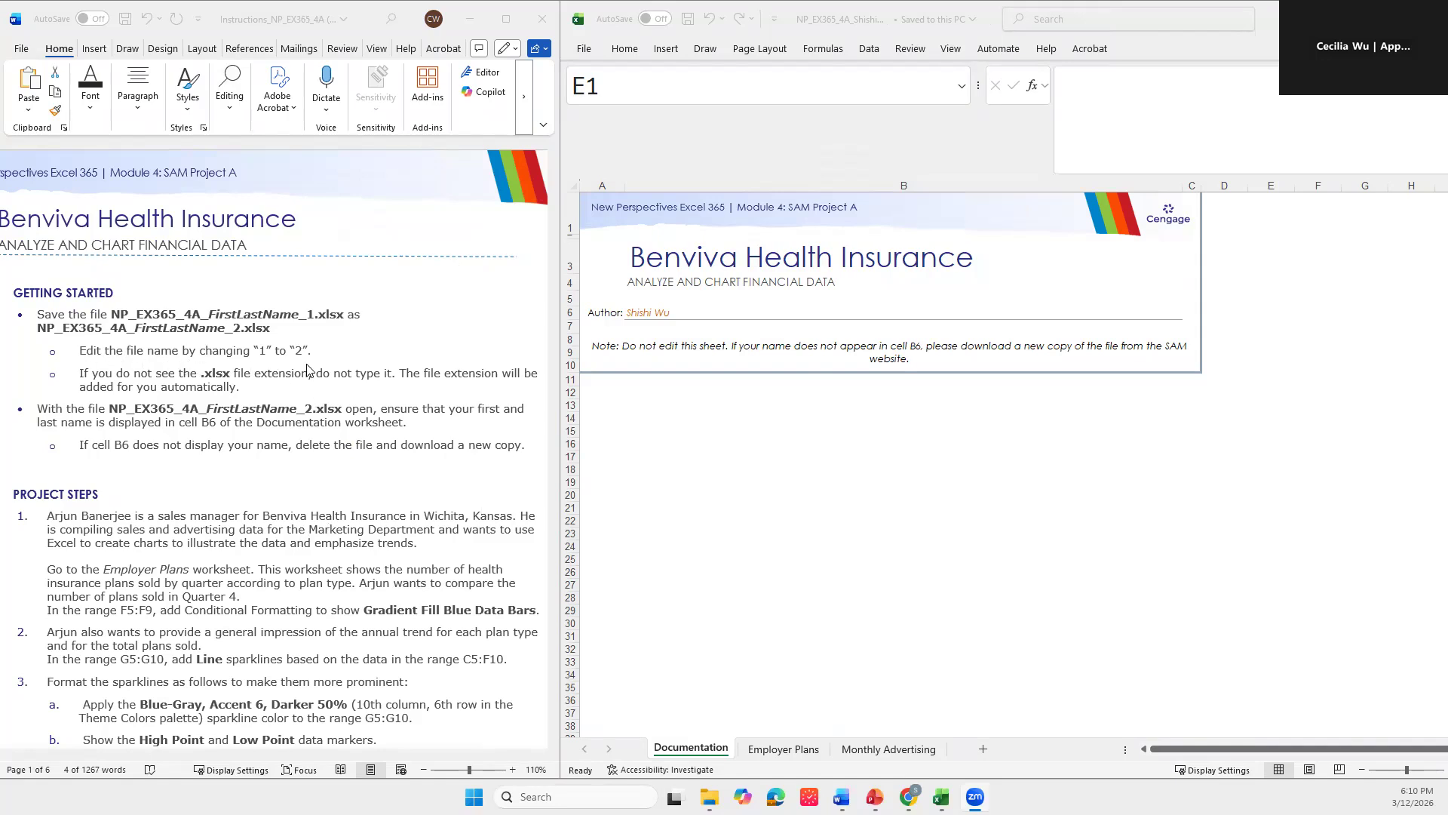
Step: Save the workbook in the same folder under the same file name, with the ending number changed to 2, and check the new name
left_click(587, 48)
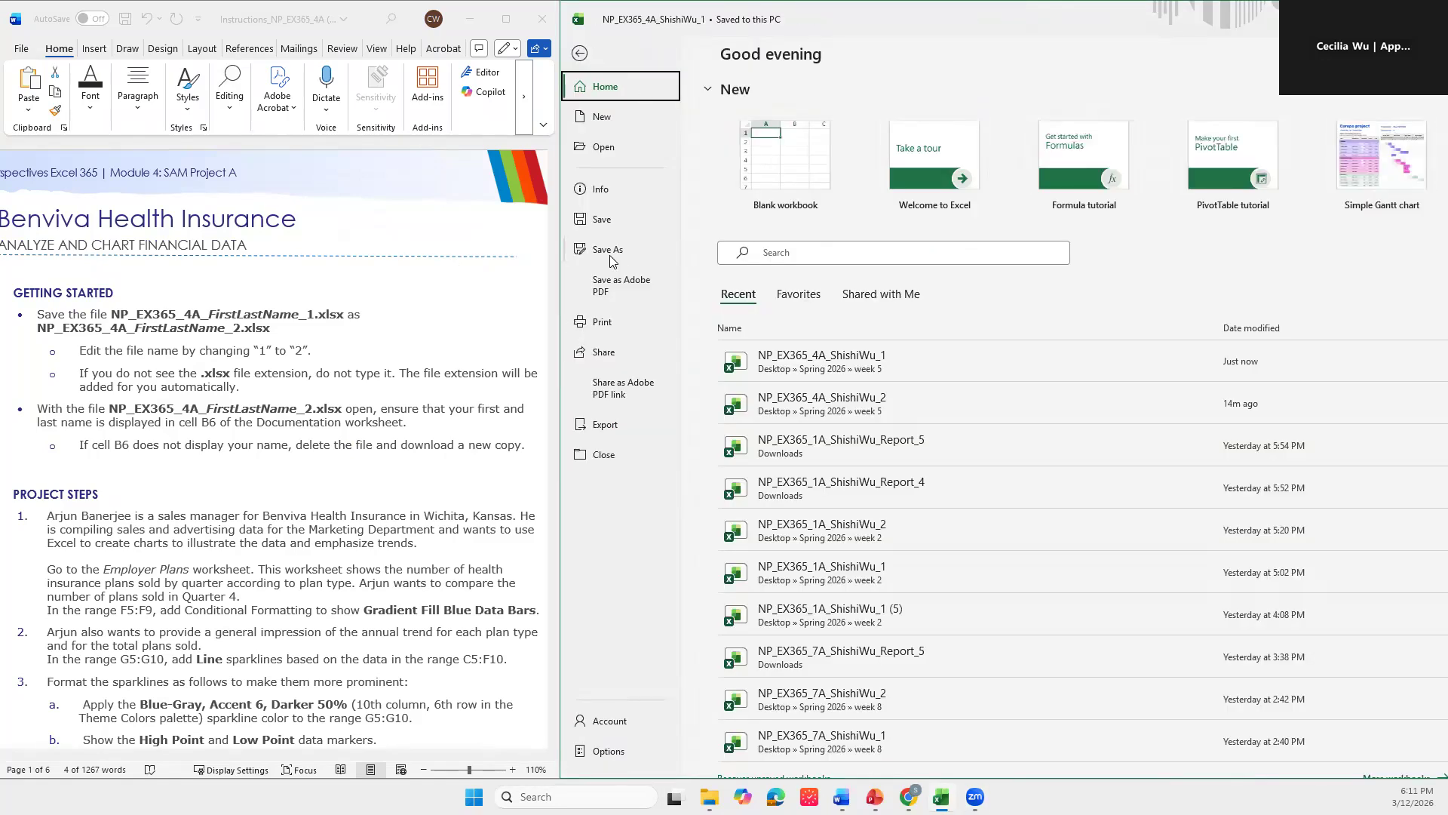
left_click(608, 251)
left_click(1065, 117)
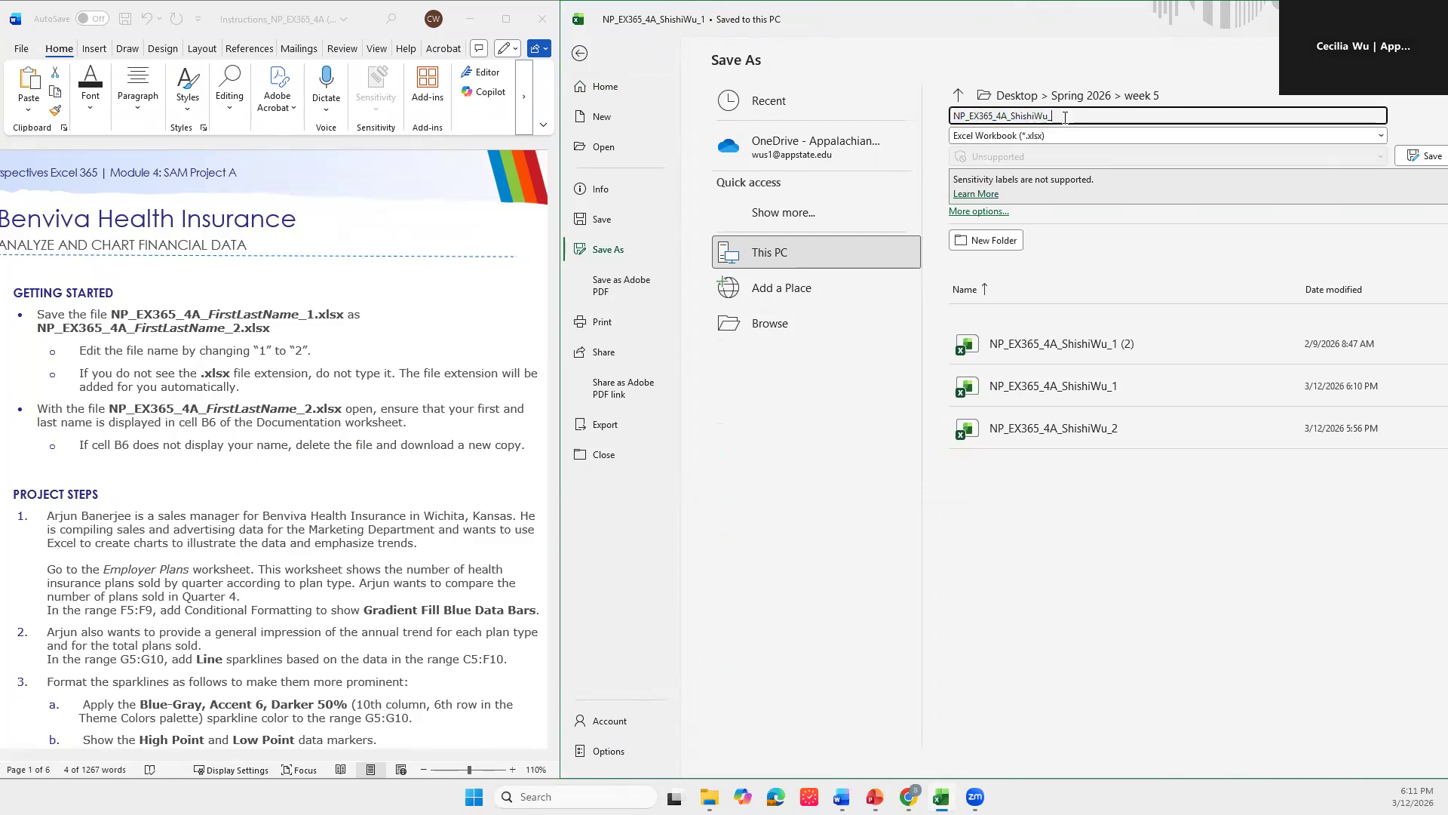
type("2")
left_click(1427, 156)
left_click(763, 449)
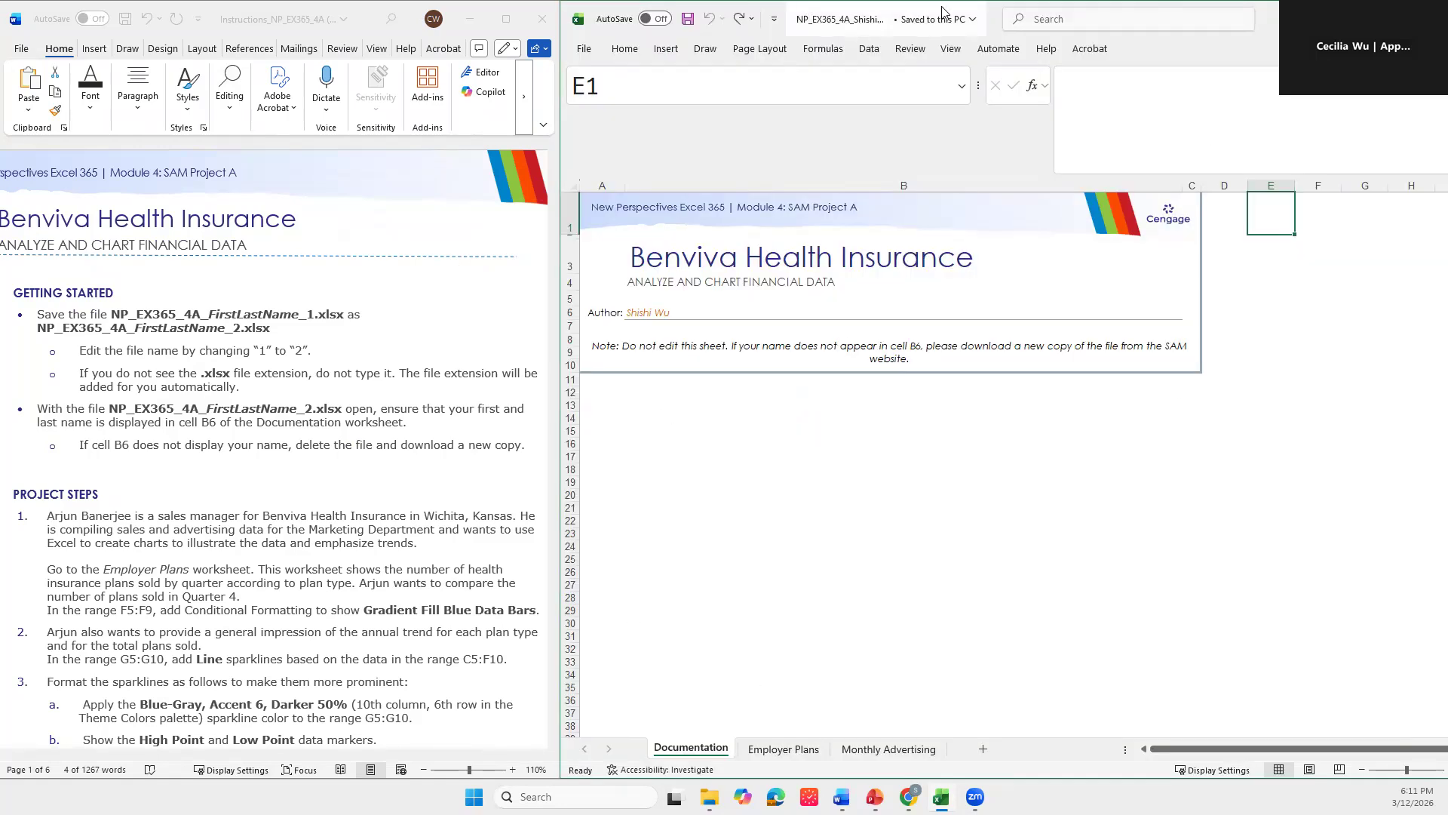
left_click(876, 20)
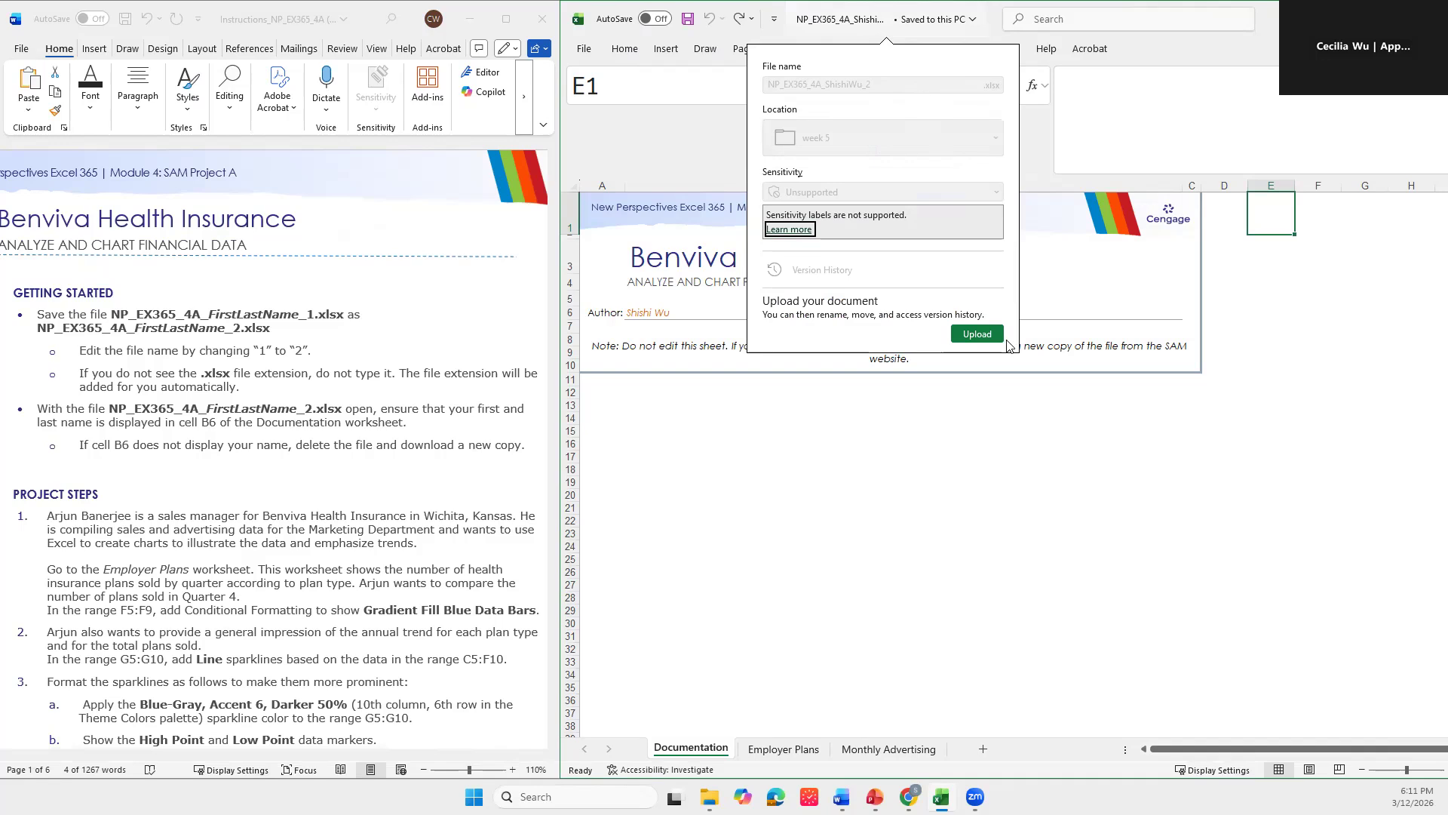
left_click(1097, 434)
Step: On the Employer Plans worksheet, apply Gradient Fill Blue Data Bars conditional formatting to the Quarter 4 range F5:F9
scroll(251, 519, "down", 2)
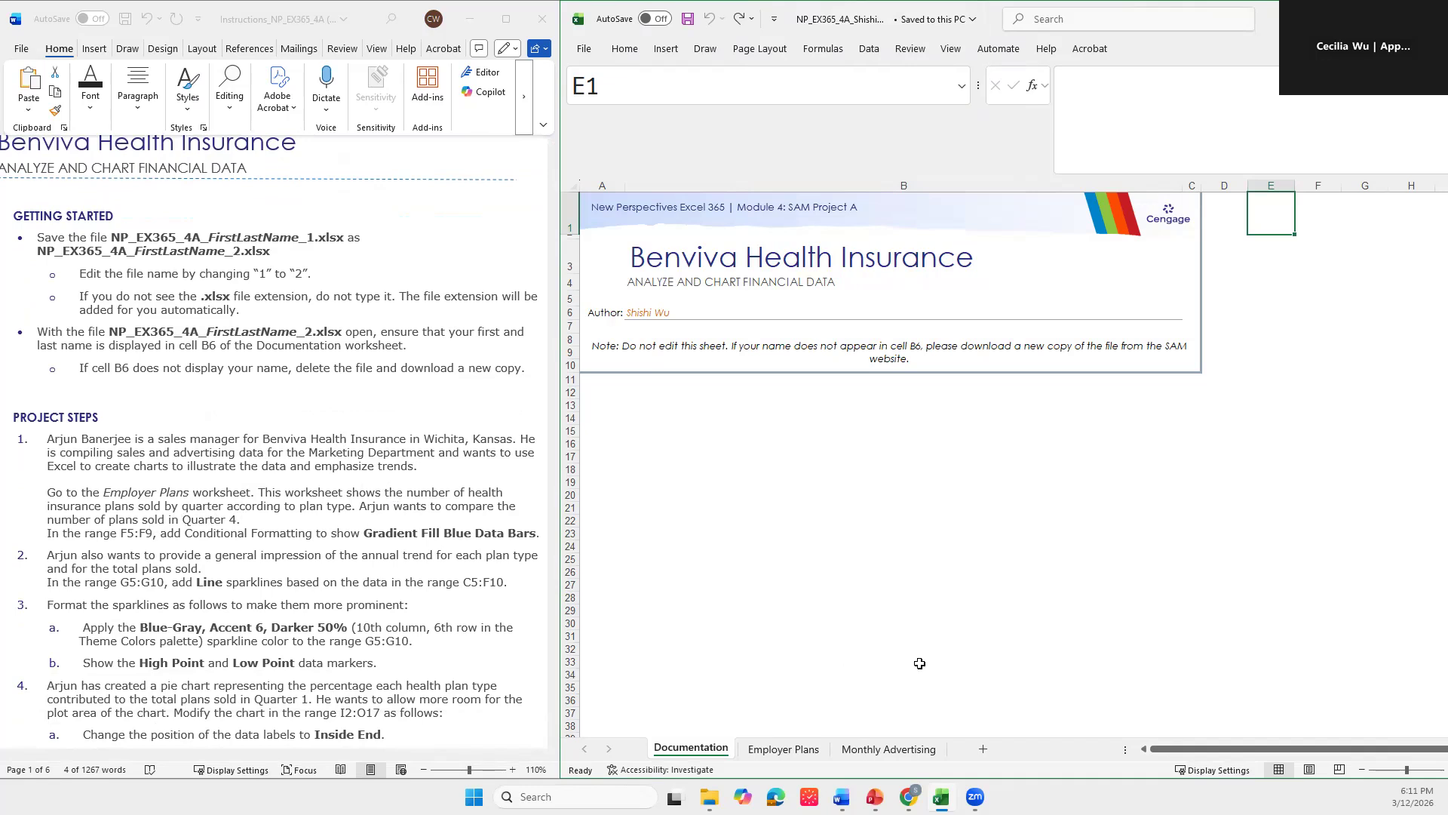
left_click(808, 754)
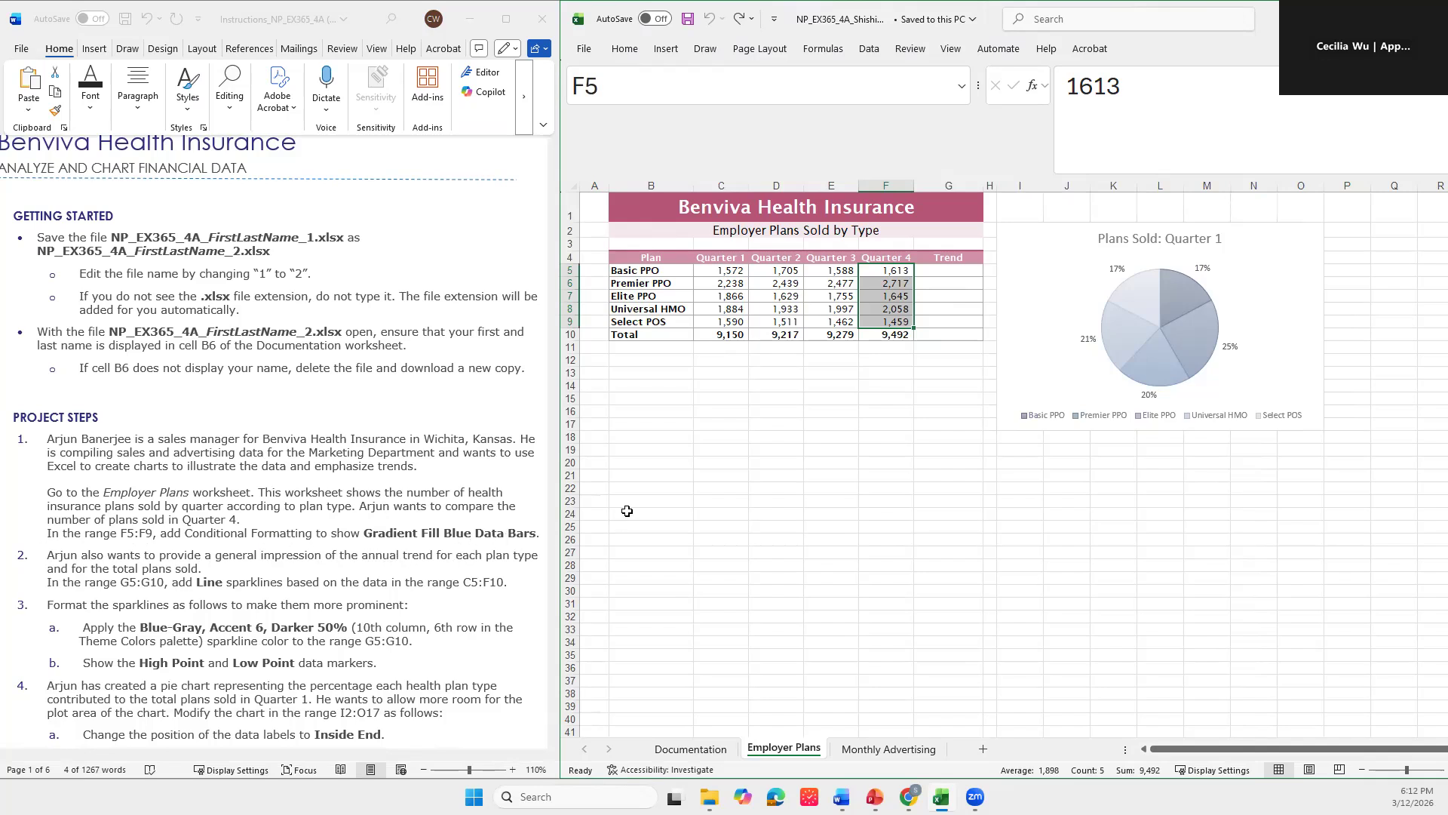
left_click(784, 475)
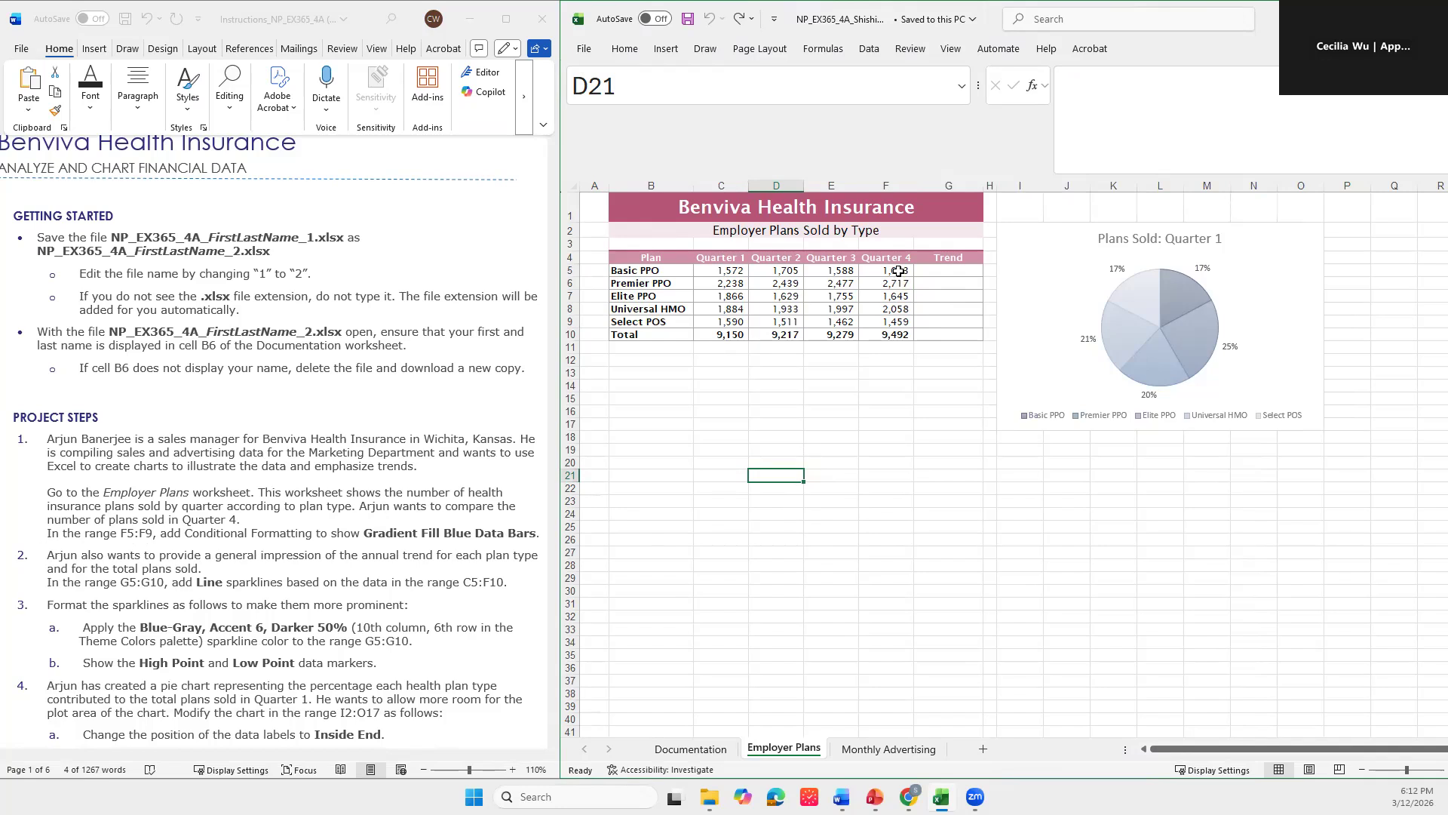
left_click_drag(890, 270, 895, 313)
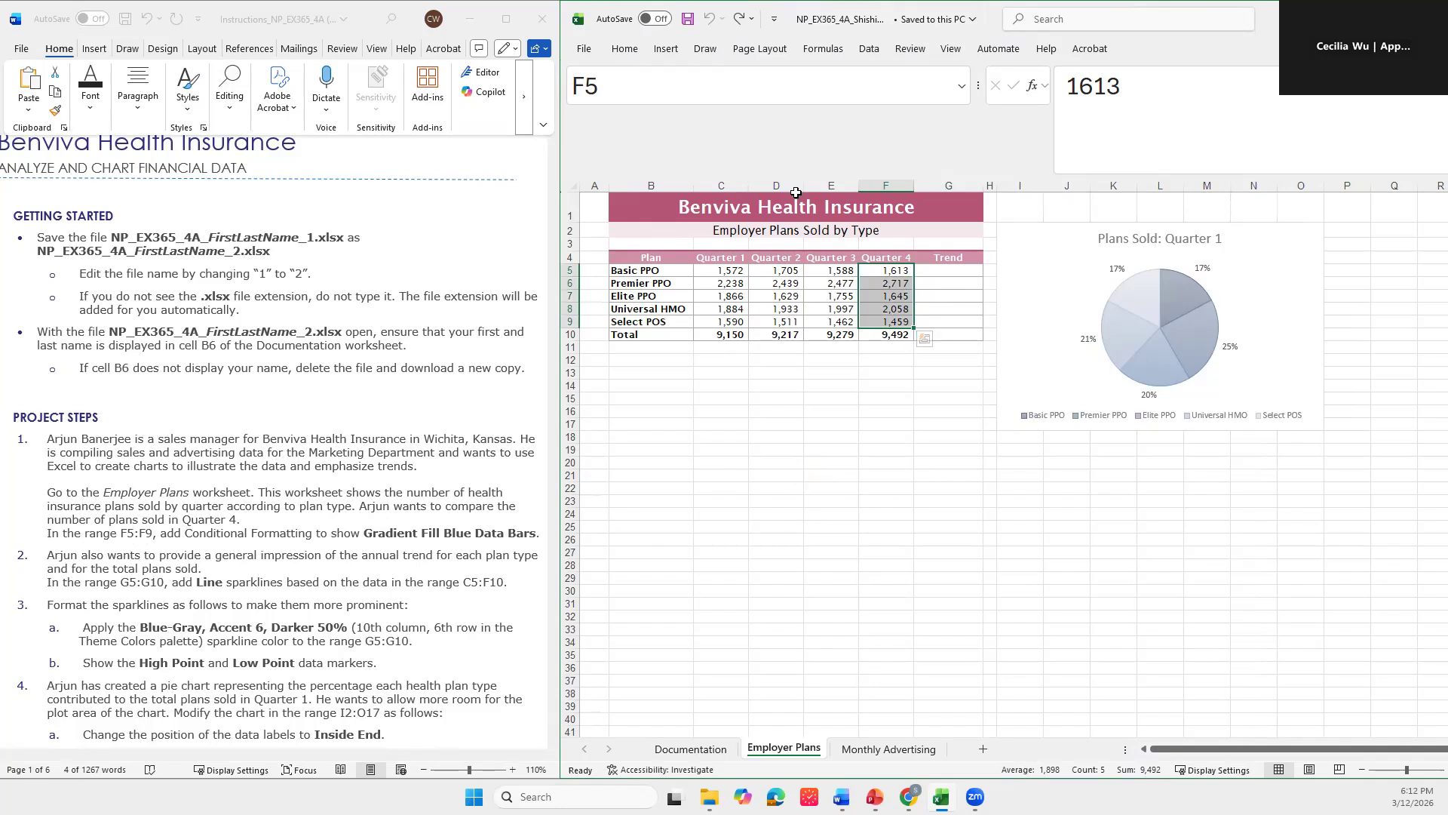
left_click(632, 53)
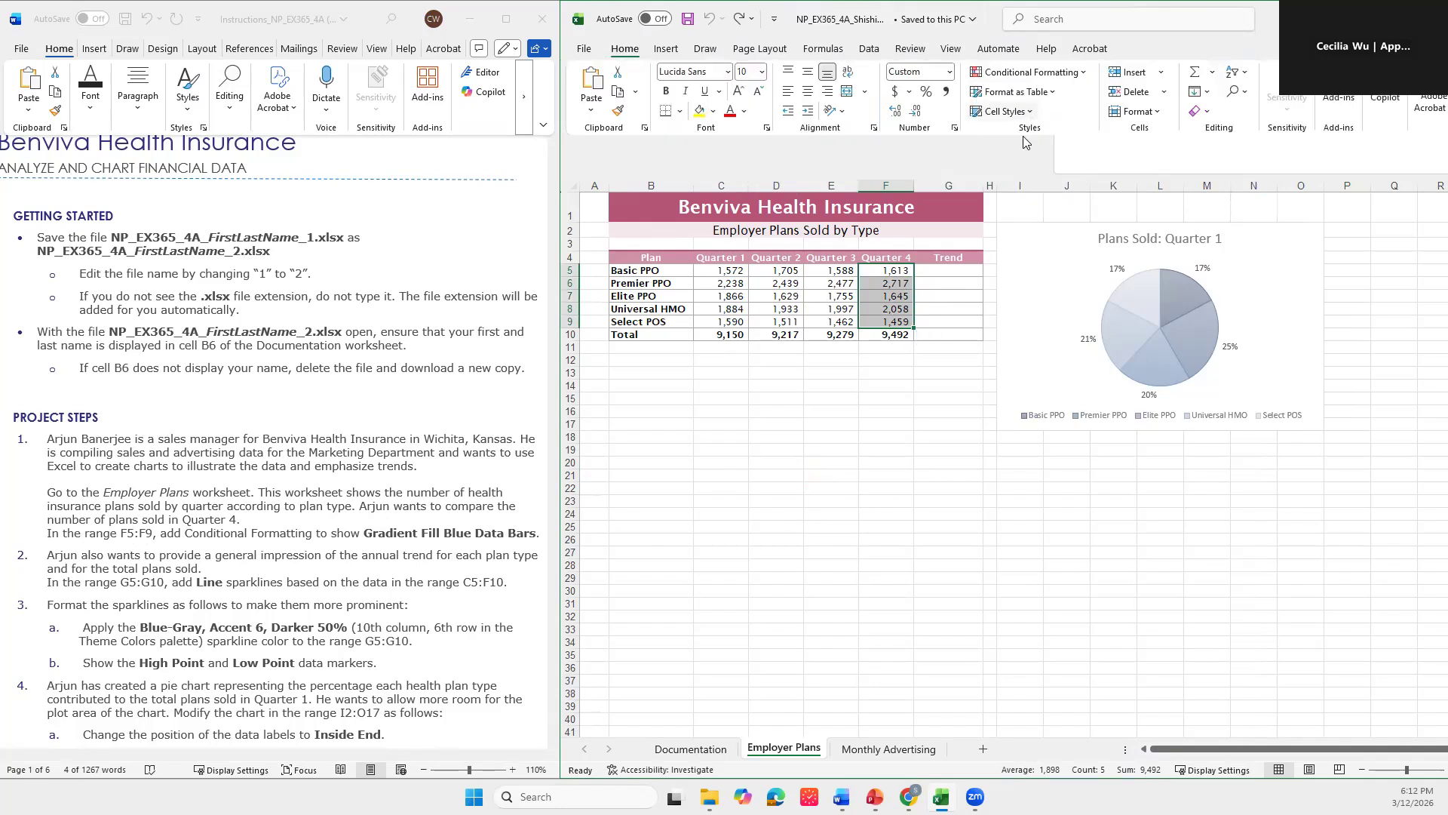
left_click(1014, 75)
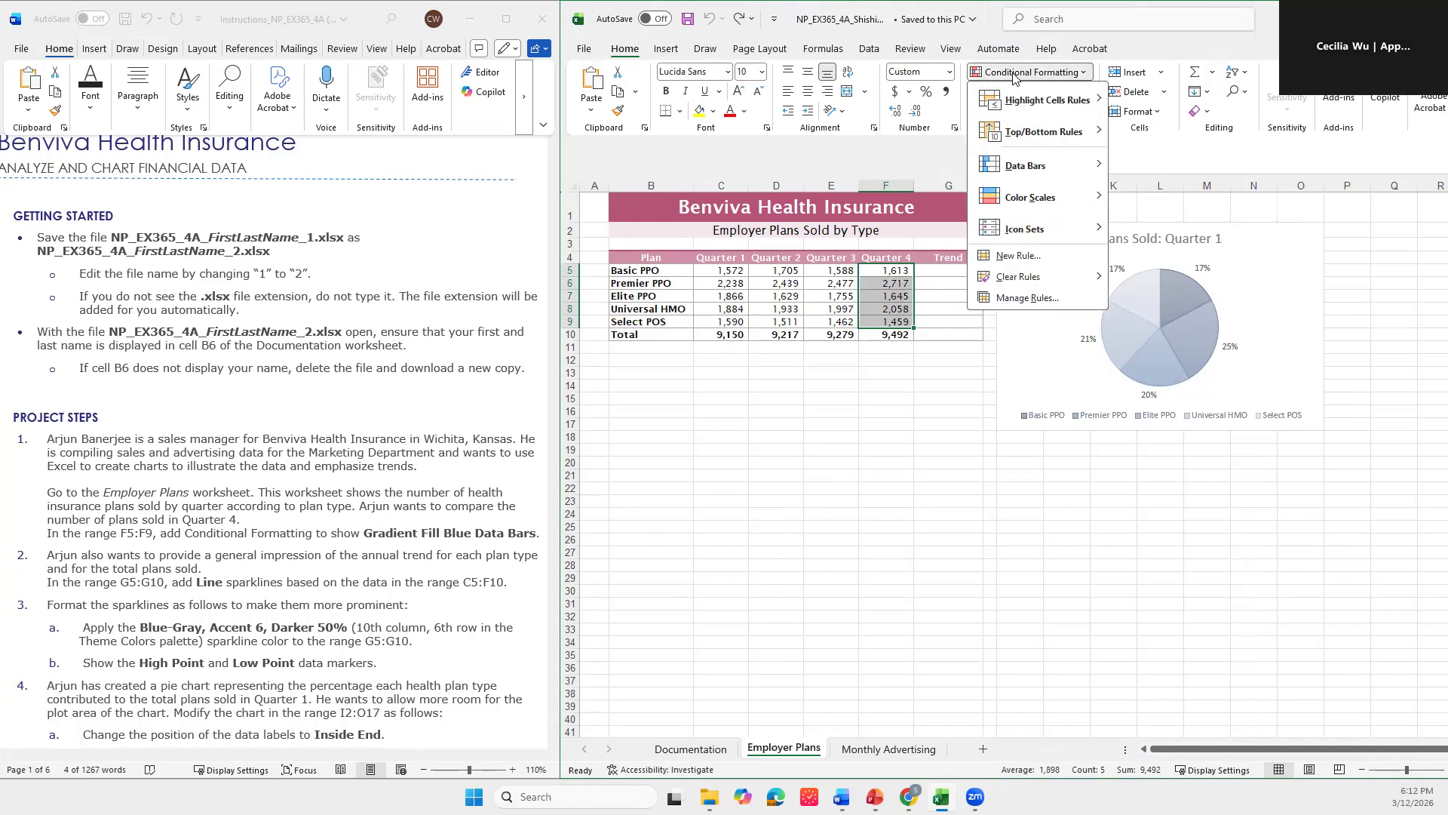
mouse_move(1014, 172)
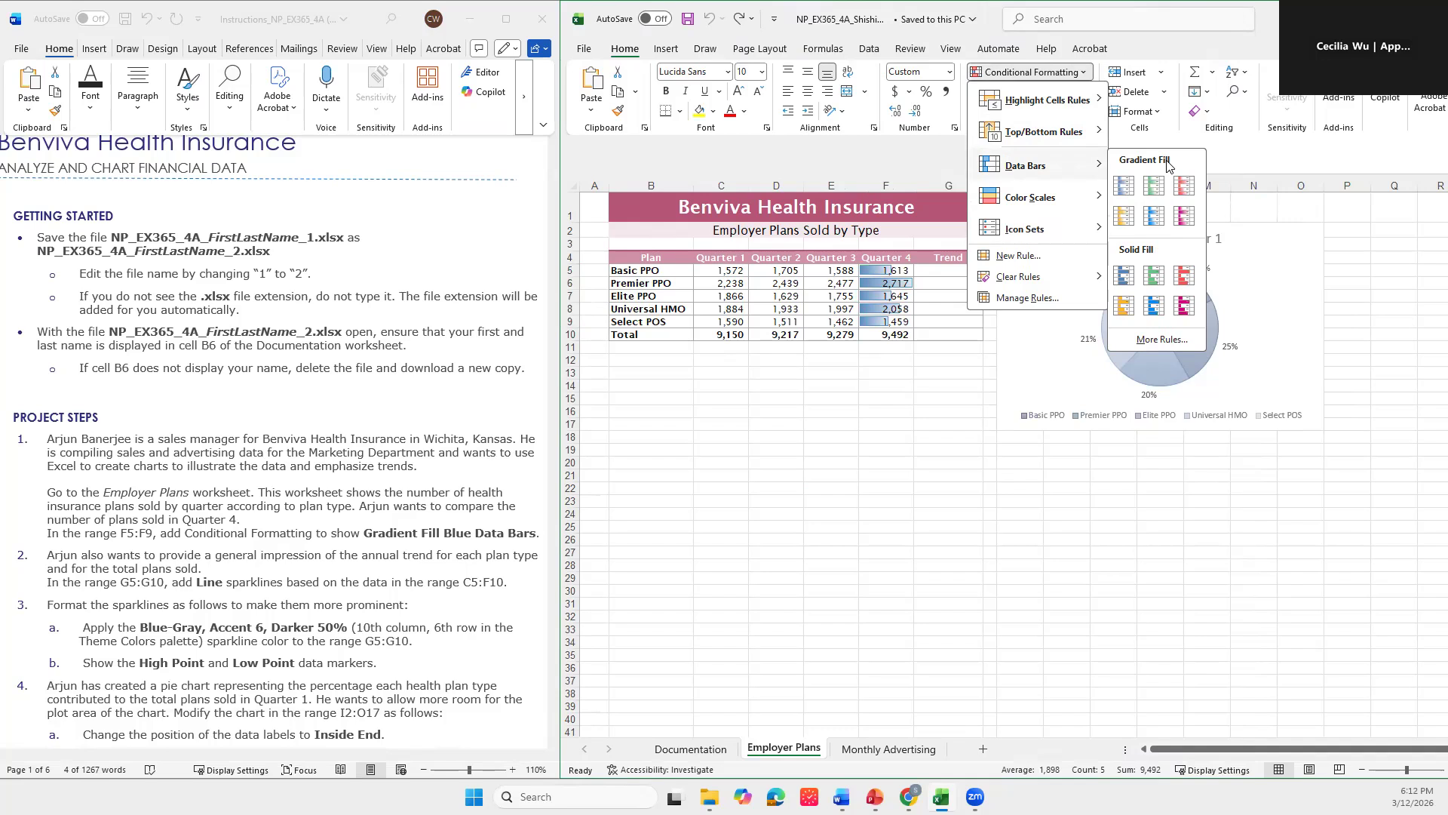
left_click(1127, 190)
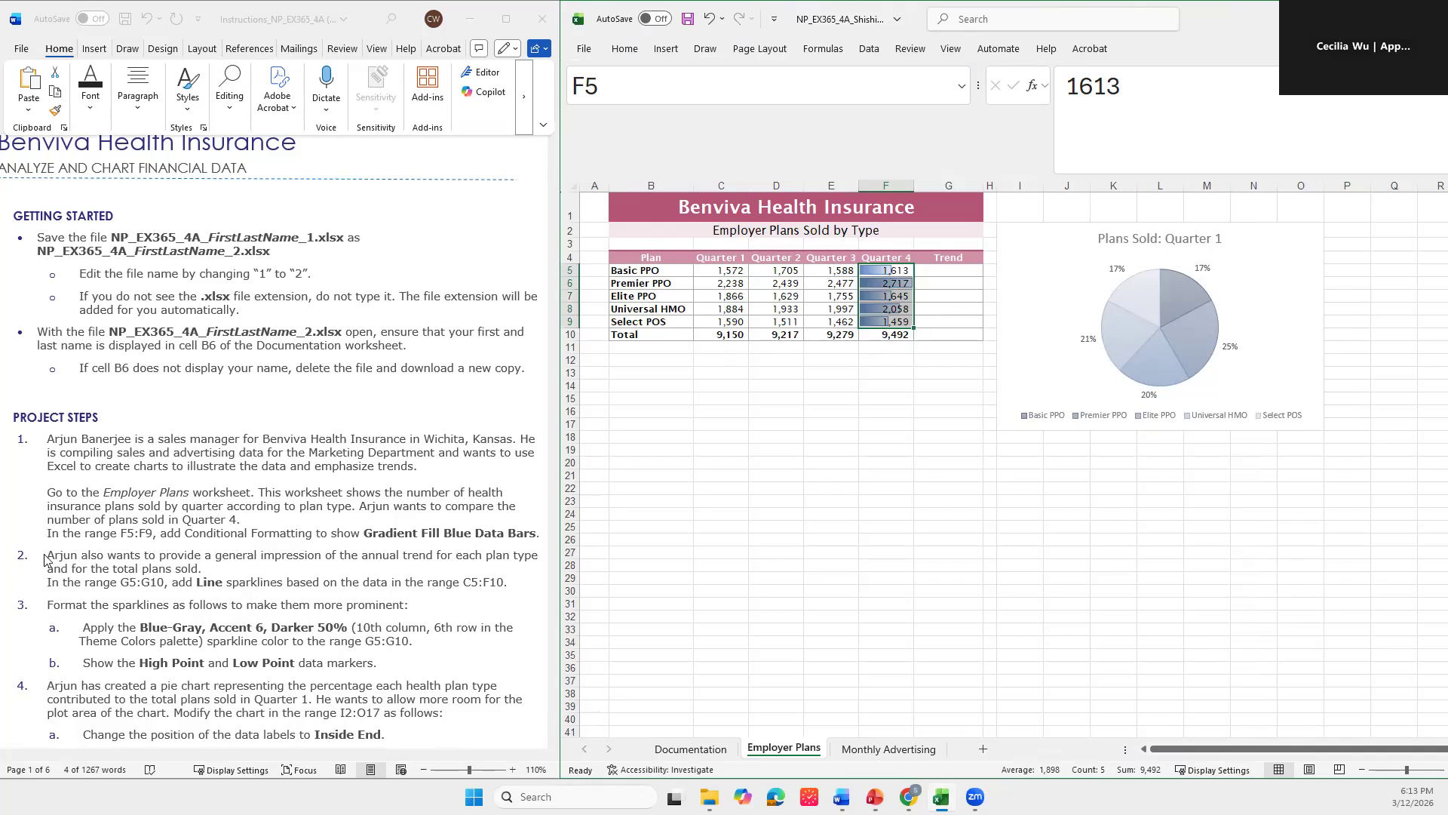
Step: Add Line sparklines in the Trend range G5:G10 based on the data in C5:F10
scroll(50, 562, "down", 2)
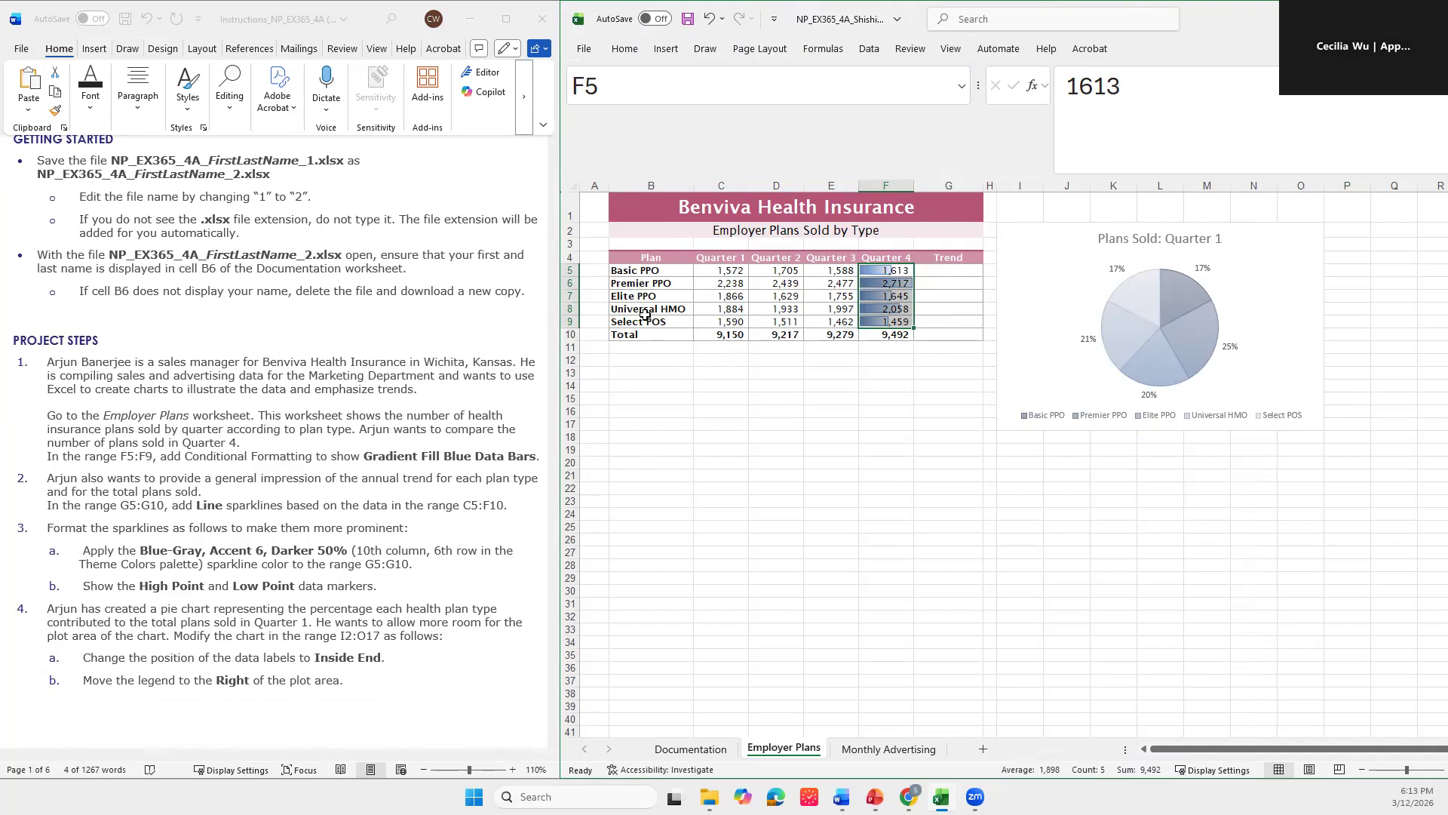
left_click_drag(715, 270, 883, 331)
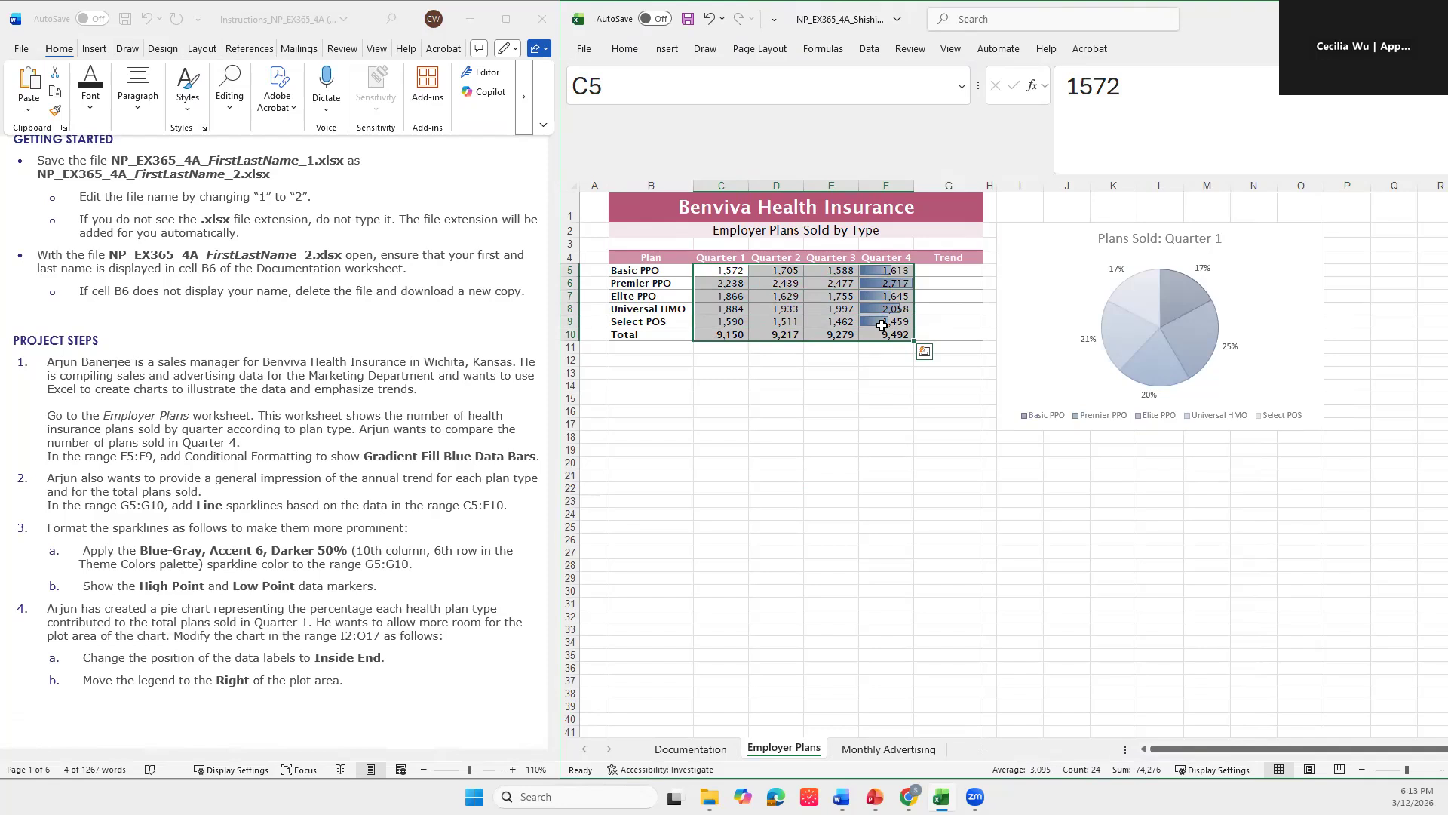
left_click(667, 51)
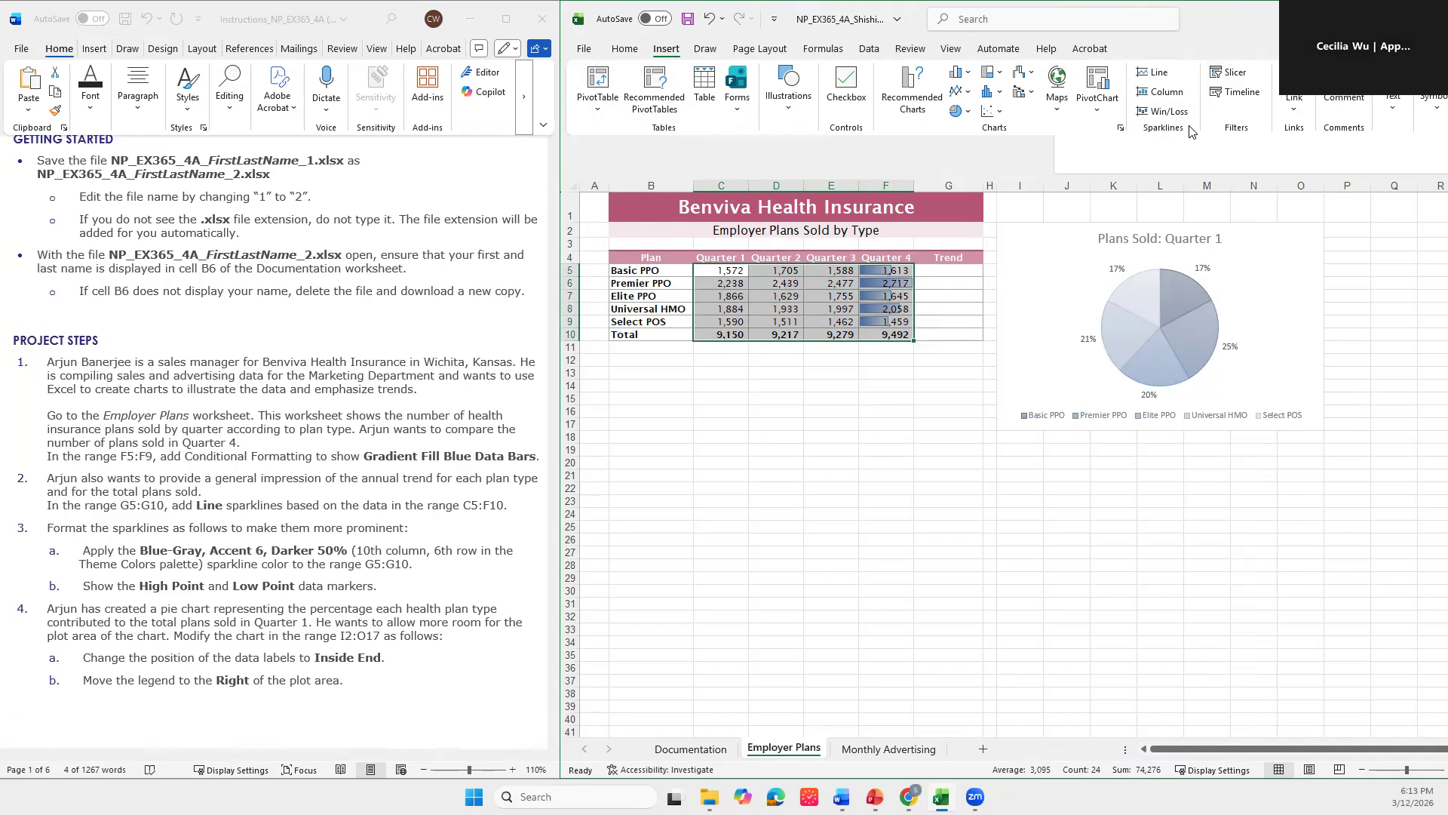
left_click(1154, 73)
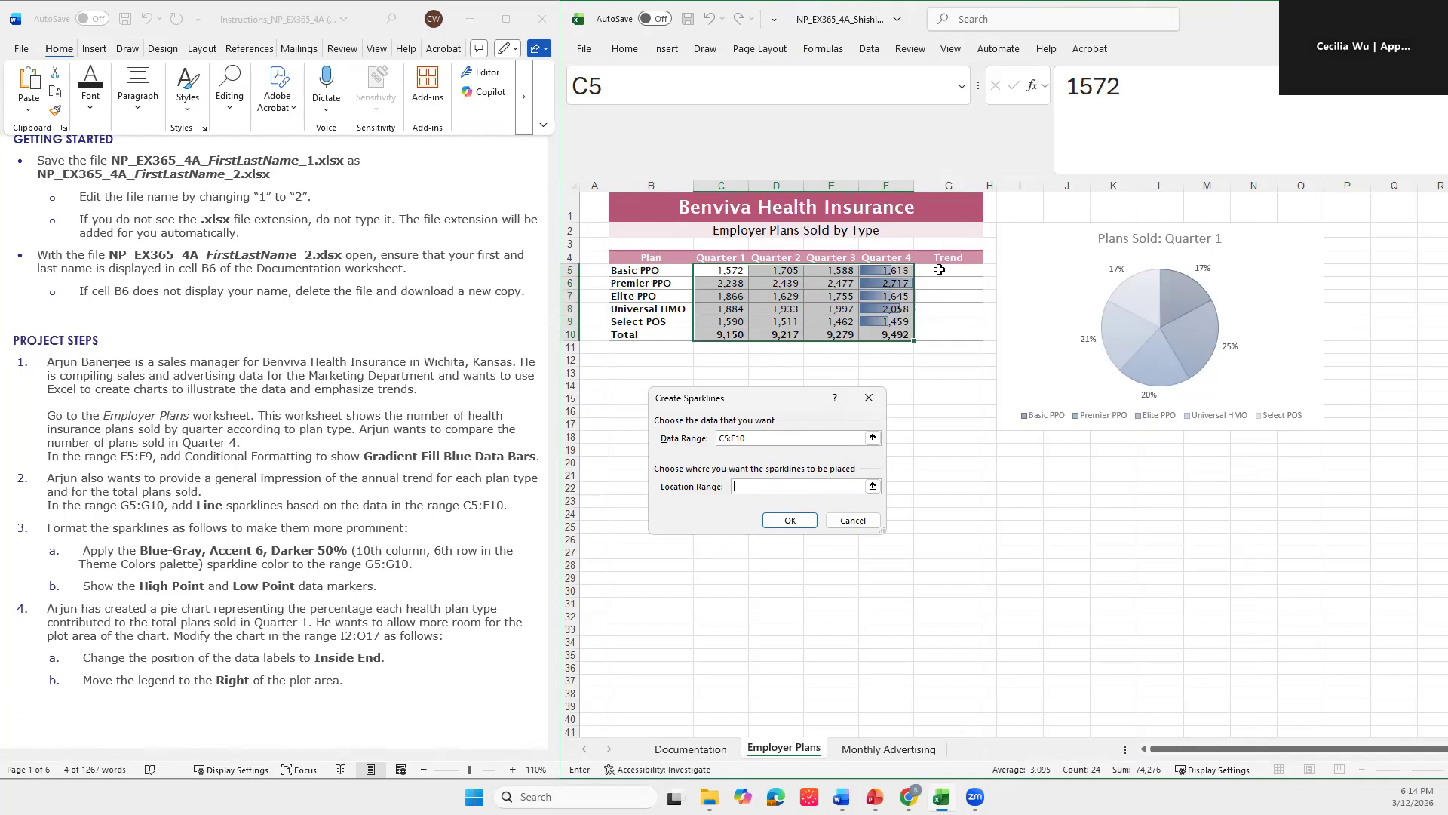
left_click_drag(939, 270, 945, 336)
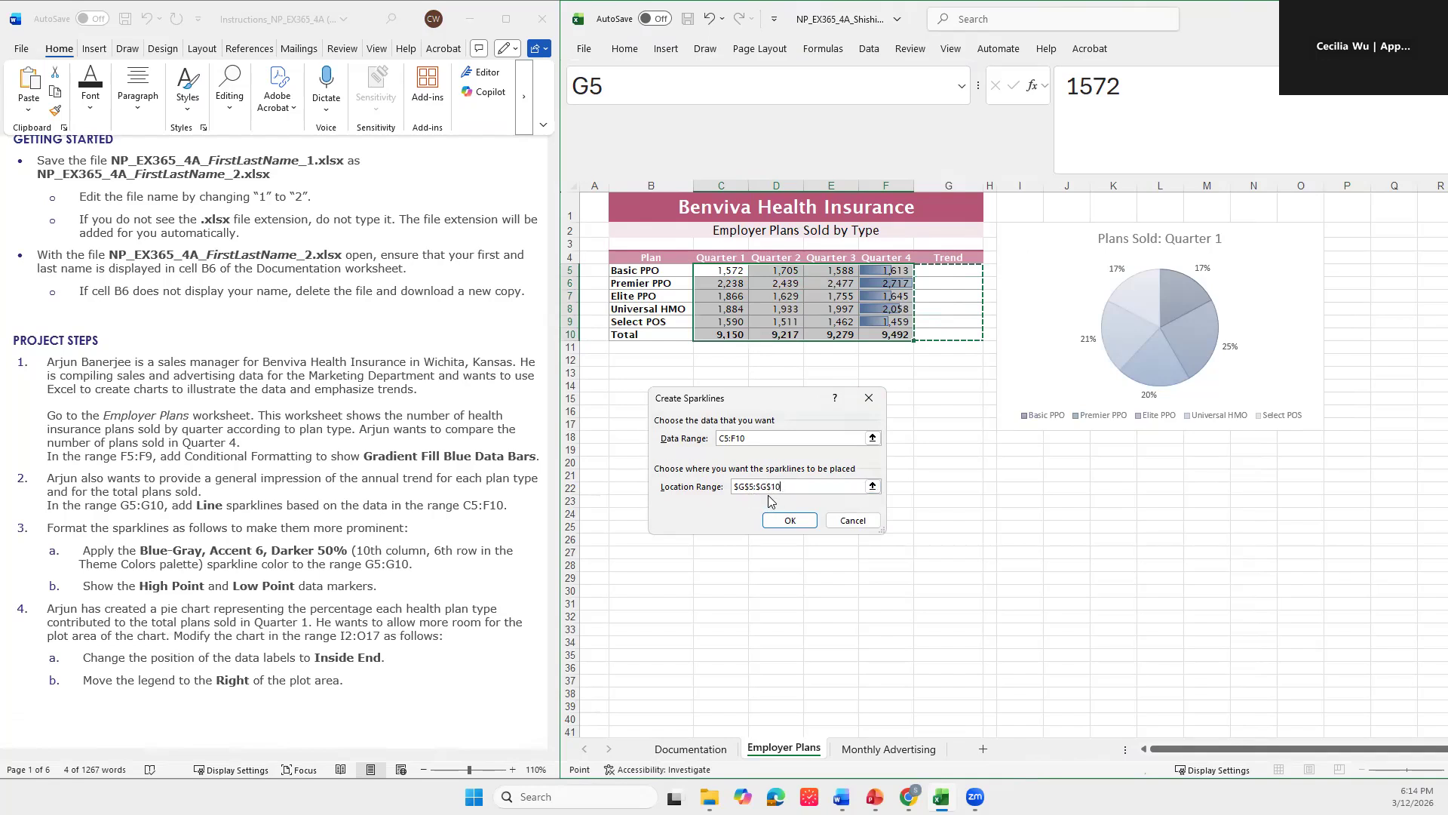
left_click(793, 524)
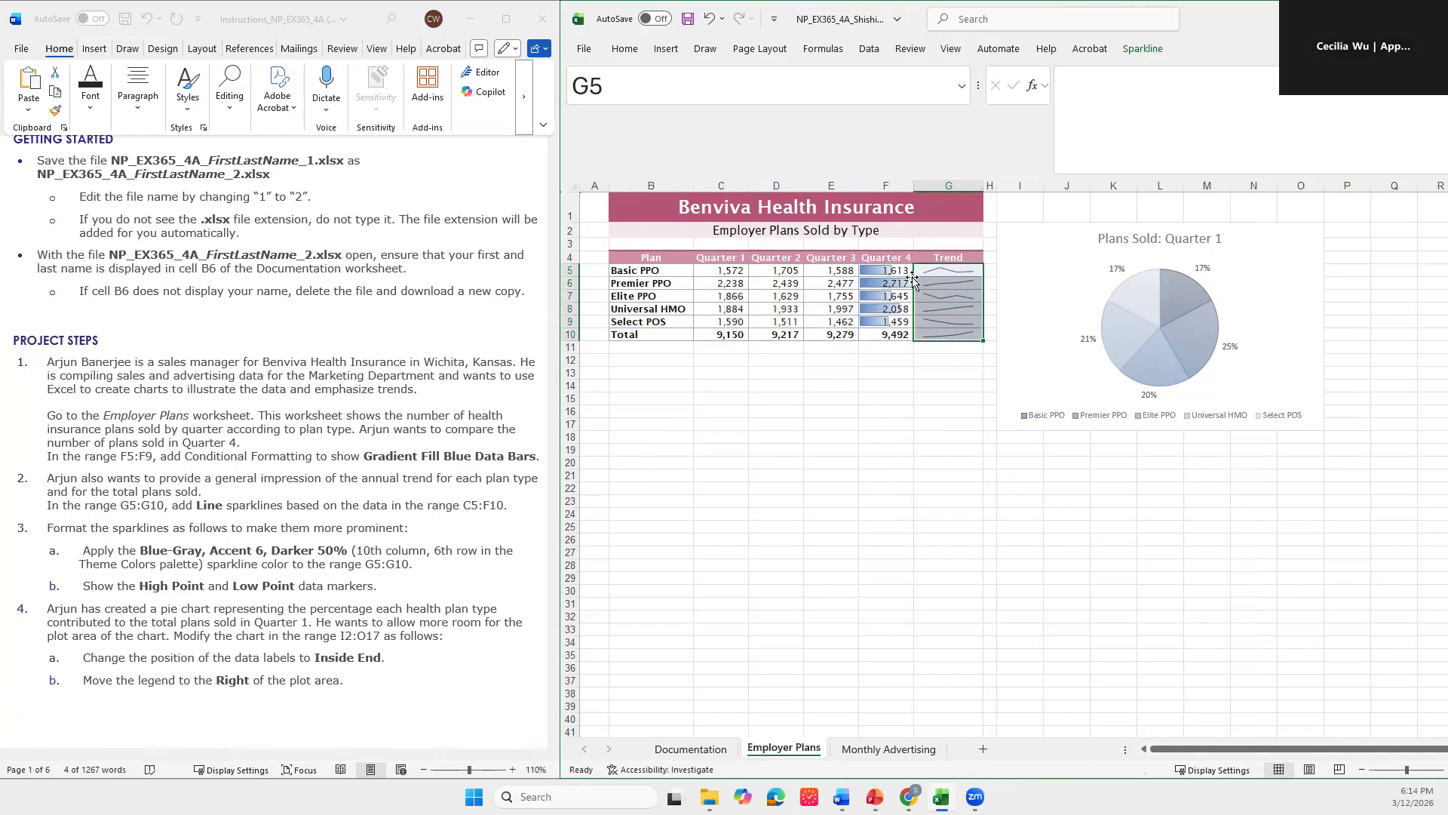
Step: Apply the Blue-Gray, Accent 6, Darker 50% sparkline color to the range G5:G10
scroll(386, 513, "down", 1)
scroll(386, 513, "down", 1)
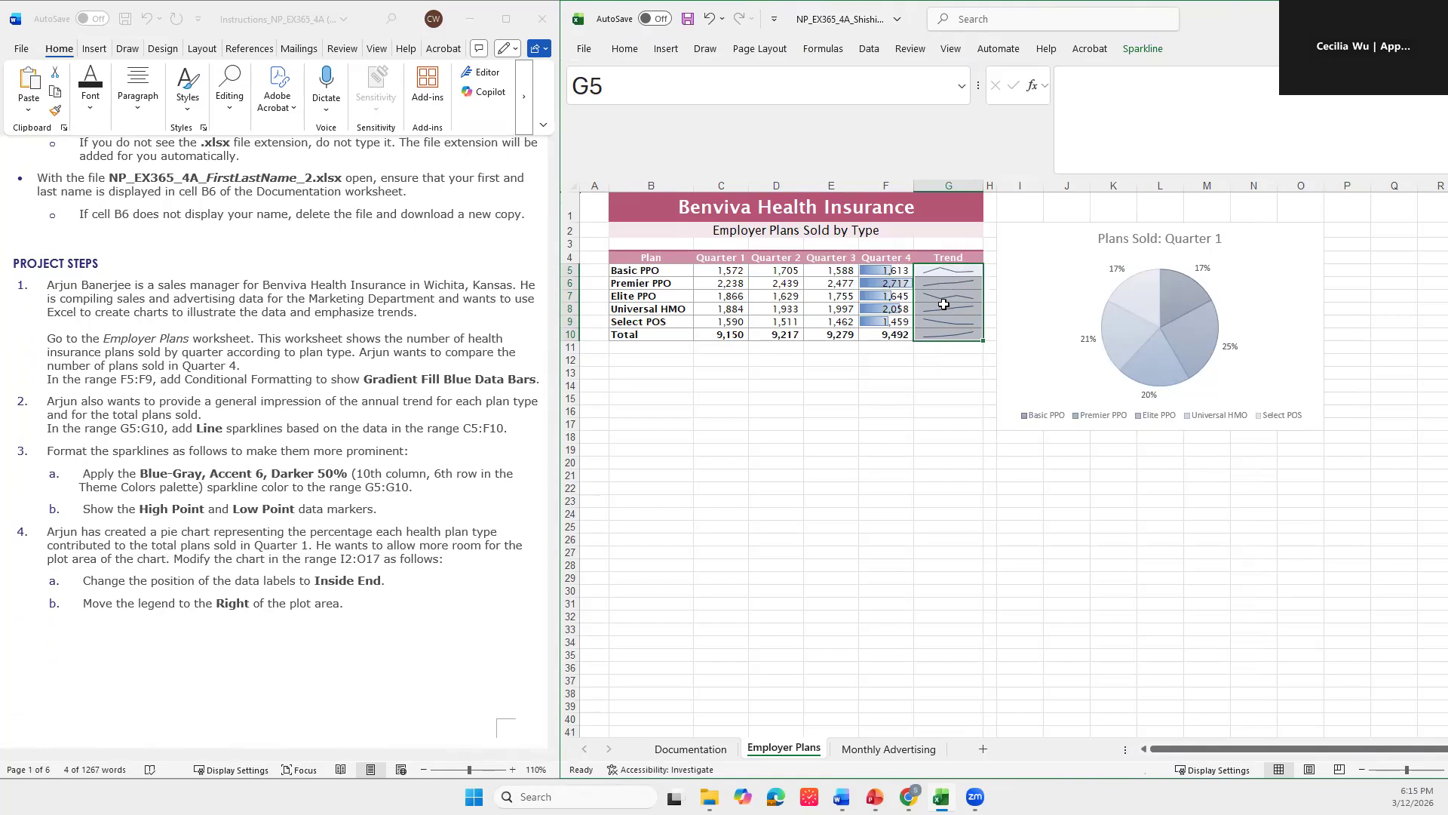
left_click(1141, 49)
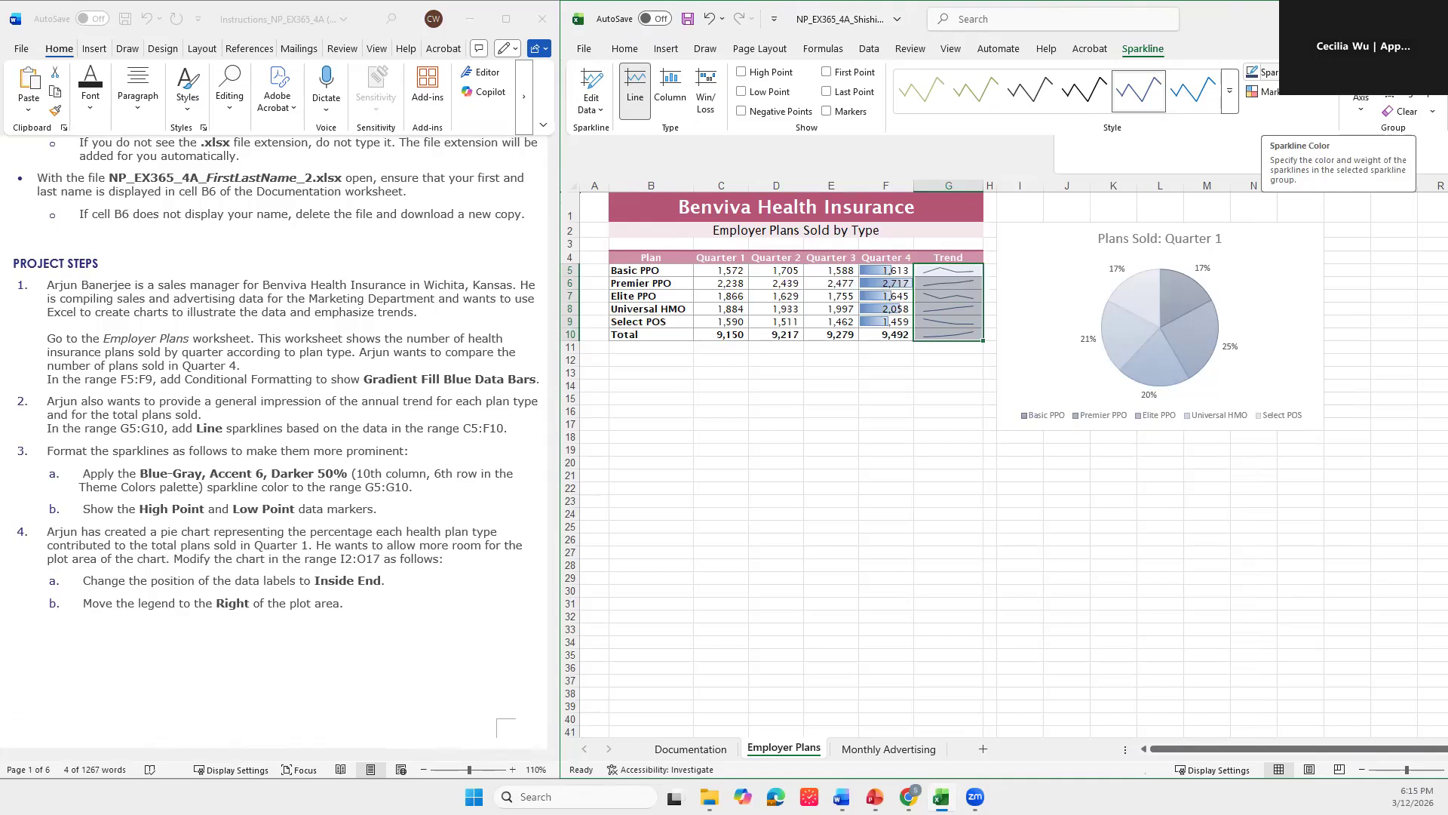
left_click(1253, 71)
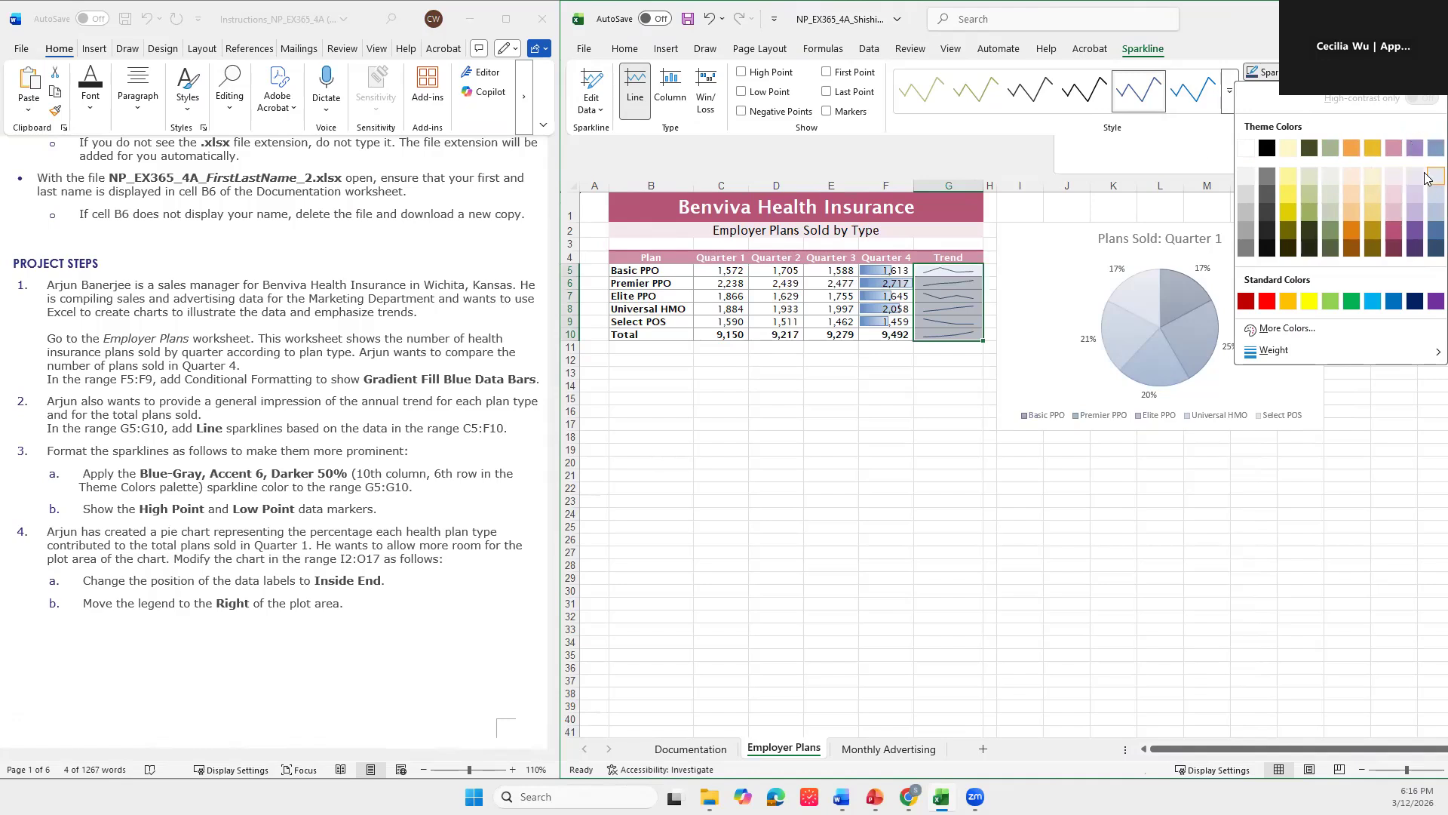
left_click(1424, 253)
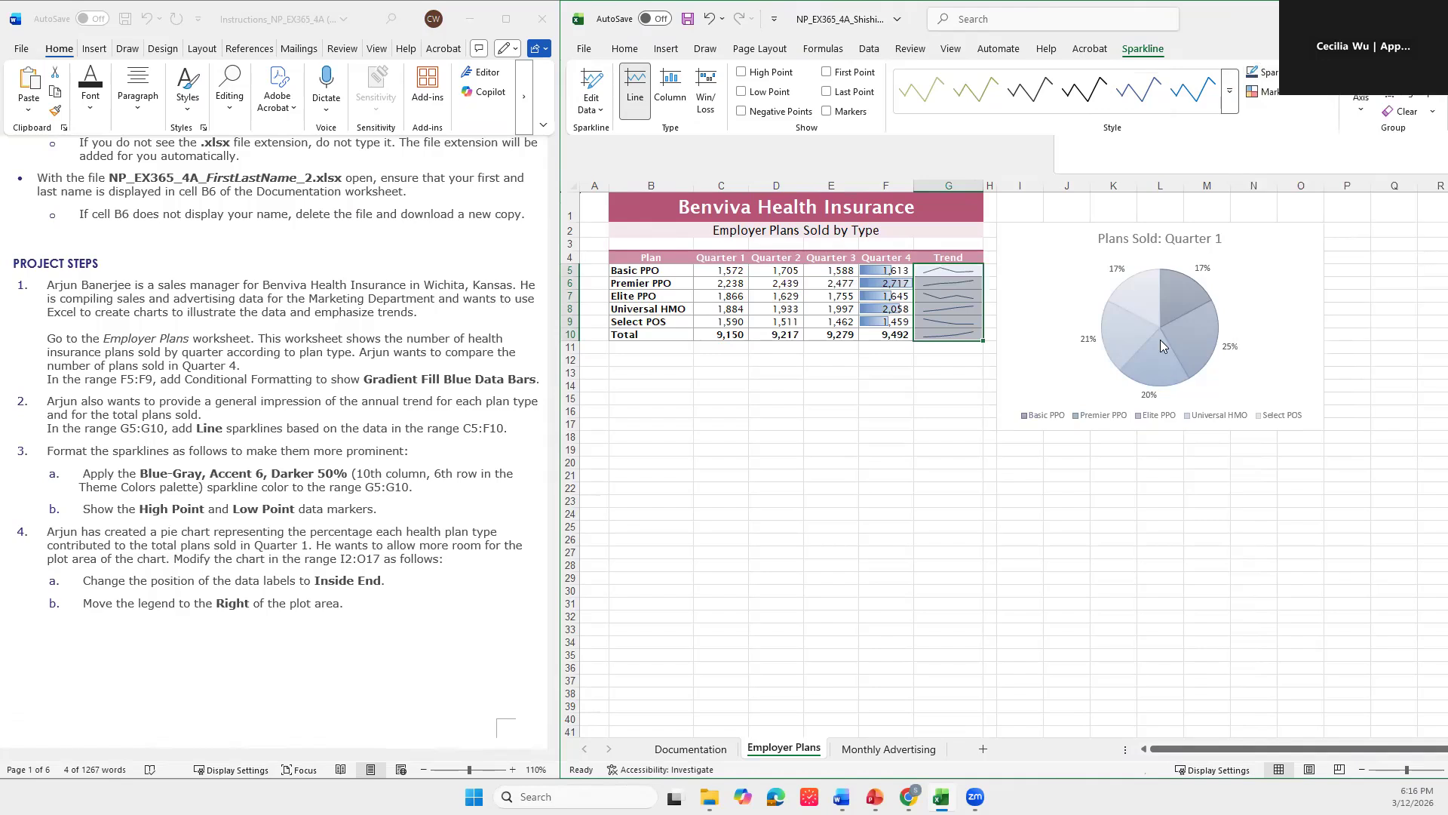
Step: Show the High Point and Low Point markers on the sparklines in G5:G10
left_click(935, 309)
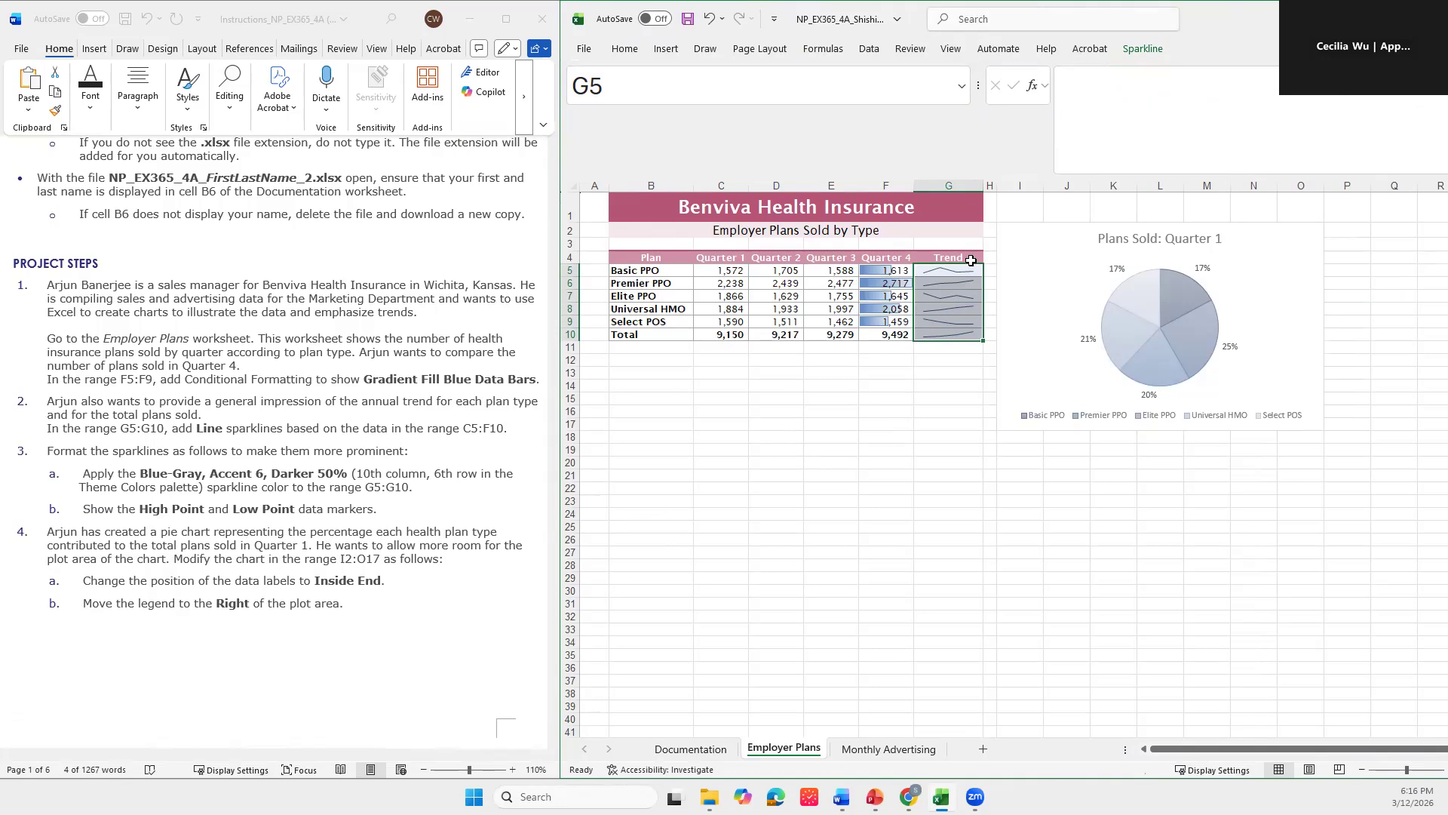
left_click(1144, 50)
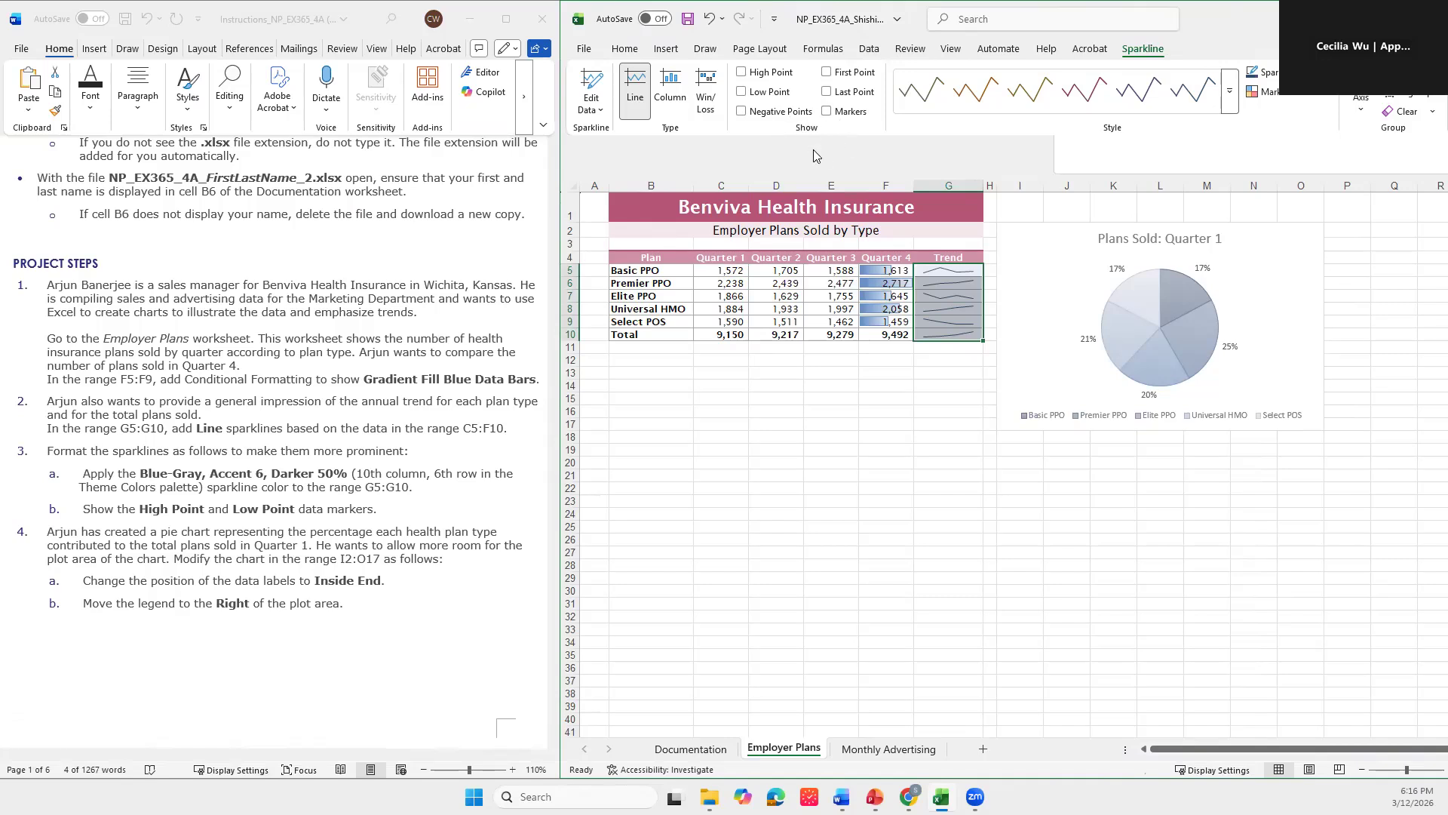
left_click(742, 73)
Step: In the Plans Sold: Quarter 1 pie chart, position the data labels at Inside End and the legend at Right
scroll(357, 603, "down", 5)
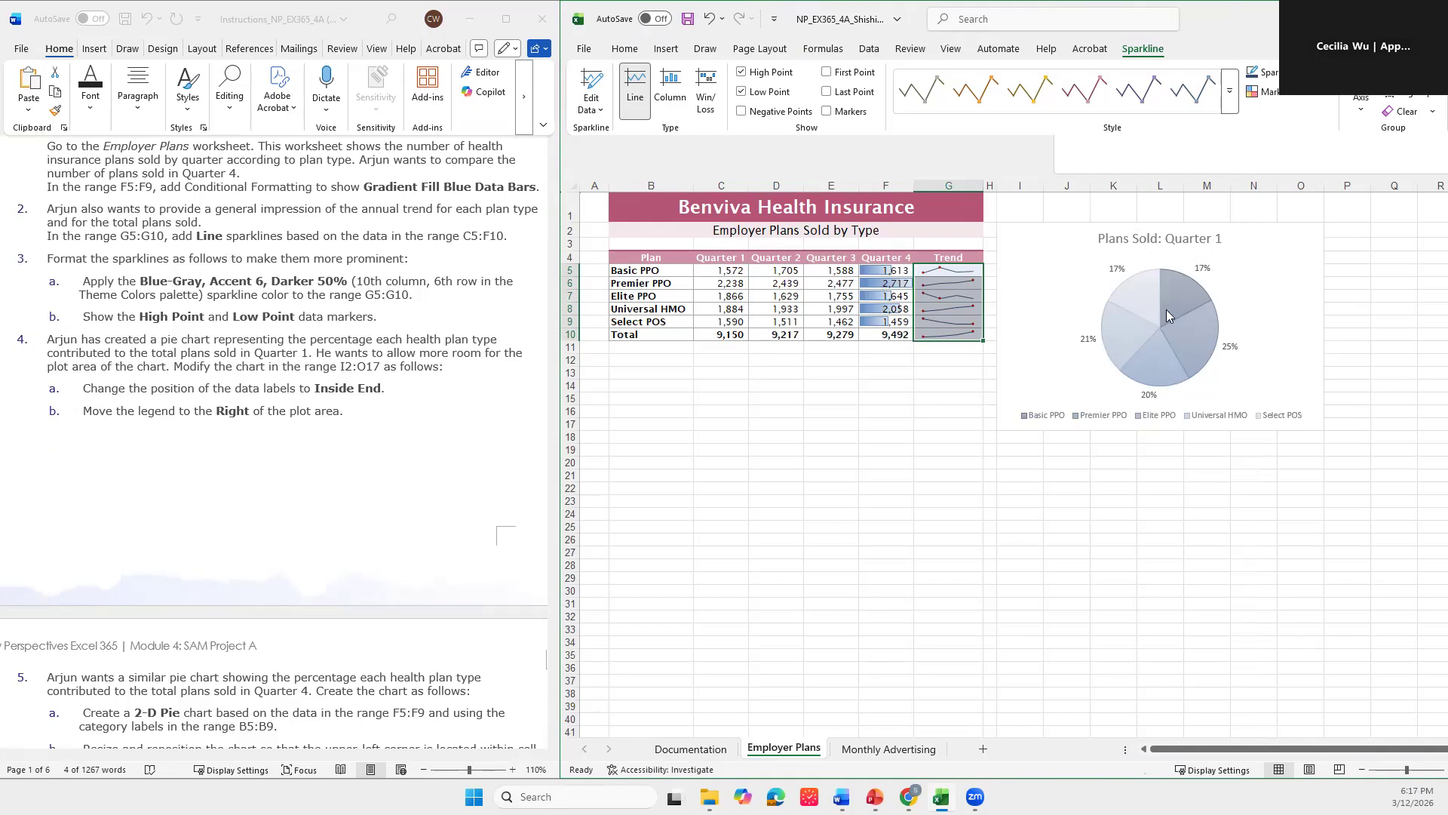
left_click(1258, 302)
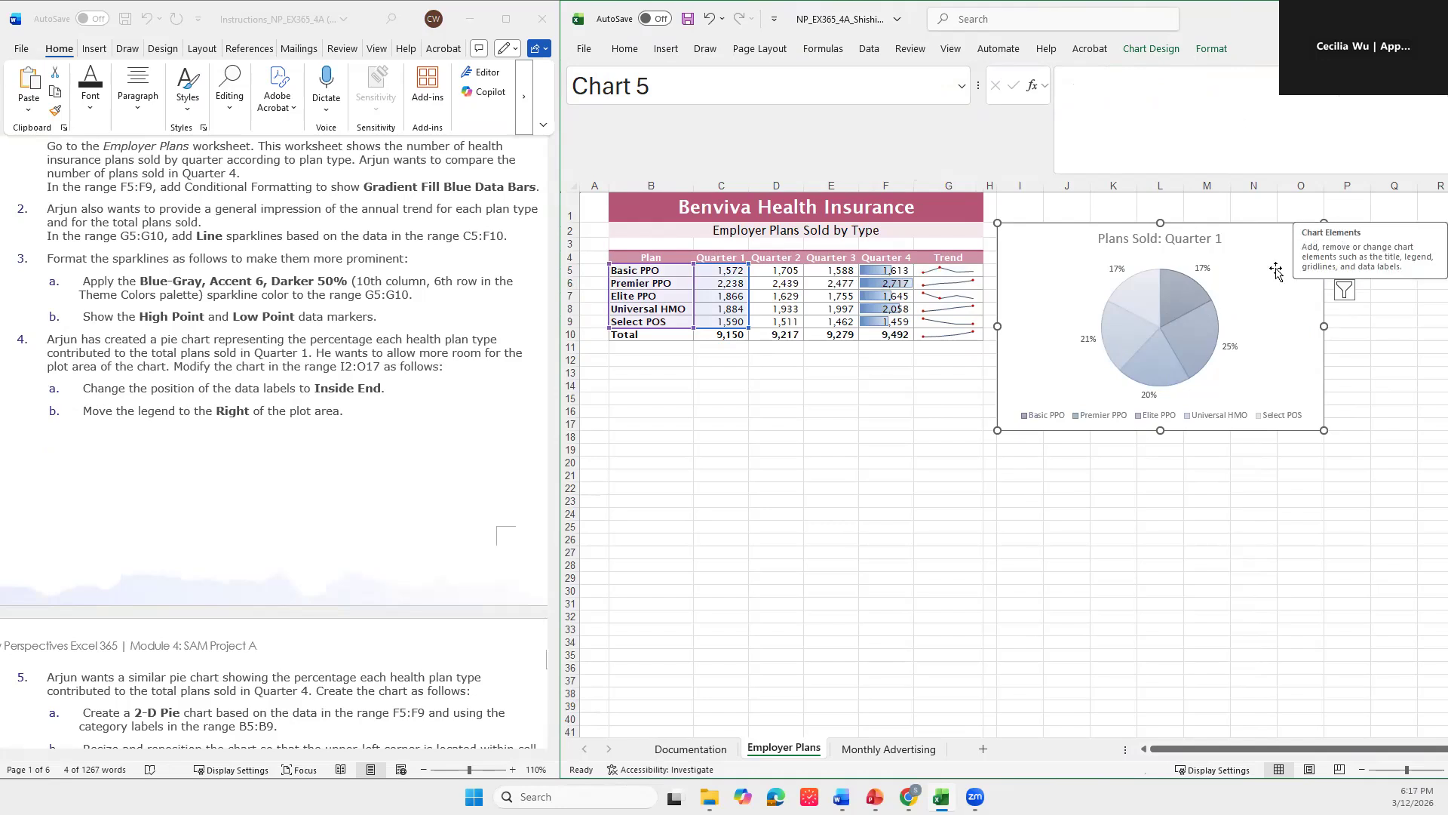
left_click(1346, 234)
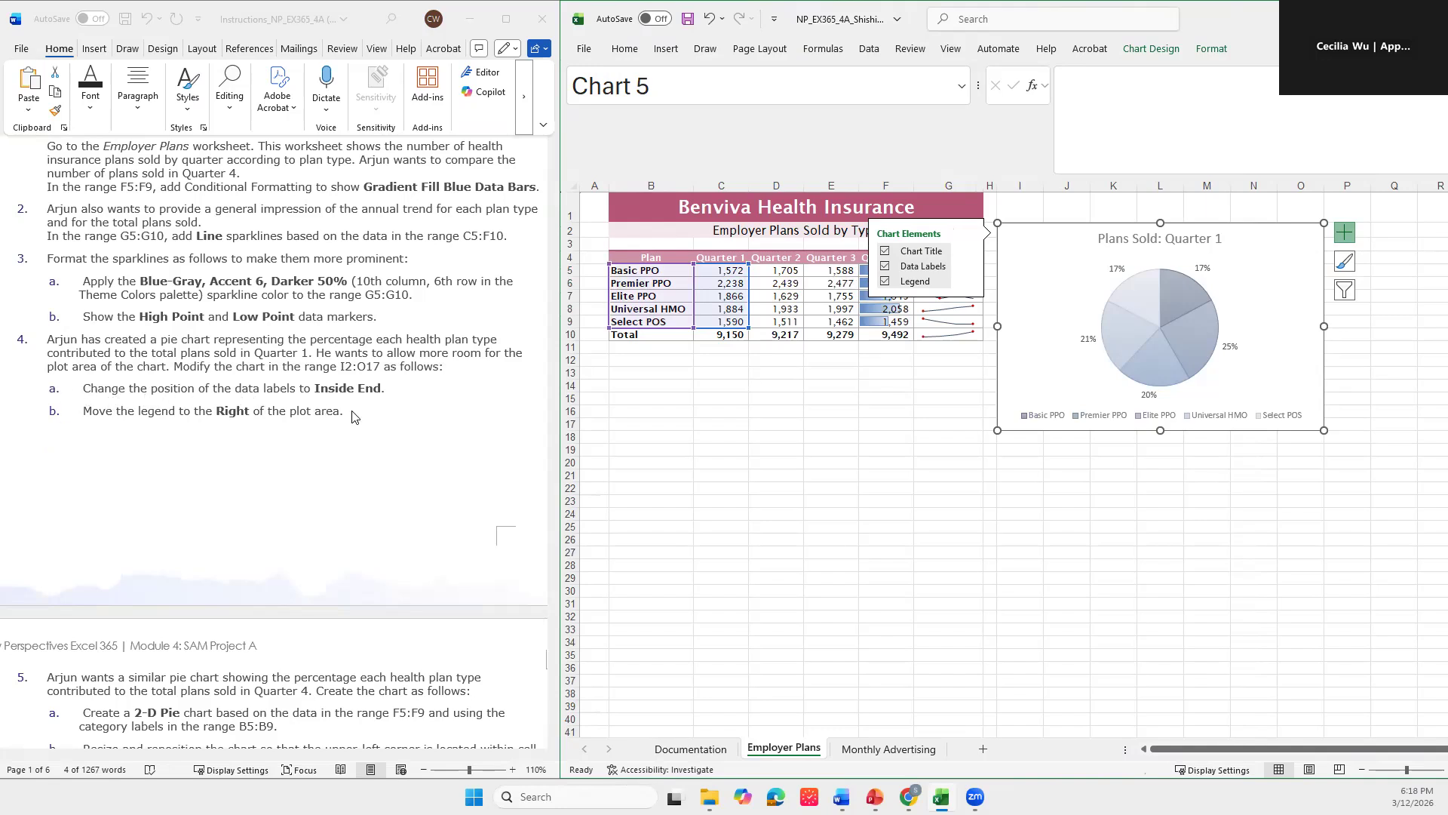
left_click(968, 270)
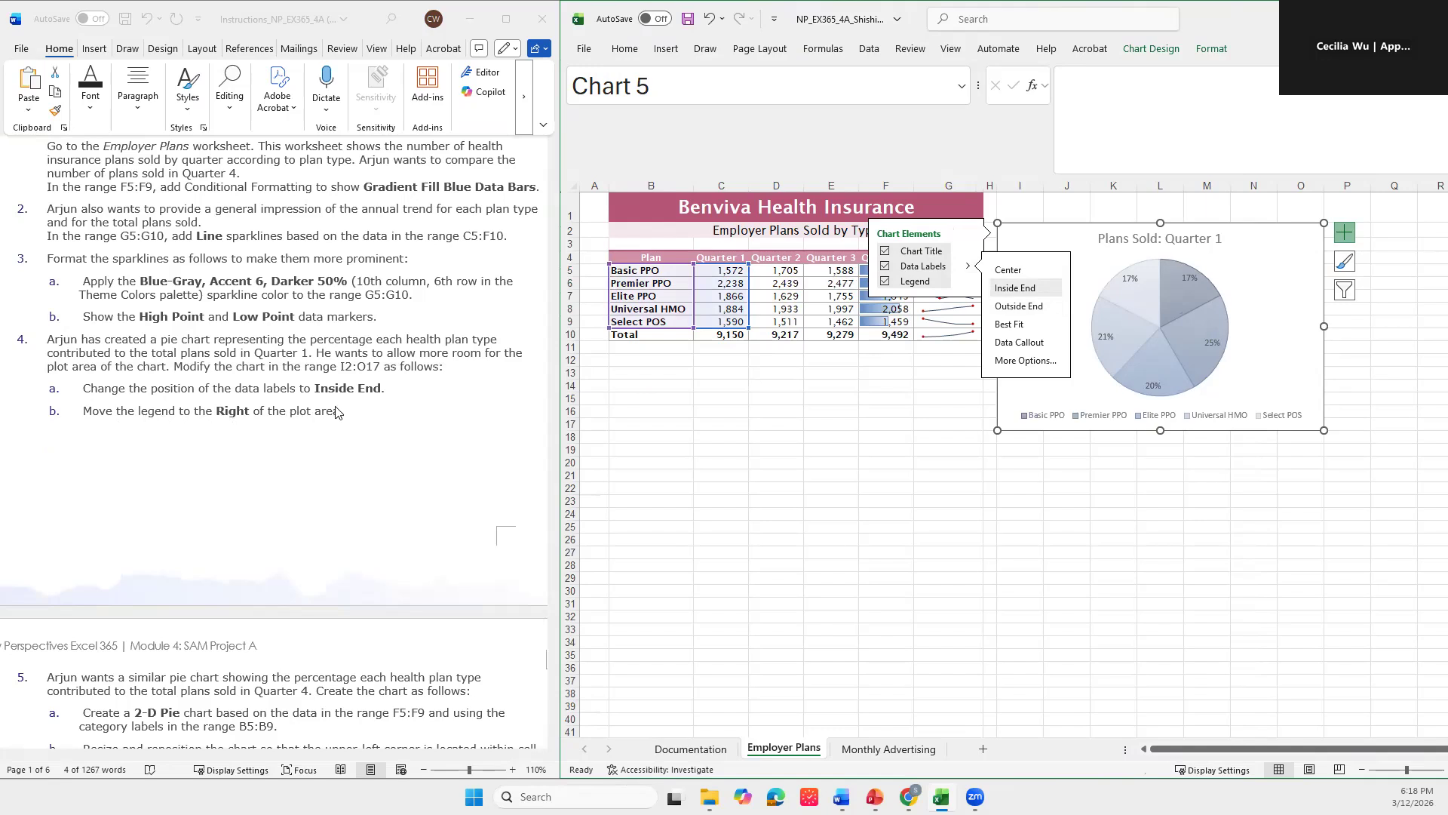
left_click(969, 285)
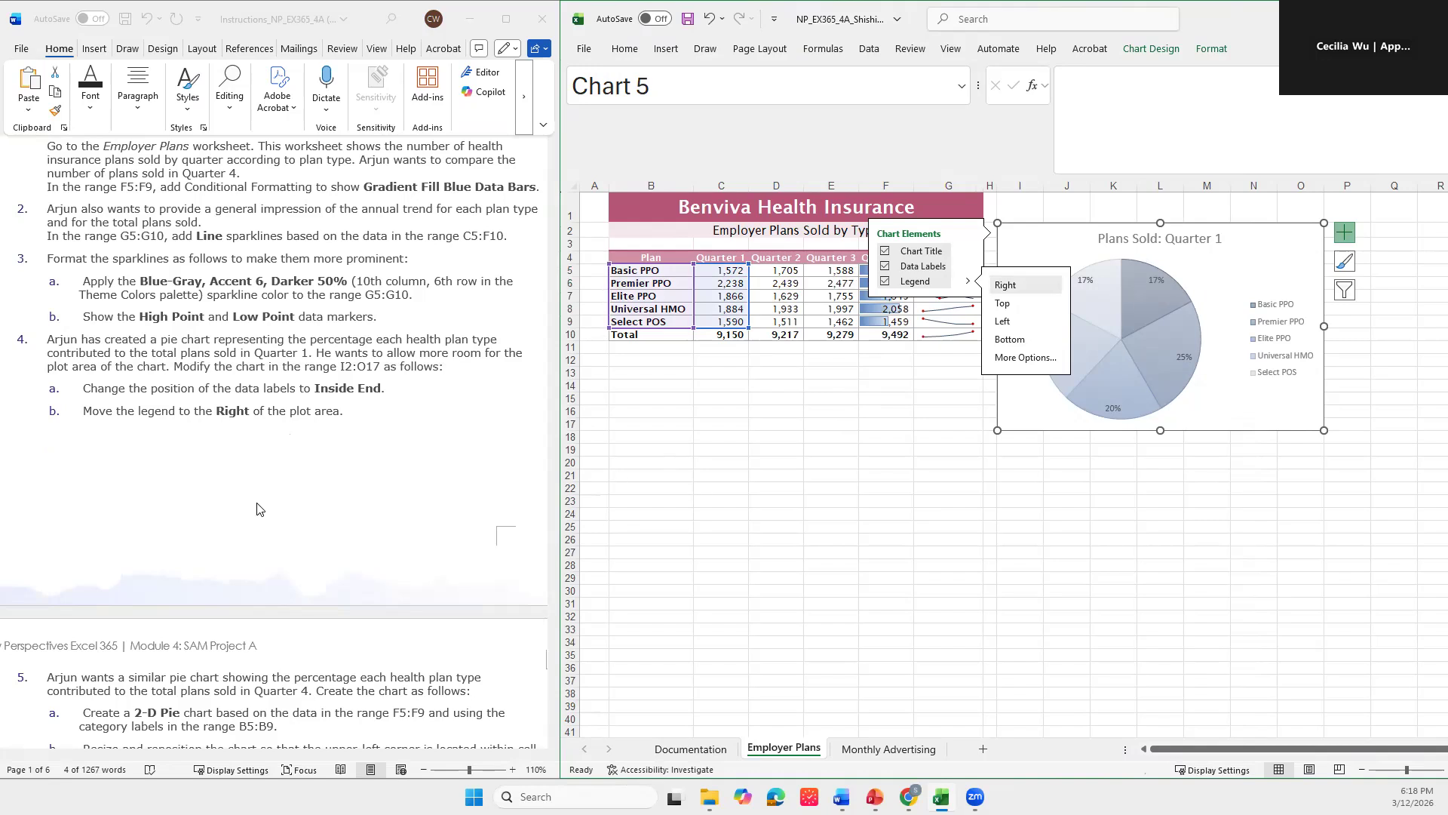
Step: Insert a 2-D Pie chart based on the data in F5:F9 with the category labels in B5:B9
scroll(252, 513, "down", 6)
scroll(251, 515, "down", 2)
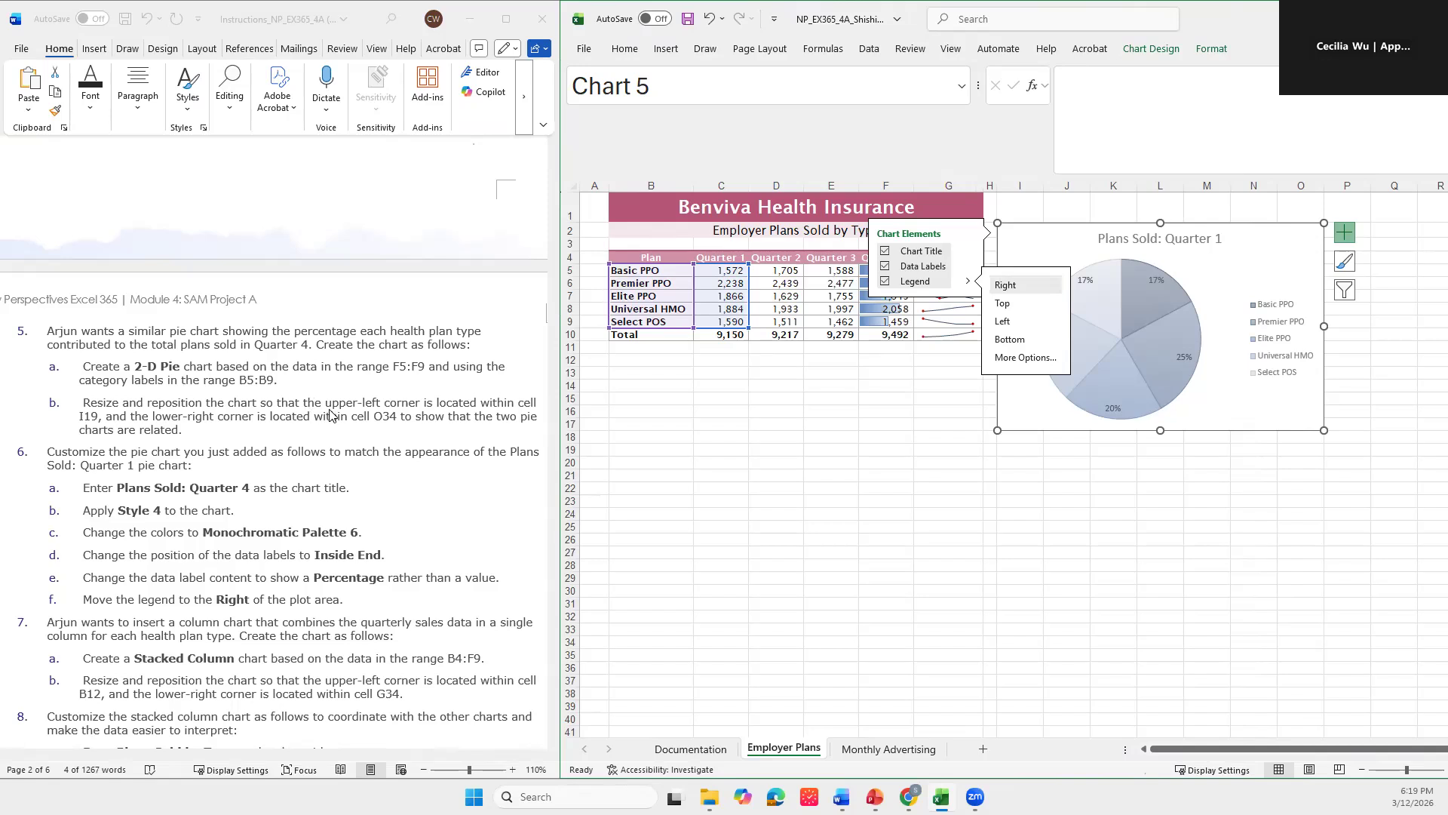
left_click(905, 423)
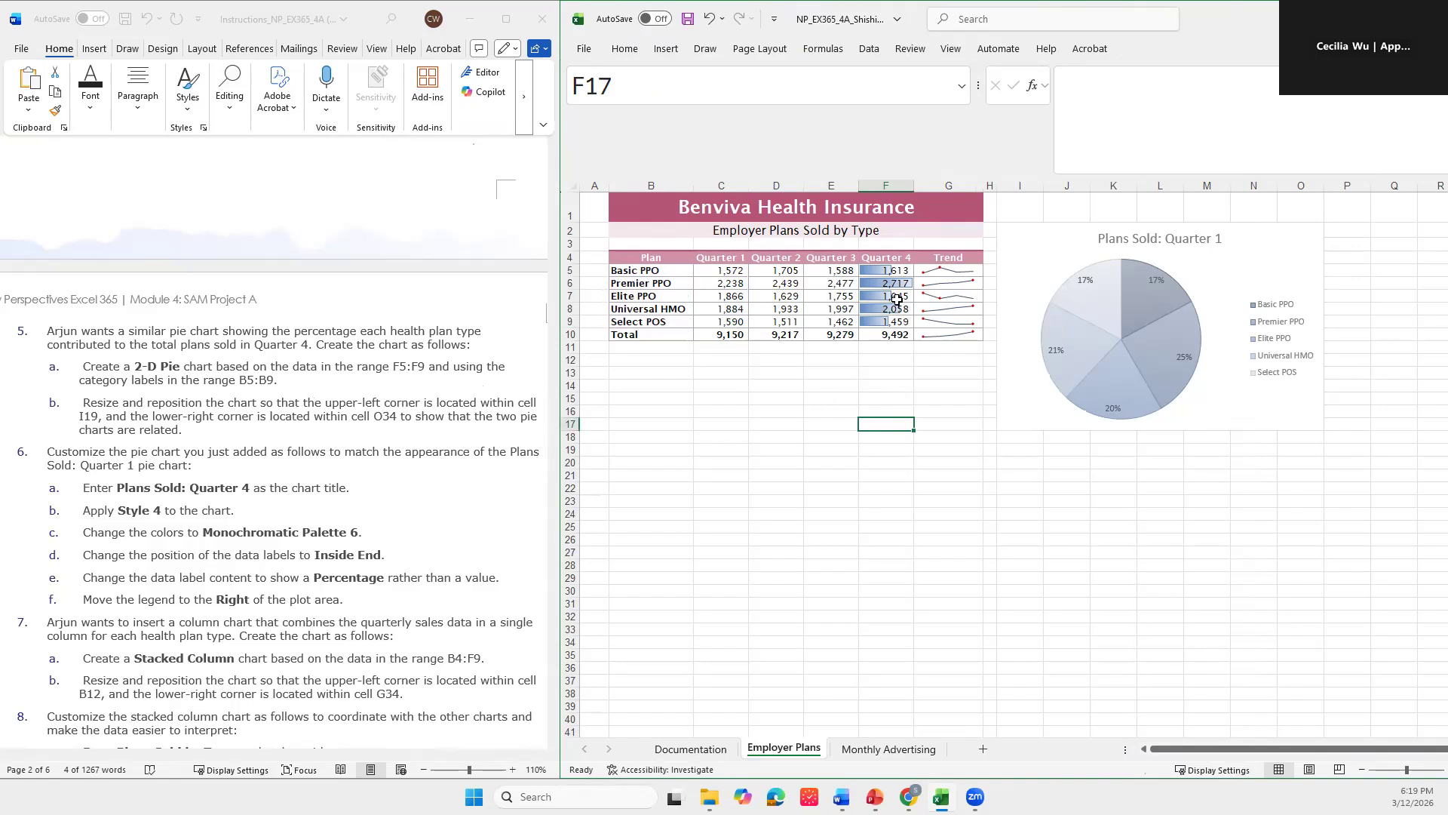
left_click_drag(893, 272, 890, 318)
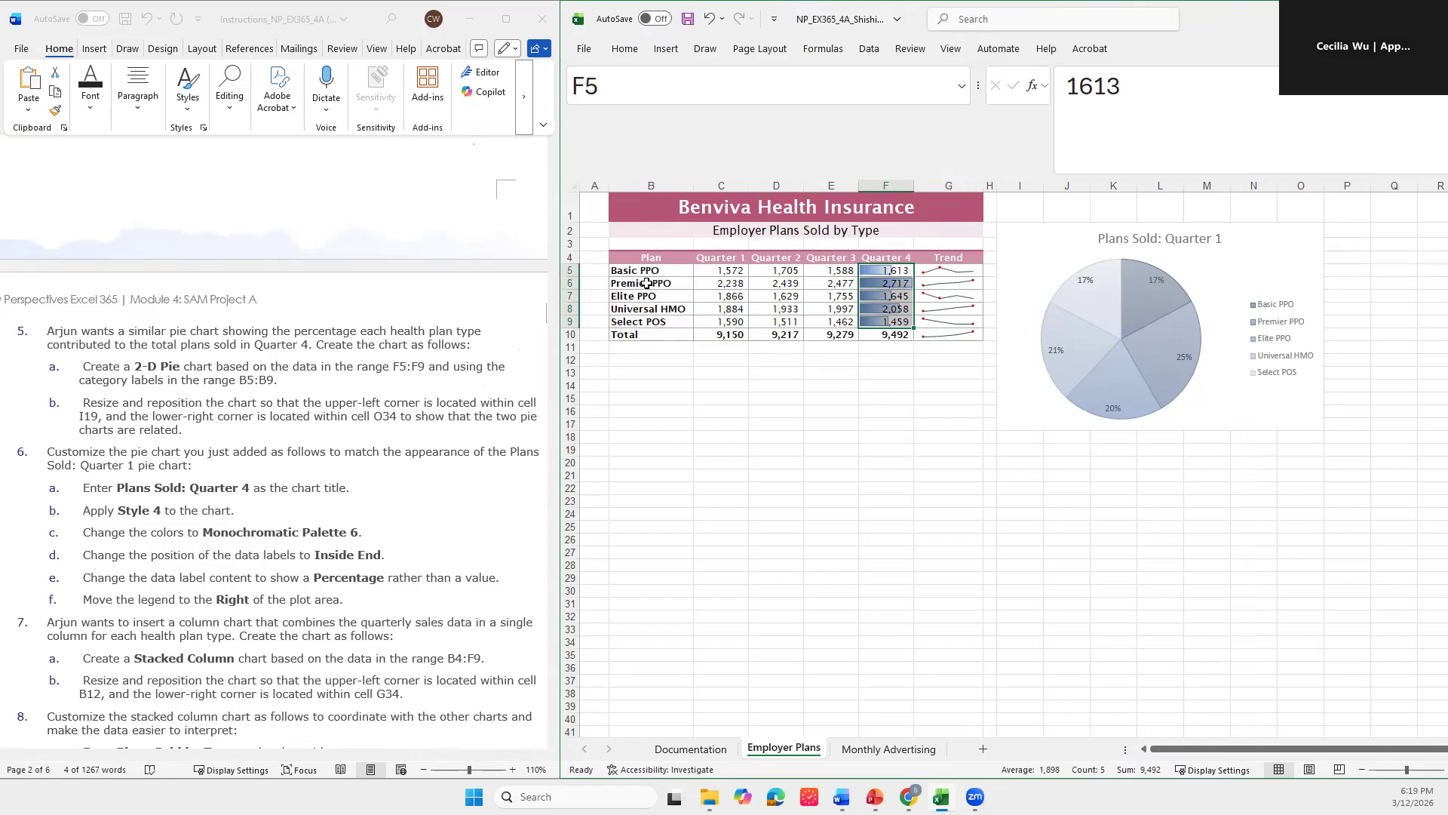
left_click_drag(649, 271, 649, 322)
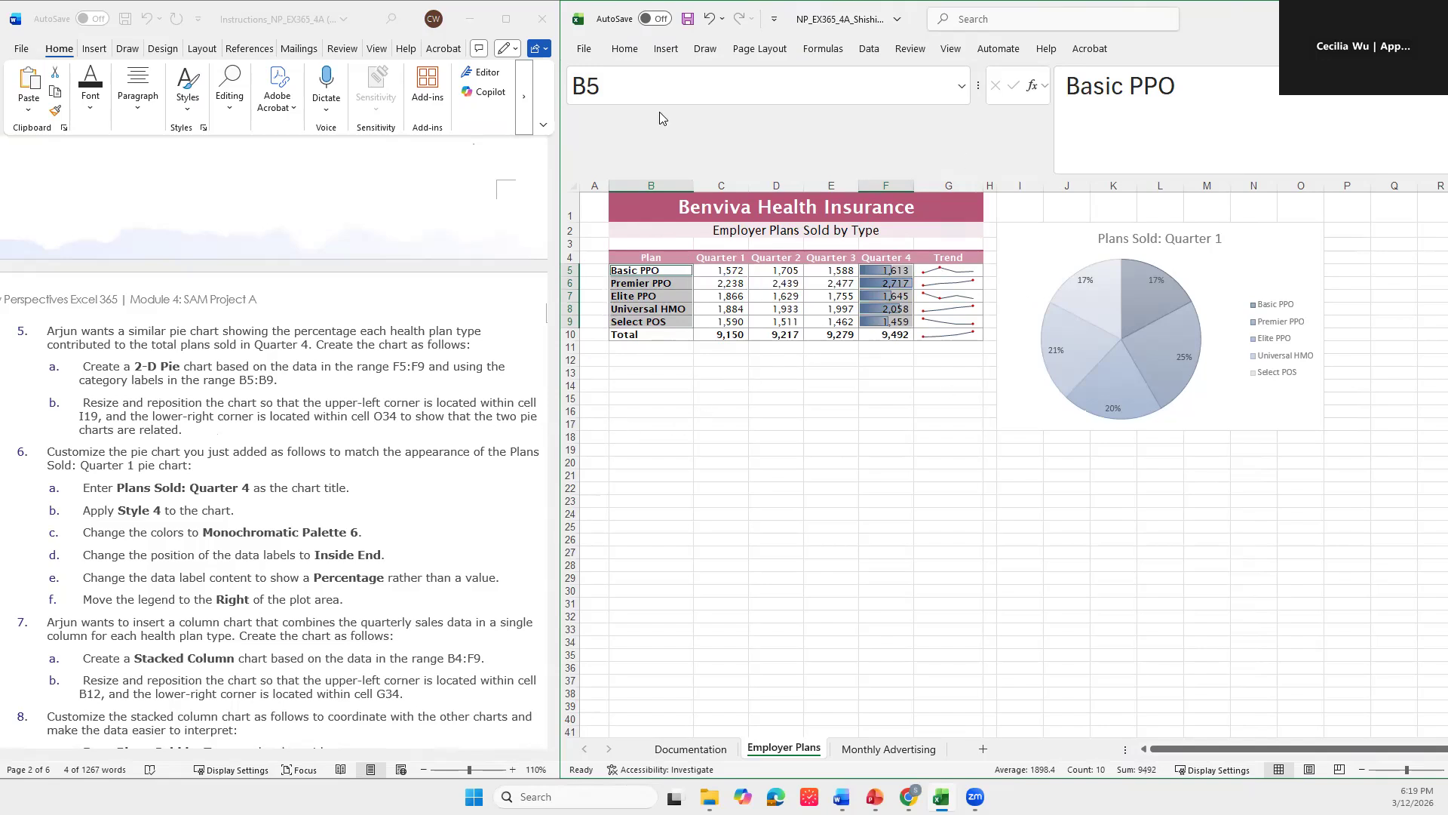
left_click(666, 52)
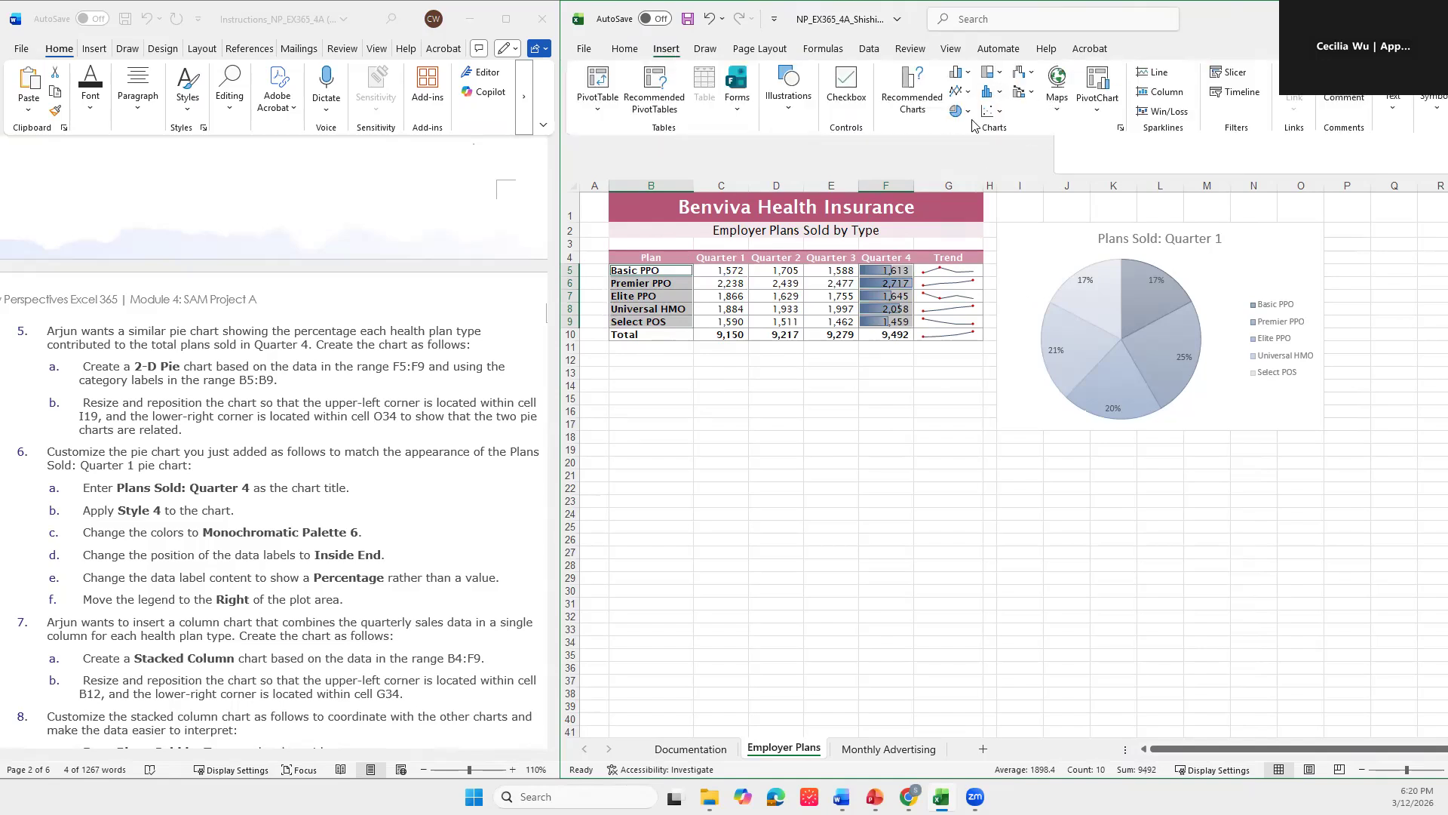
left_click(1122, 130)
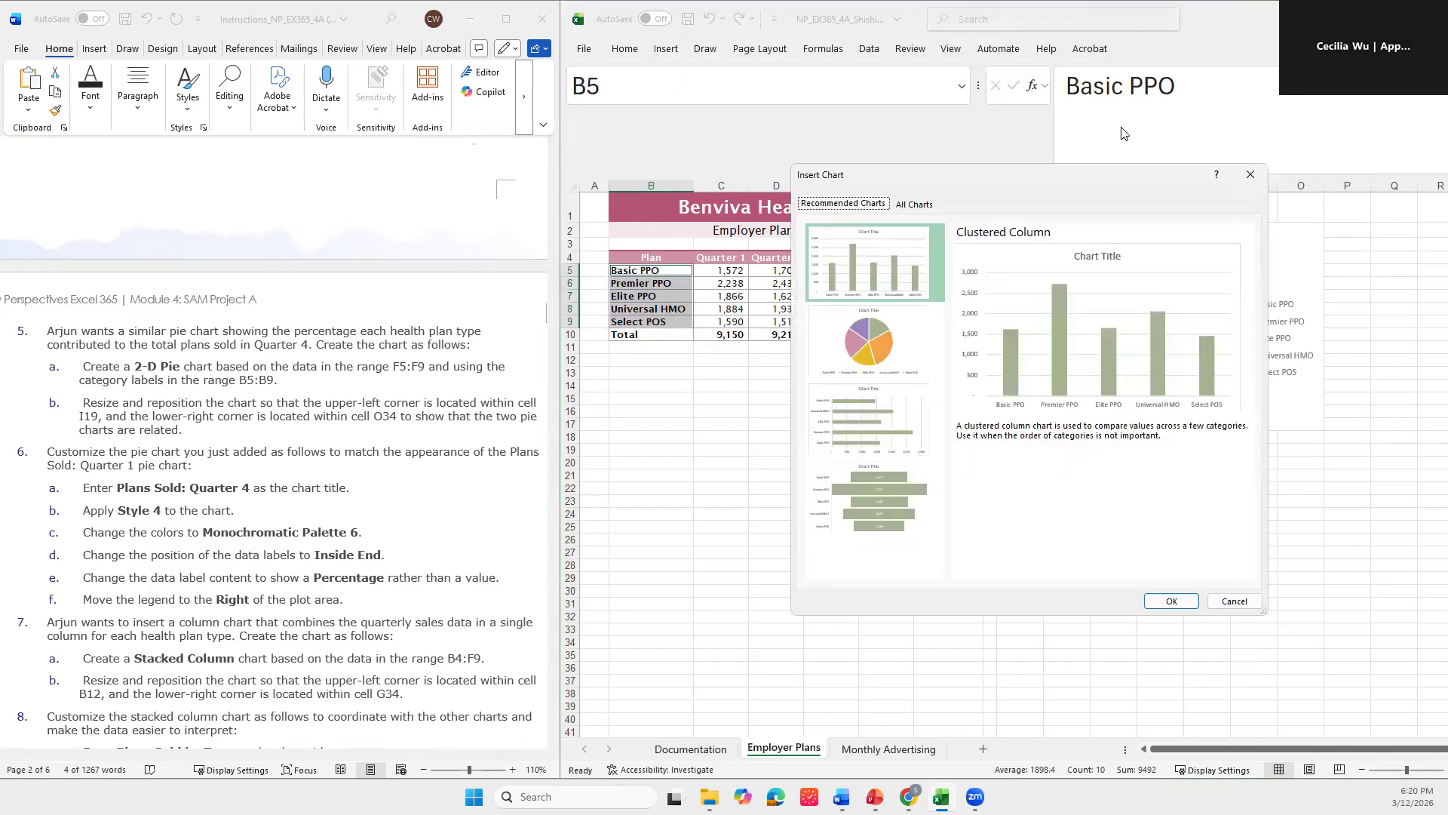
left_click(912, 205)
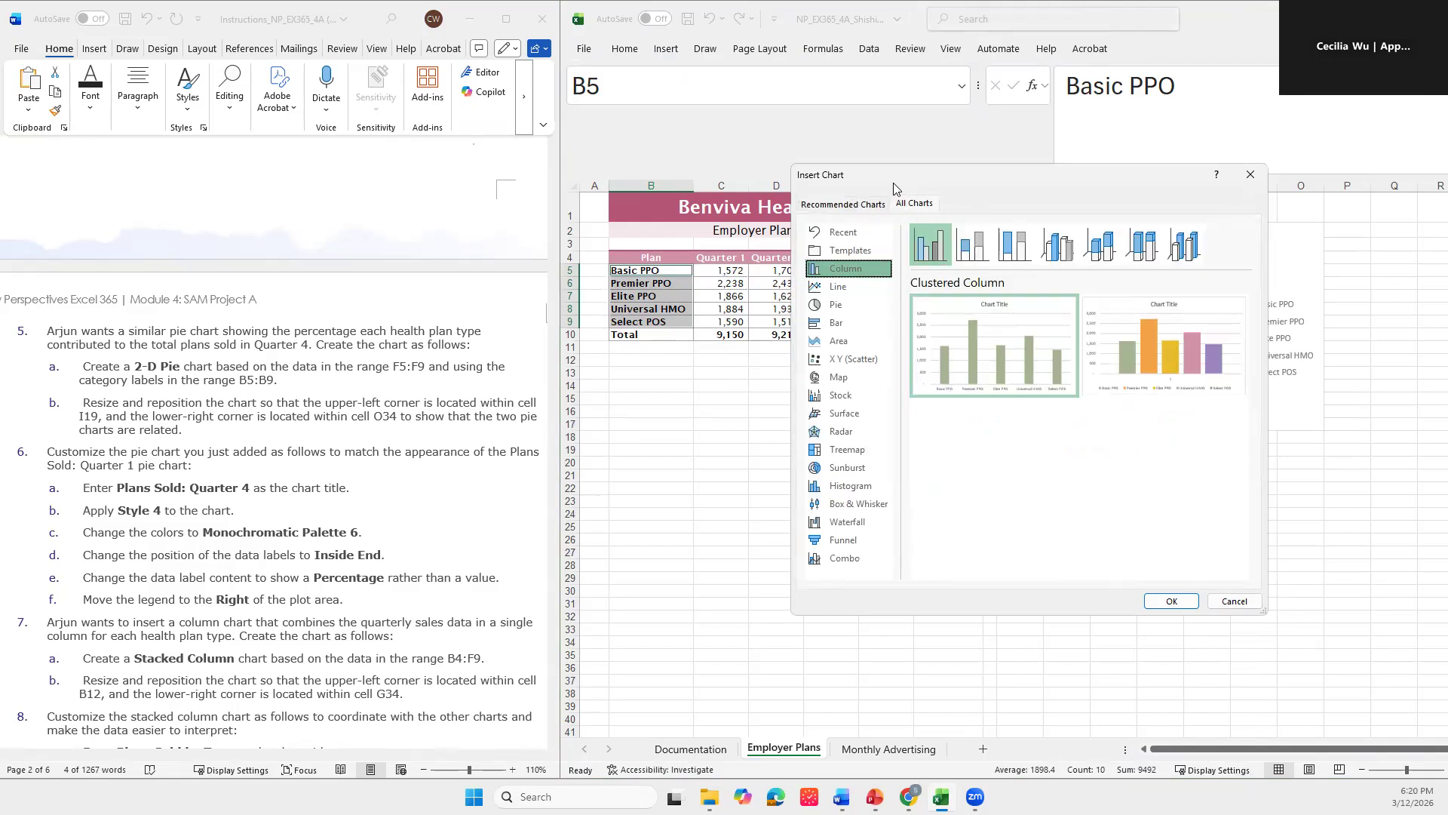
left_click(824, 305)
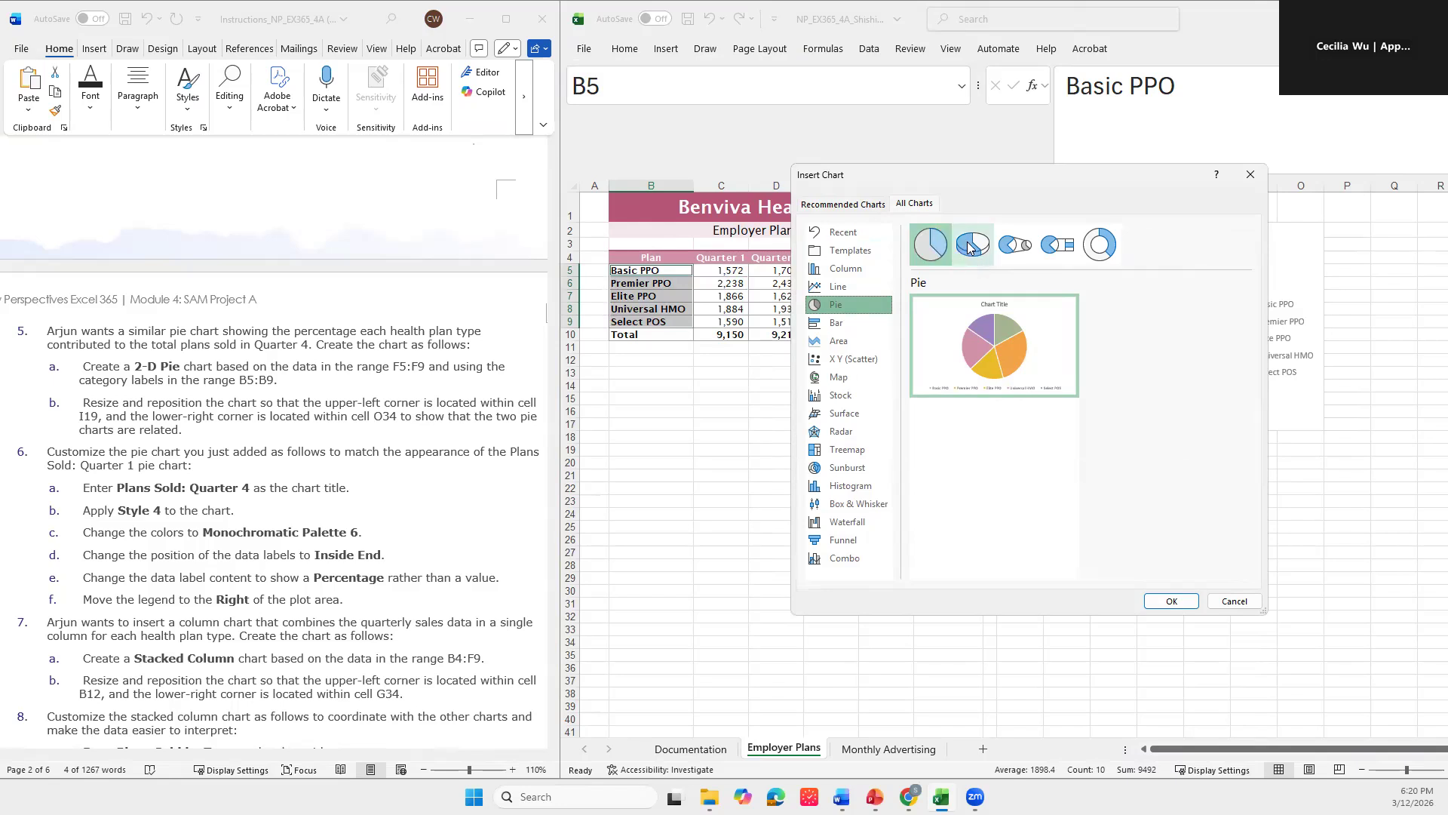
left_click(928, 253)
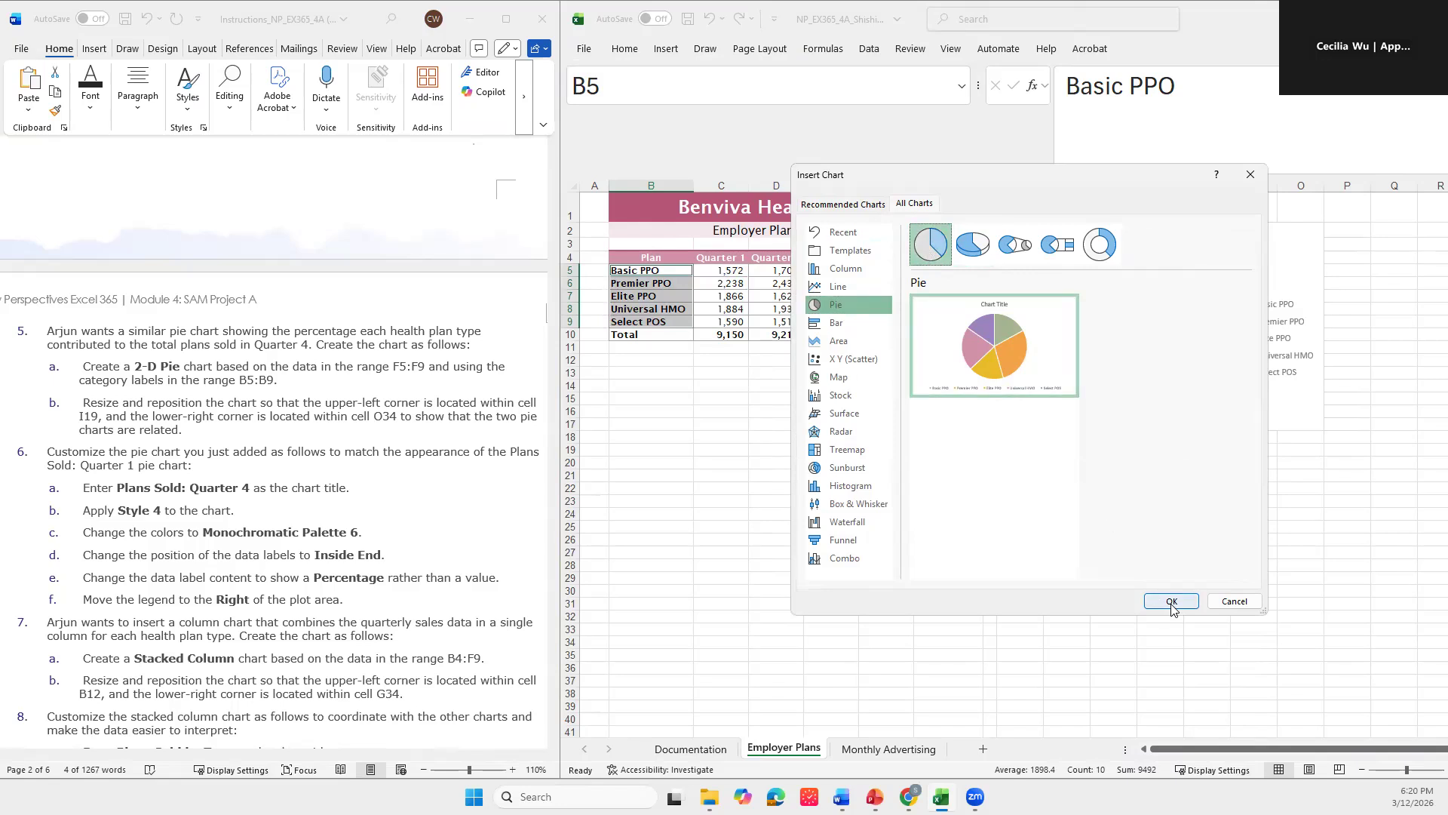
left_click(1171, 602)
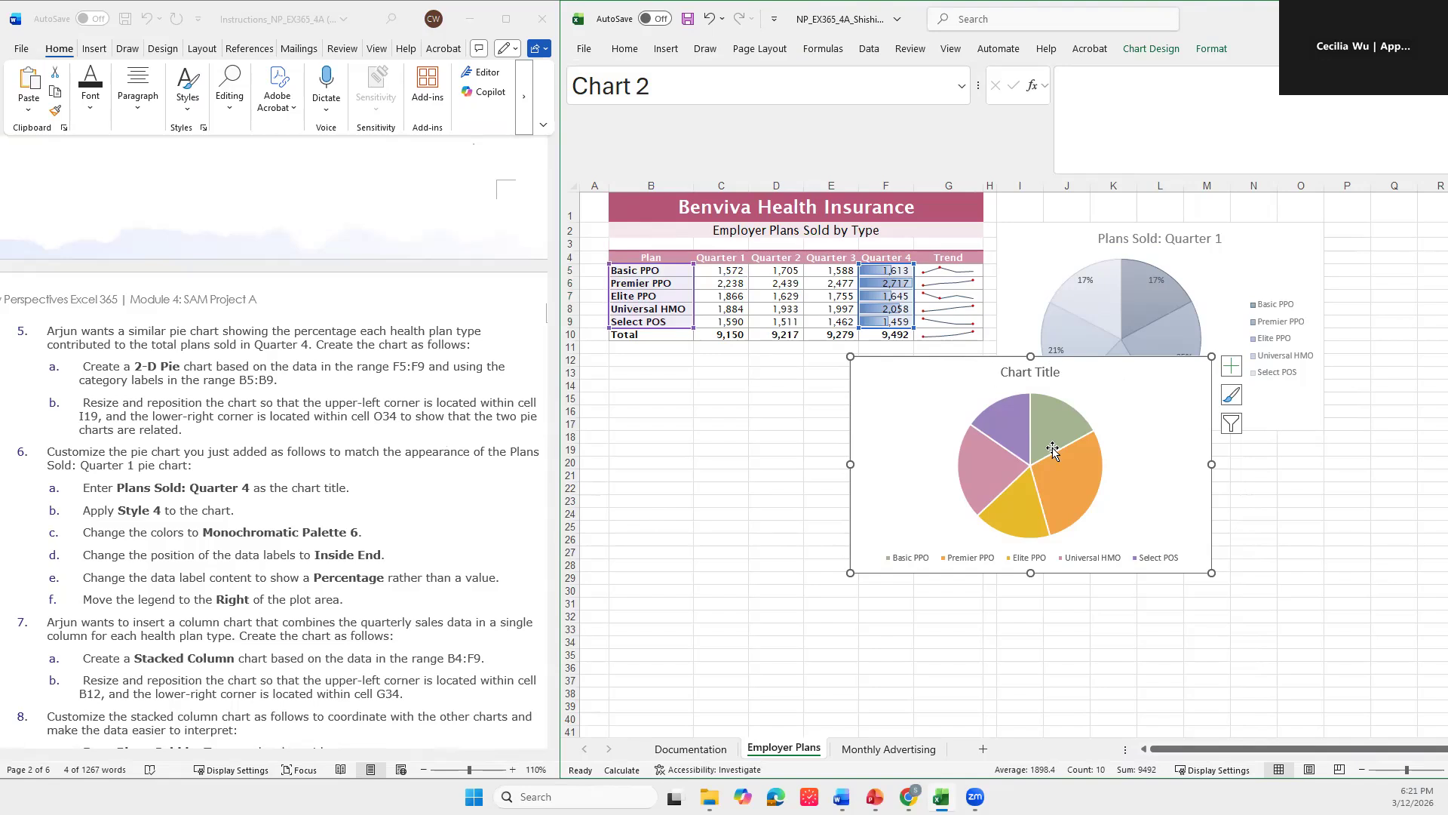
Step: Move and resize the new pie chart so its upper-left corner is in cell I19 and its lower-right corner in cell O34
left_click_drag(1119, 367, 1233, 463)
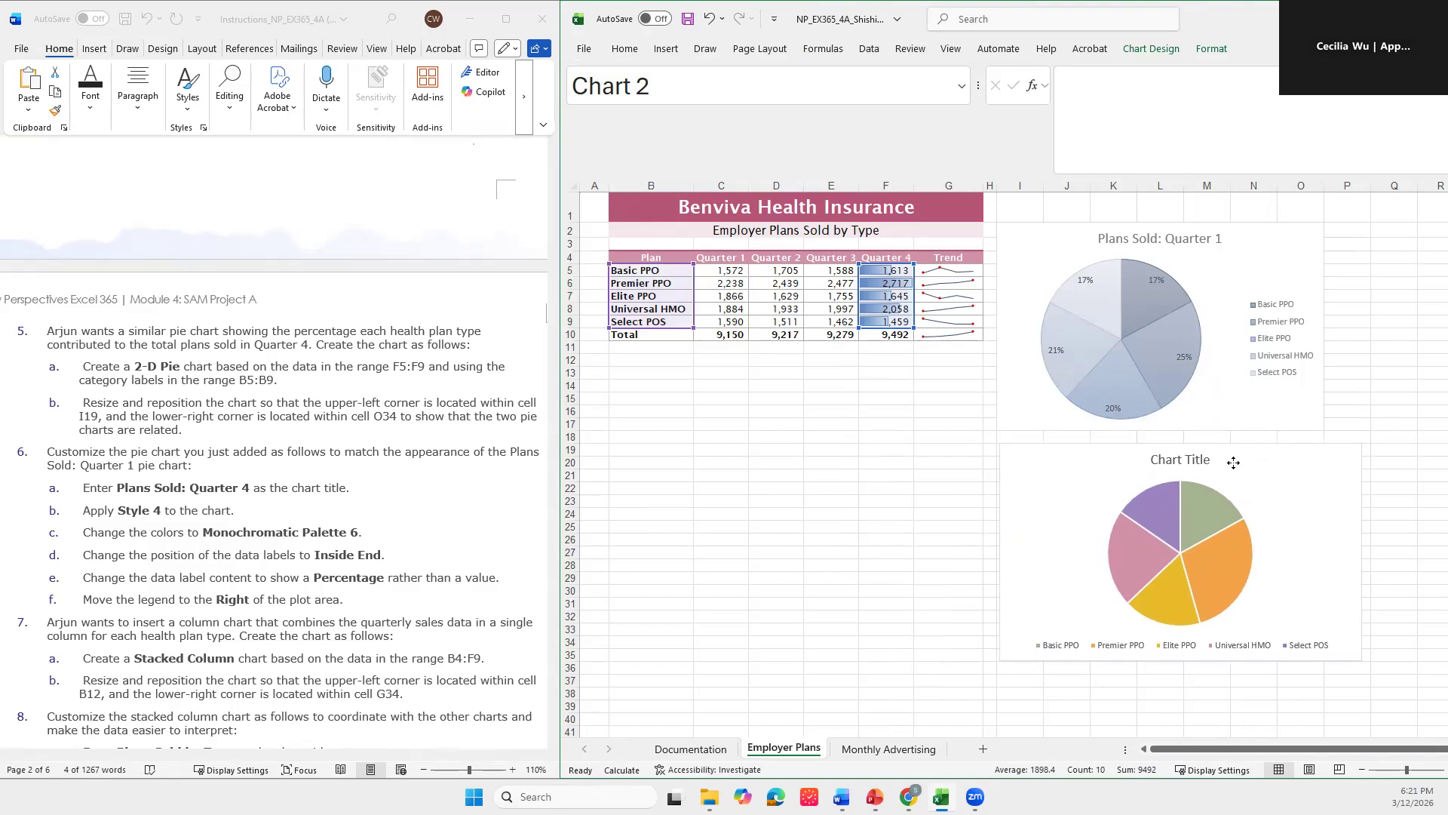
left_click_drag(1233, 463, 1233, 462)
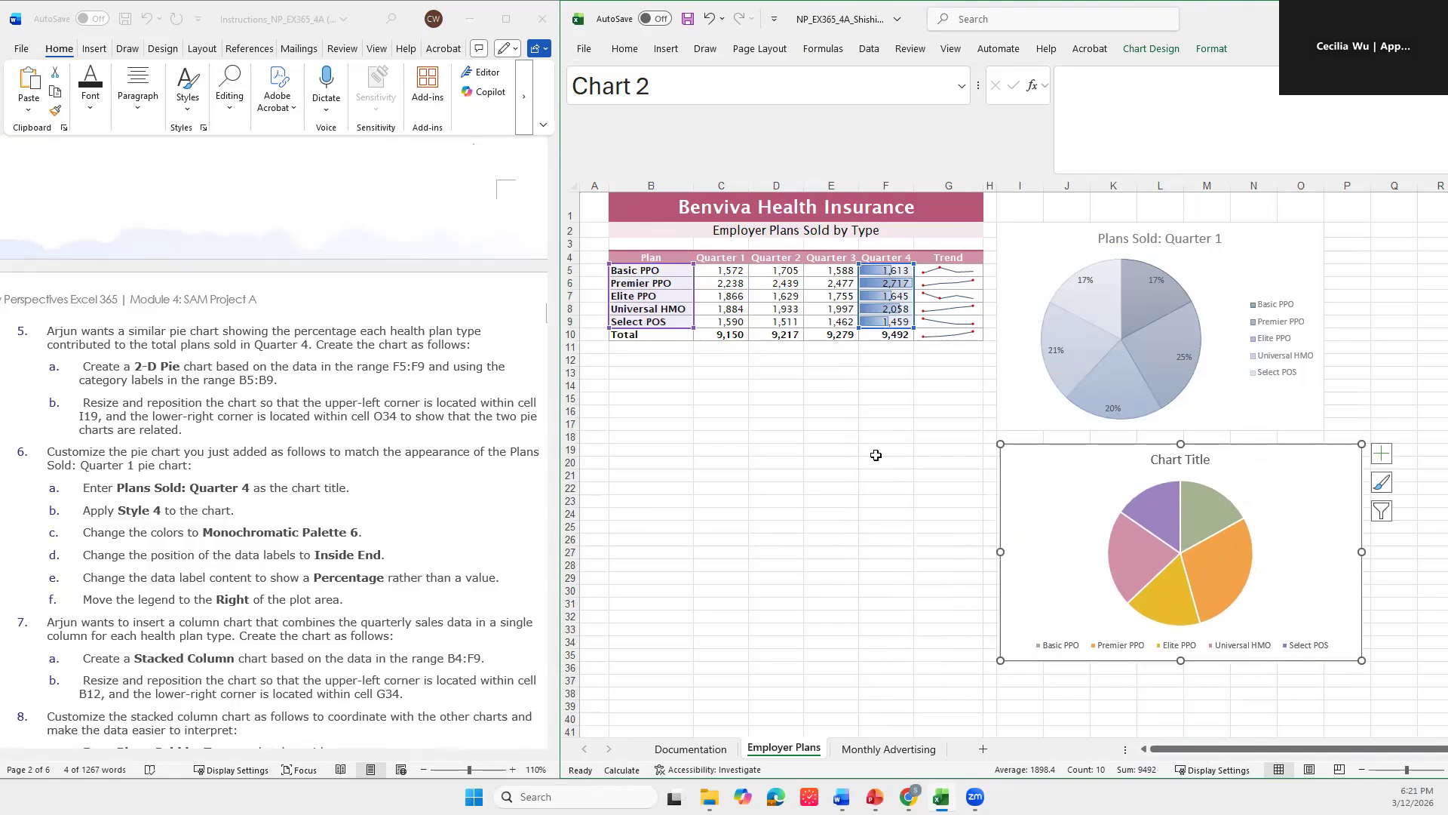
left_click(573, 451)
left_click_drag(1052, 455, 1061, 460)
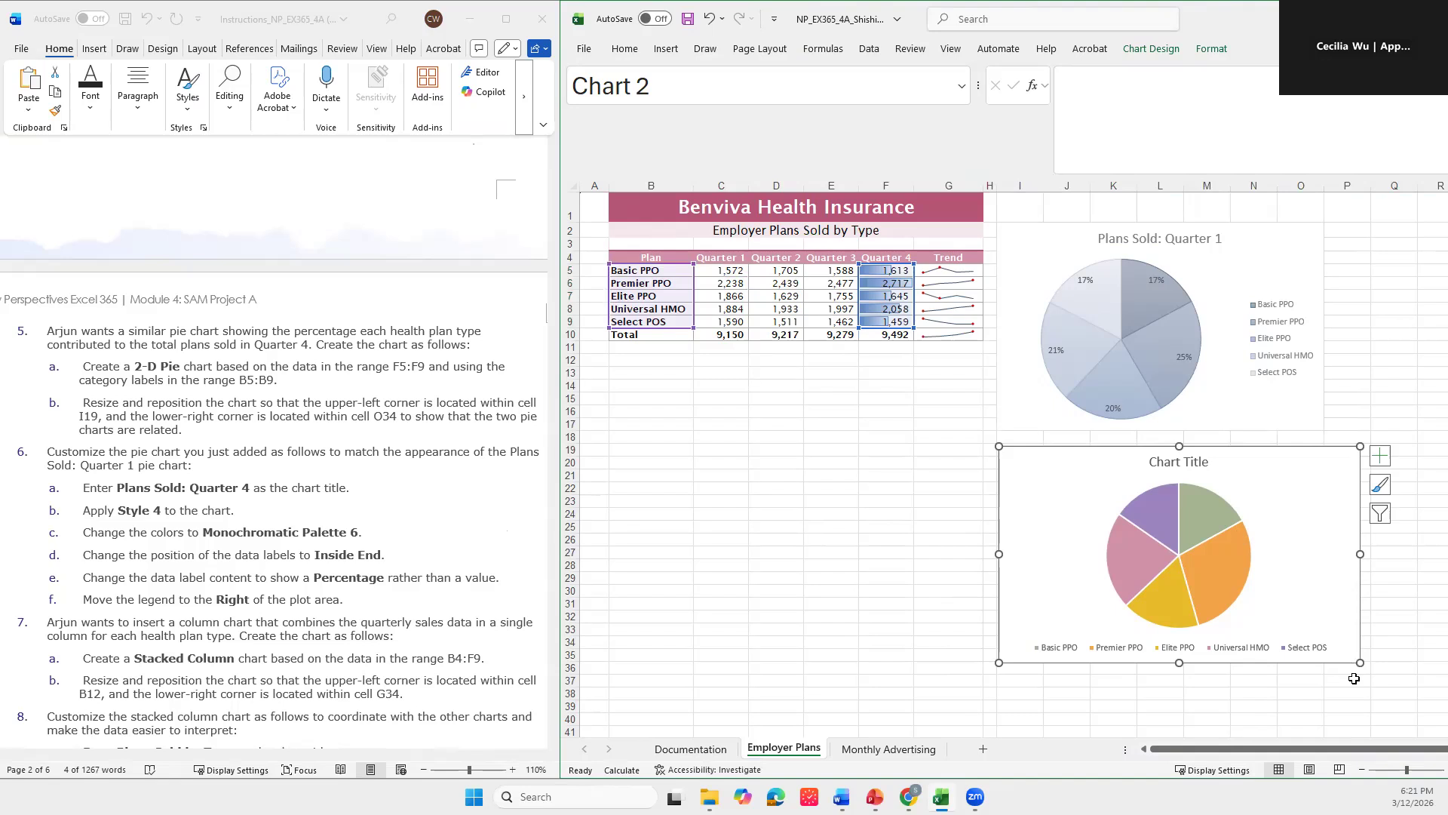
left_click_drag(1360, 661, 1322, 649)
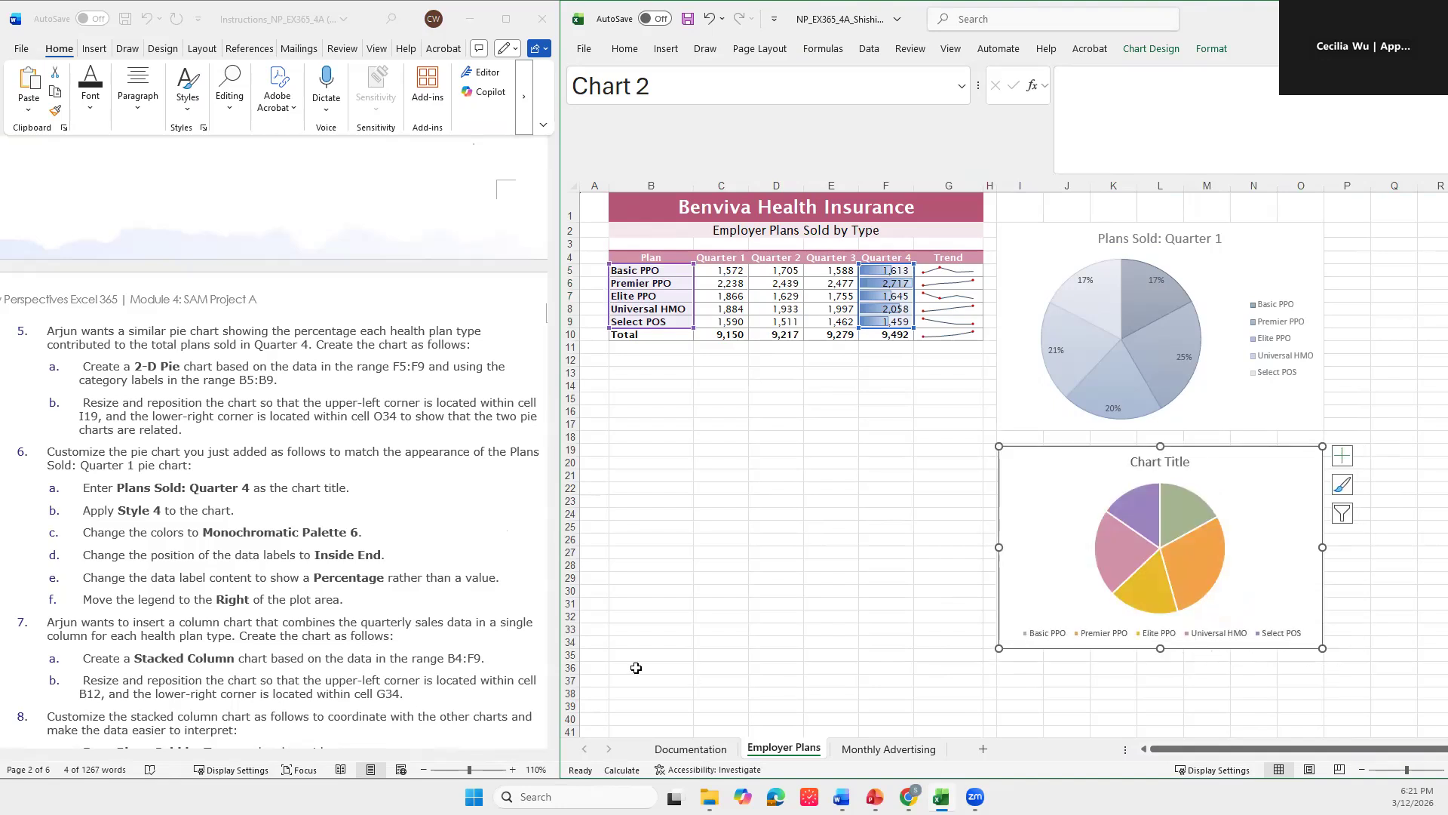
left_click(567, 642)
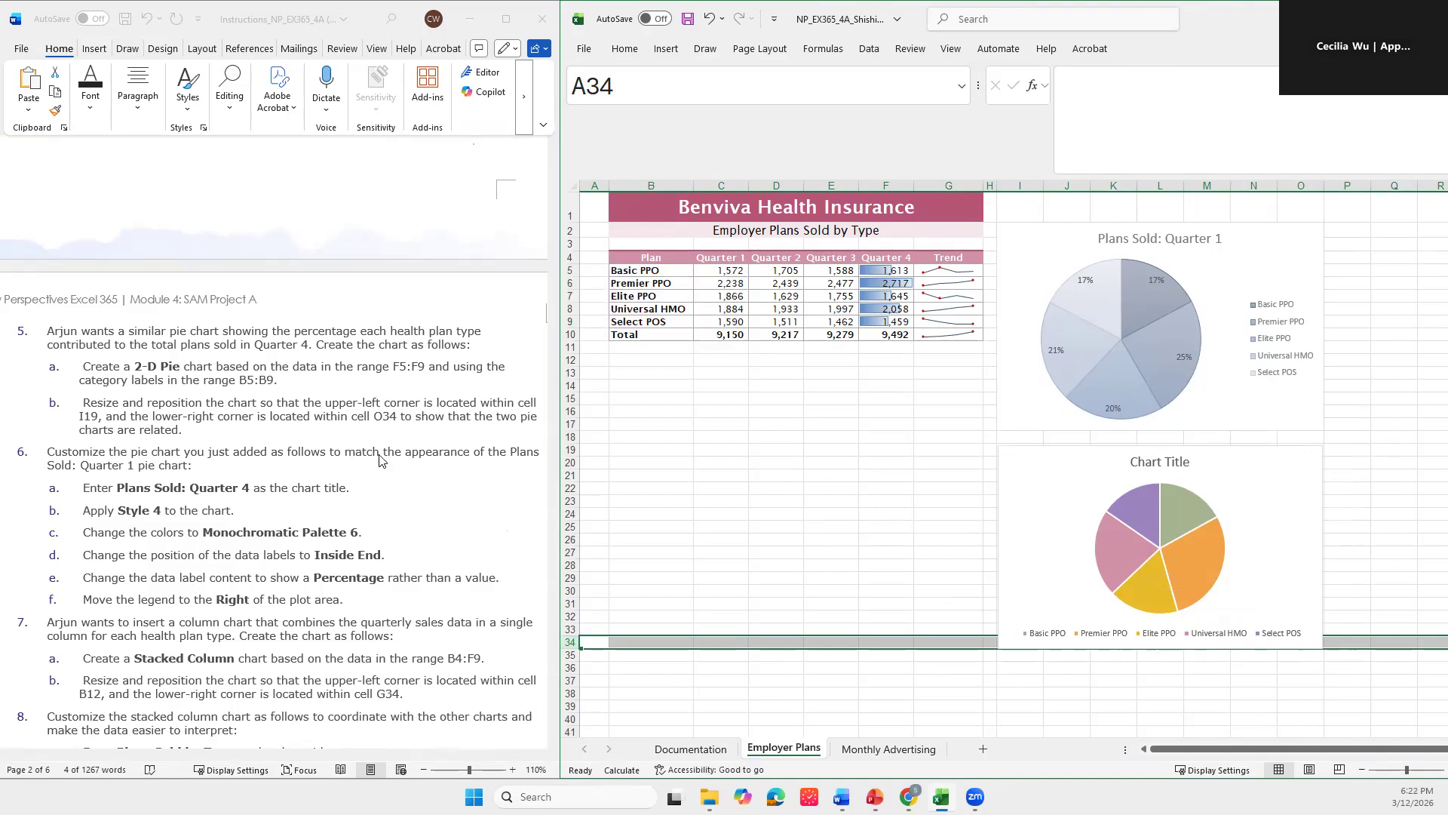
Step: Copy the title text from the instructions document and enter Plans Sold: Quarter 4 as the new pie chart's title in the workbook
scroll(315, 498, "down", 2)
scroll(354, 489, "down", 2)
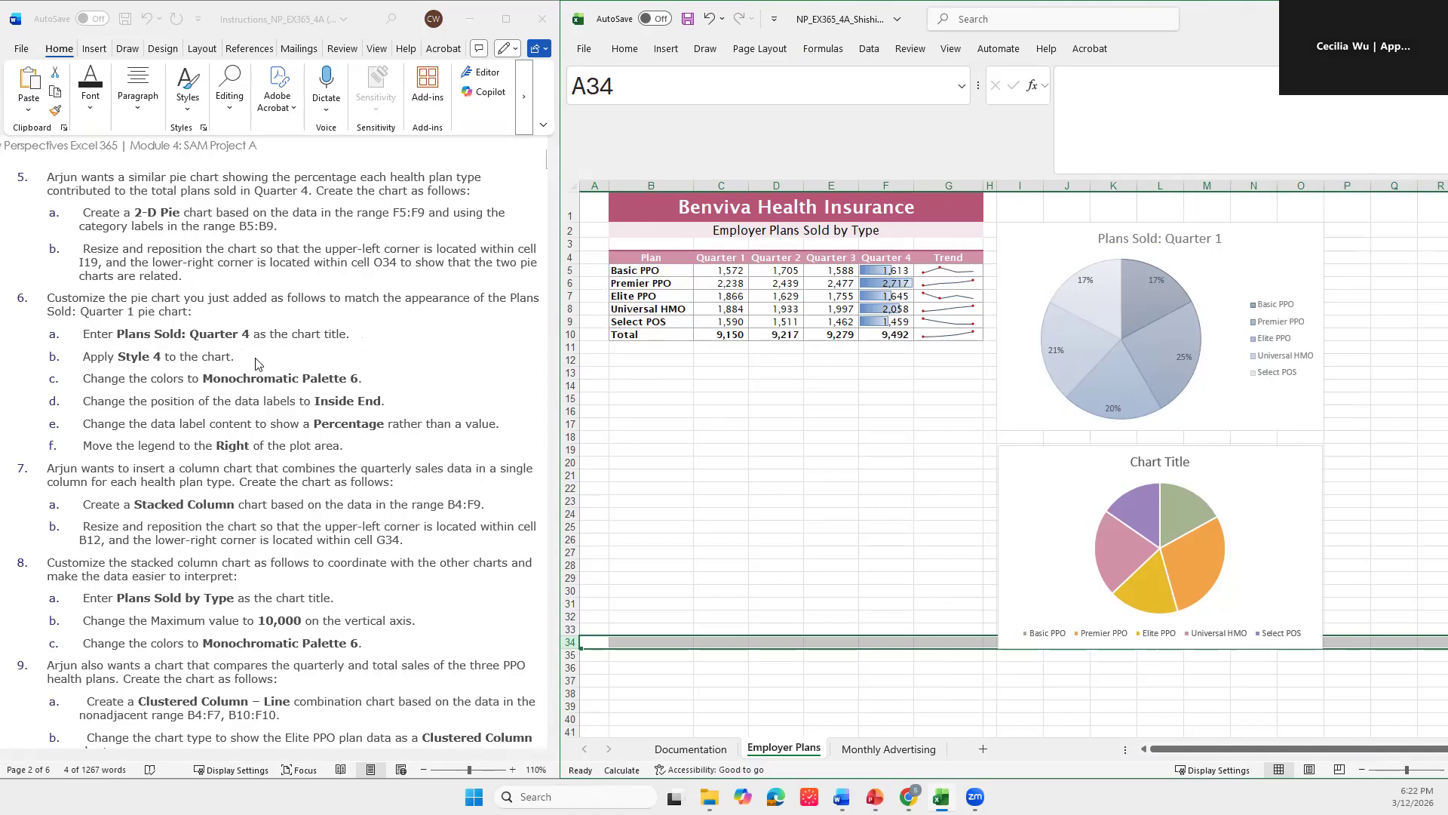
left_click(164, 339)
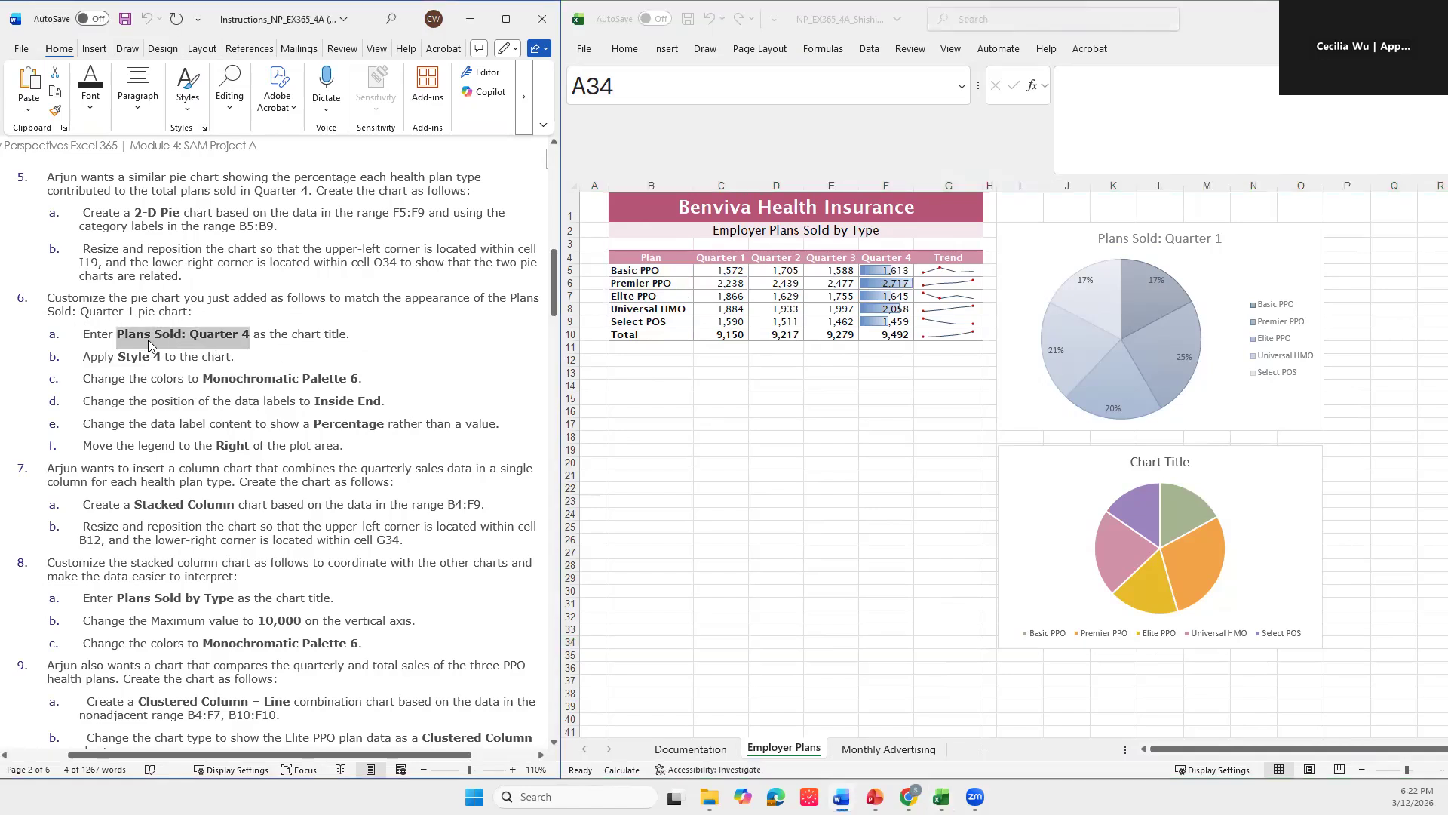
left_click(147, 339)
left_click_drag(138, 335, 253, 333)
key("ctrl+c")
left_click(889, 555)
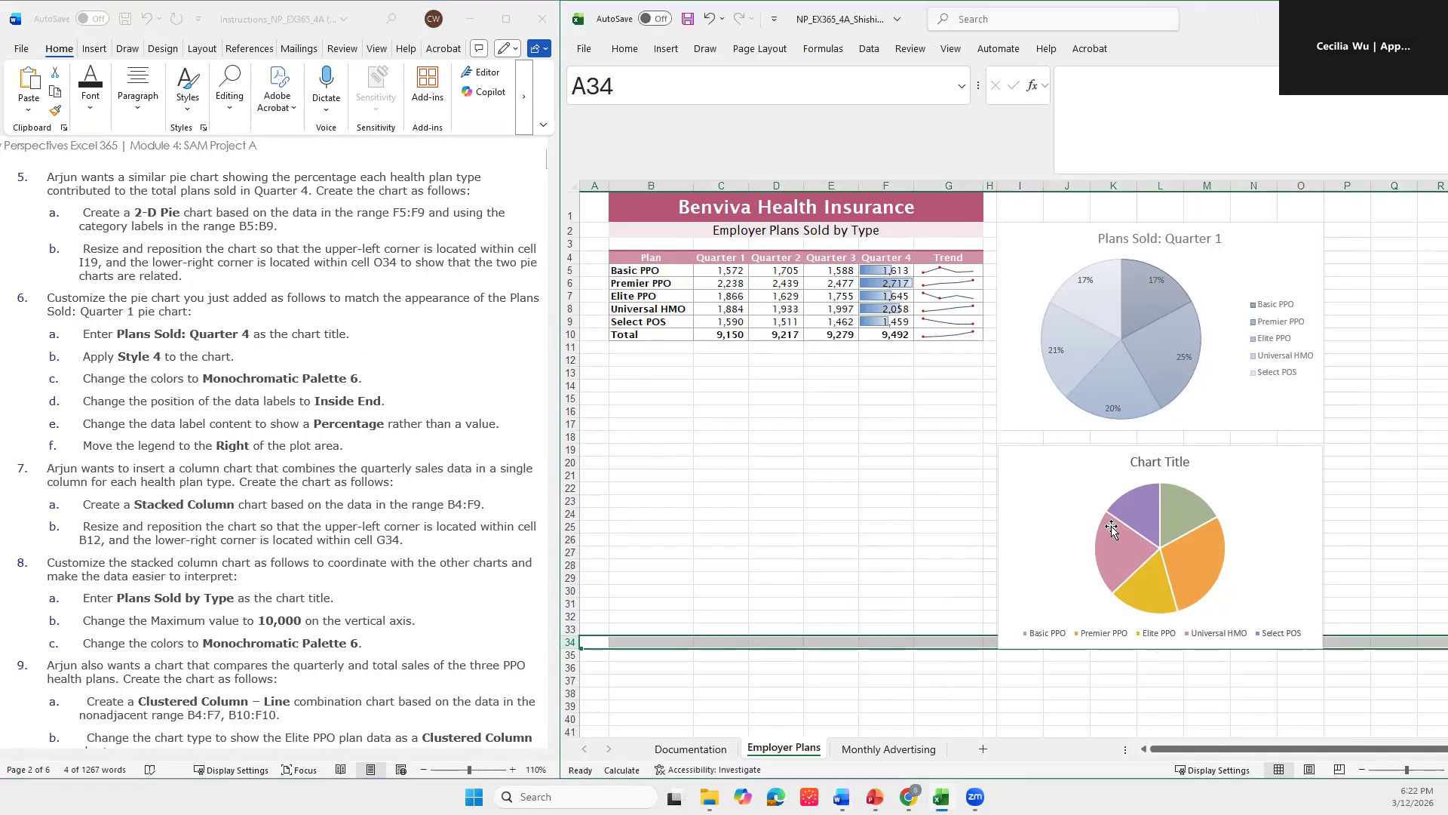
left_click(1159, 463)
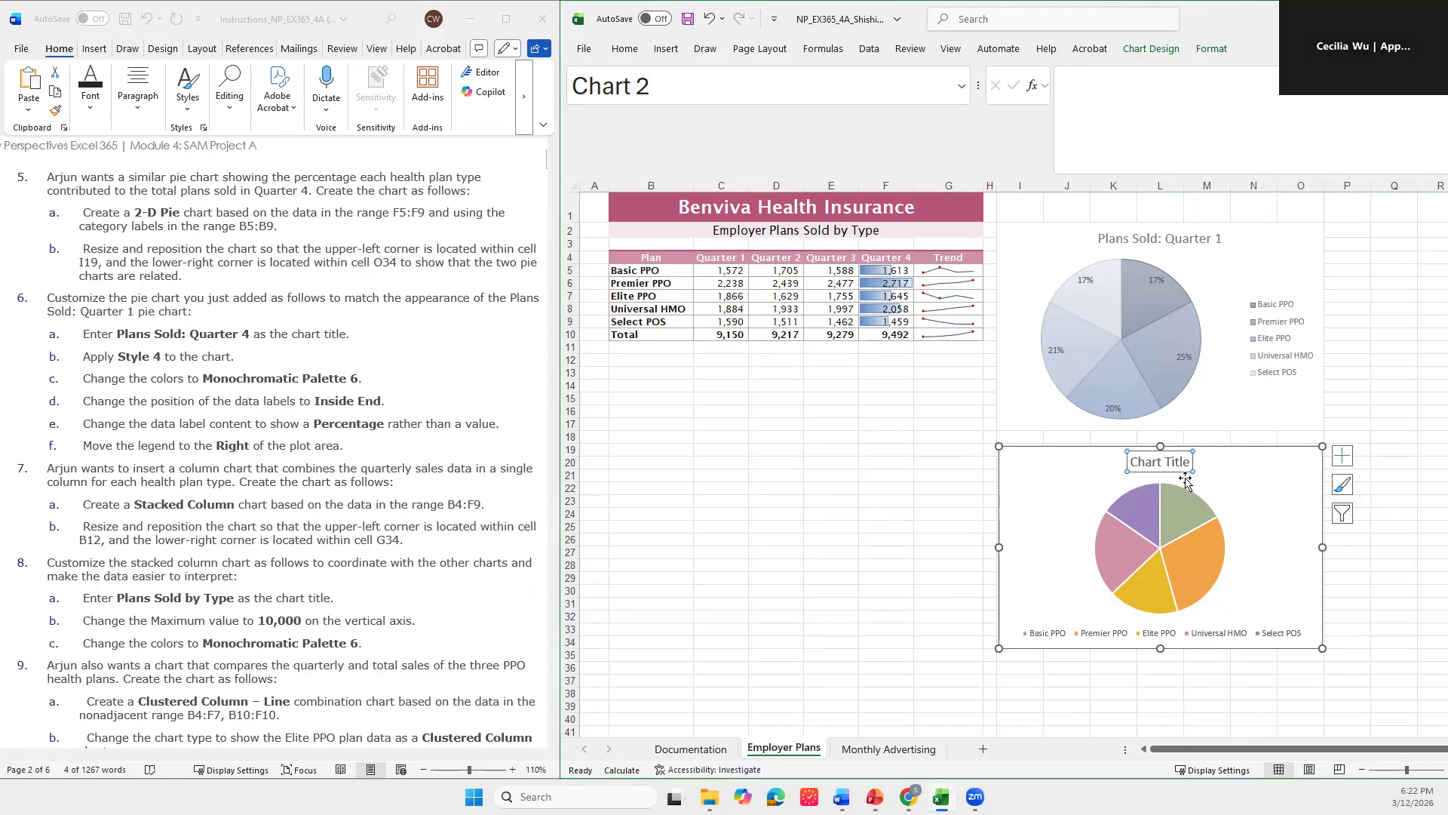
left_click(1098, 105)
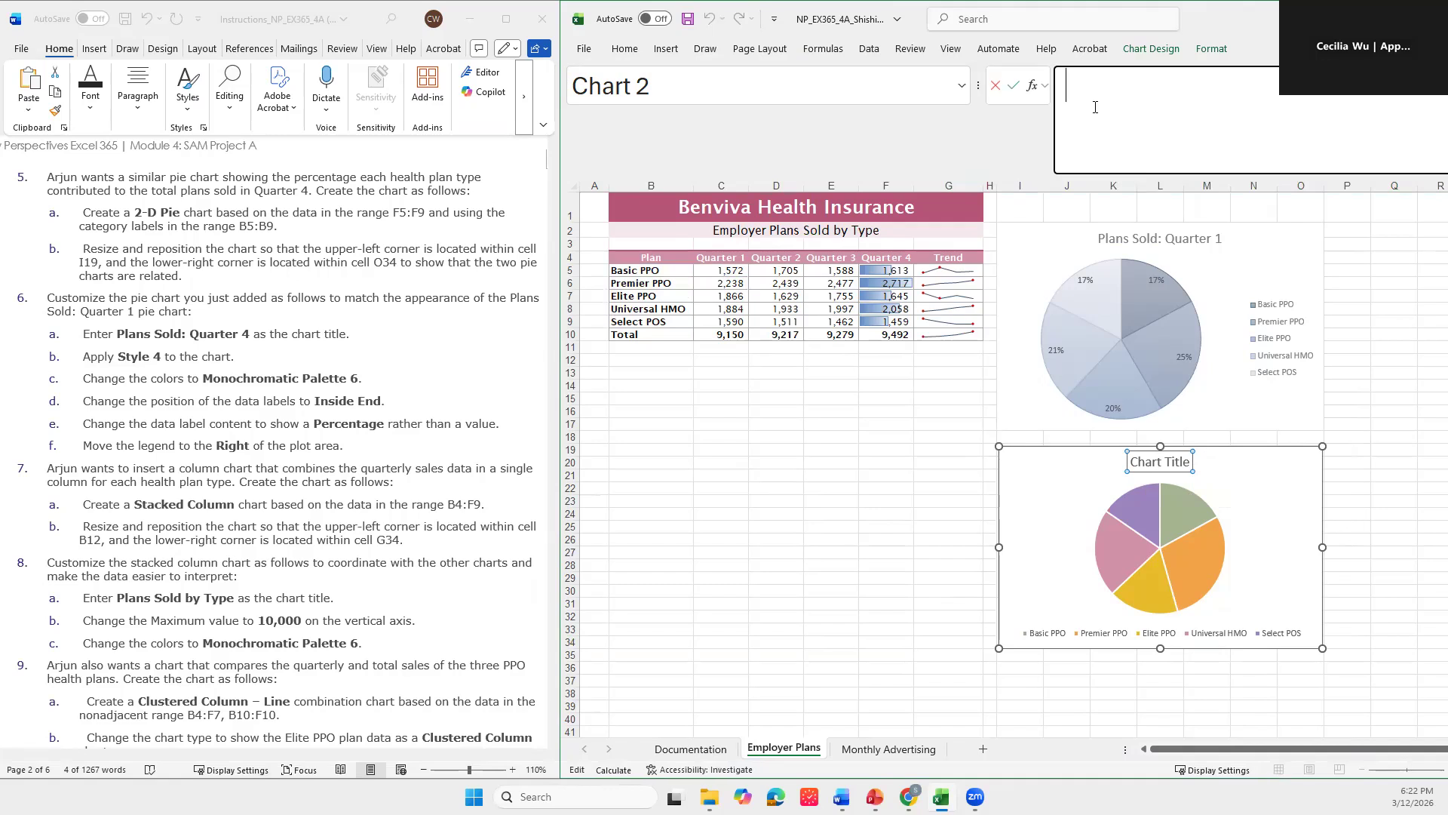
key("ctrl+v")
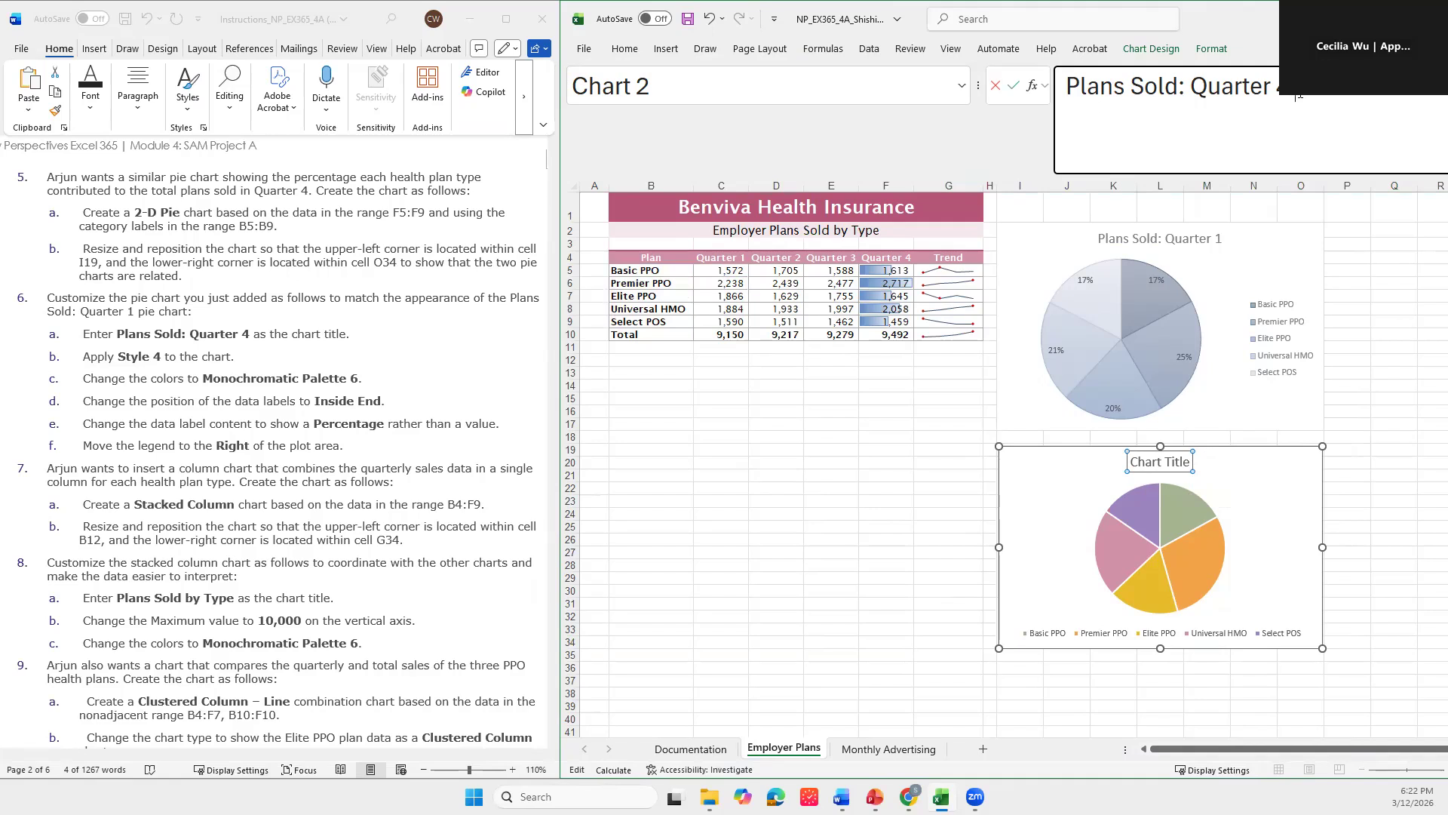
key("Return")
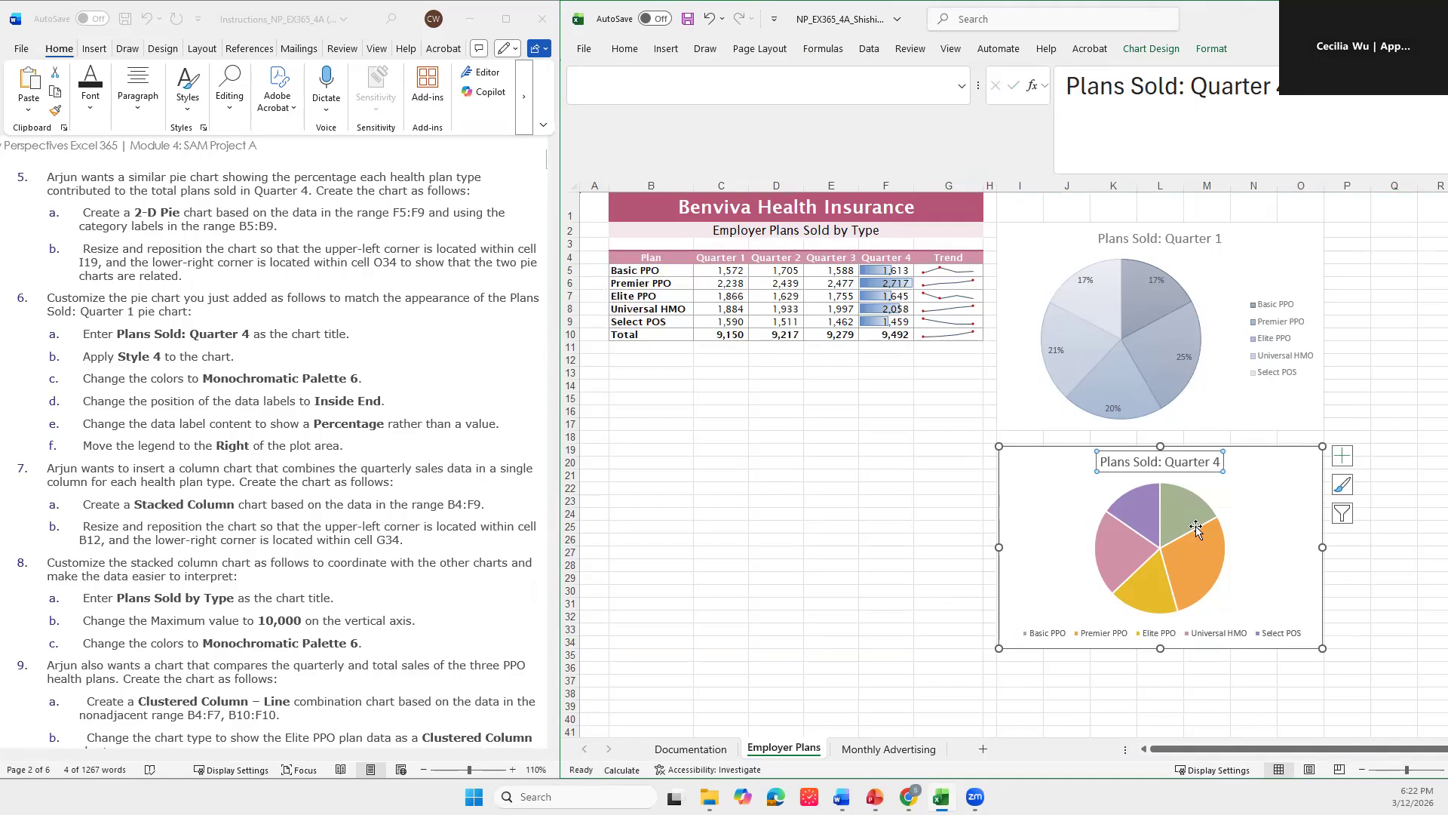
left_click(1254, 487)
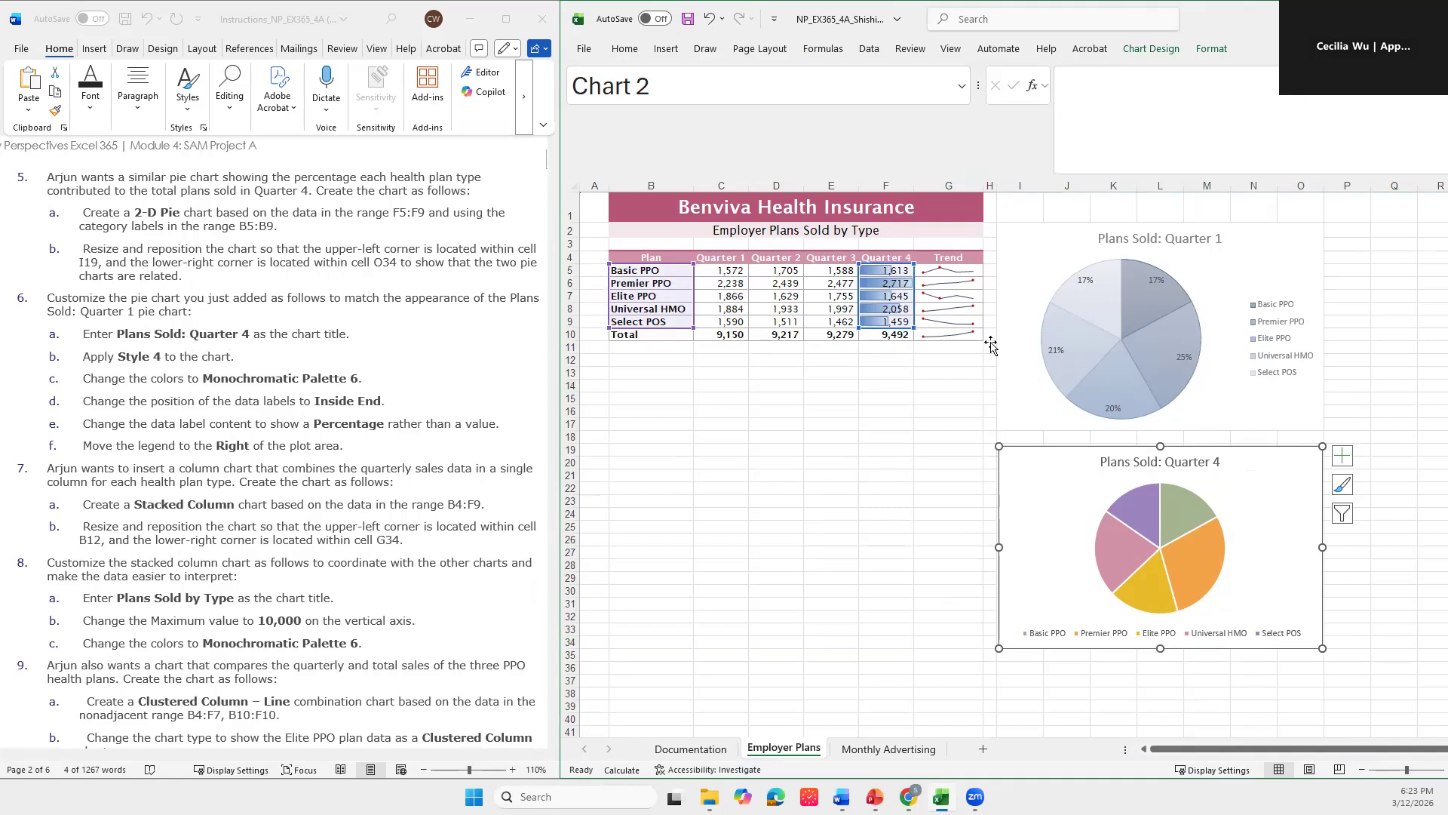
Step: Paste the copied text over the Quarter 4 pie chart's title directly in the chart, without its source formatting
left_click(1106, 461)
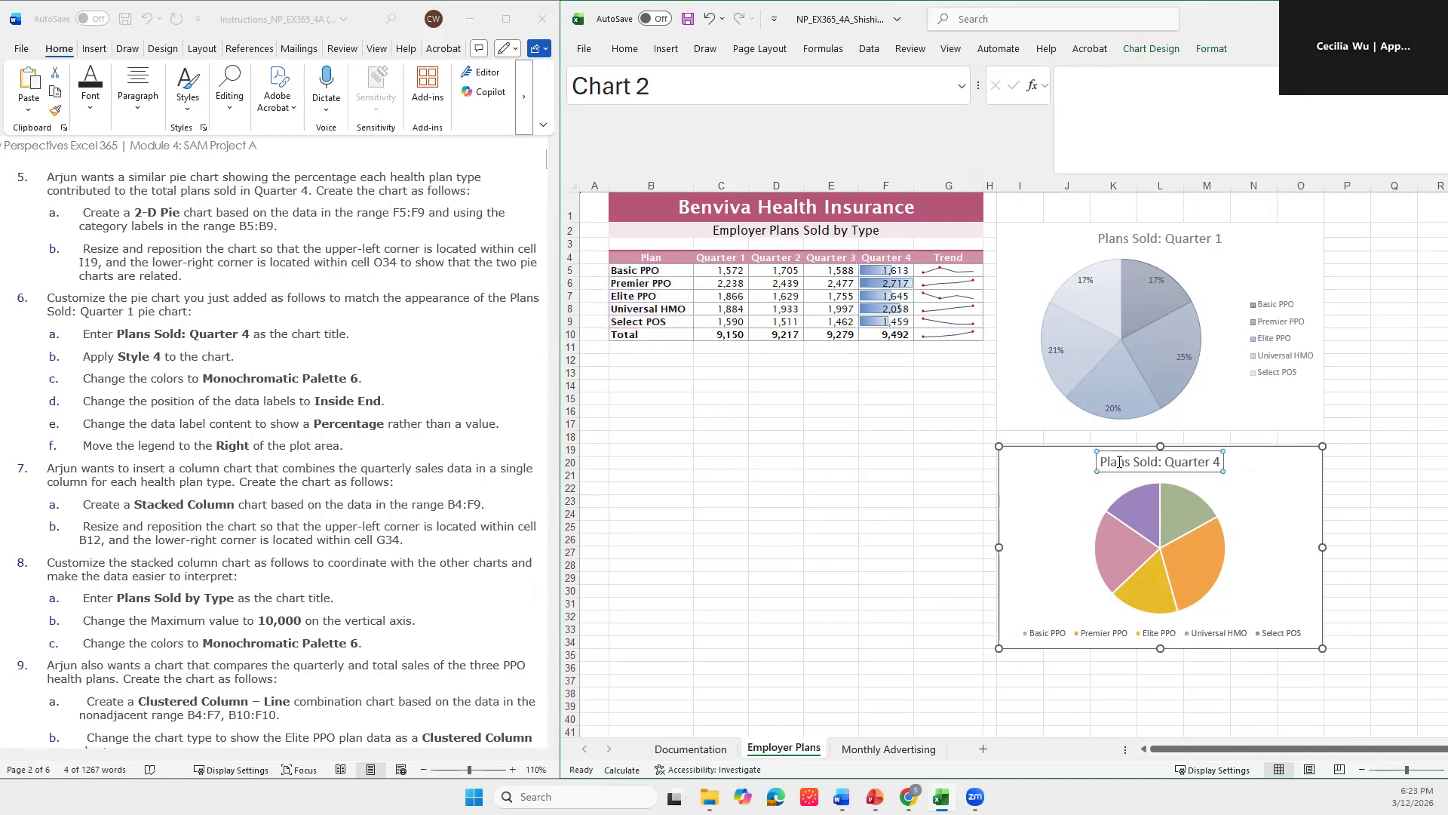
double_click(1106, 462)
left_click(1102, 461)
left_click_drag(1102, 461, 1222, 467)
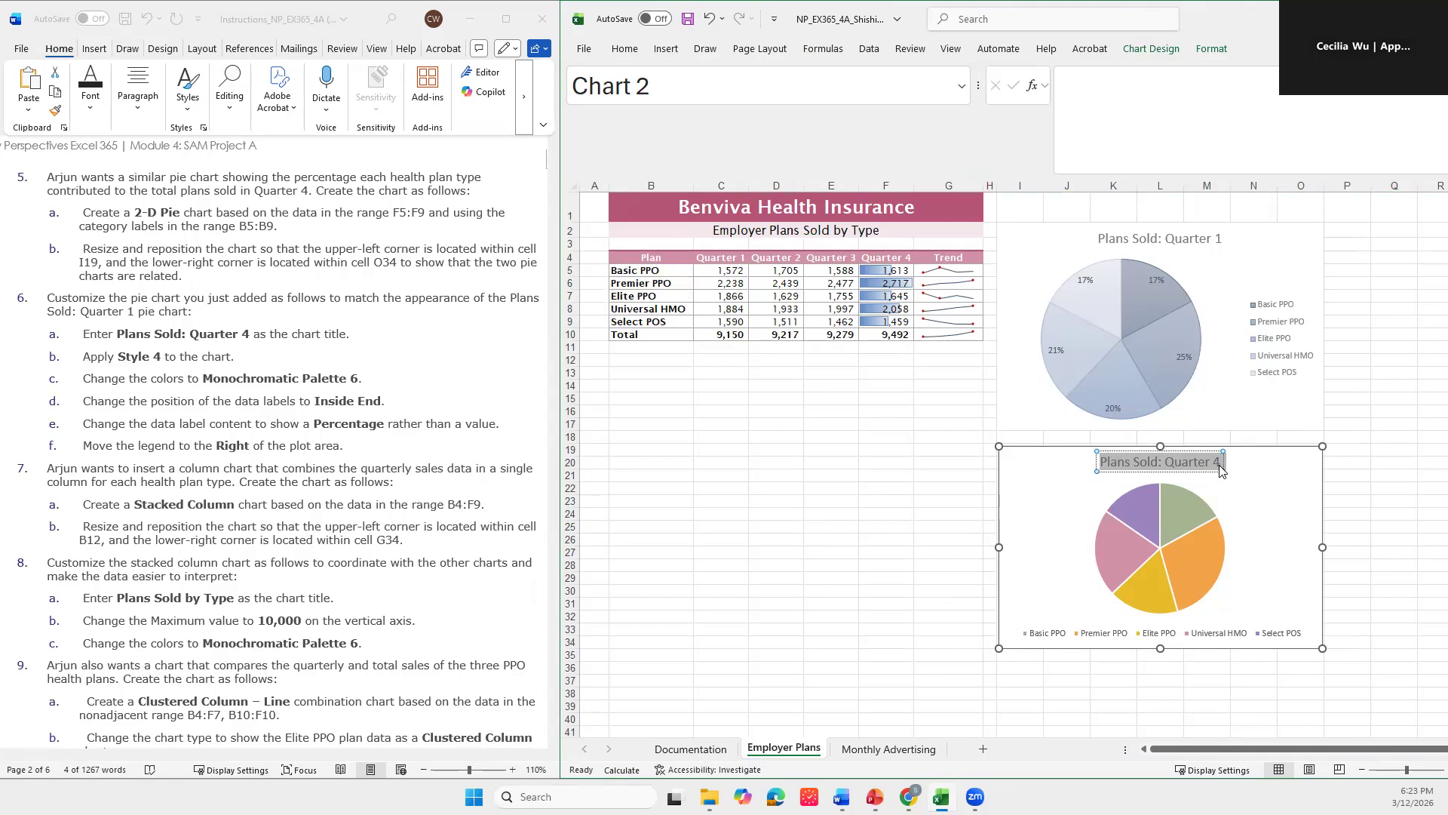
key("ctrl+v")
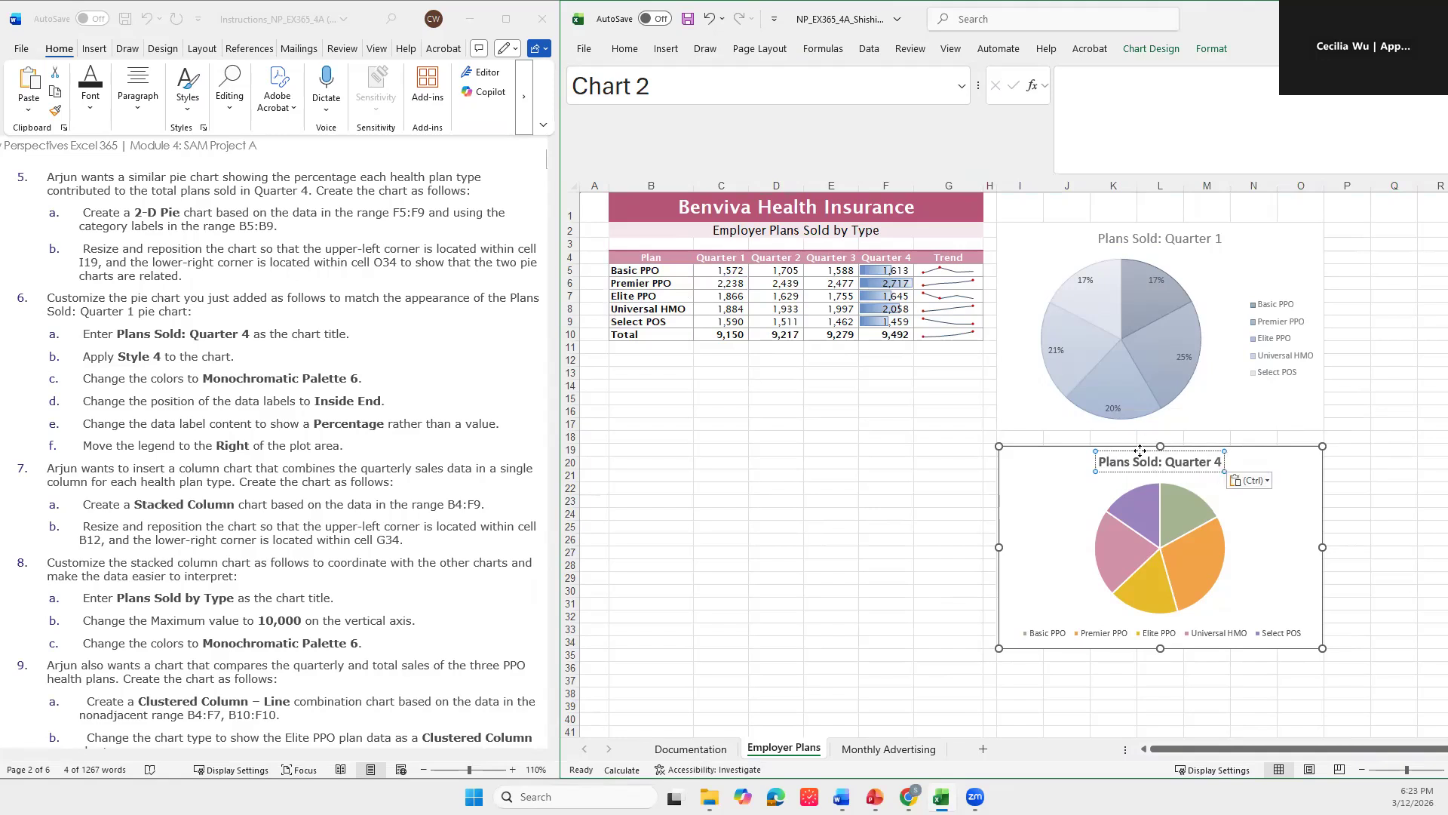
left_click(1249, 487)
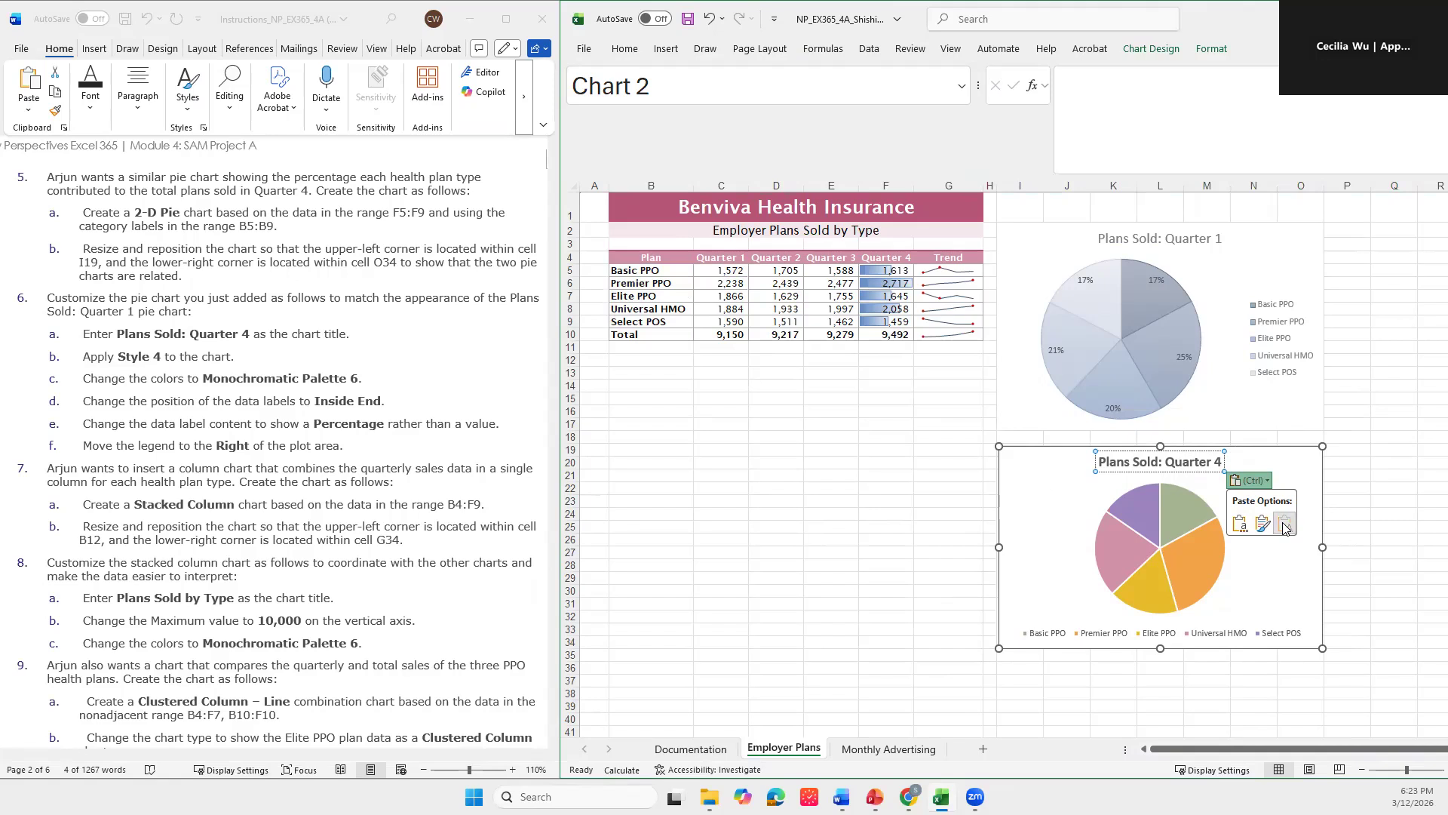
left_click(1284, 525)
left_click(1246, 492)
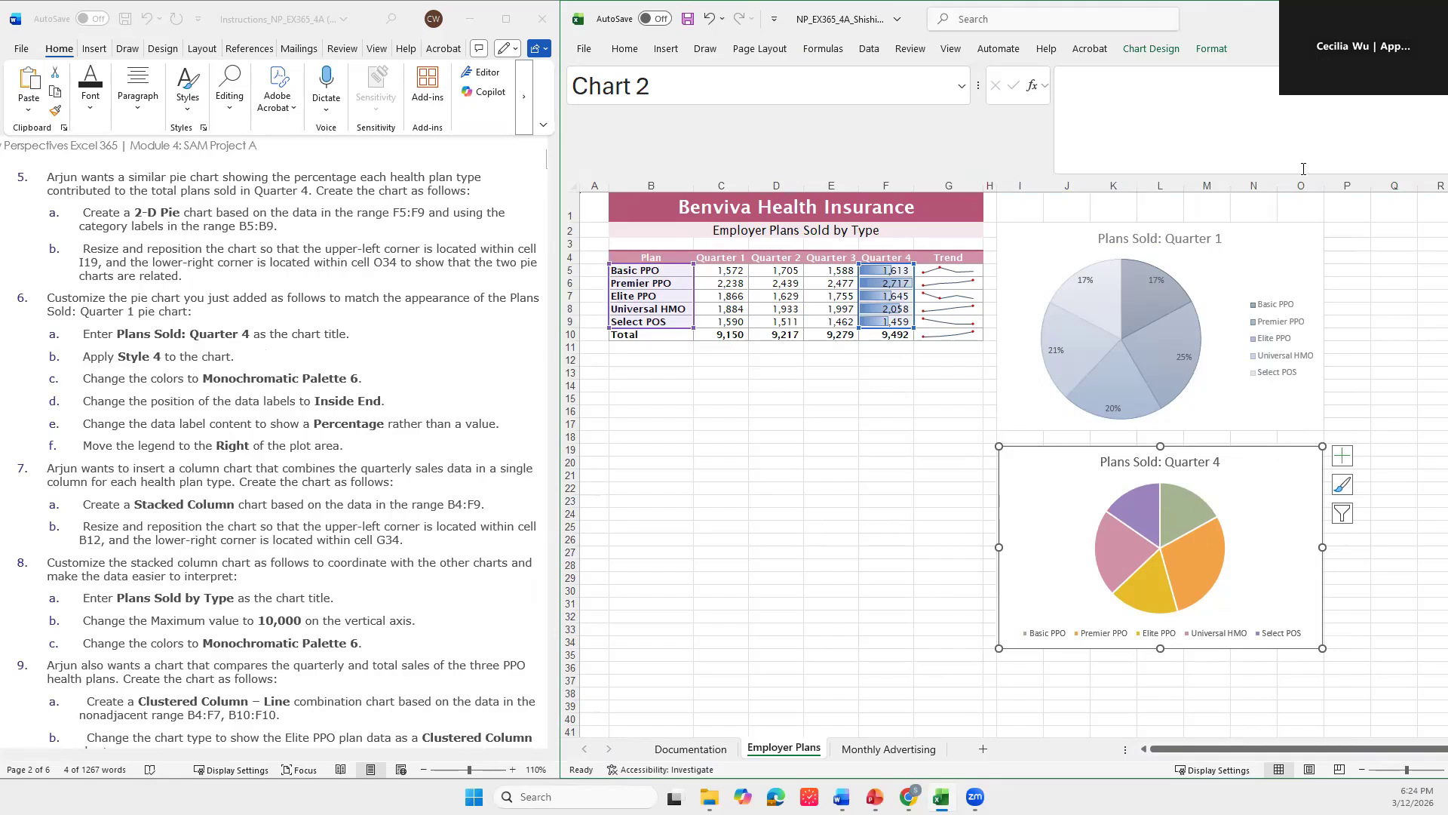
Step: Apply chart Style 4 and the Monochromatic Palette 6 colors to the Plans Sold: Quarter 4 pie chart
left_click(1149, 49)
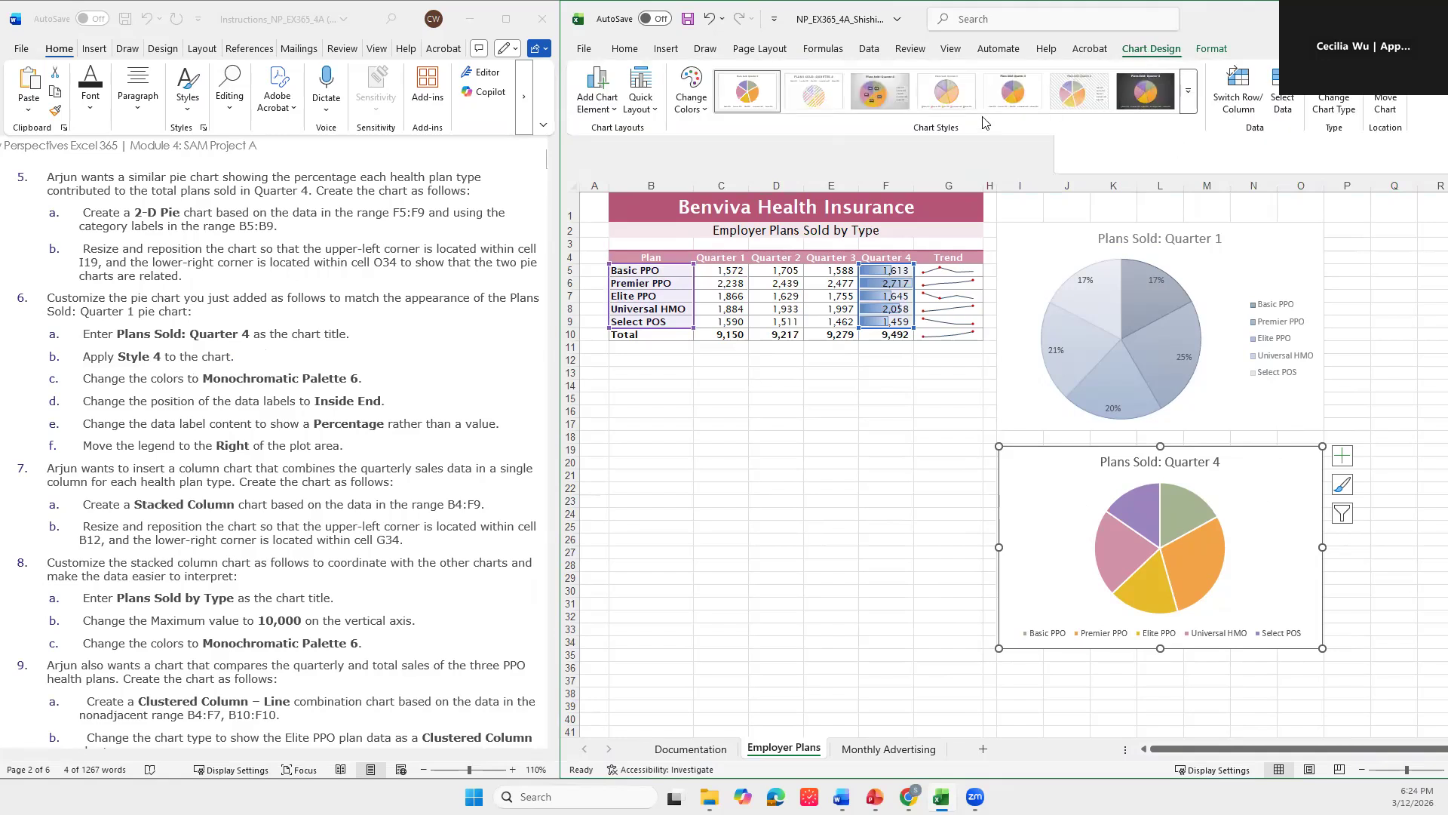
left_click(1189, 94)
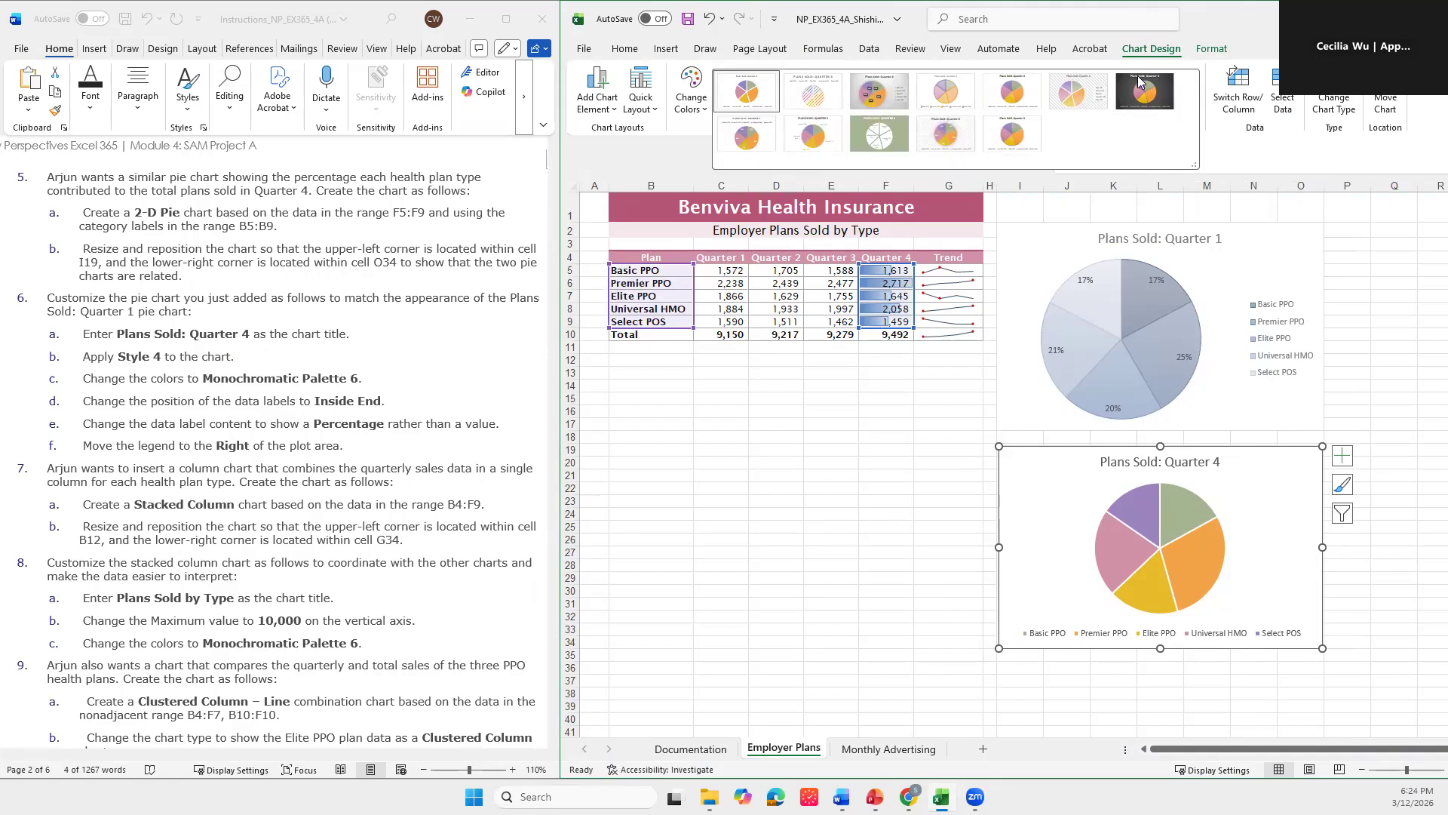
left_click(952, 90)
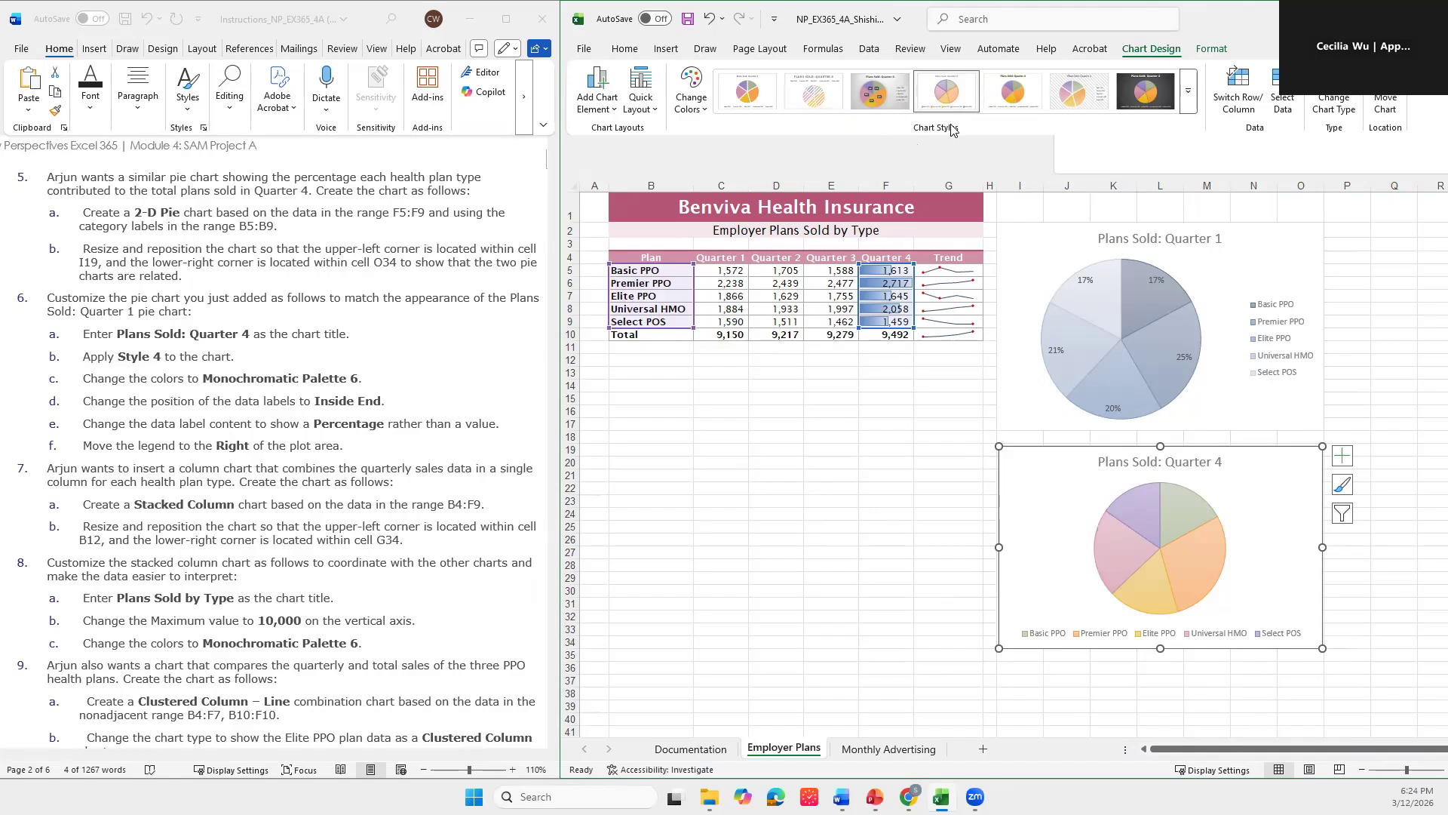
left_click(693, 99)
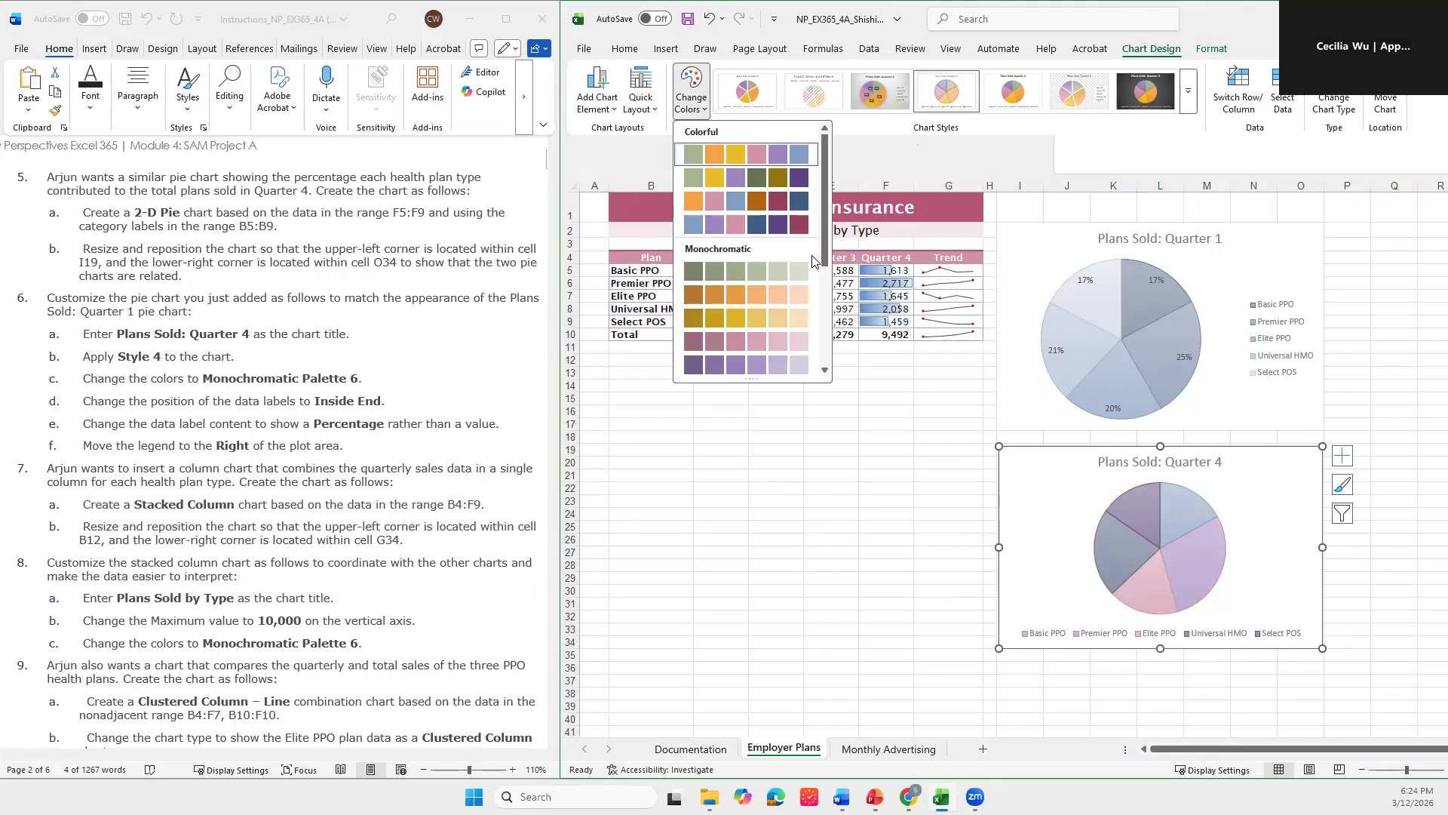
left_click_drag(824, 260, 825, 281)
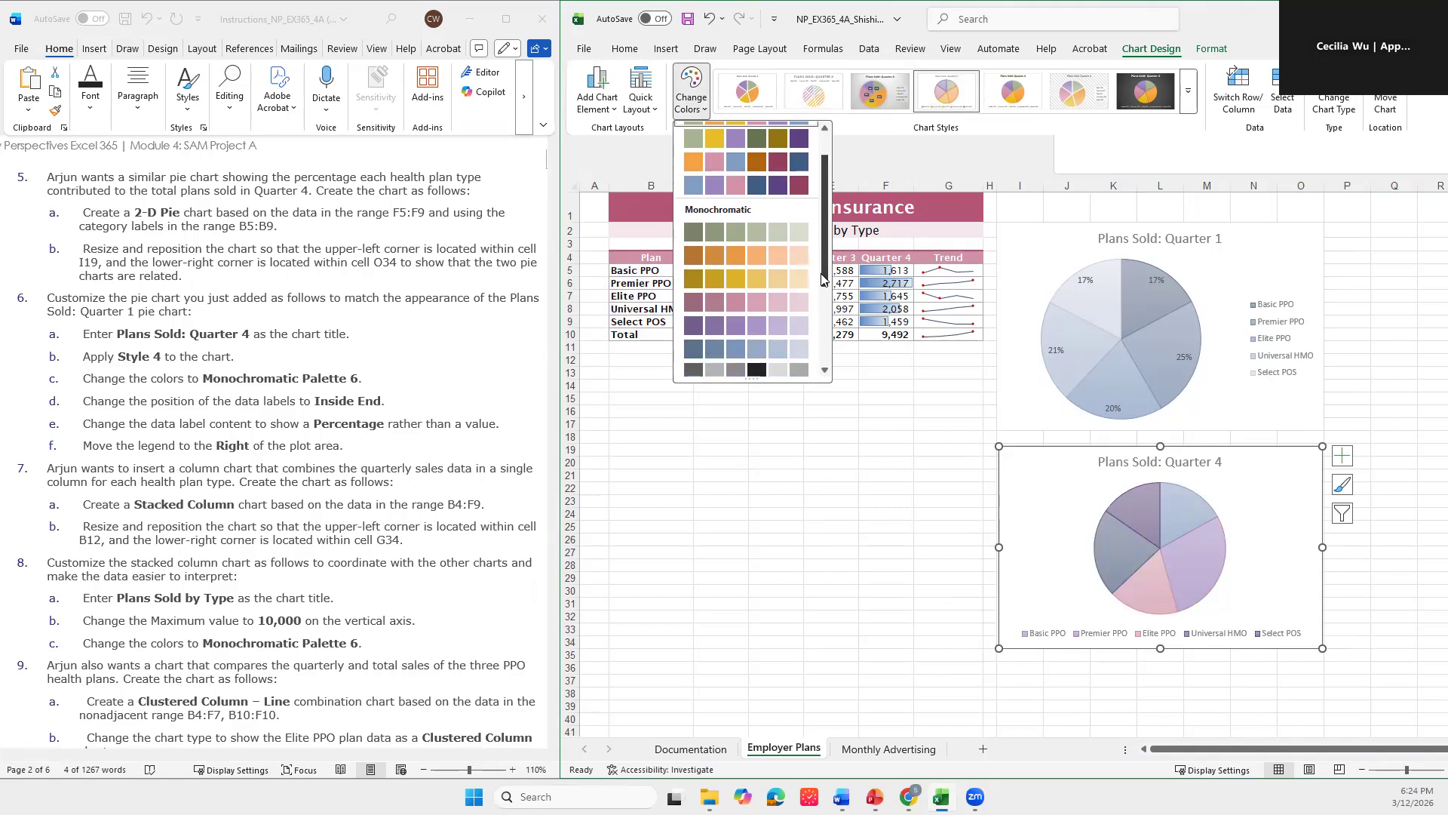
left_click(742, 348)
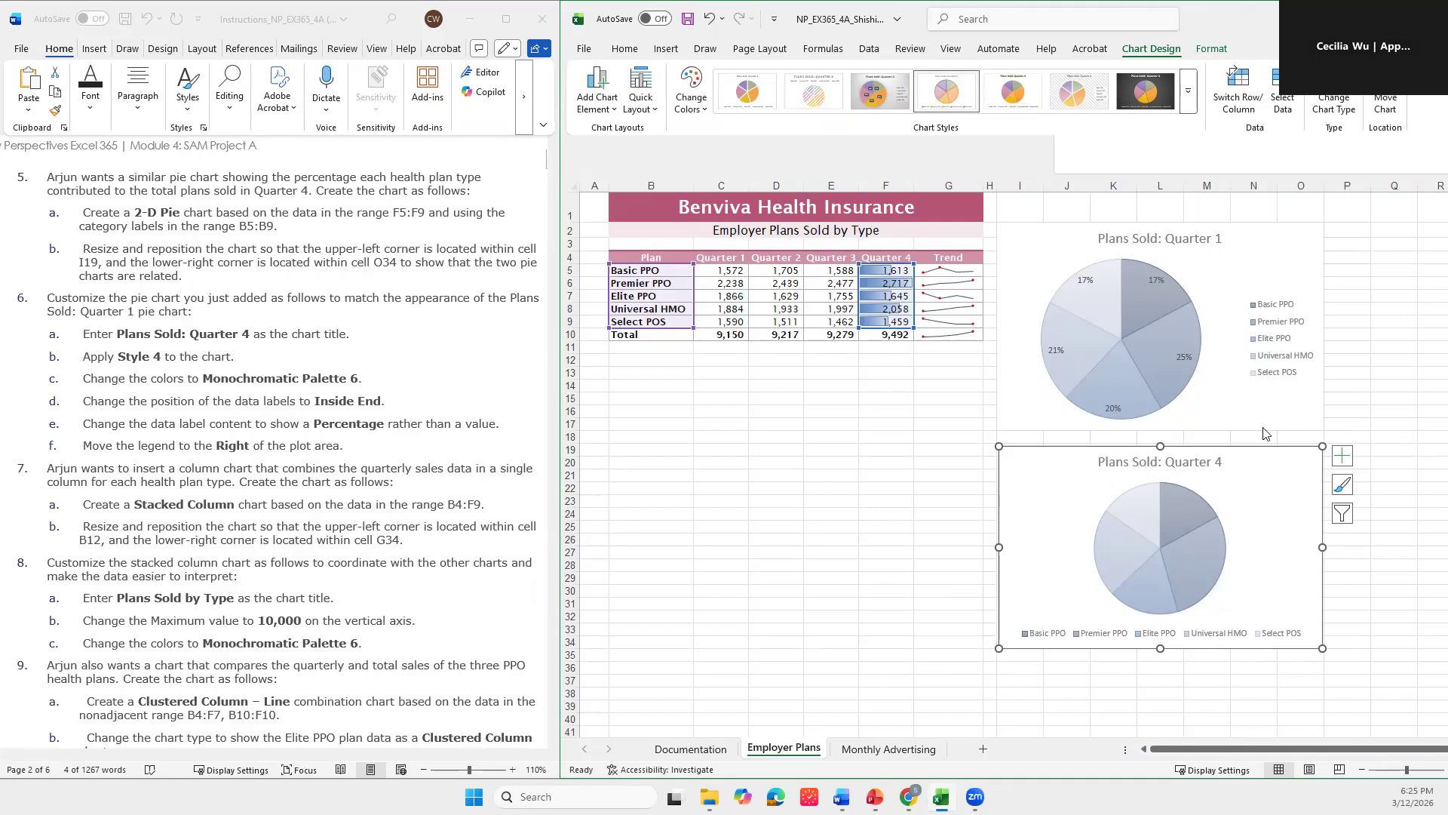
left_click(1264, 469)
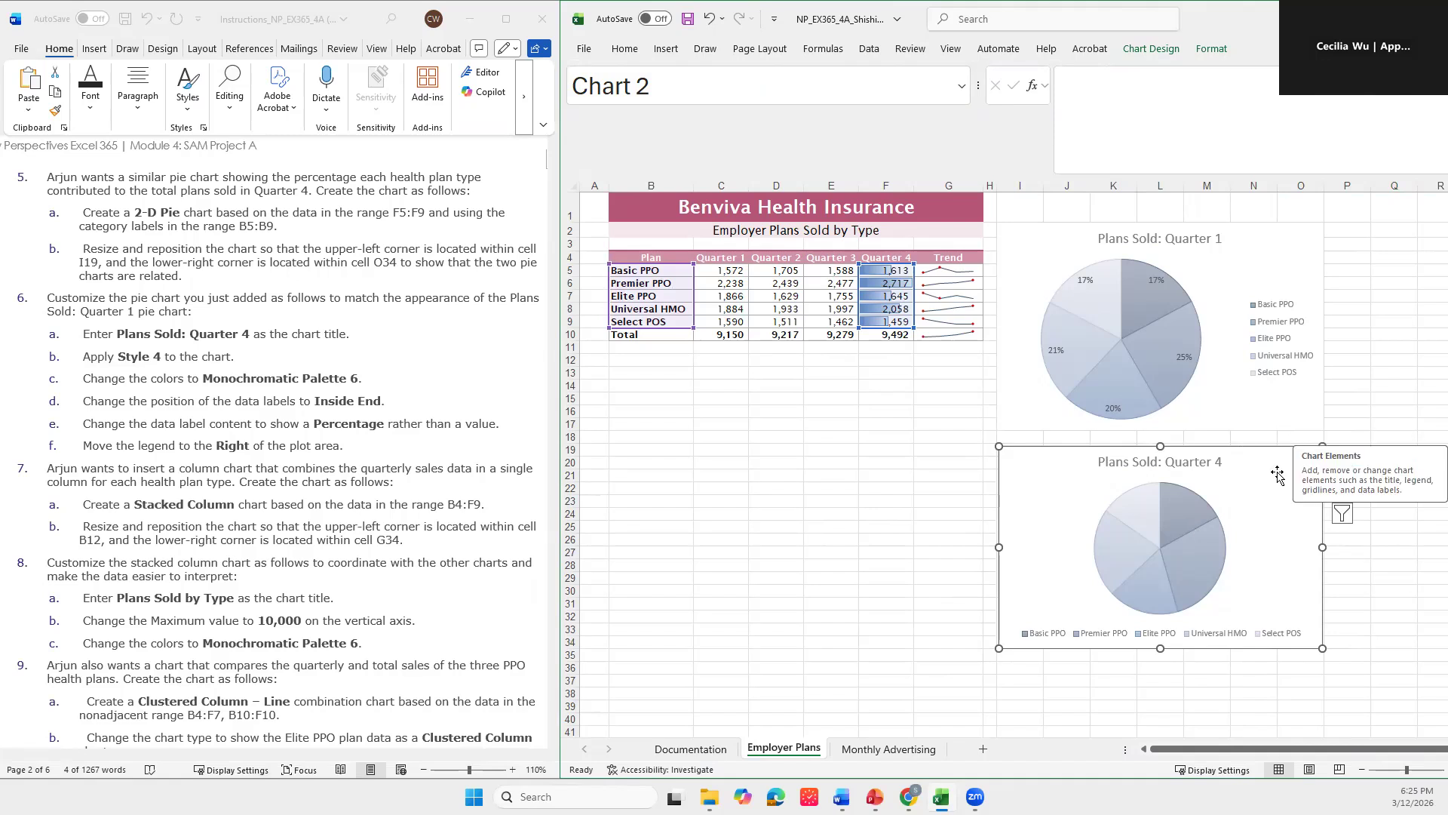
Step: Add data labels in the Inside End position to the Plans Sold: Quarter 4 pie chart
left_click(1343, 457)
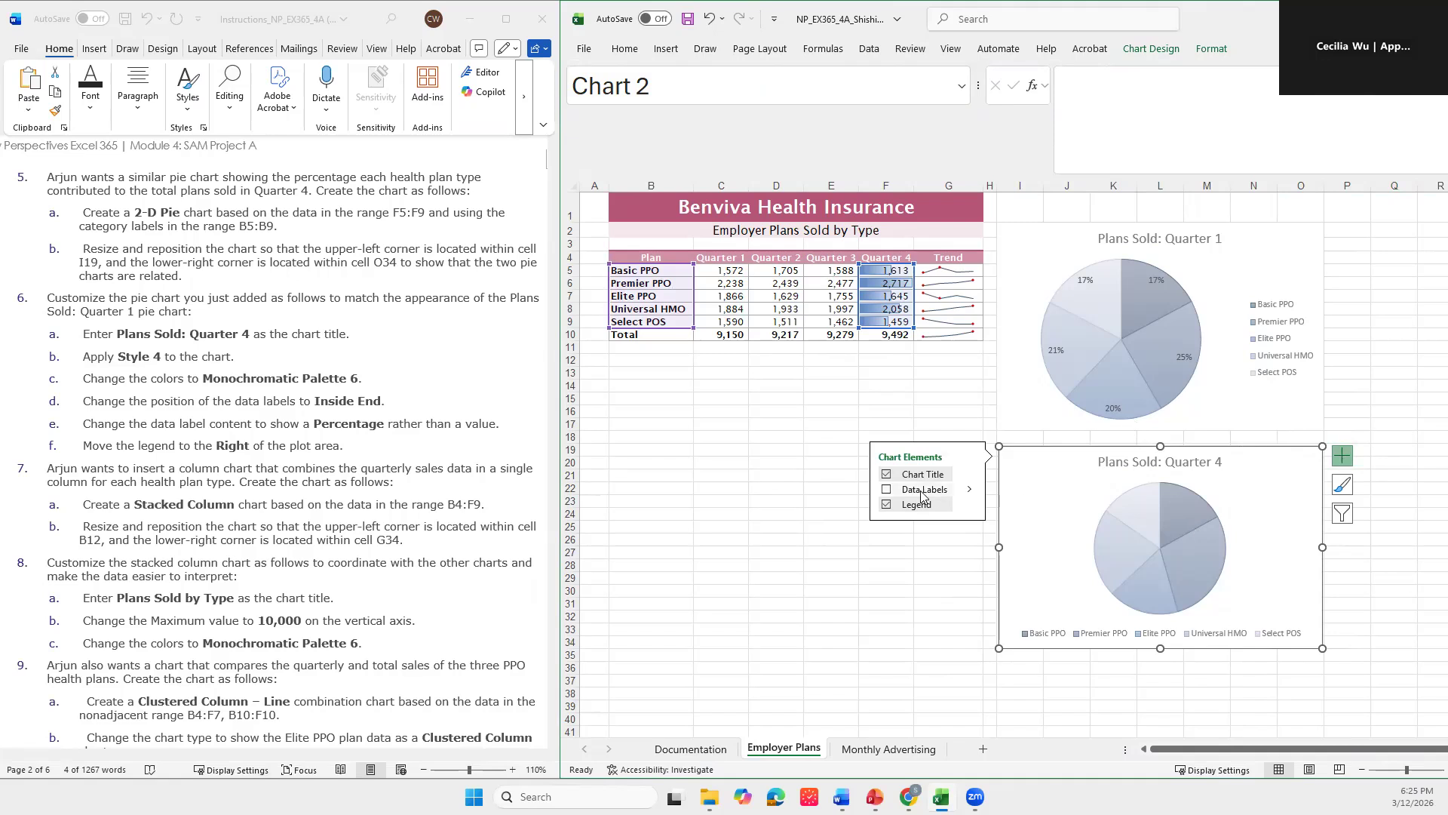
left_click(969, 492)
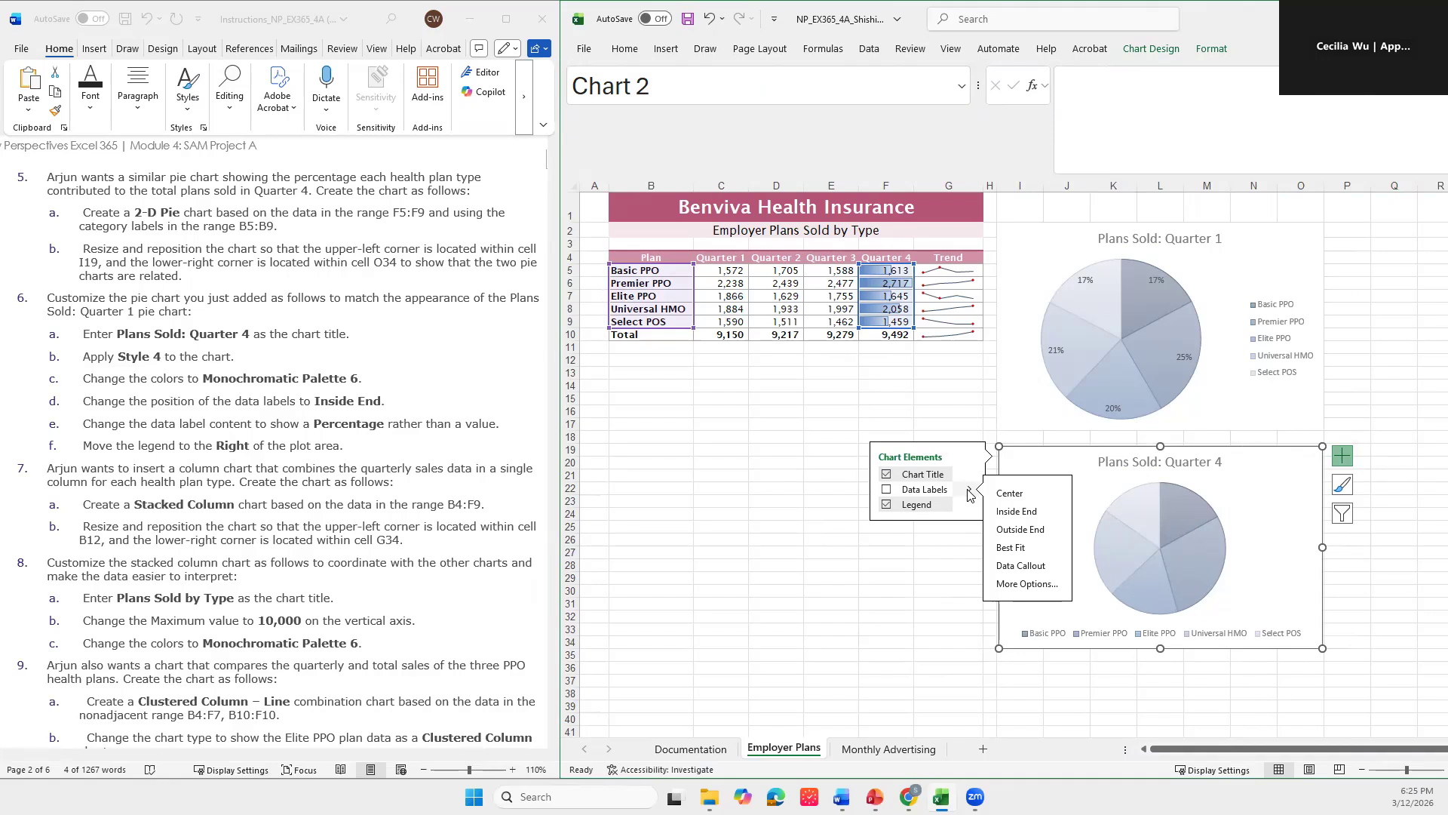
left_click(997, 514)
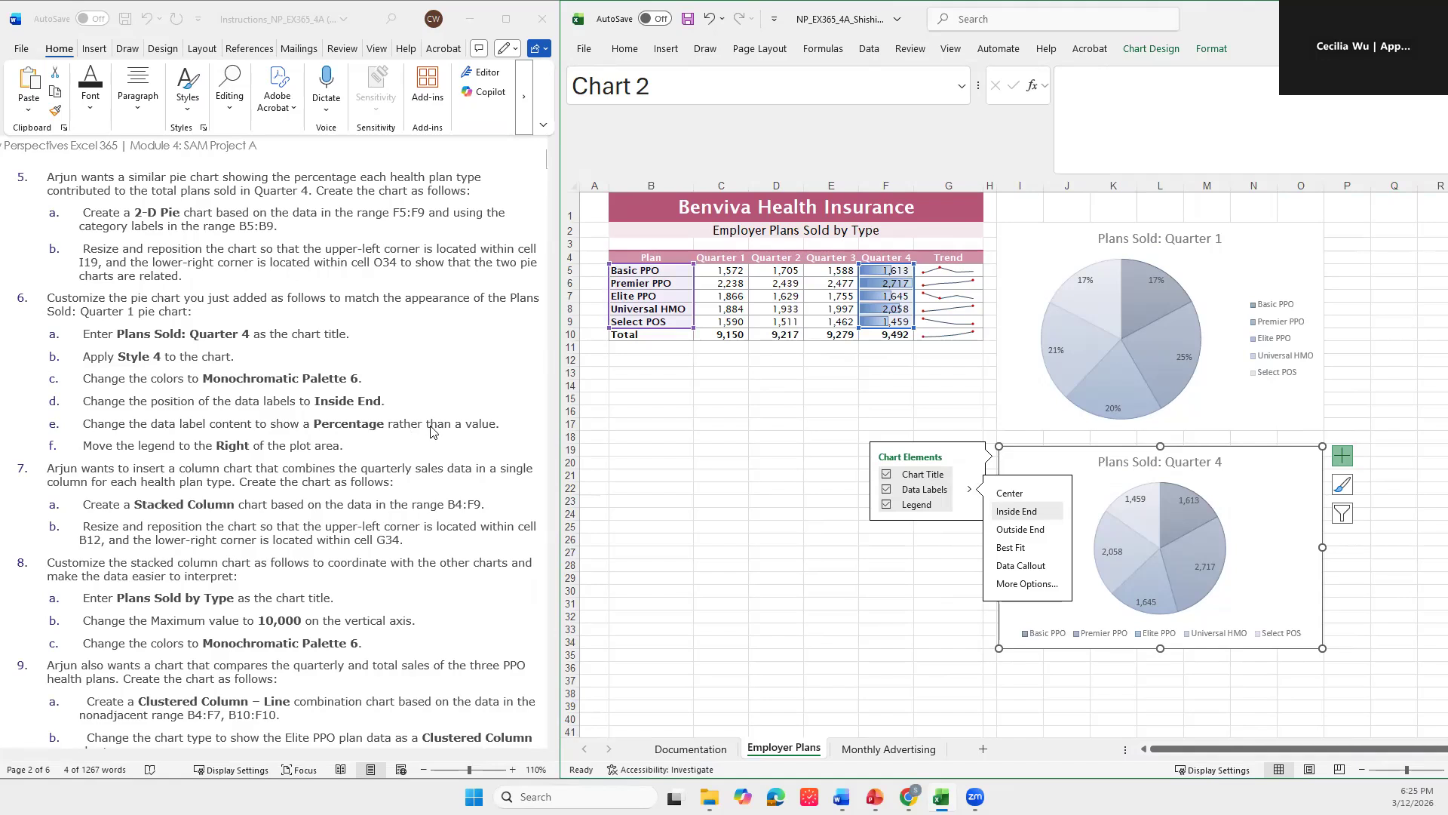
Step: Format the Quarter 4 pie chart's data labels to show Percentage instead of Value
left_click(1137, 502)
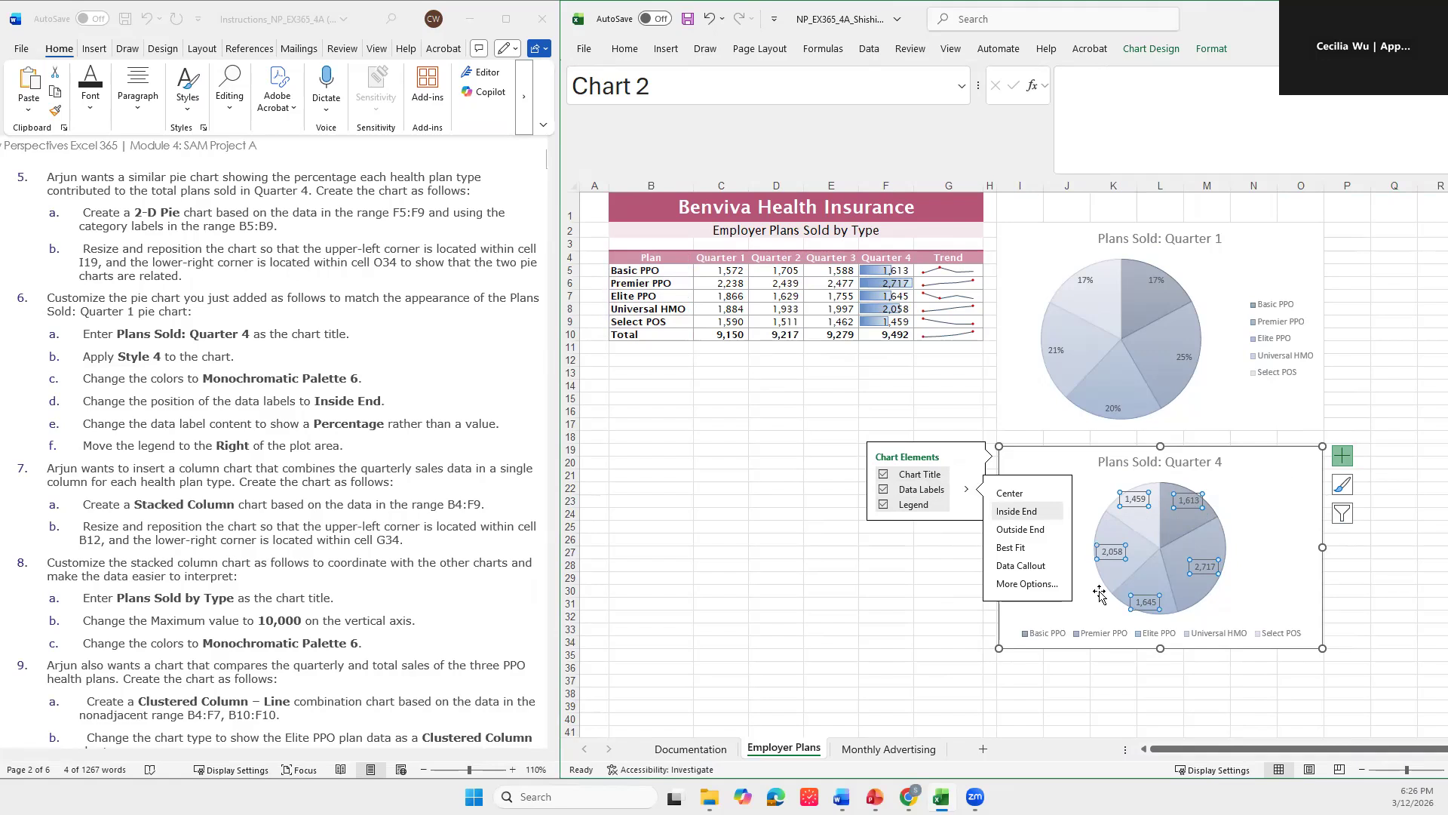
right_click(1189, 503)
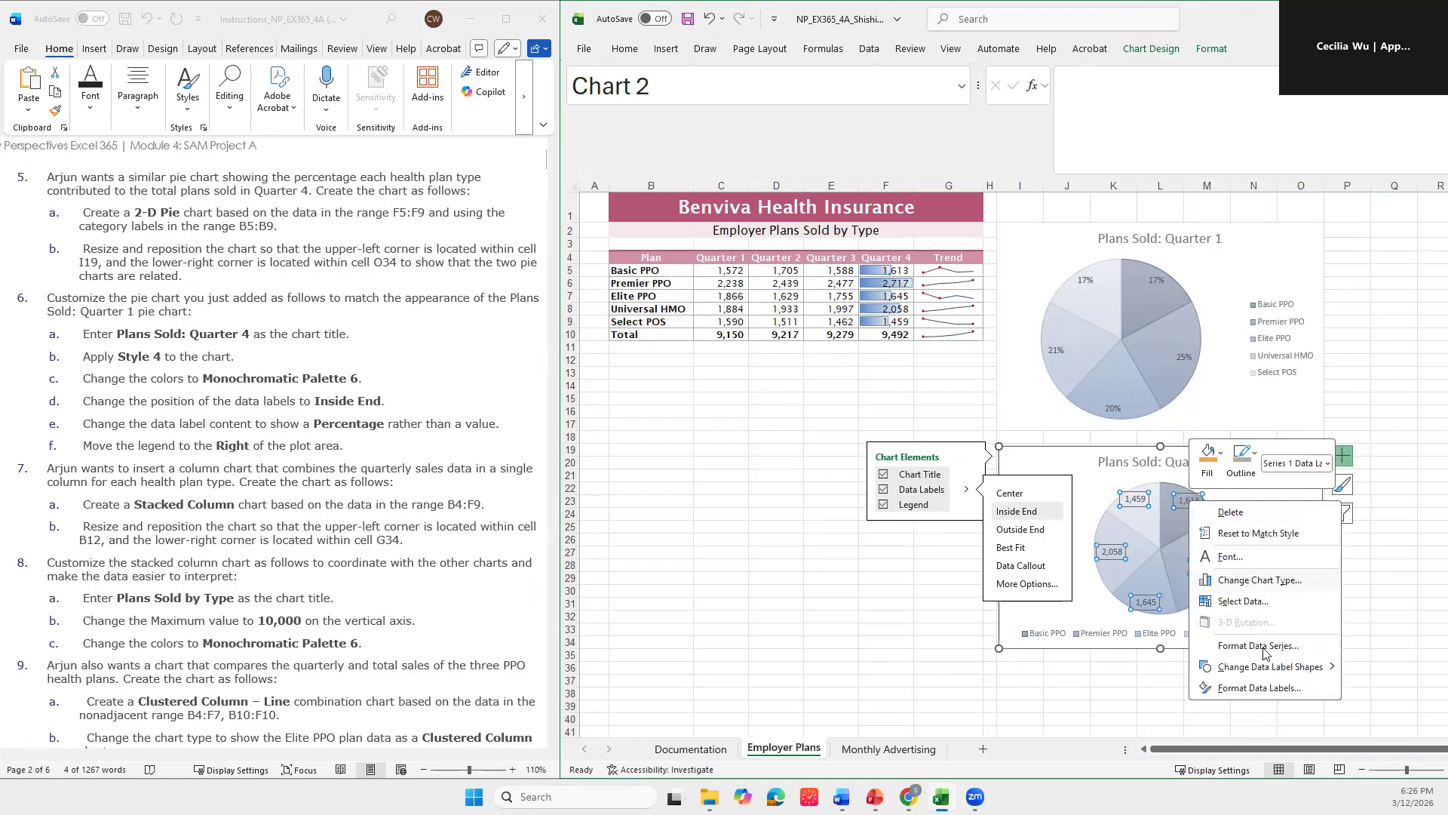
left_click(1266, 689)
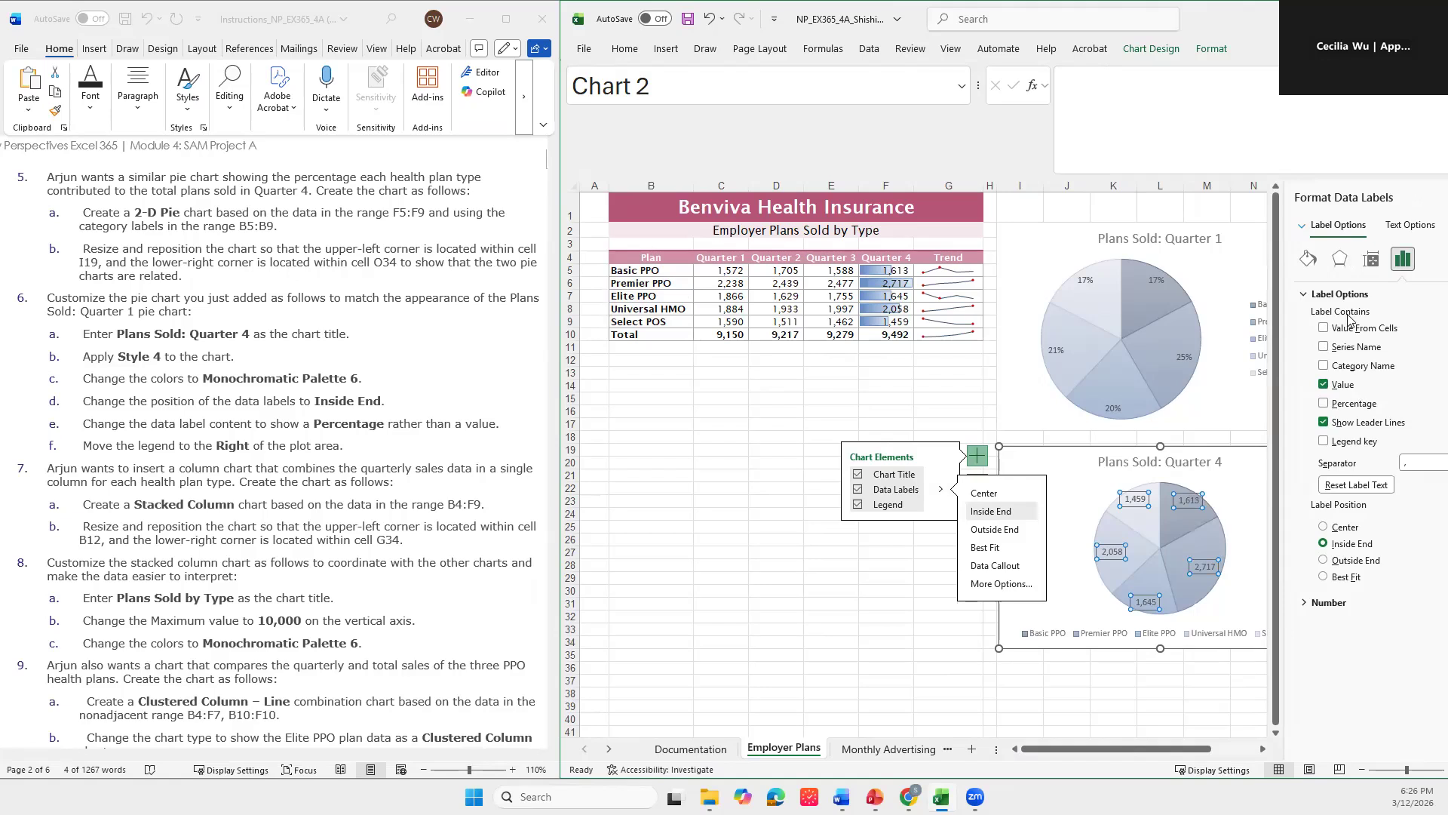
left_click(1324, 385)
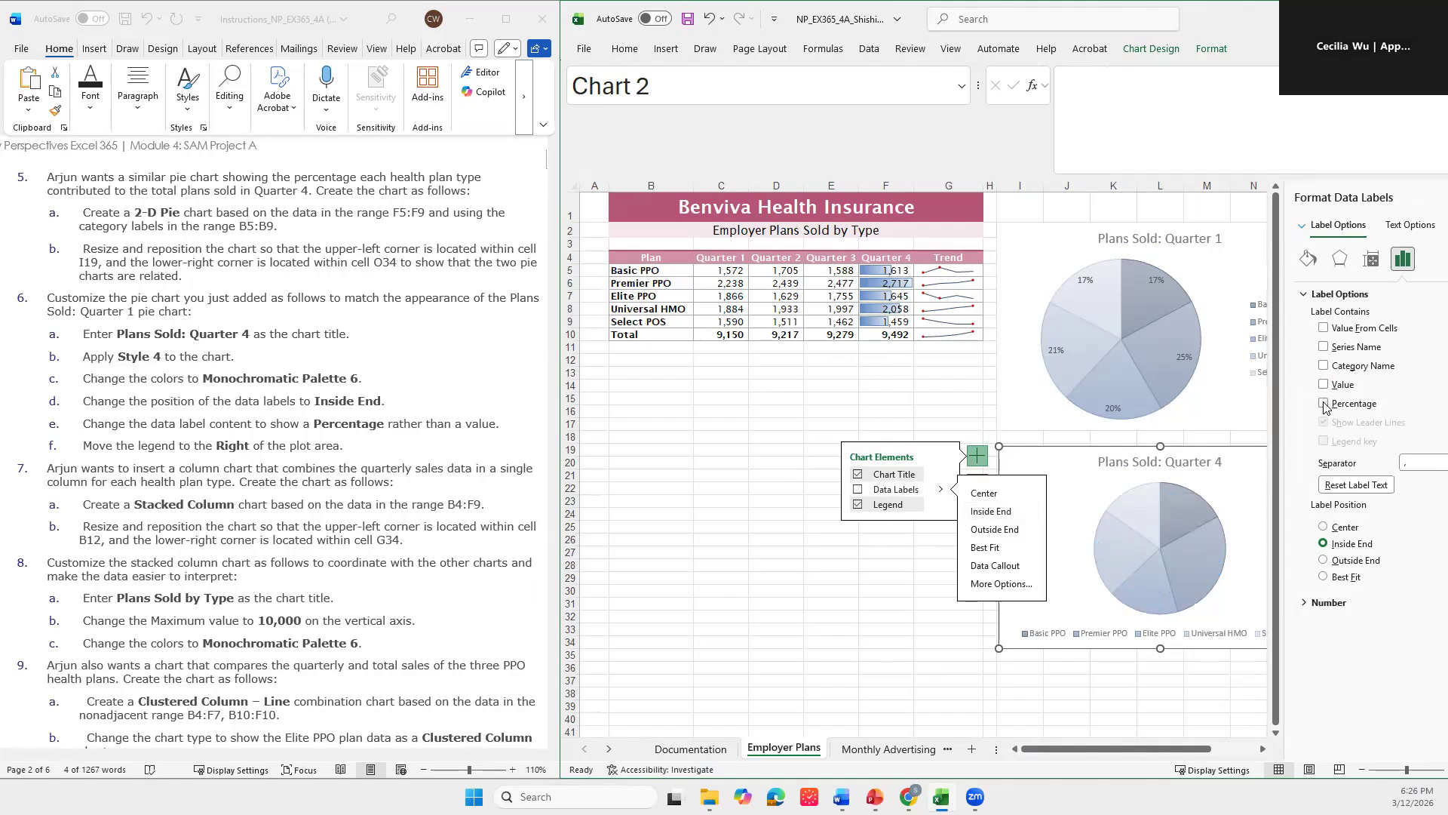
left_click(1324, 404)
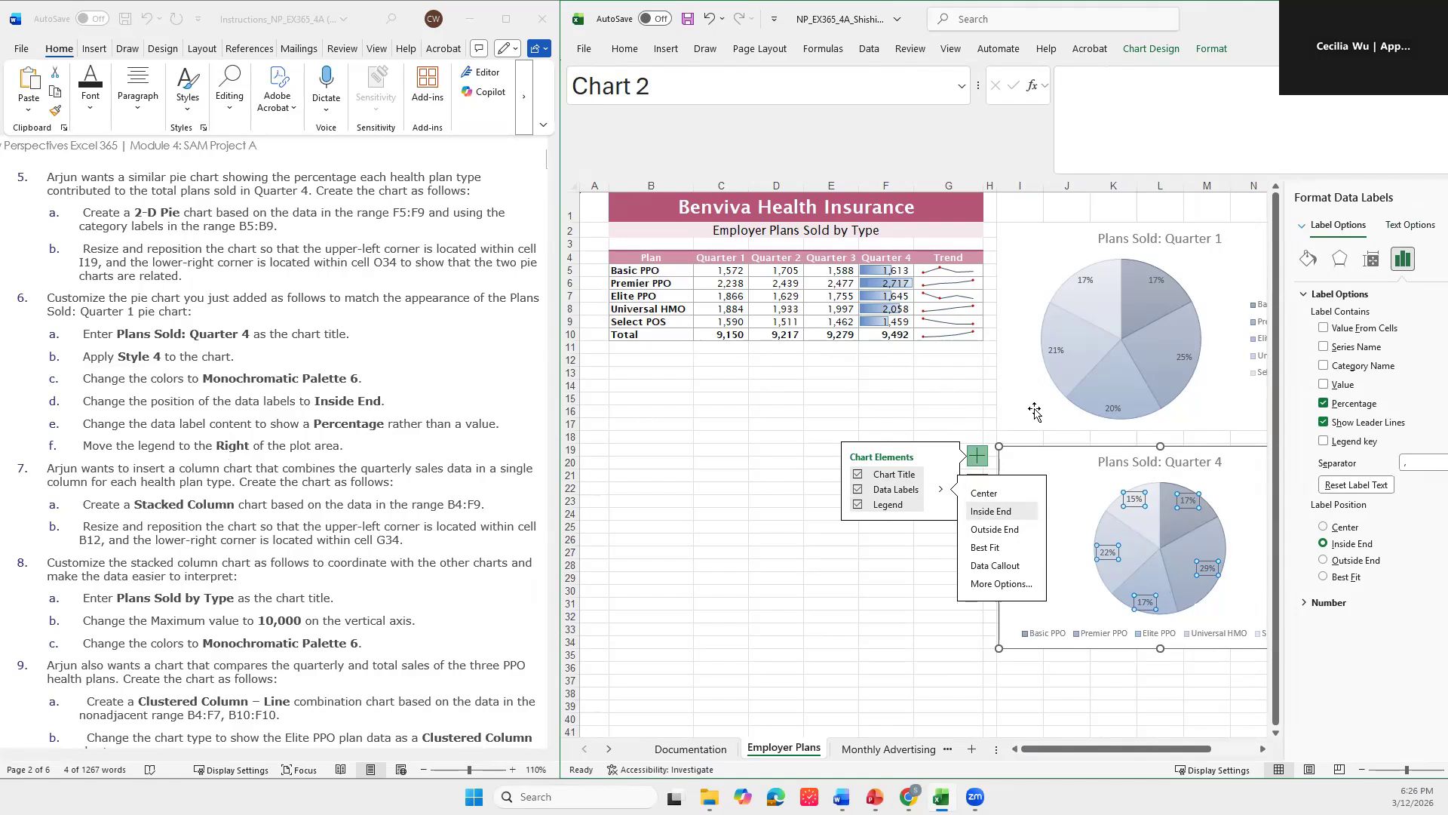
Step: Close the formatting pane and move the Quarter 4 pie chart's legend to the Right of the plot area
left_click(1050, 454)
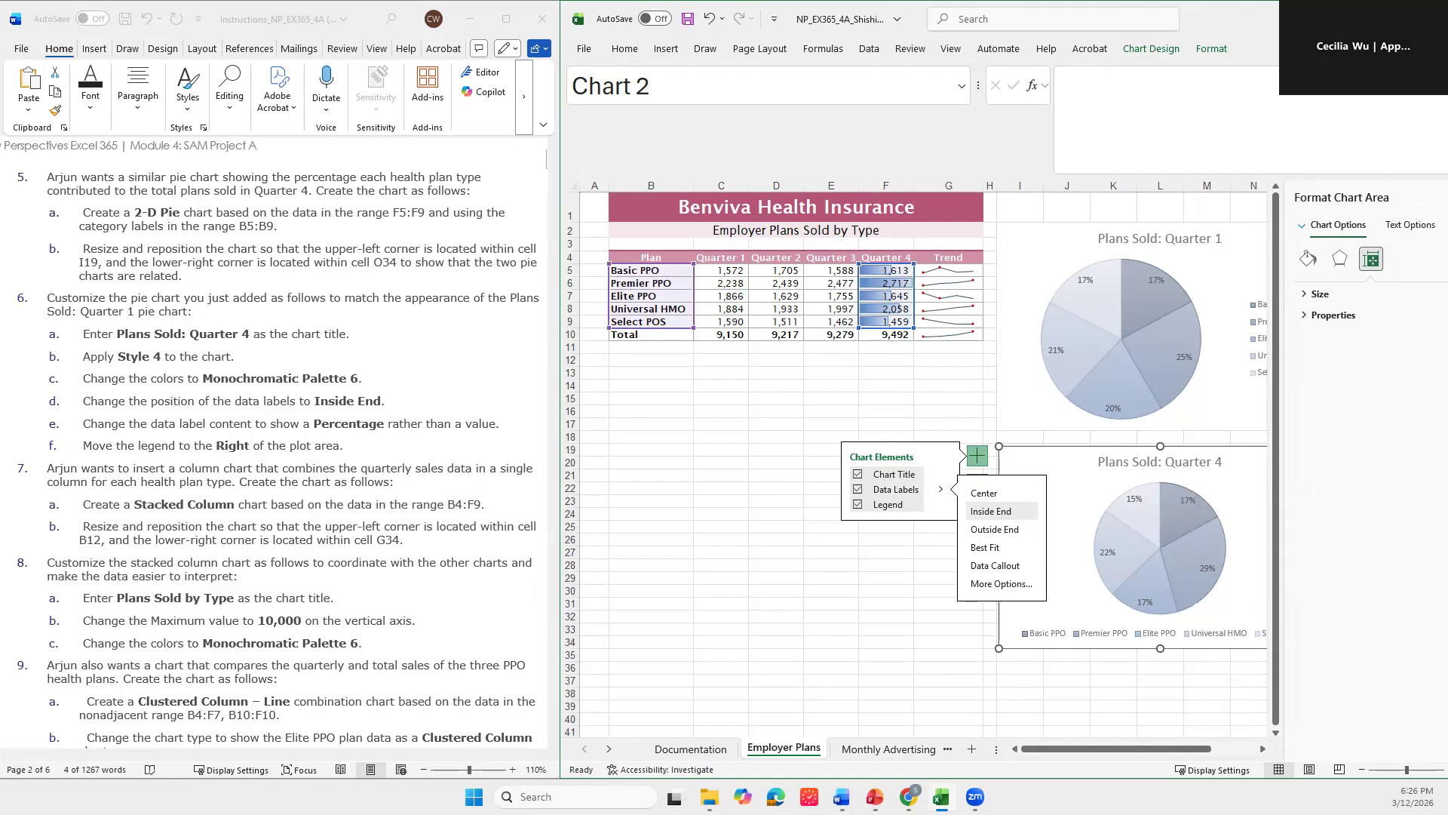
left_click_drag(1334, 19, 1224, 19)
left_click(1373, 198)
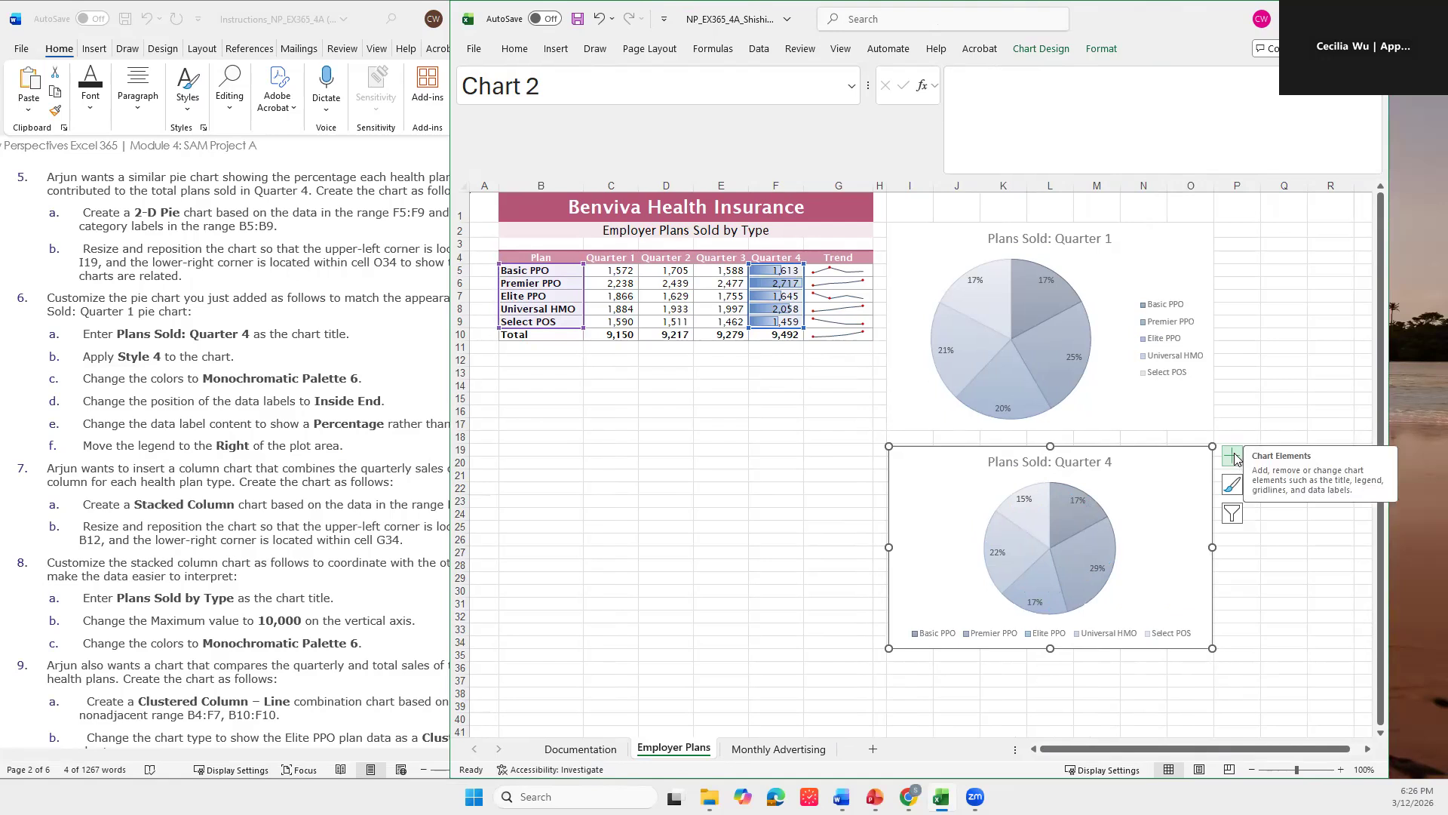
left_click(1232, 457)
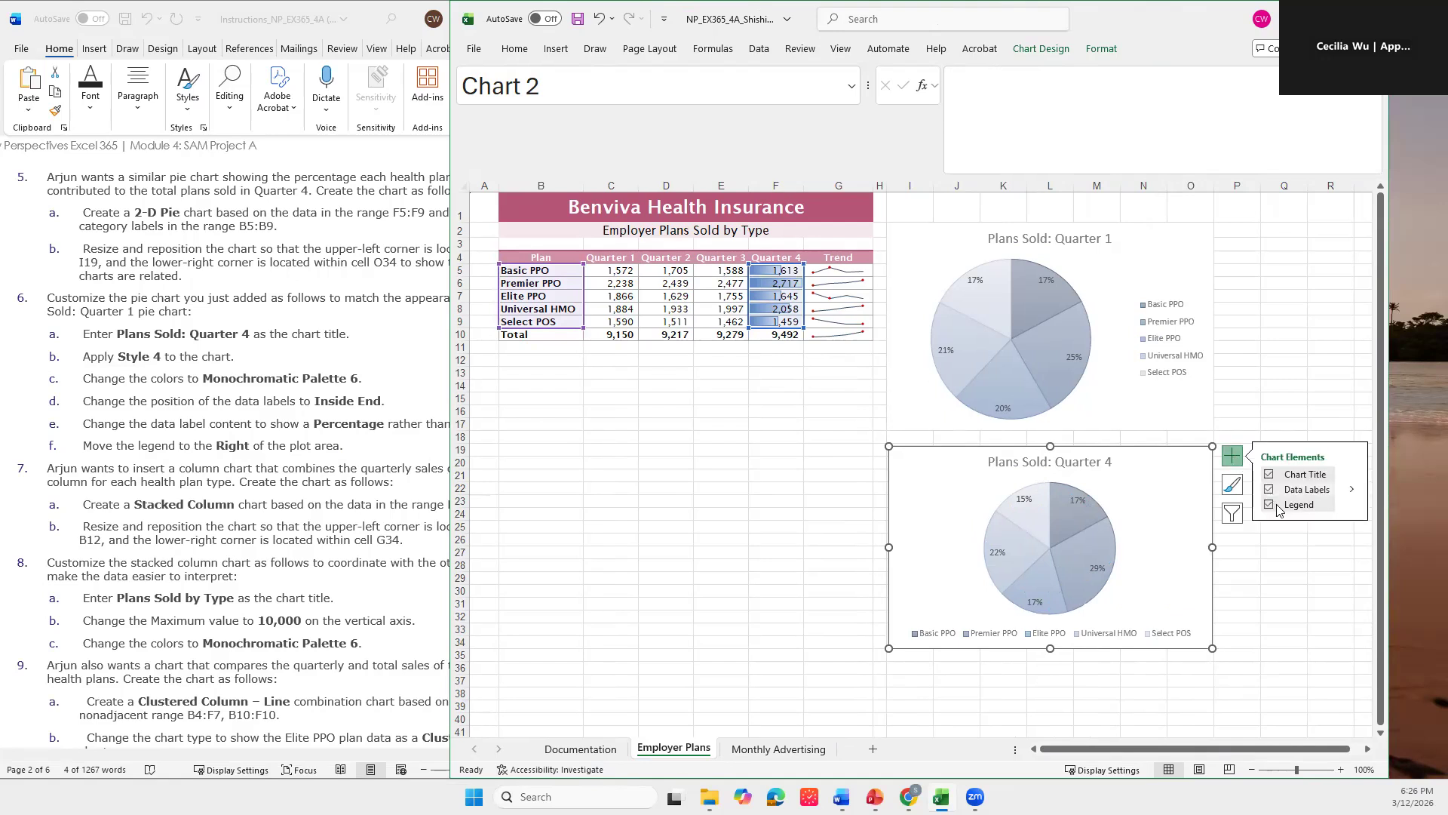
left_click(1353, 507)
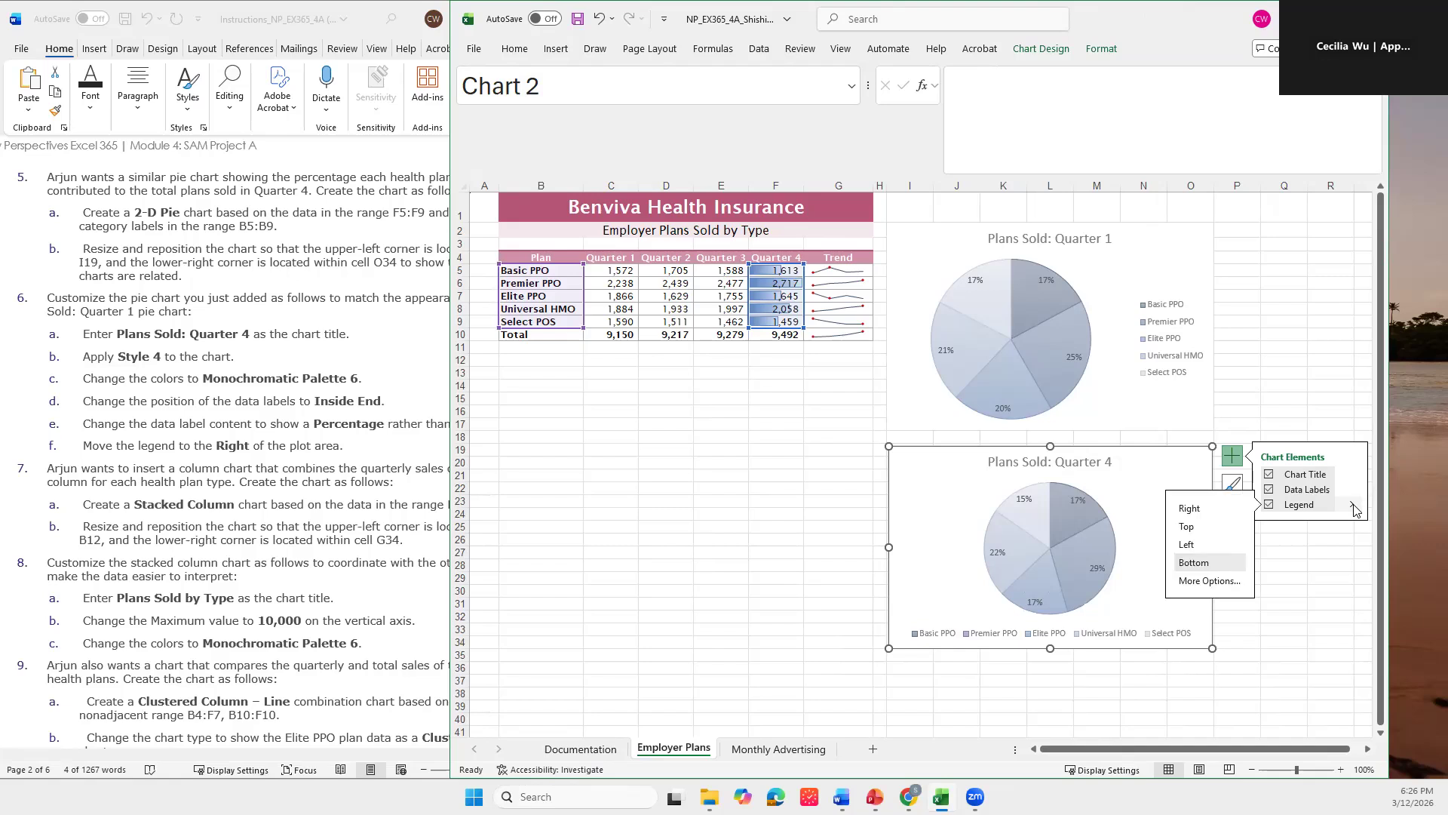
left_click(1200, 508)
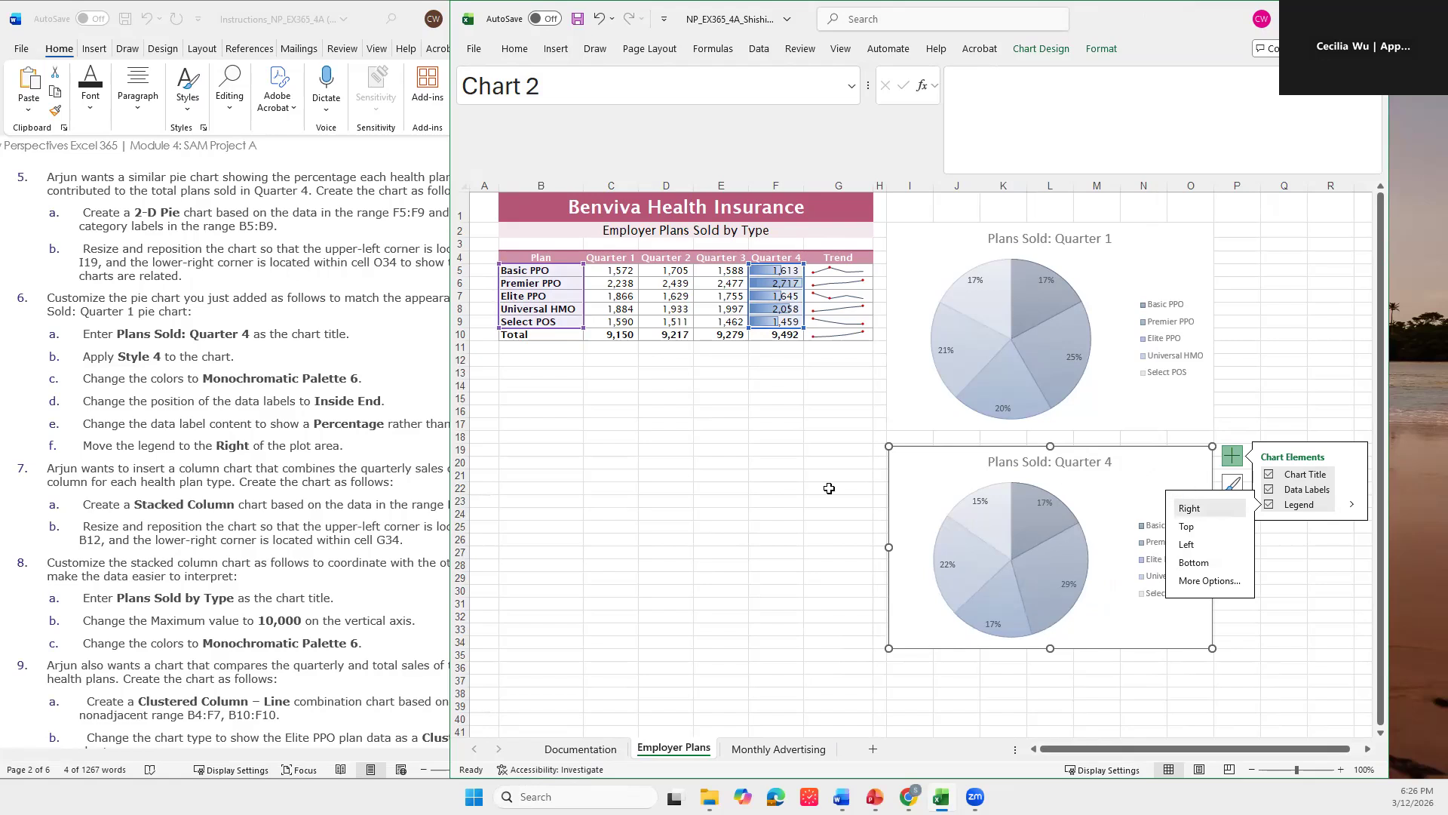
left_click(740, 500)
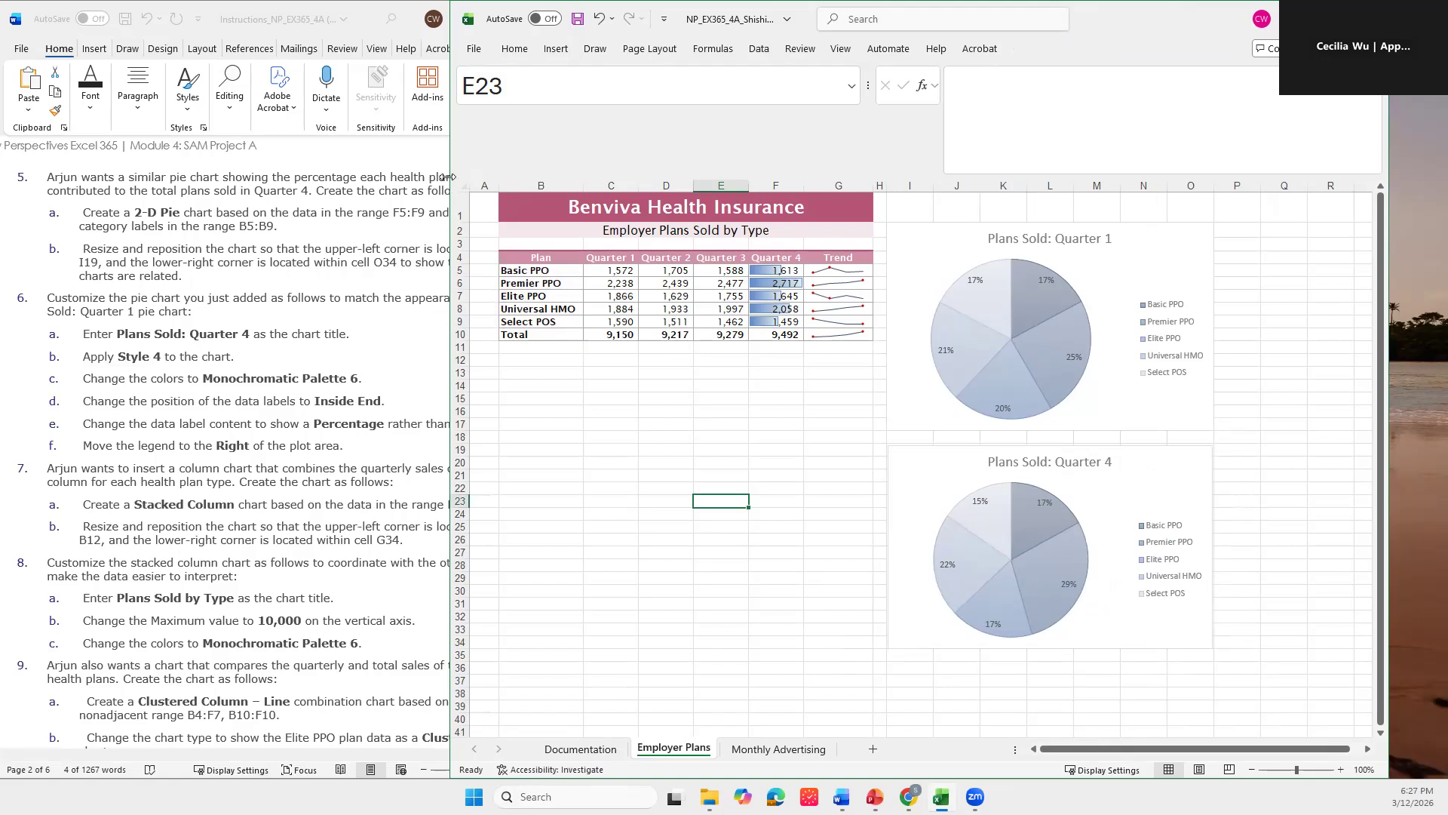
left_click_drag(448, 176, 559, 178)
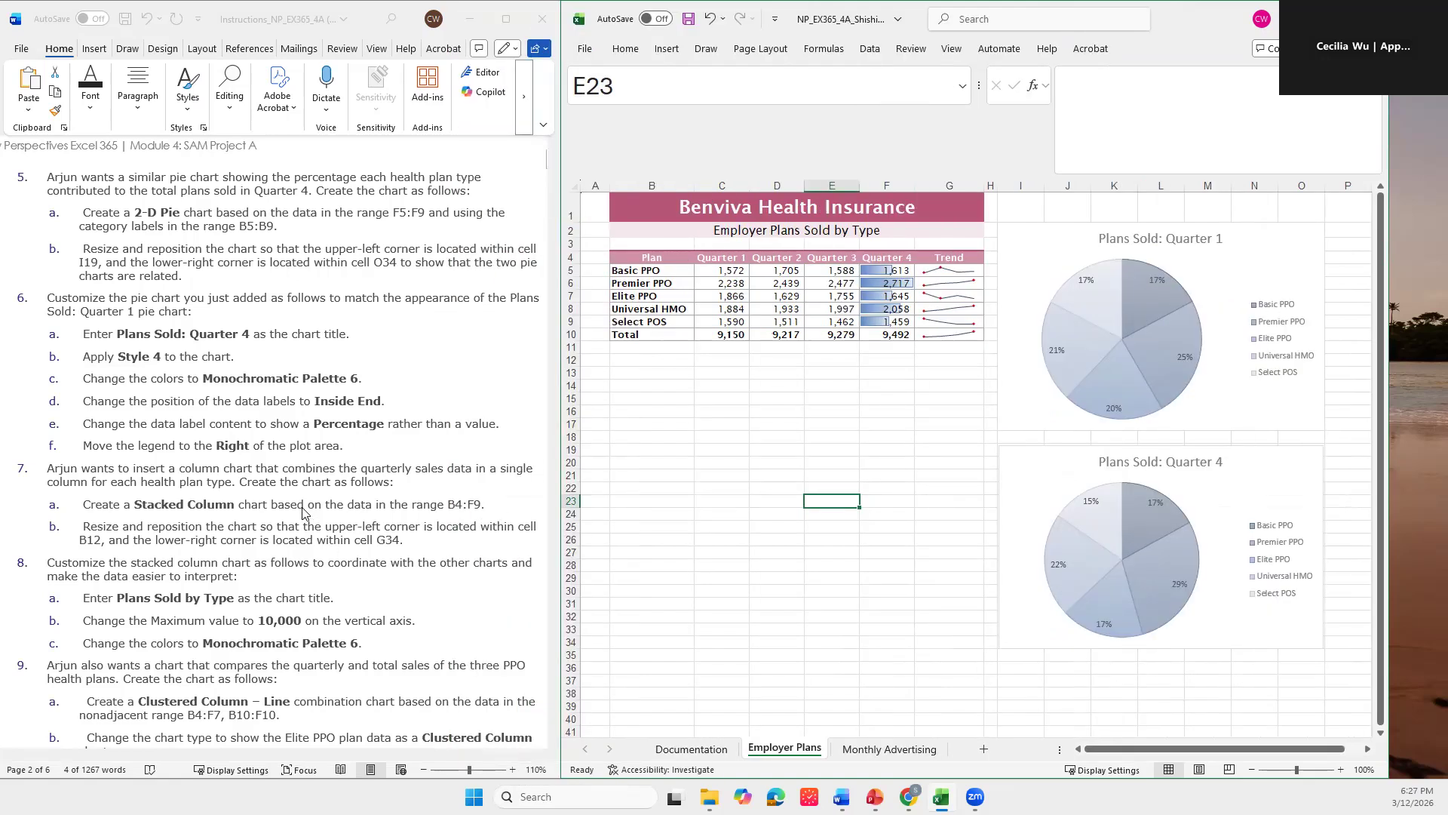
Step: Insert a Stacked Column chart based on the range B4:F9, with the plan types as categories
scroll(199, 531, "down", 3)
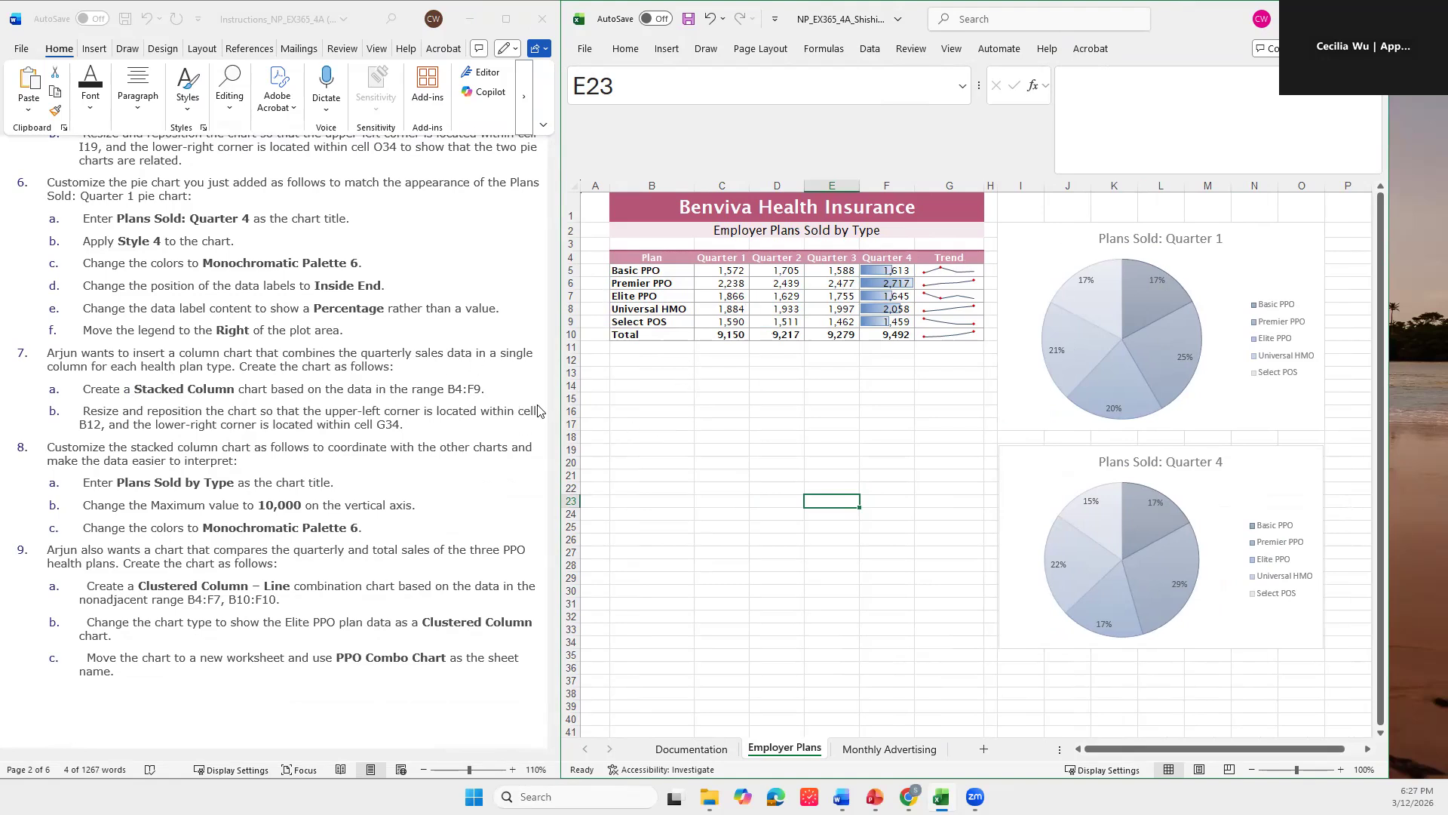
left_click(651, 258)
left_click_drag(650, 258, 880, 319)
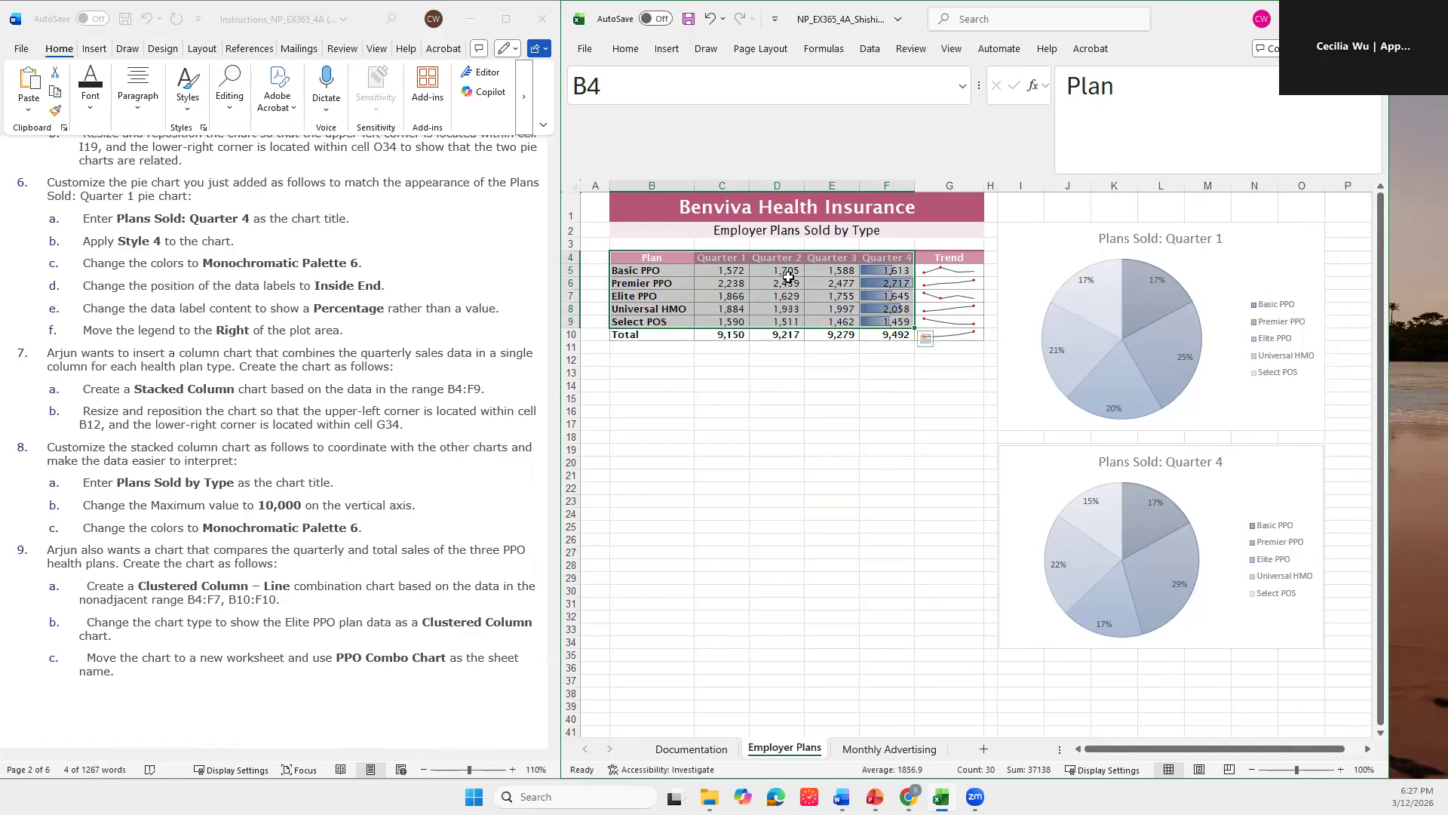
left_click(666, 48)
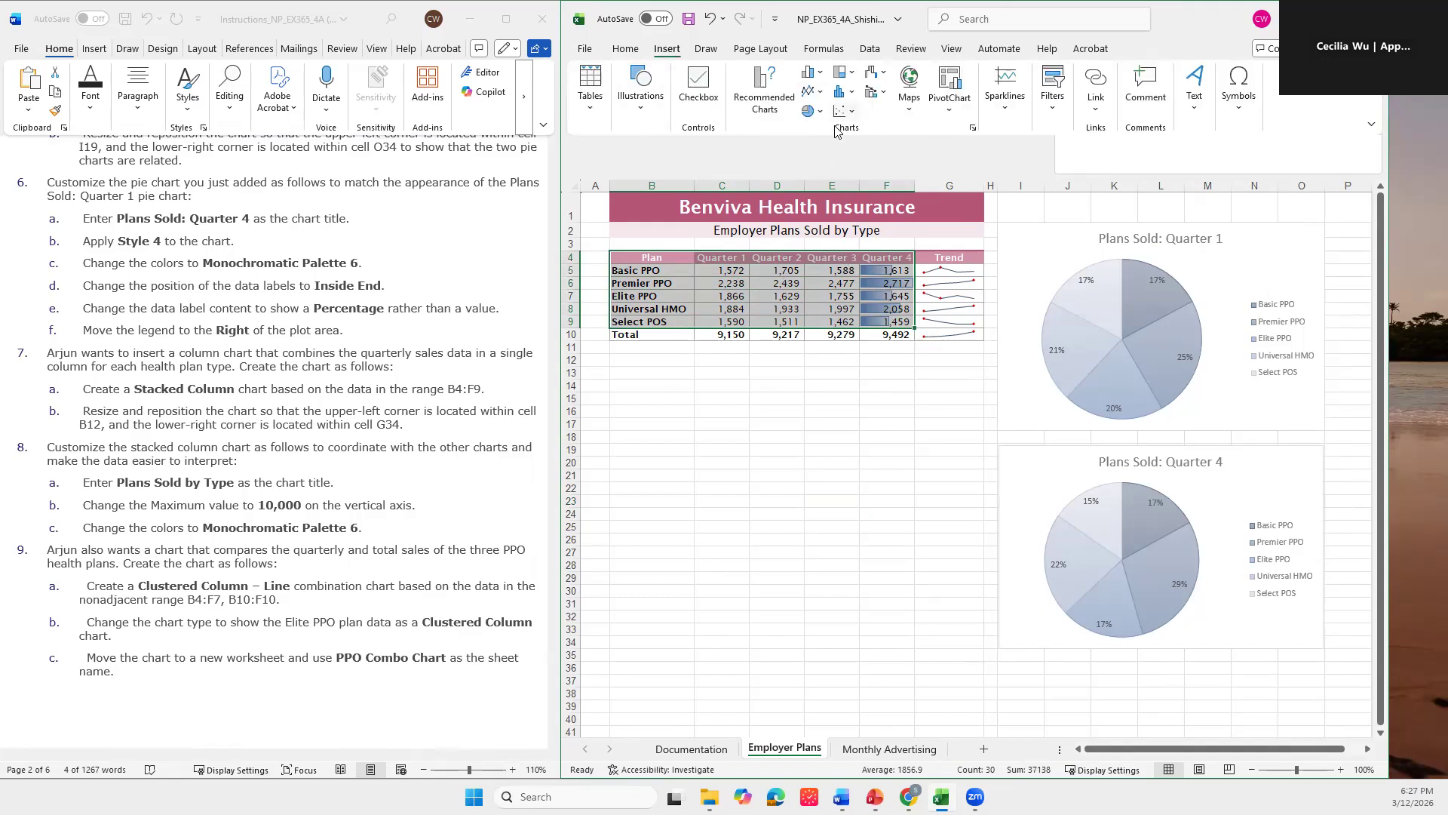
left_click(973, 128)
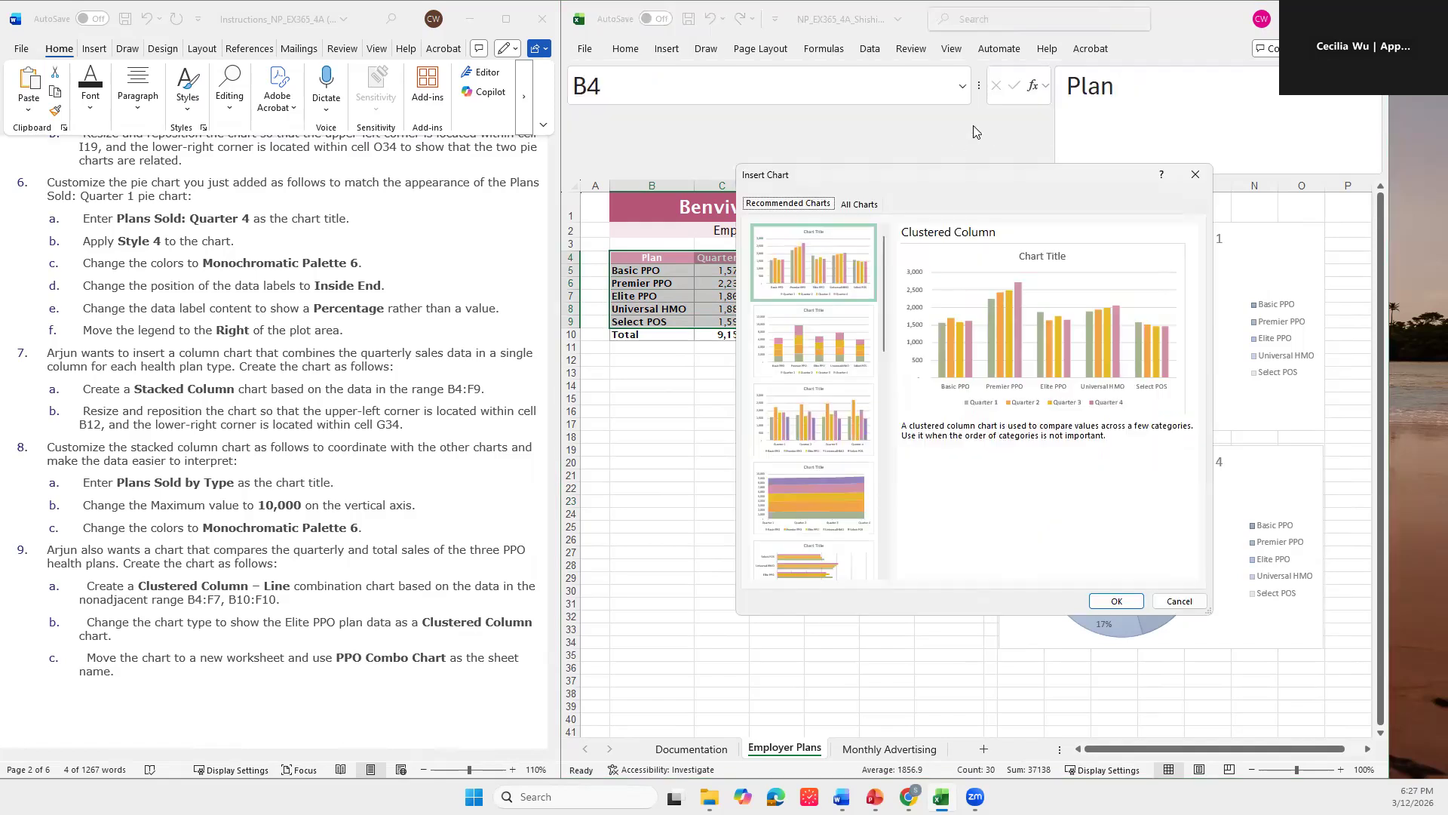
left_click(867, 206)
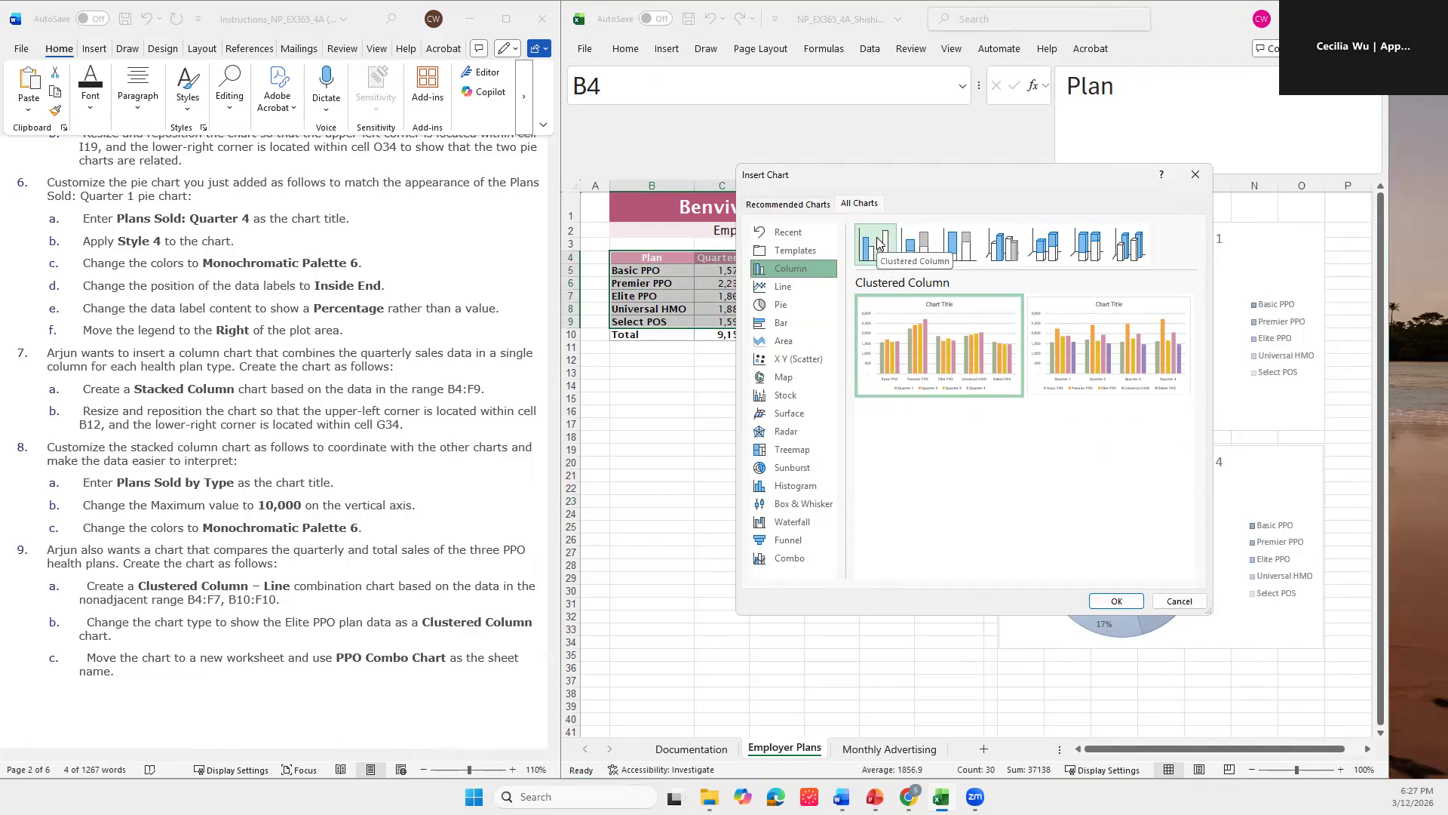
left_click(918, 244)
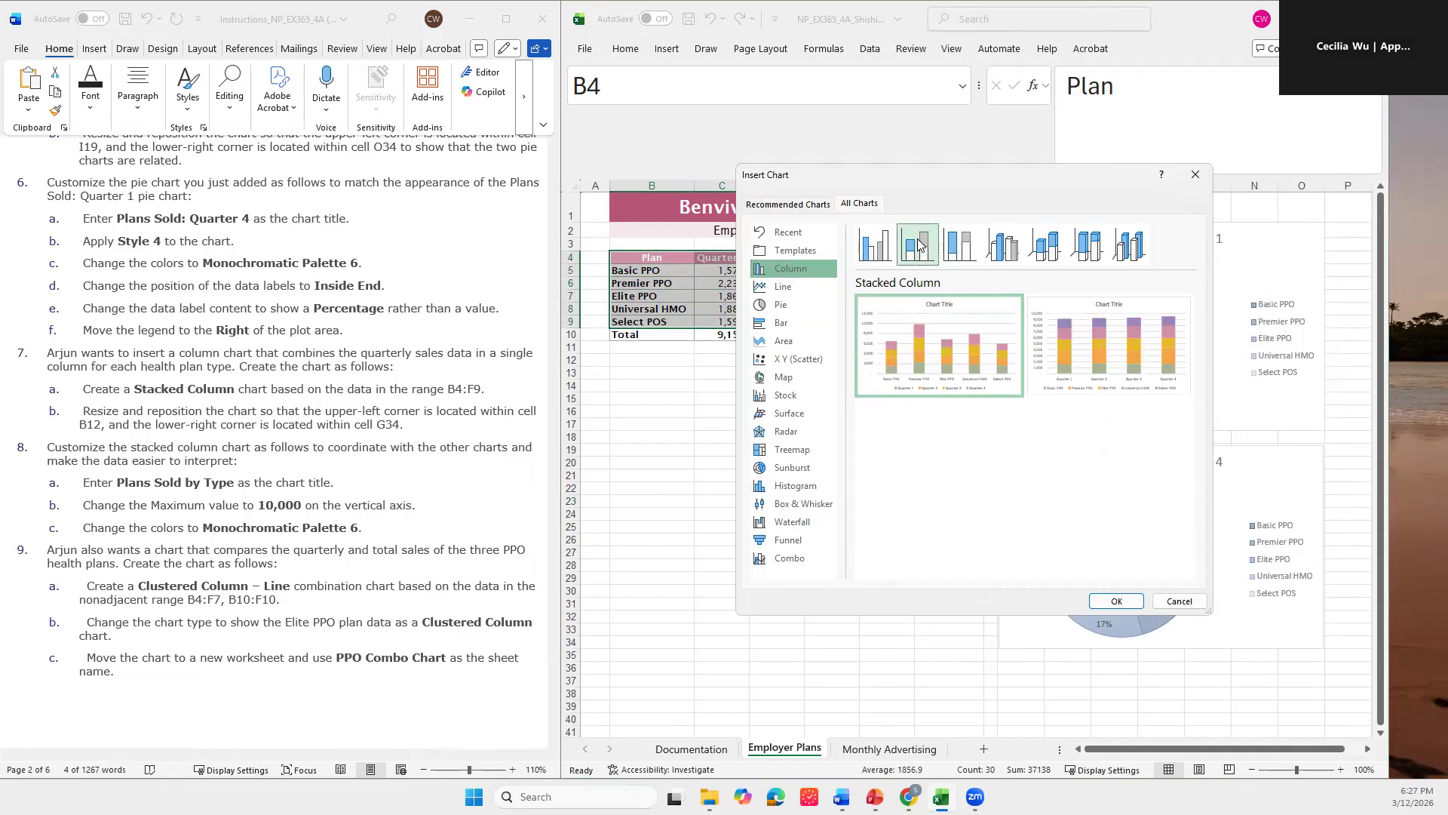
left_click(1131, 604)
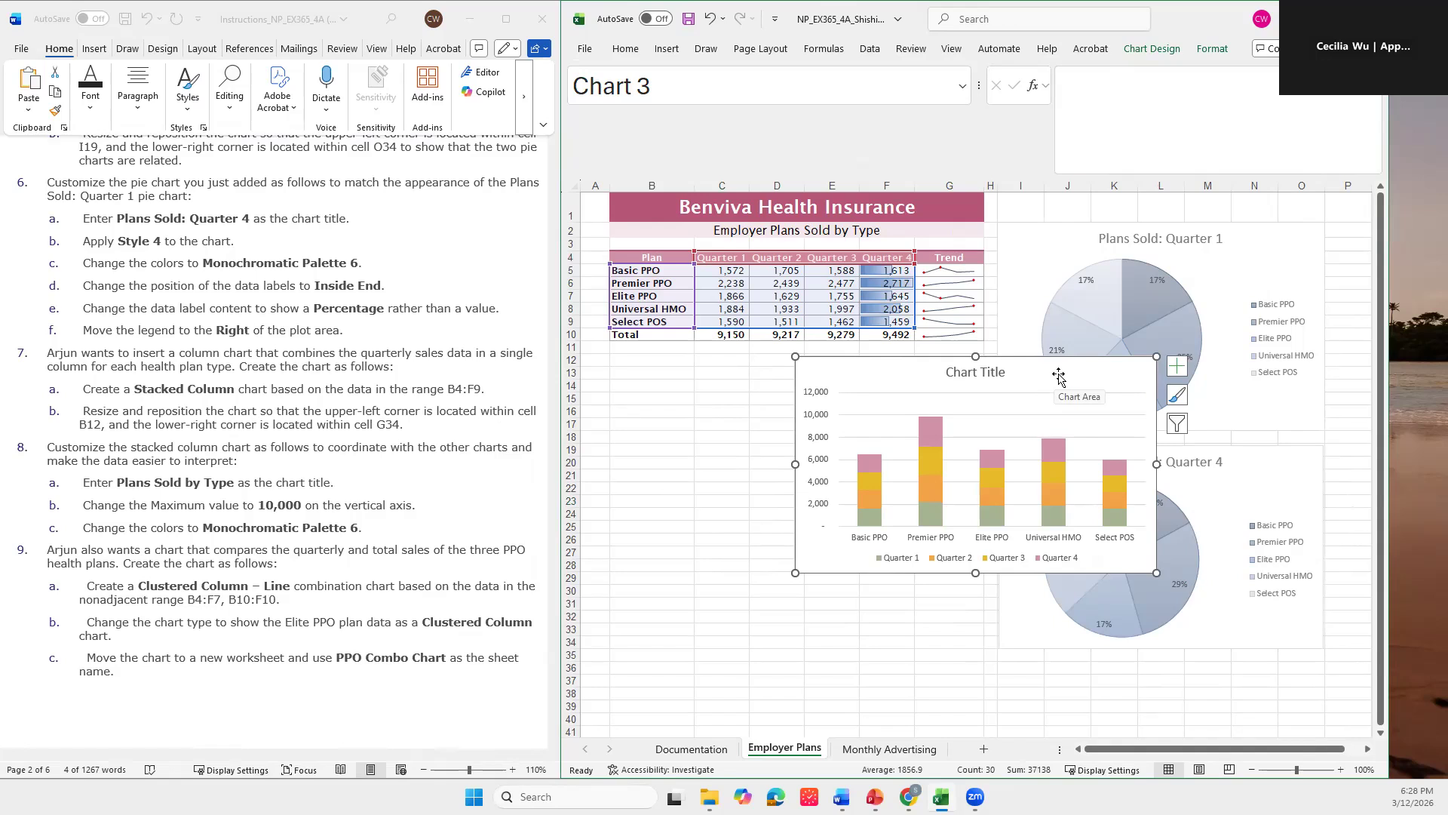
Step: Move and resize the stacked column chart so its upper-left corner is in cell B12 and its lower-right corner in cell G34
left_click_drag(1058, 374, 871, 374)
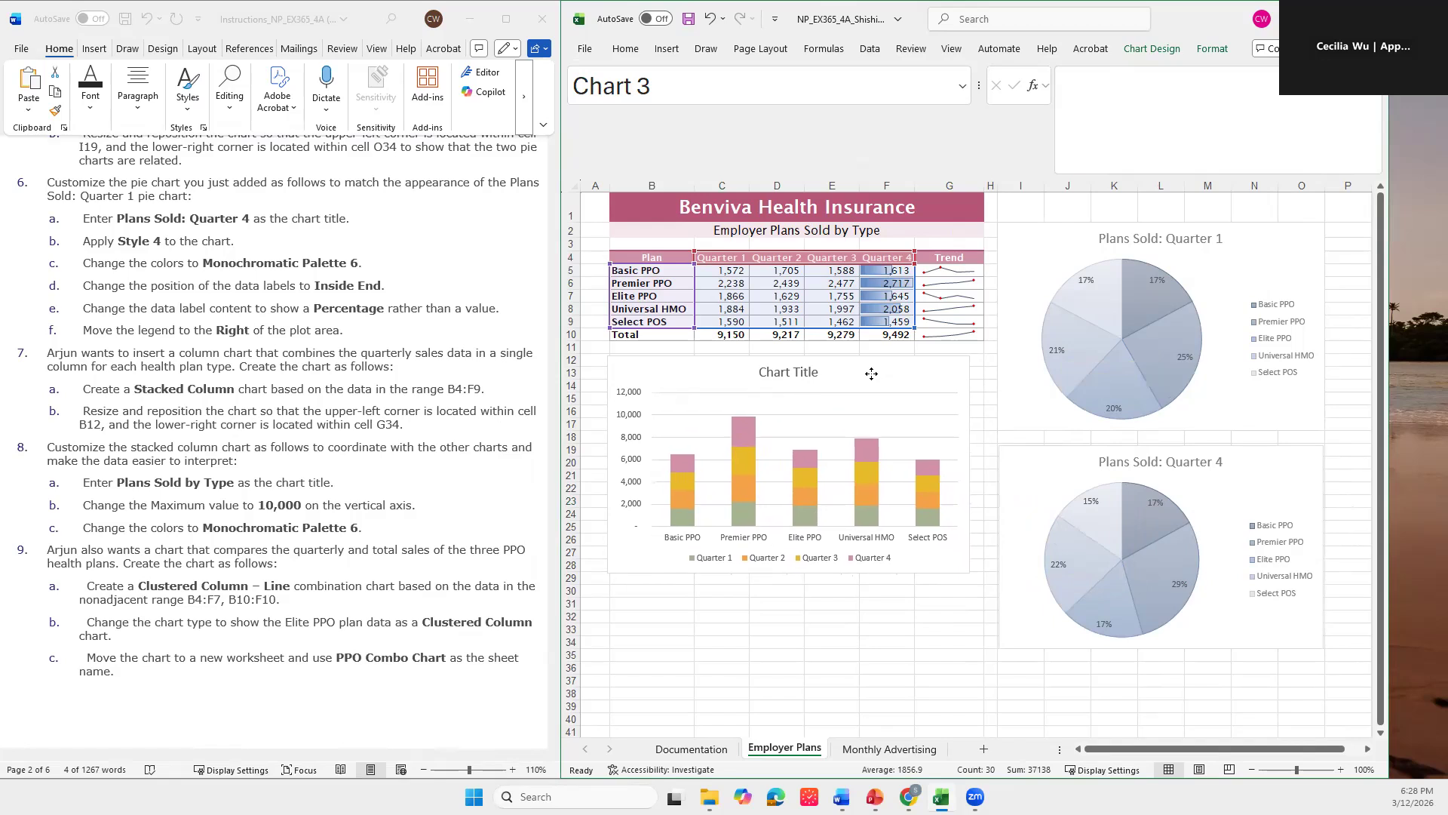
left_click_drag(871, 373, 872, 375)
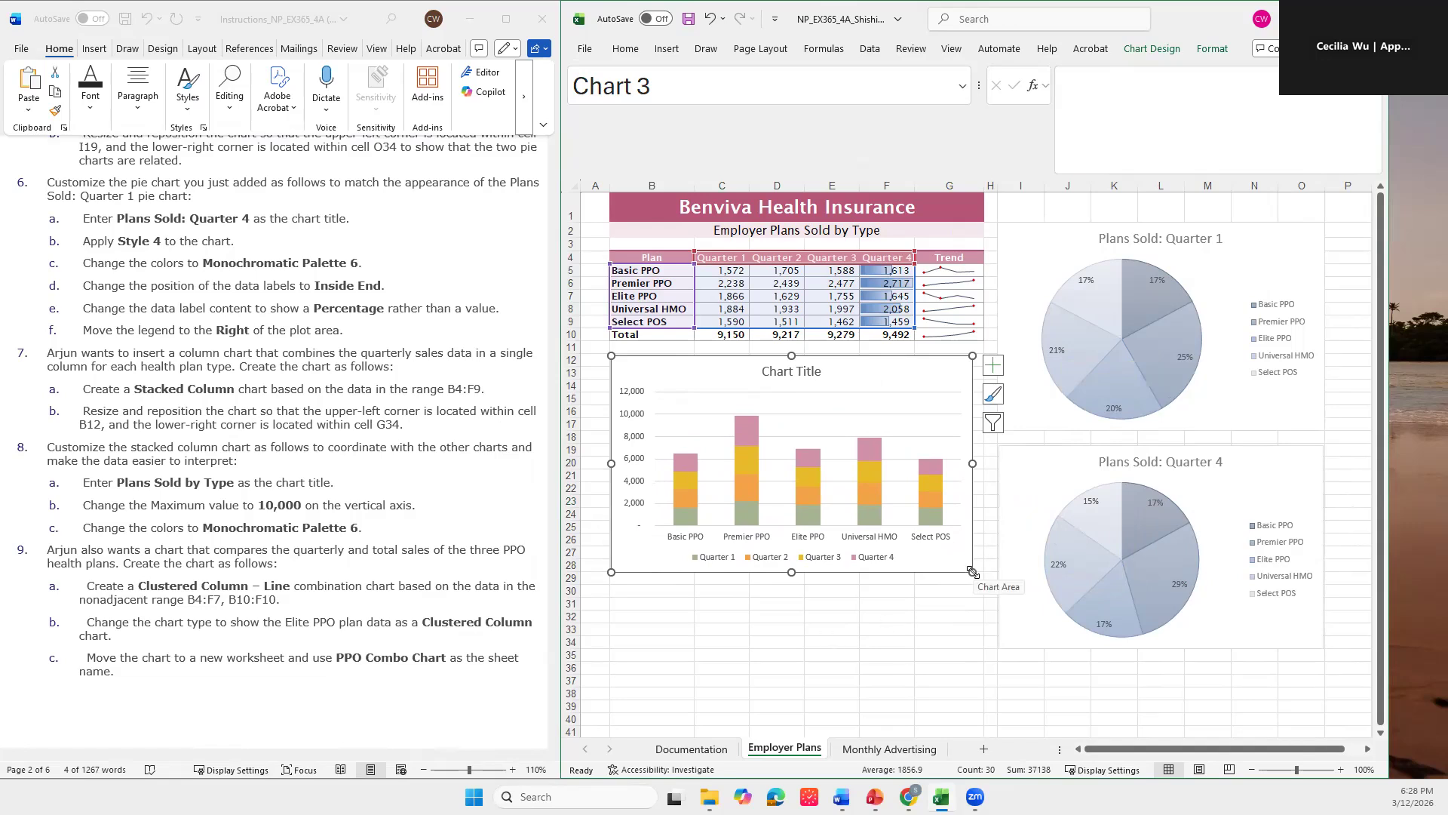
left_click_drag(973, 572, 981, 635)
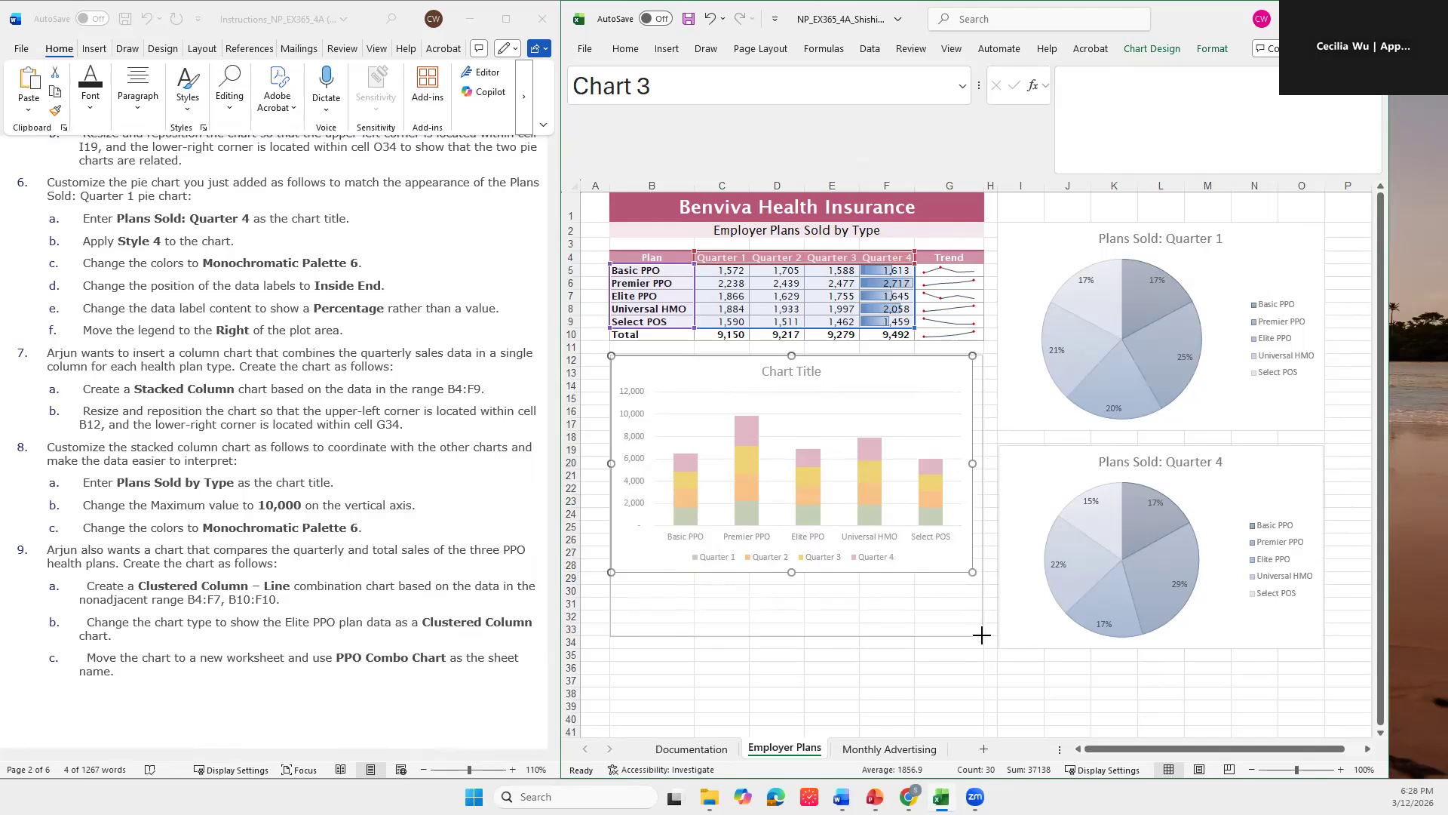
left_click_drag(981, 635, 983, 646)
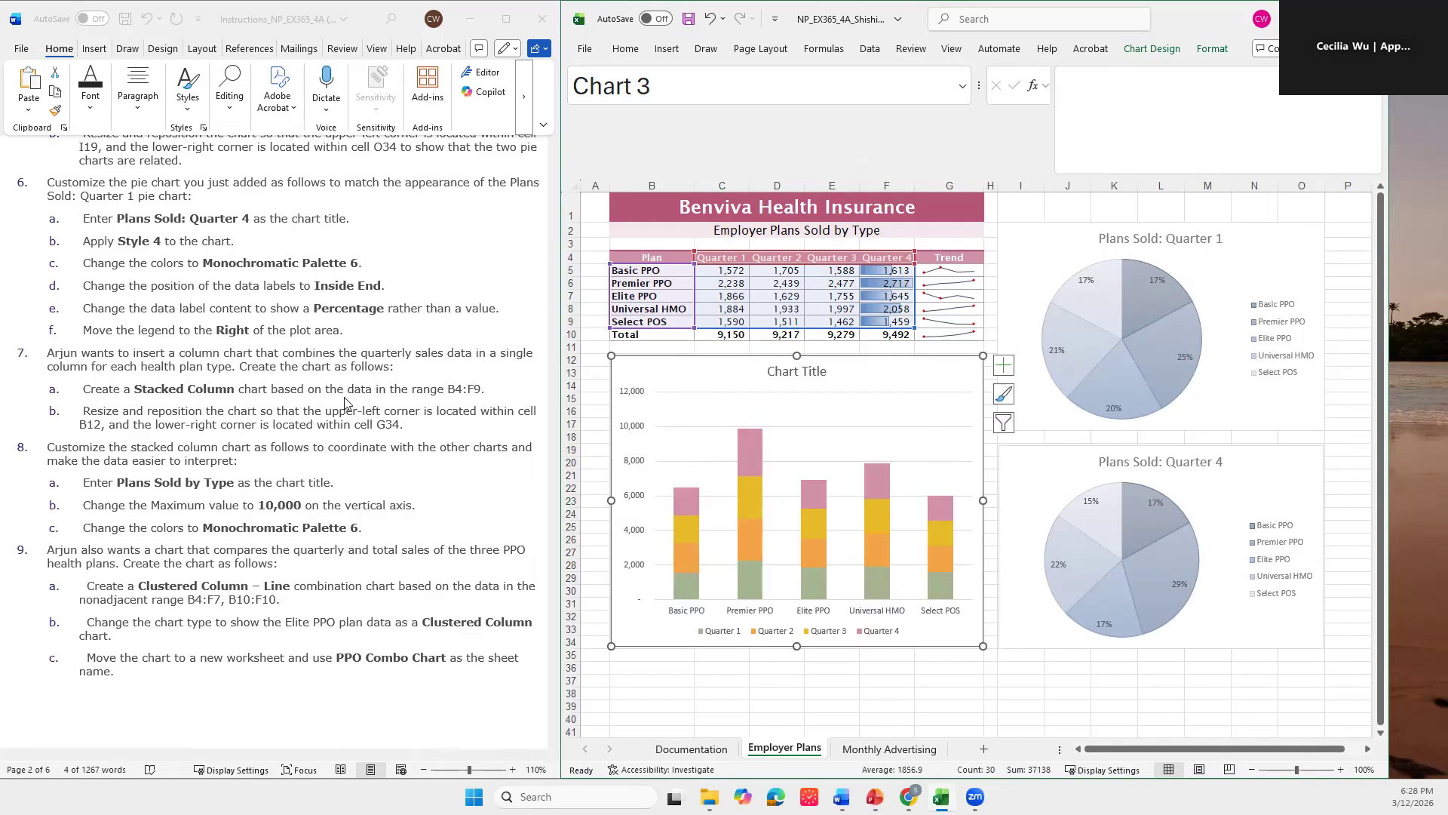
Step: Copy the title text from the instructions document and enter Plans Sold by Type as the stacked column chart's title in the workbook
scroll(236, 515, "down", 1)
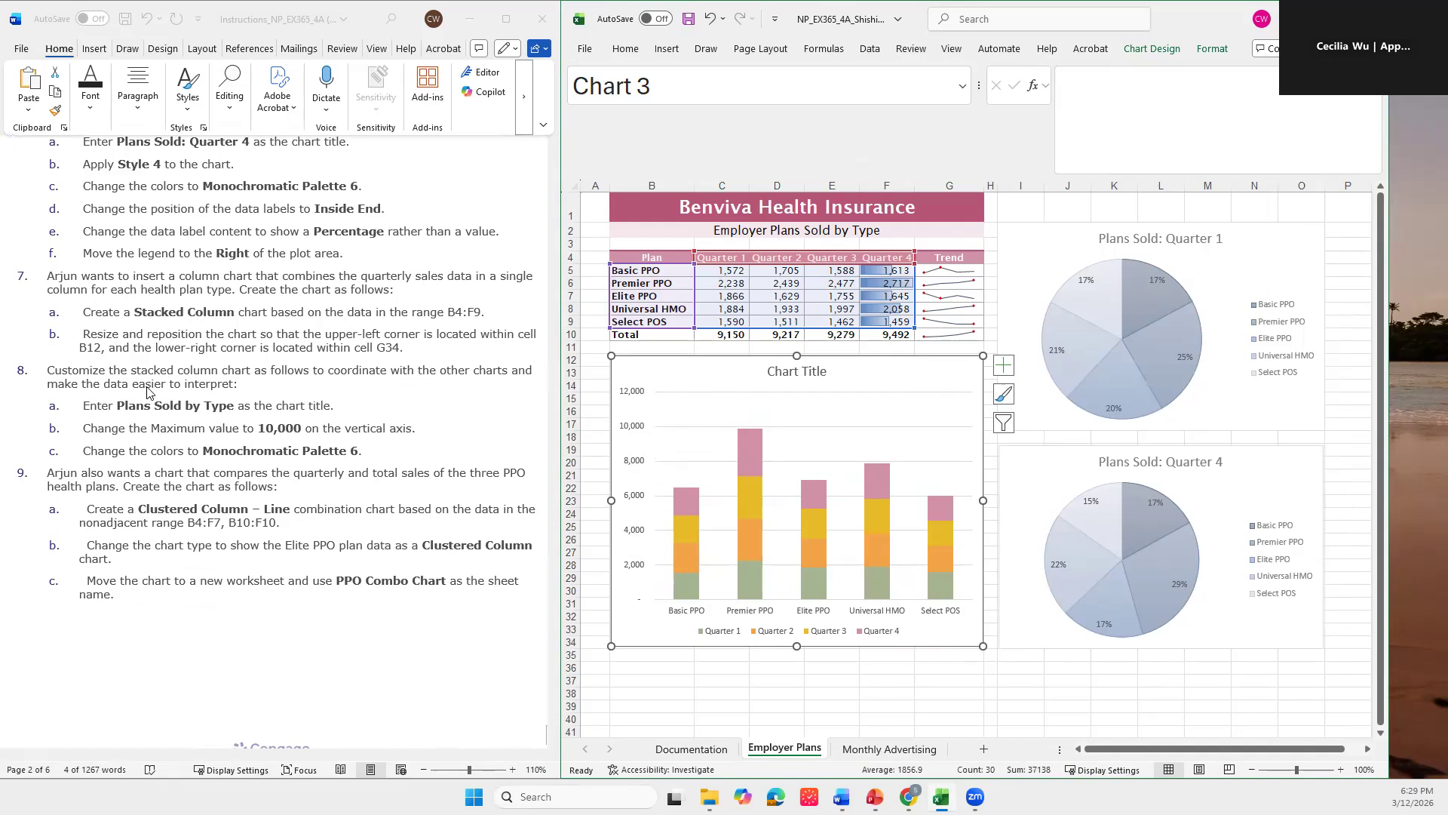
left_click(125, 403)
left_click_drag(119, 403, 216, 408)
key("ctrl+c")
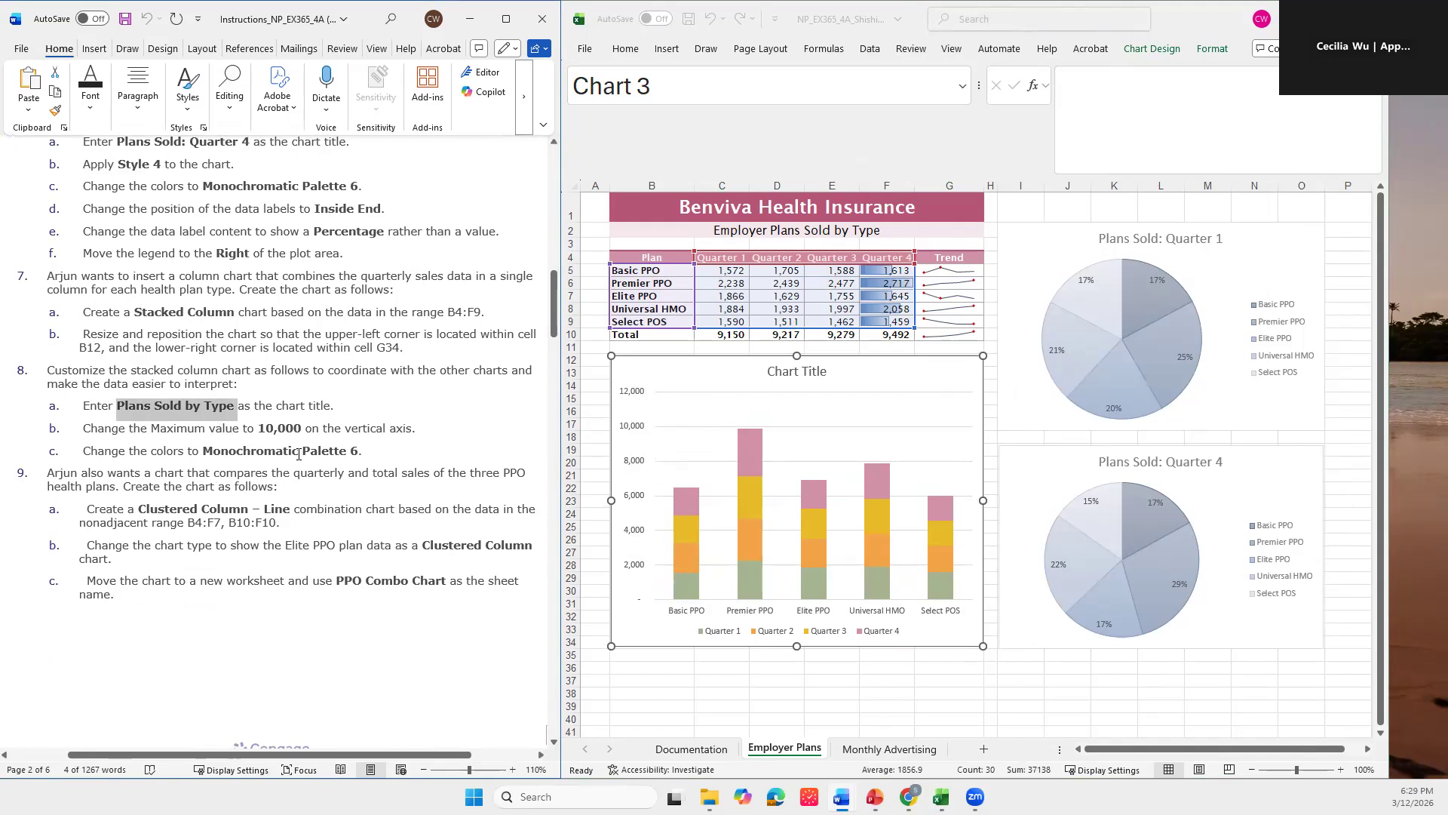
left_click(870, 381)
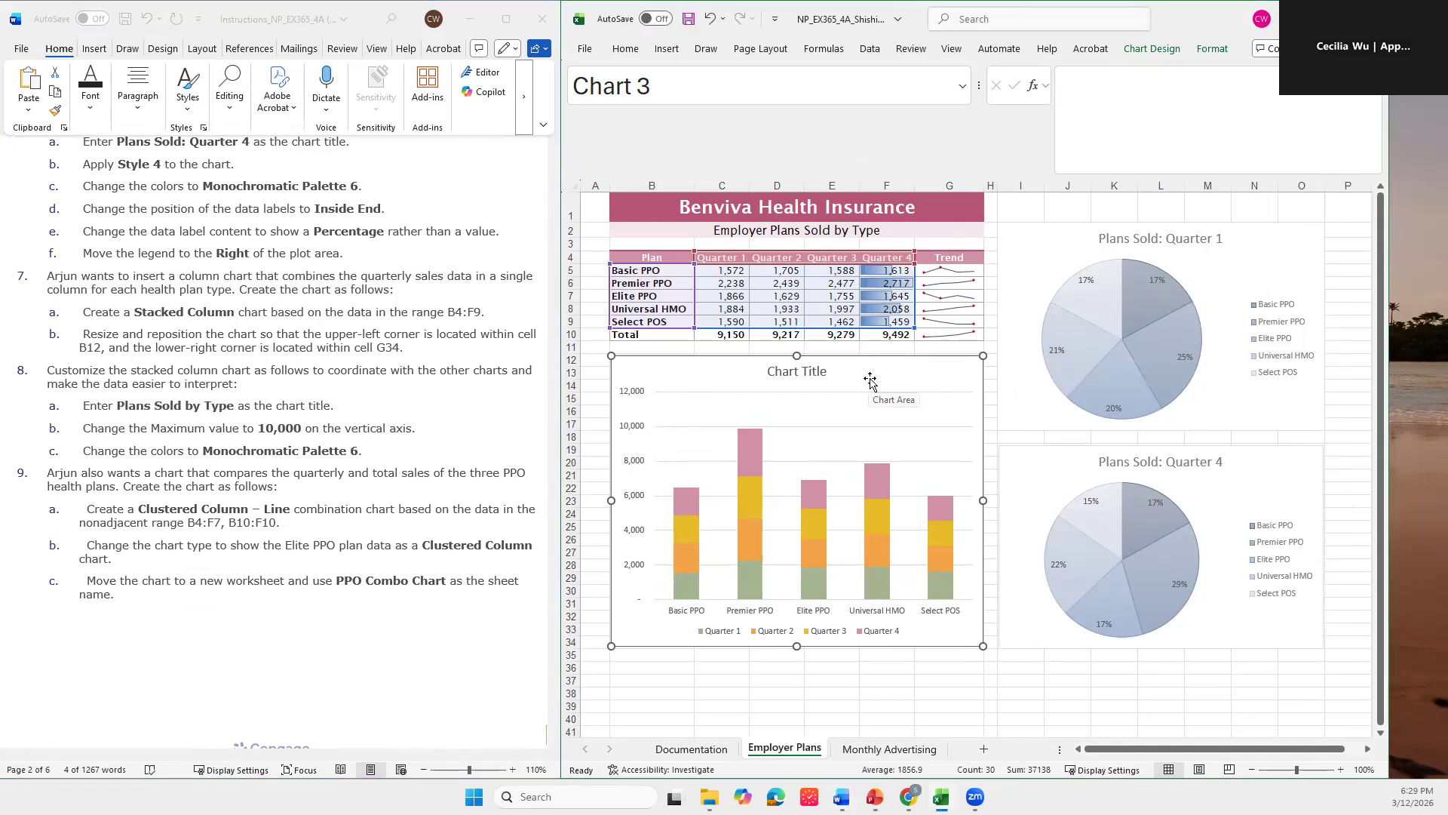
left_click(778, 370)
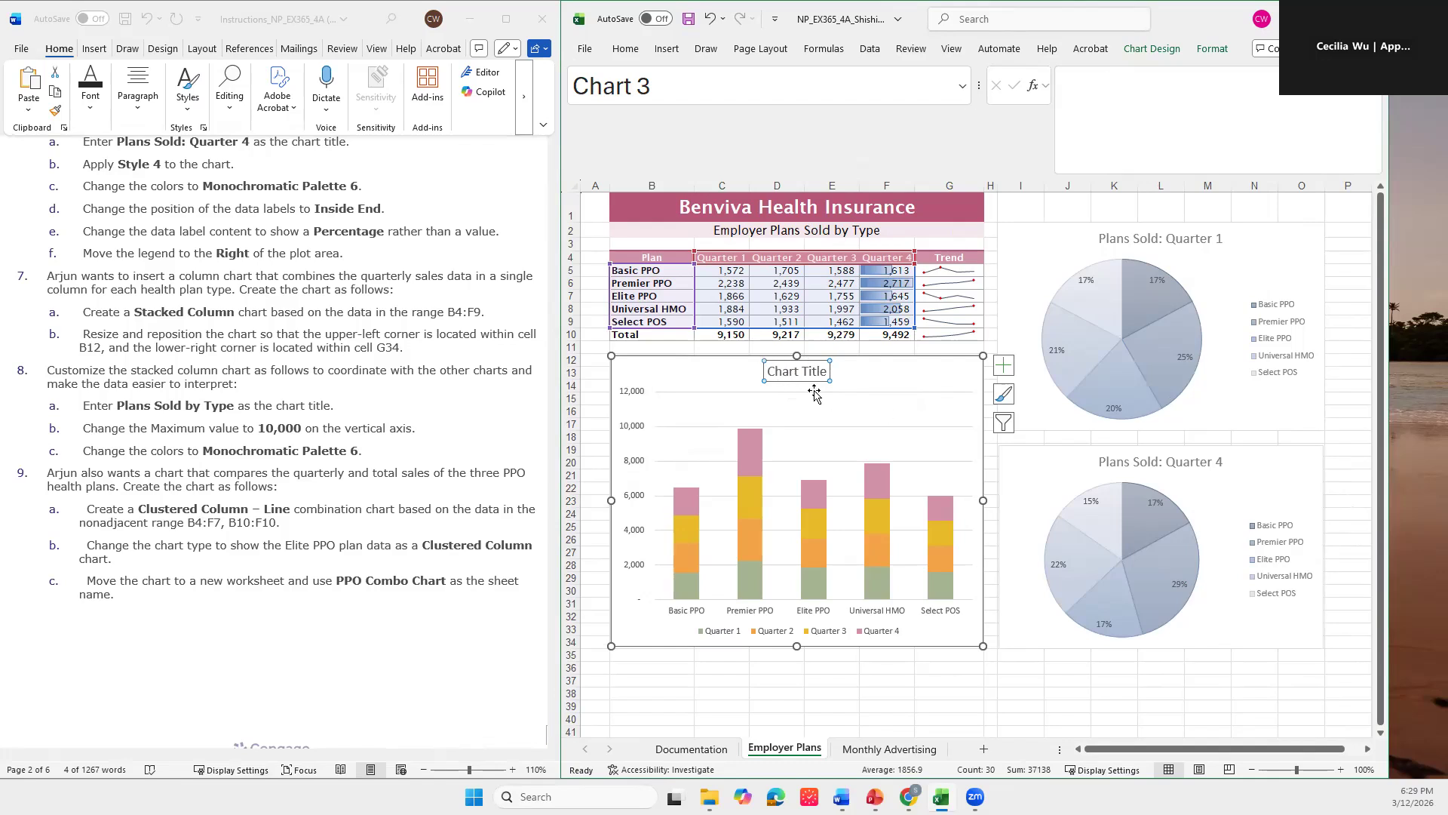
left_click(1093, 87)
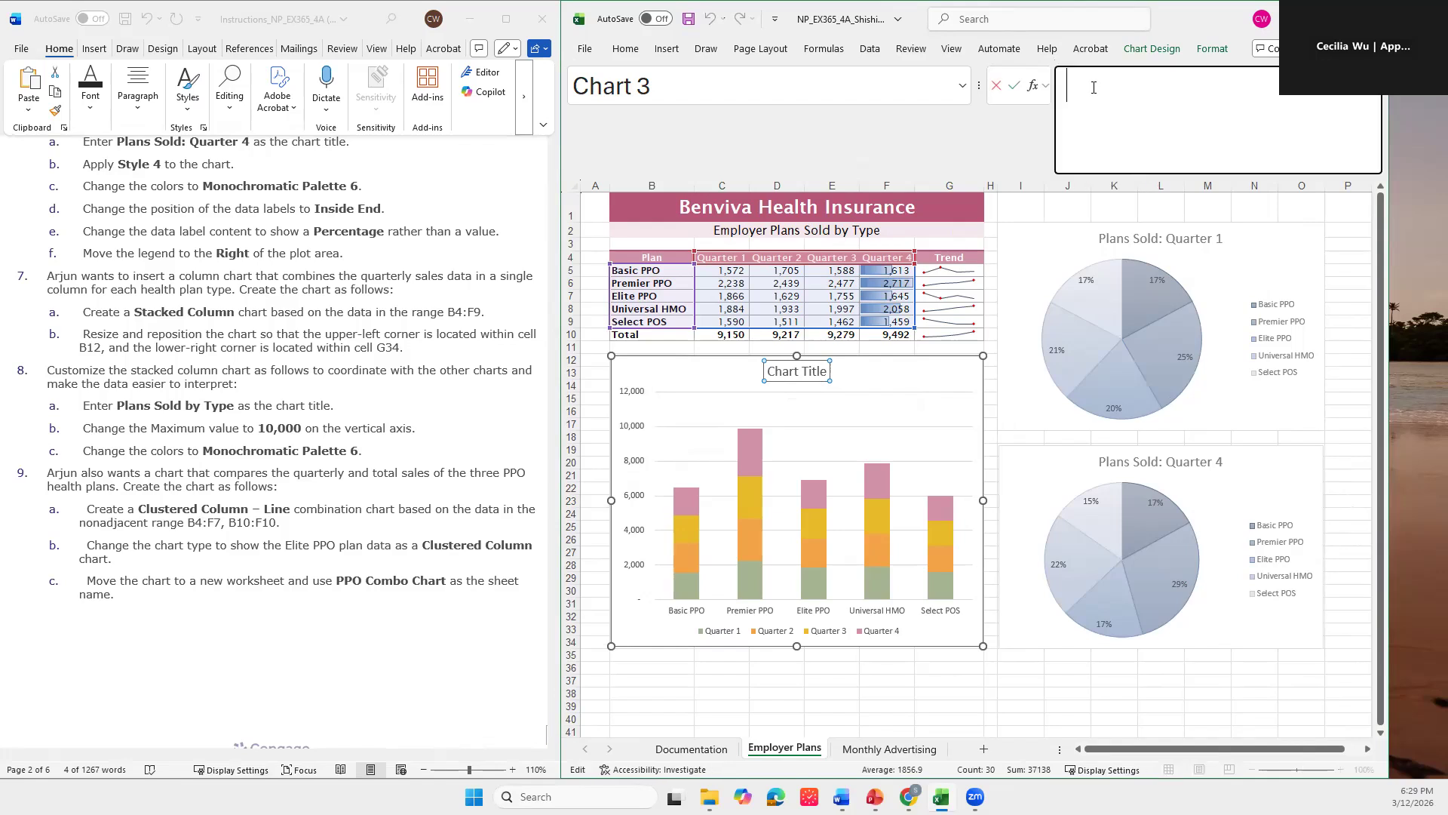
key("ctrl+v")
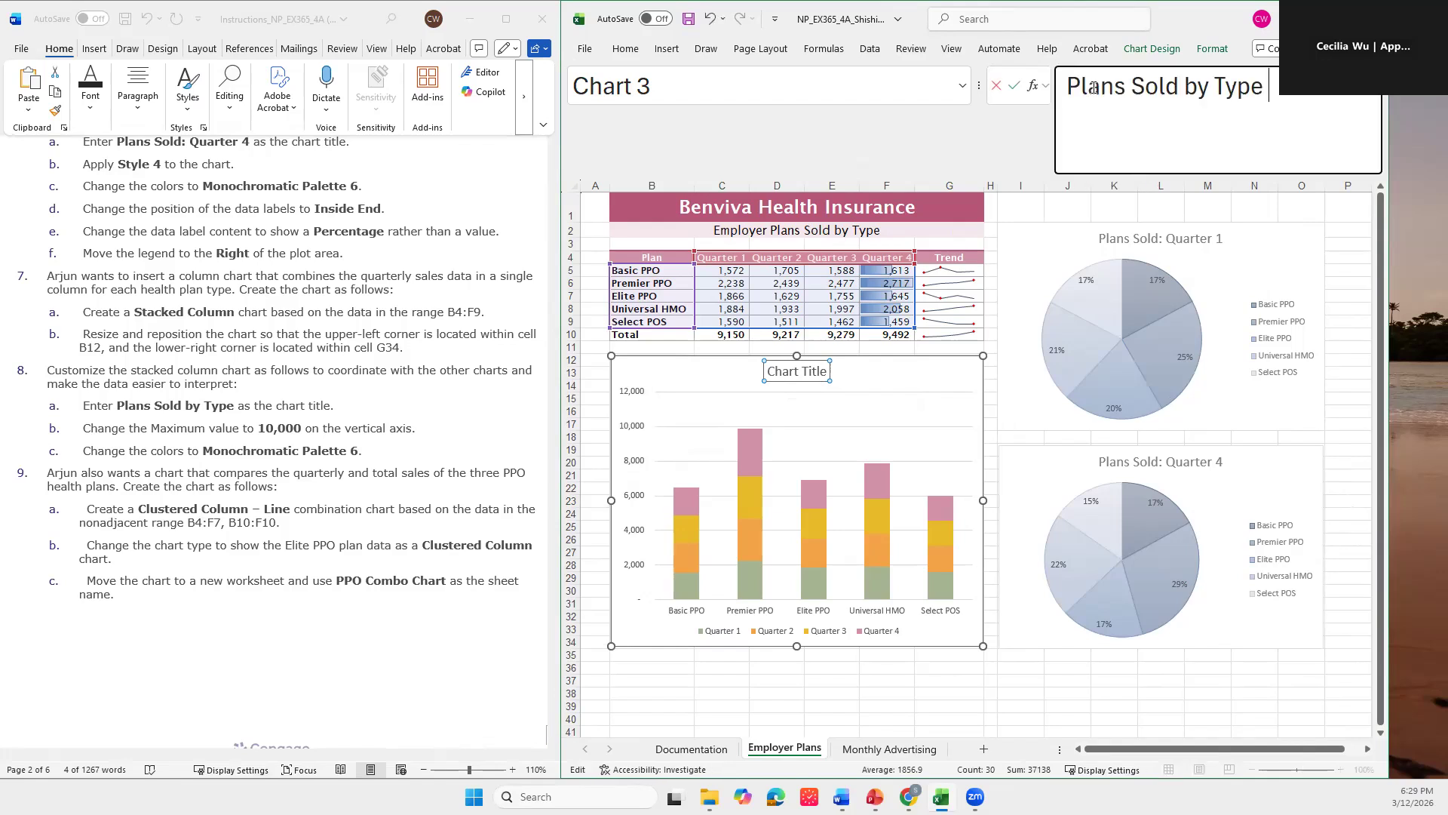
key("Return")
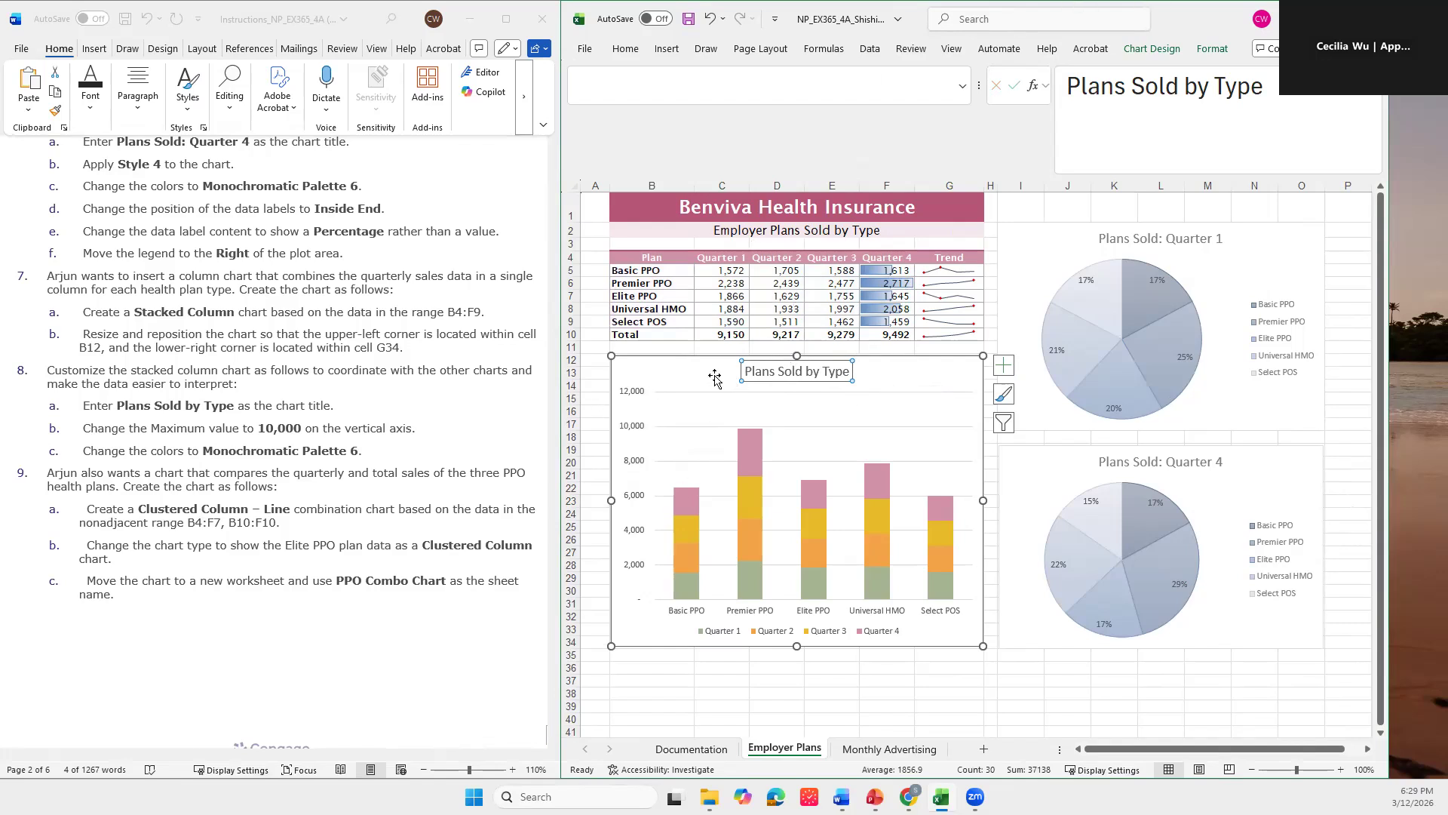
scroll(265, 519, "down", 1)
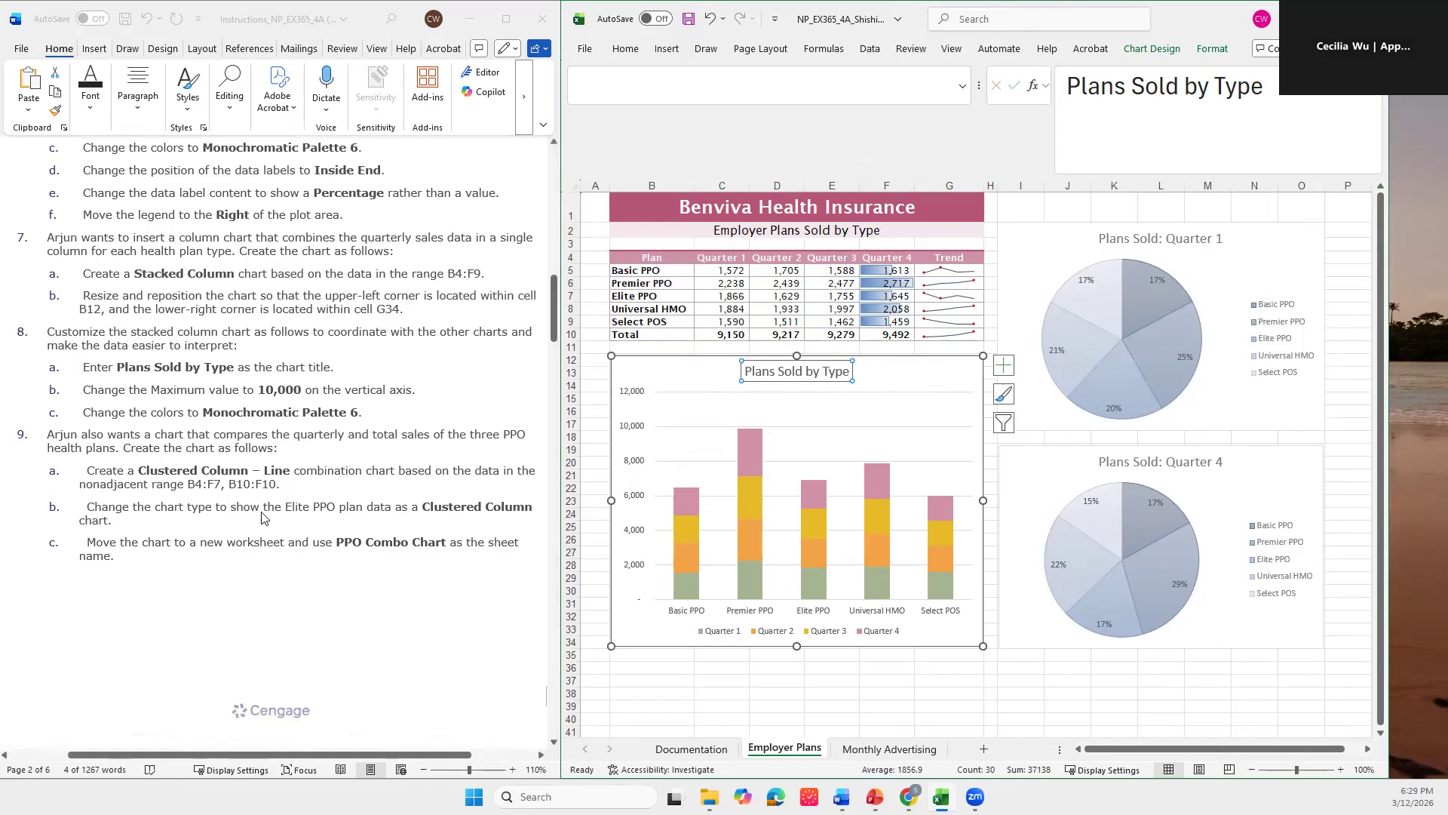
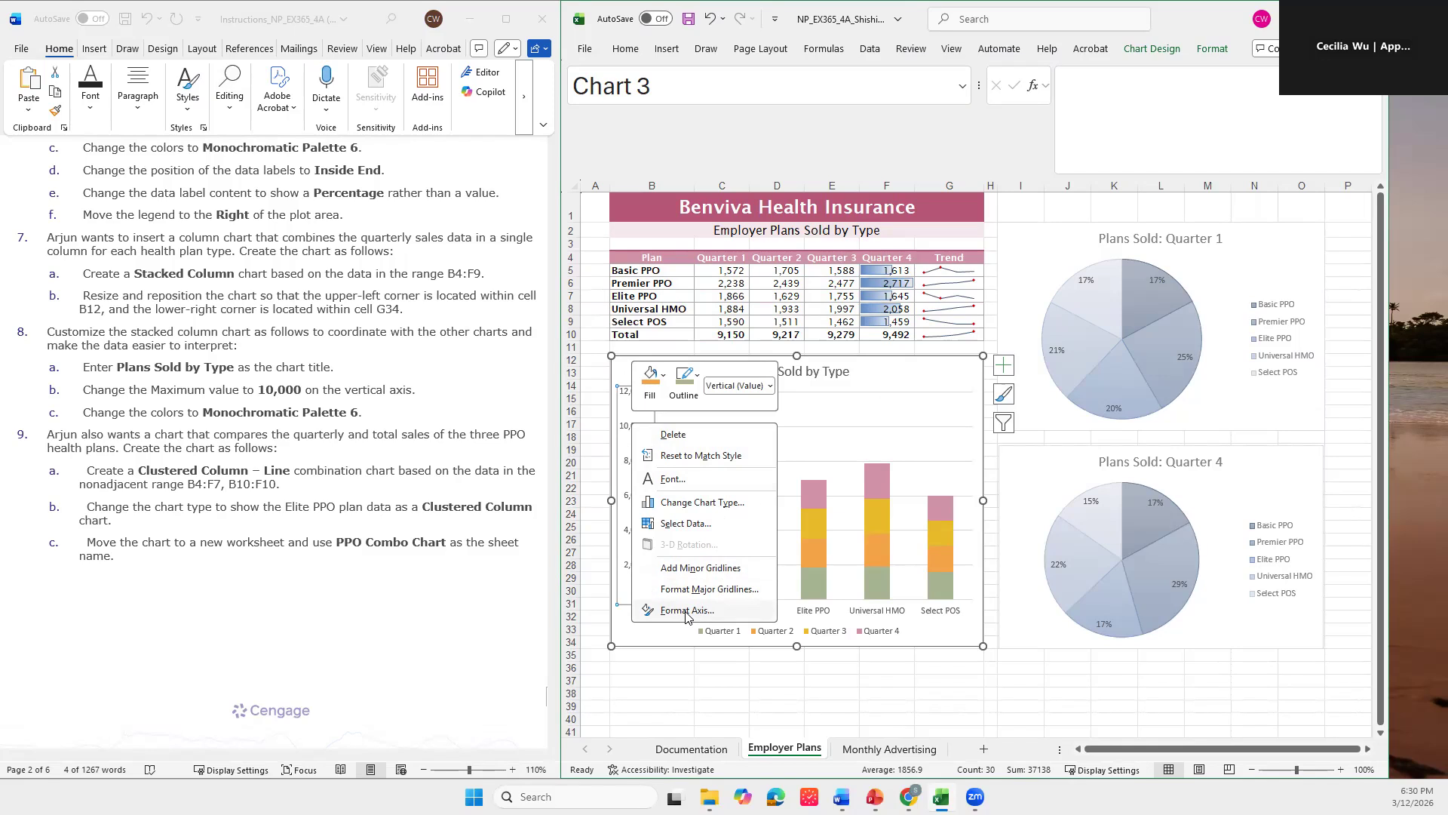
Step: Set the Maximum bound of the Plans Sold by Type chart's vertical axis to 10000 and close the formatting pane
left_click(686, 610)
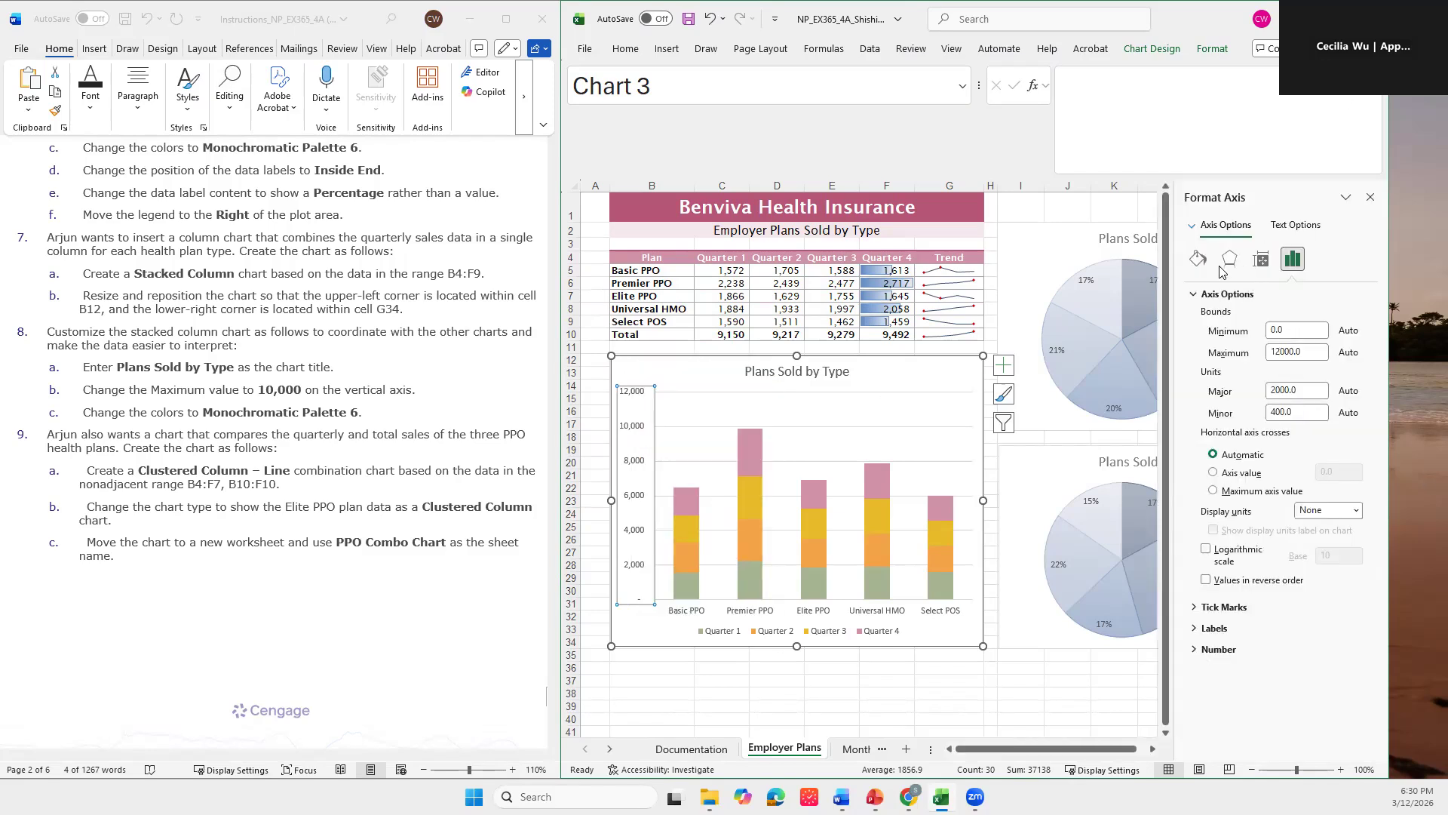
left_click(1316, 349)
left_click_drag(1318, 354, 1225, 364)
type("1")
key("Return")
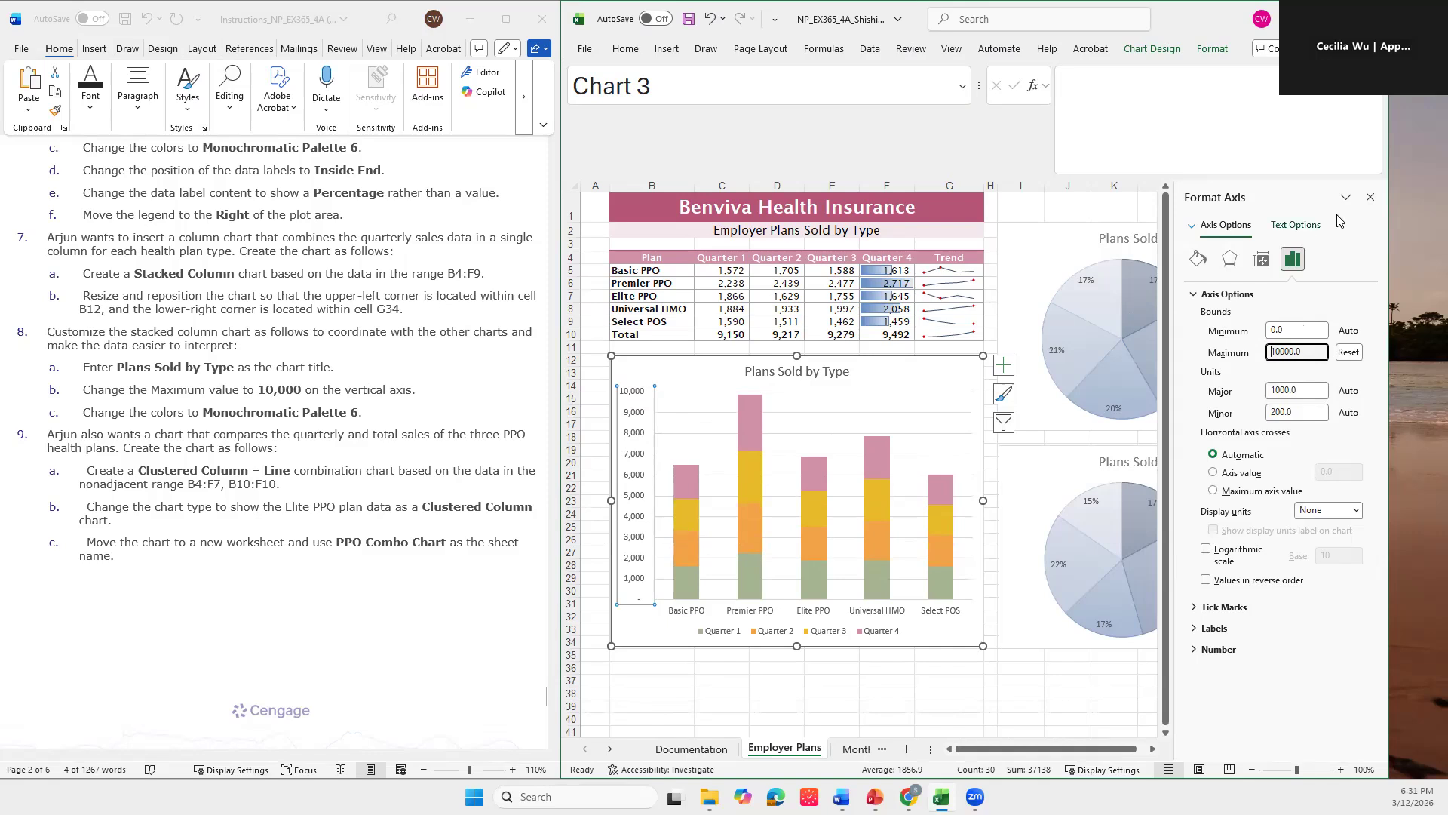
left_click(1368, 198)
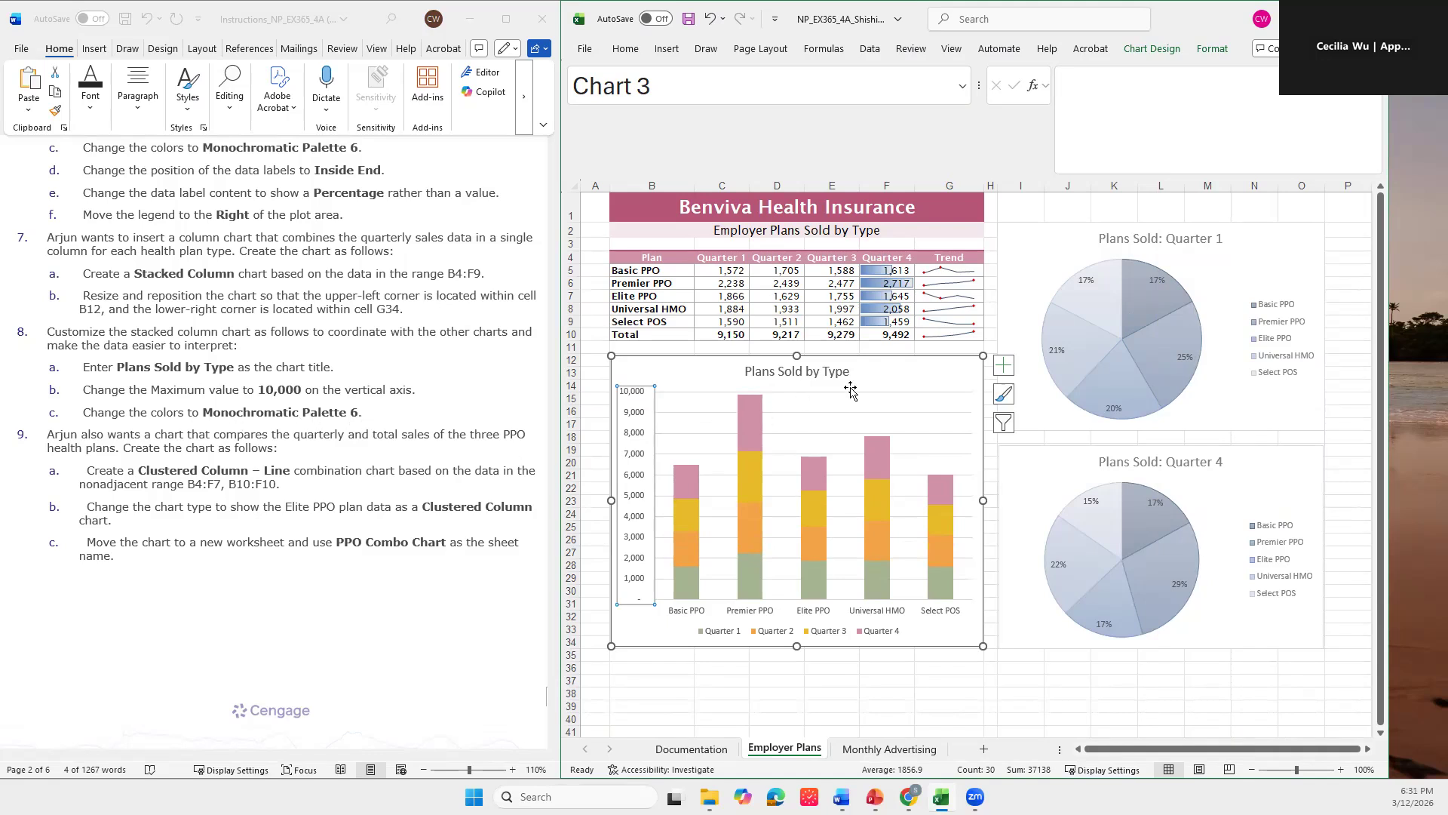
Step: Change the colors of the Plans Sold by Type stacked column chart to Monochromatic Palette 6
left_click(906, 373)
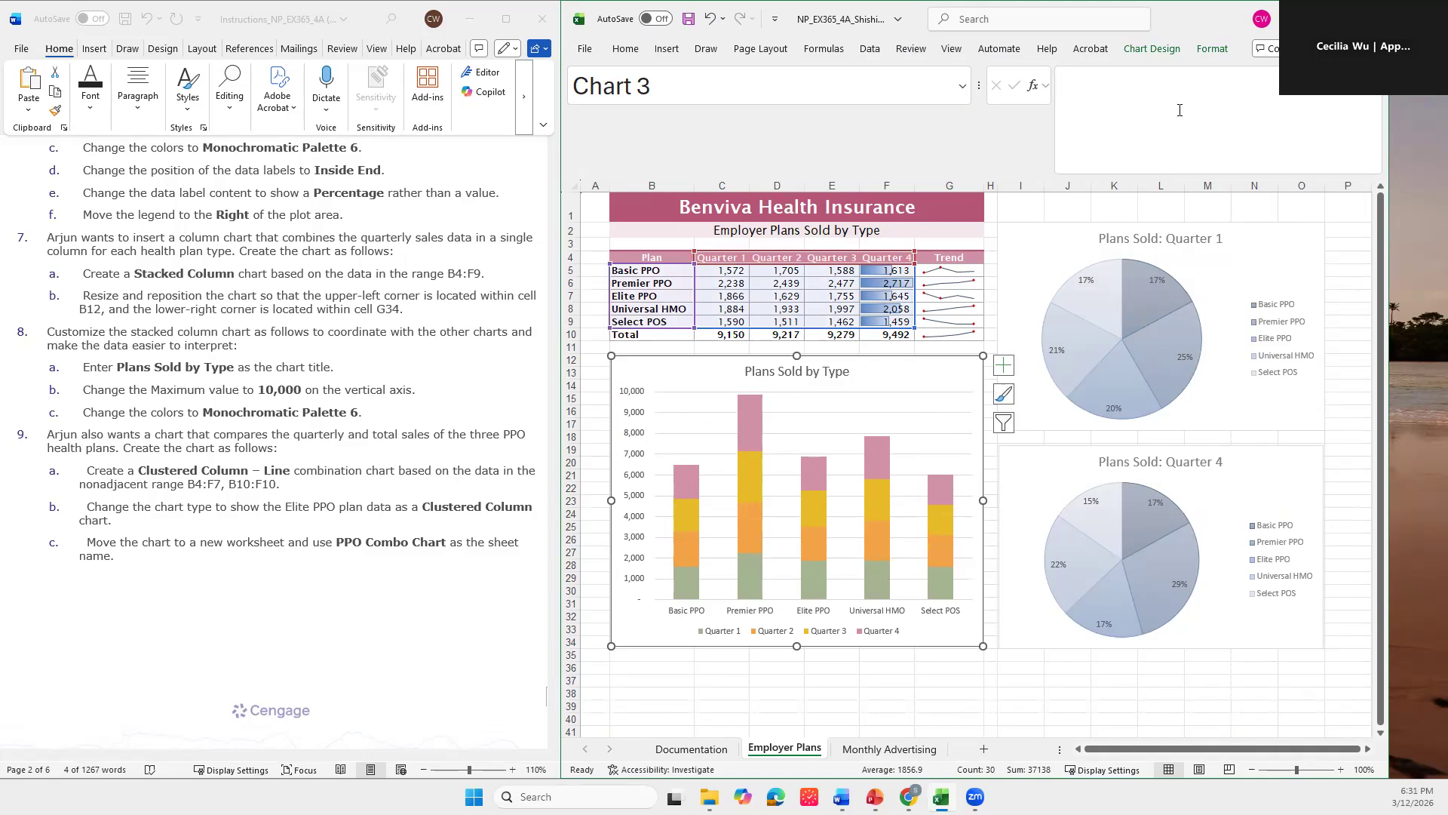
left_click(1141, 53)
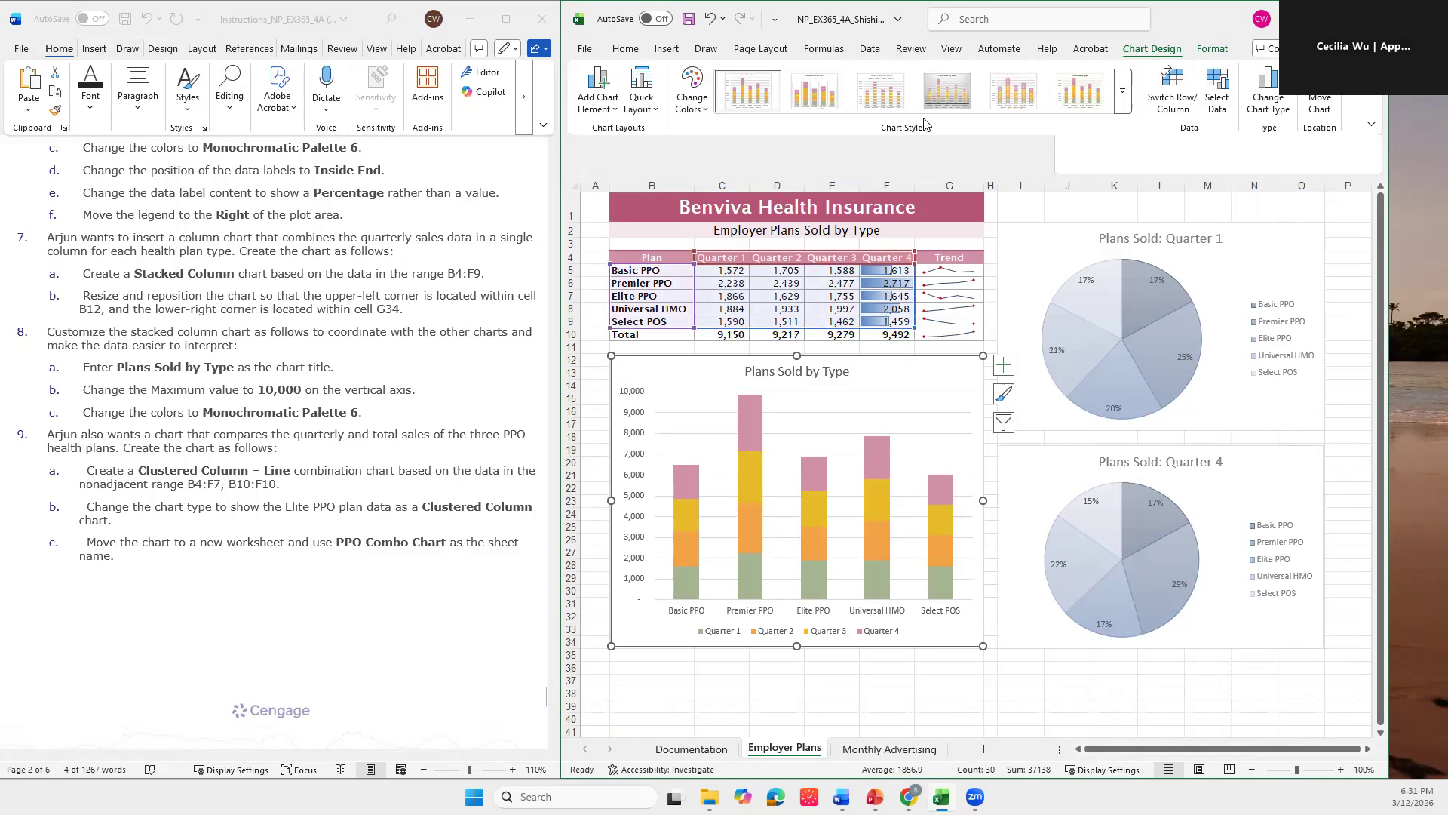
left_click(694, 87)
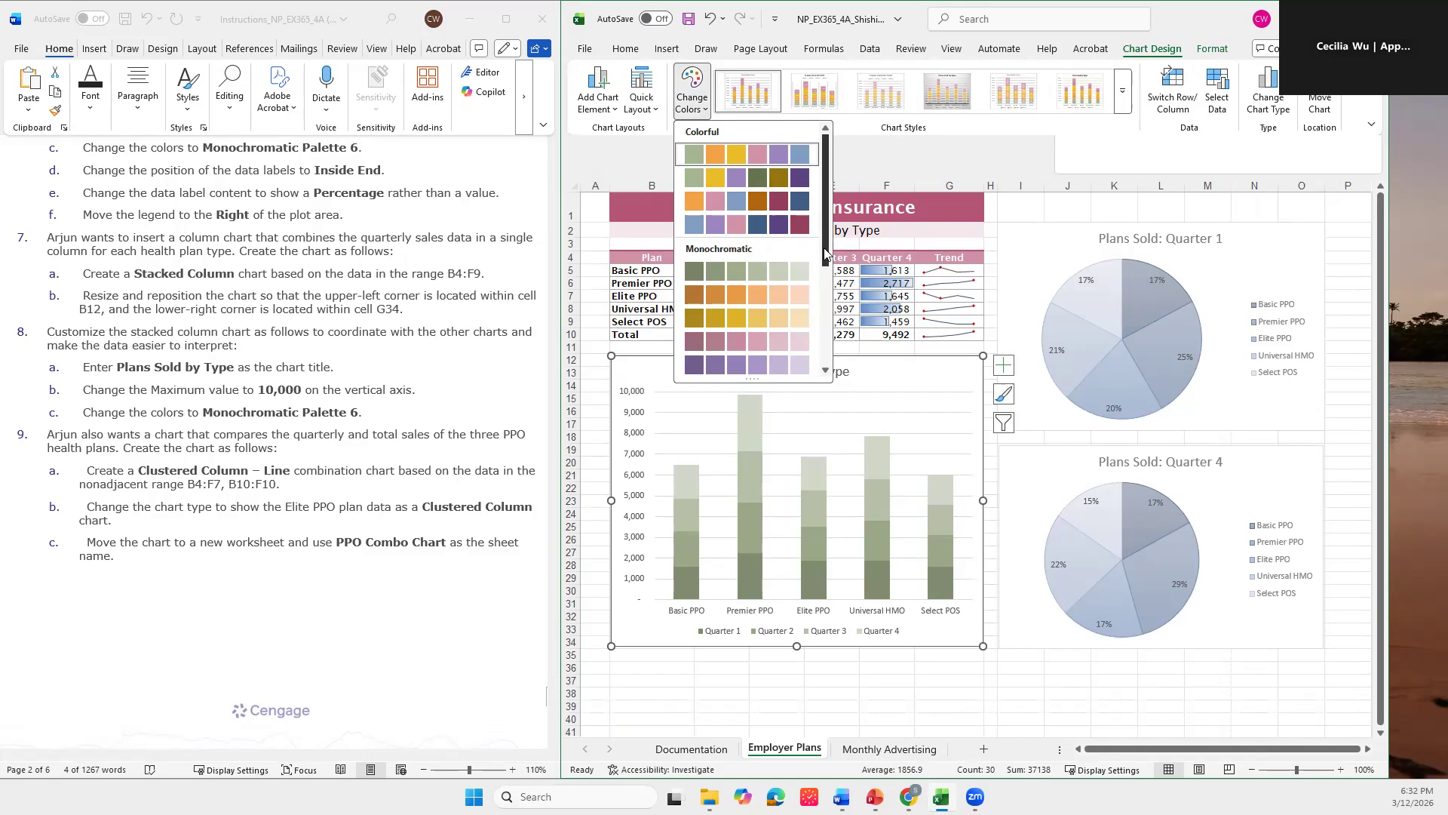
left_click_drag(825, 254, 825, 282)
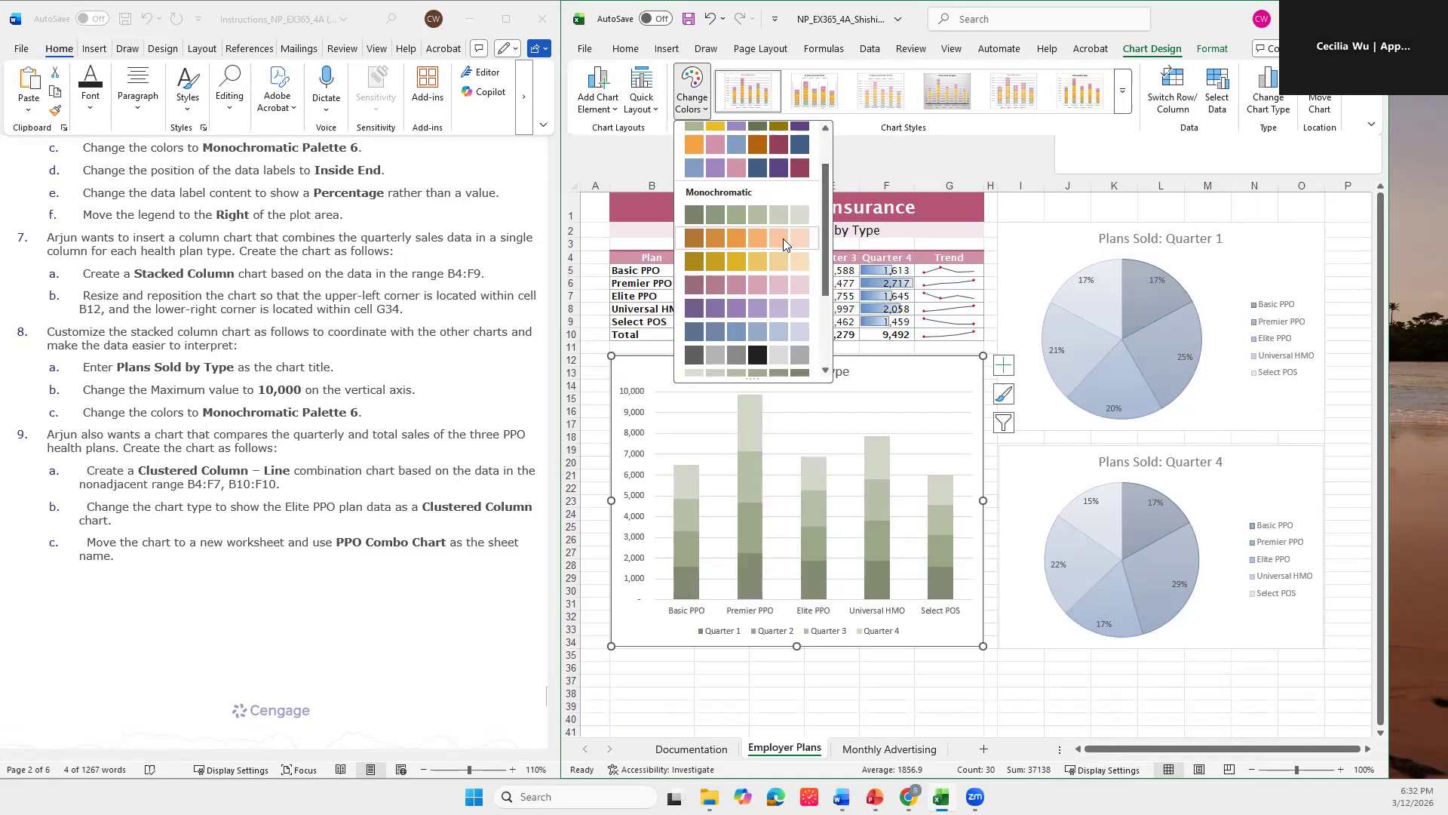
left_click(774, 330)
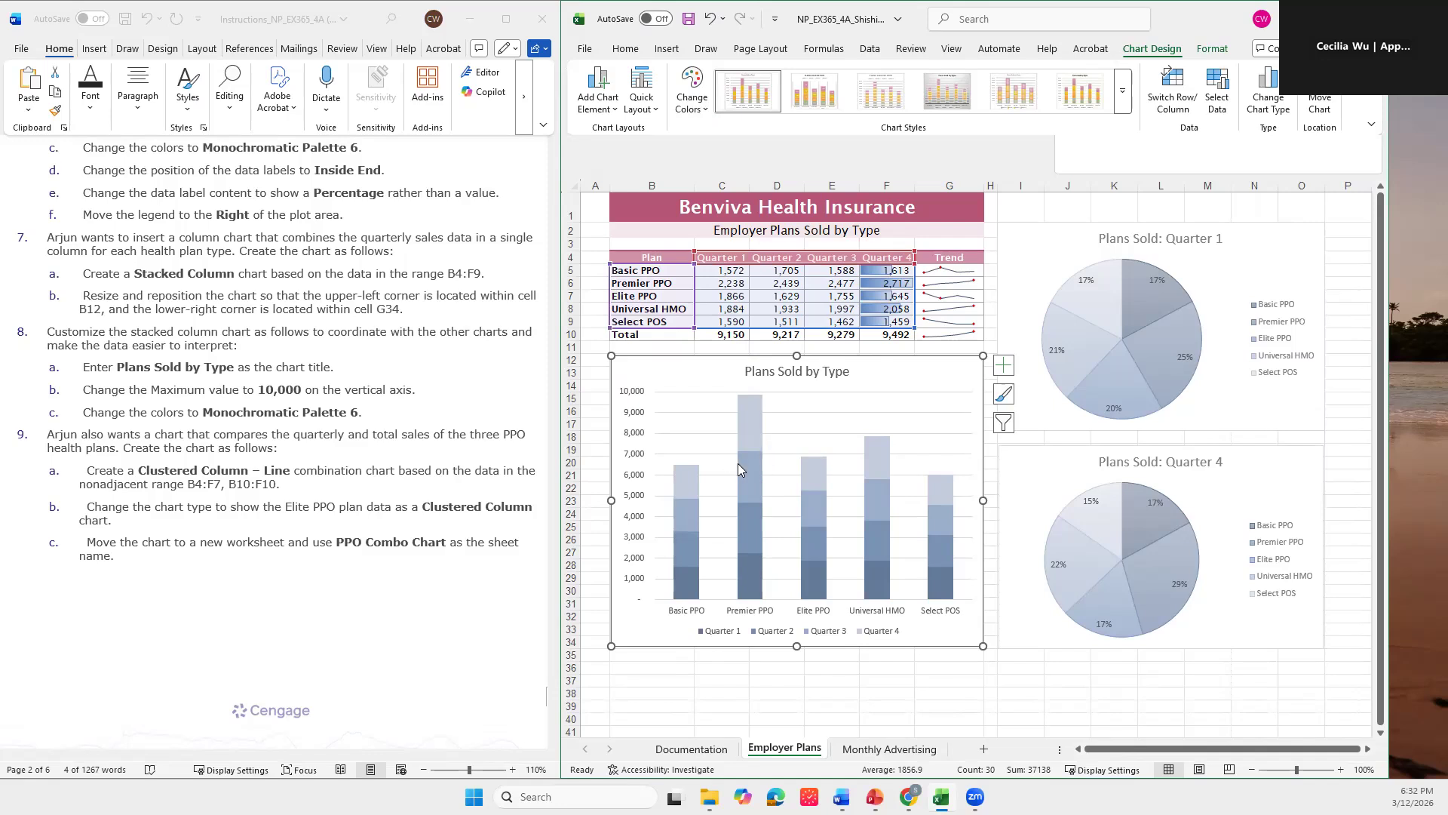
Step: Set up a new Clustered Column - Line combo chart based on the nonadjacent ranges B4:F7 and B10:F10
scroll(290, 461, "down", 5)
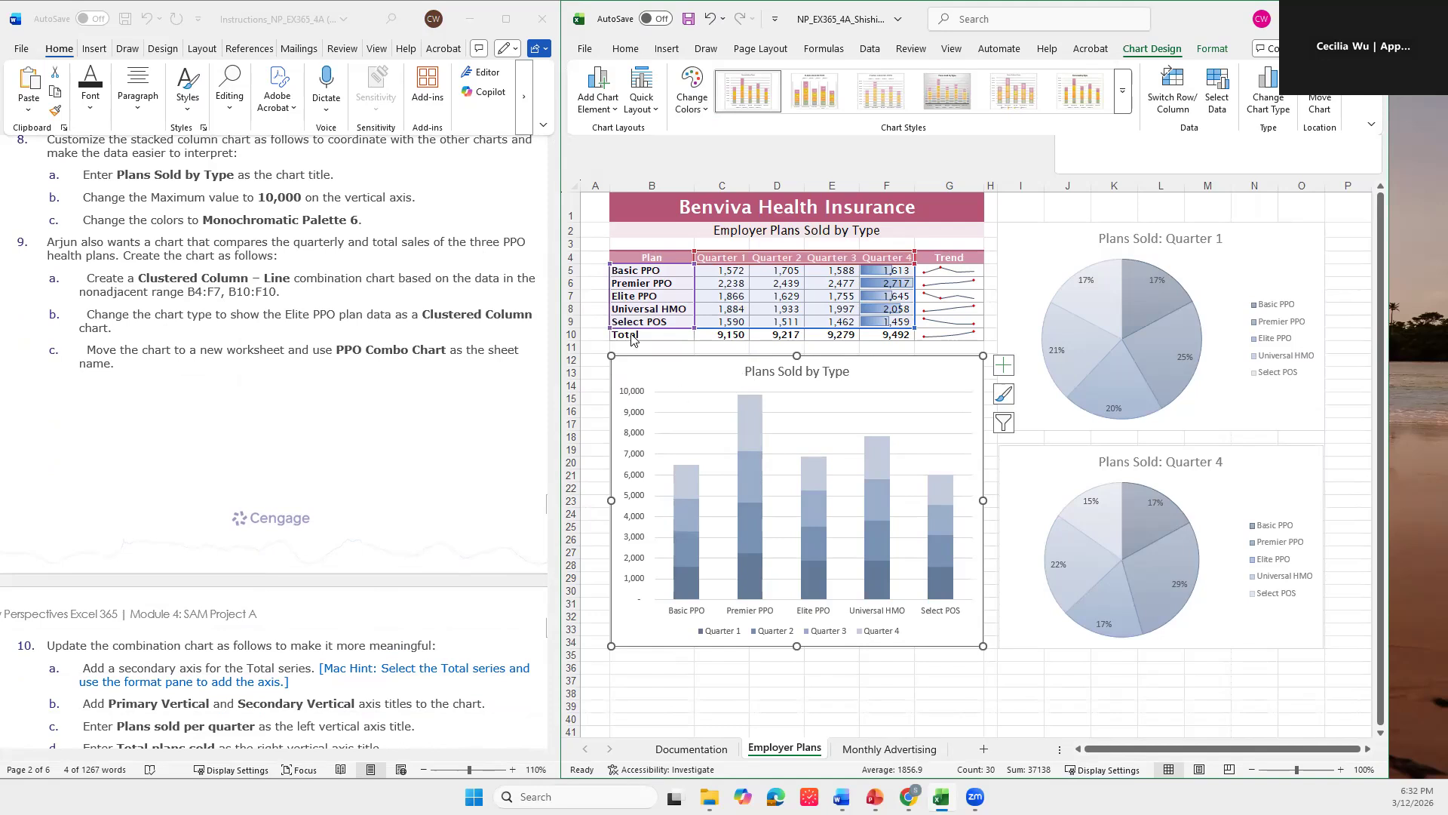
left_click(804, 274)
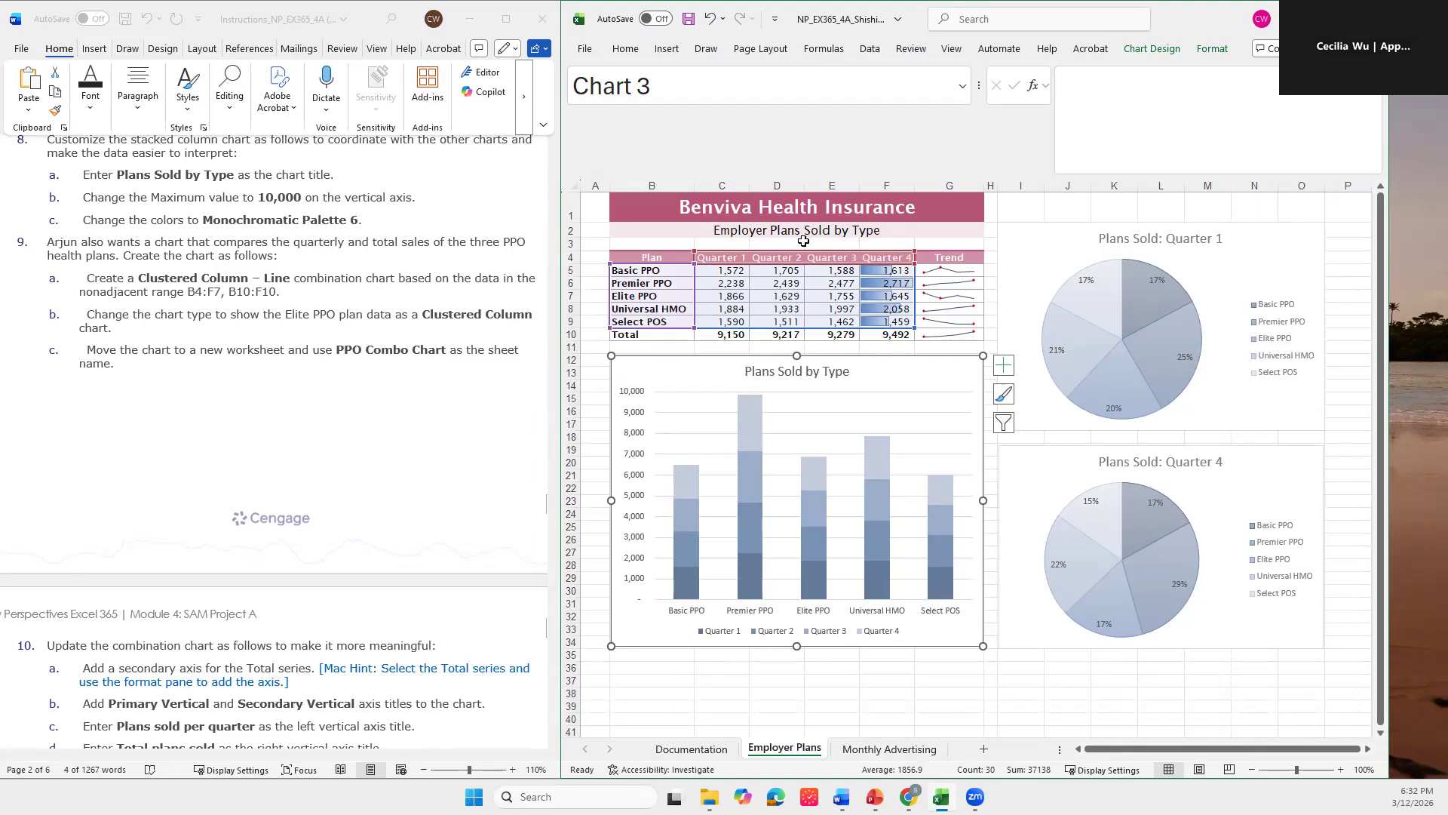
left_click(637, 258)
left_click_drag(638, 258, 861, 296)
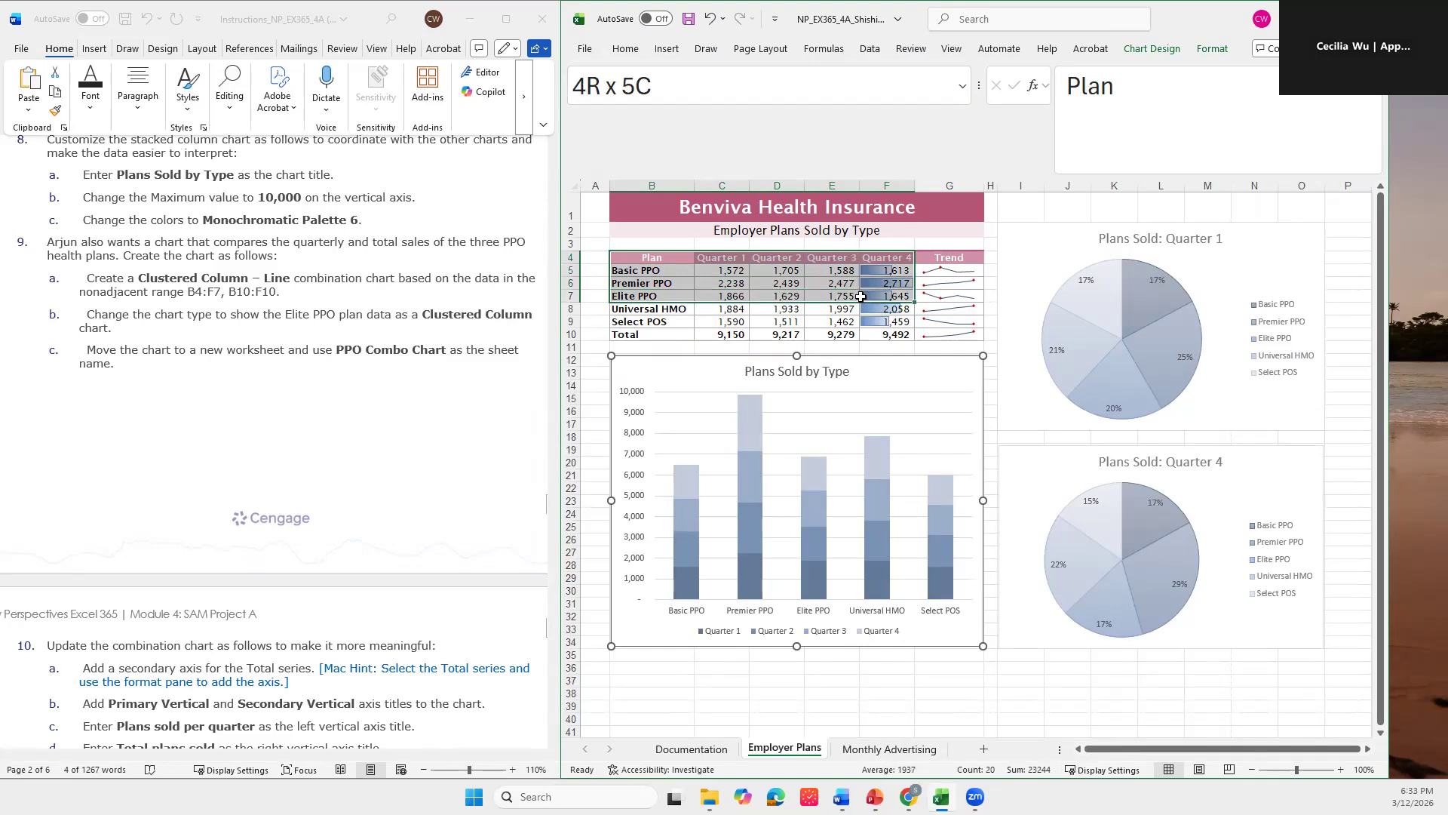
left_click_drag(860, 297, 861, 297)
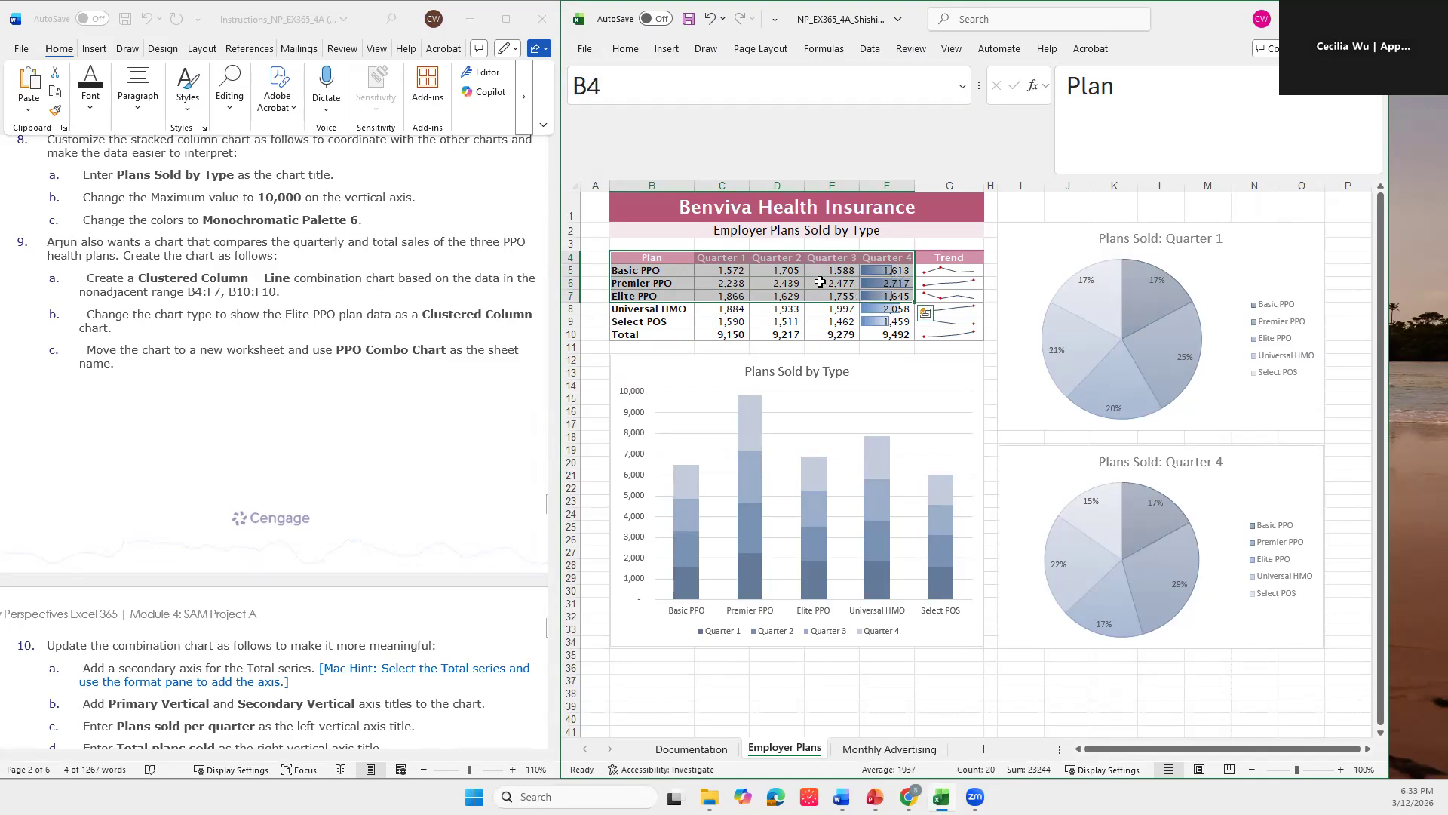
left_click(625, 336, "ctrl")
left_click_drag(625, 335, 875, 332)
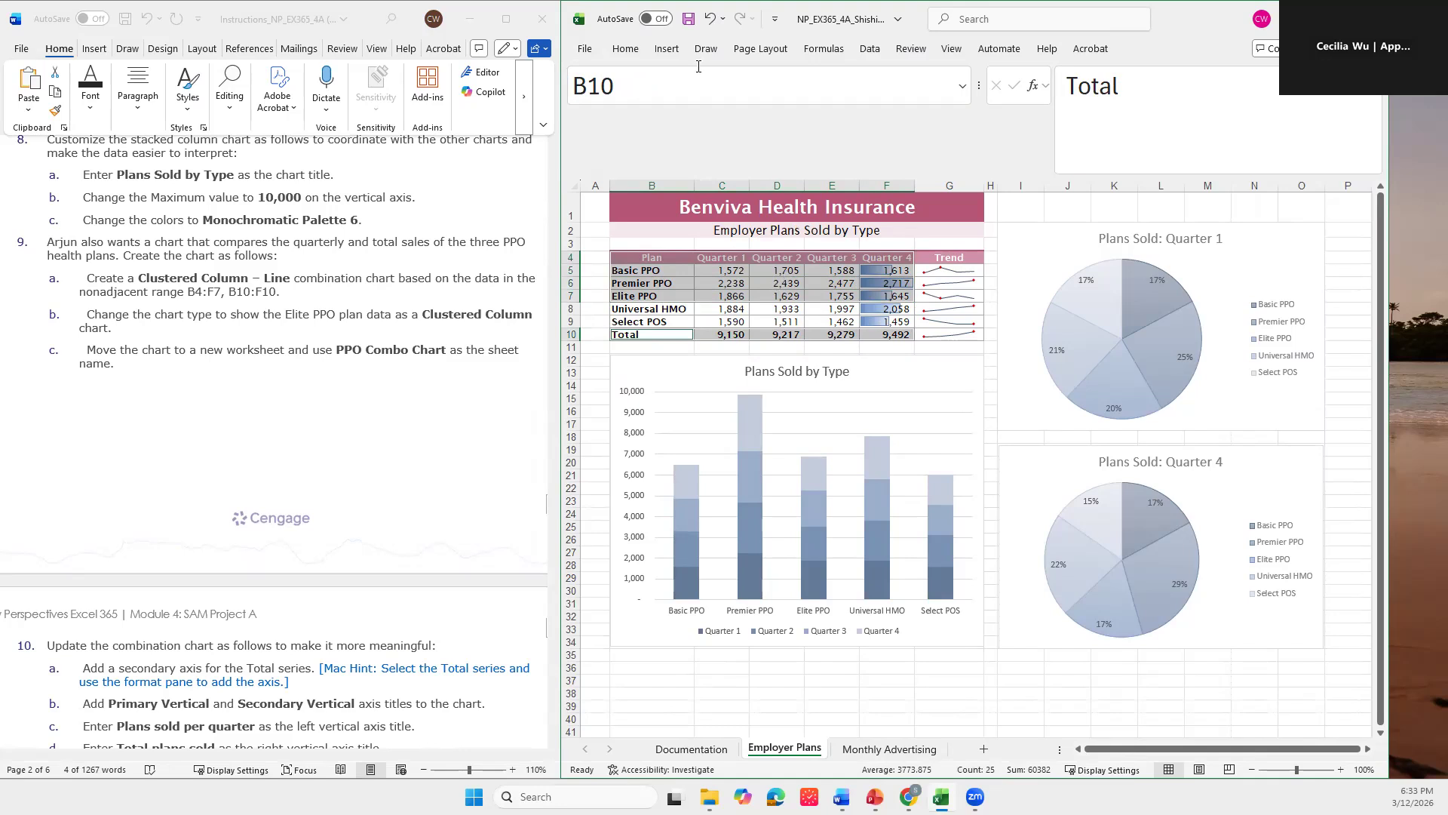
left_click(667, 50)
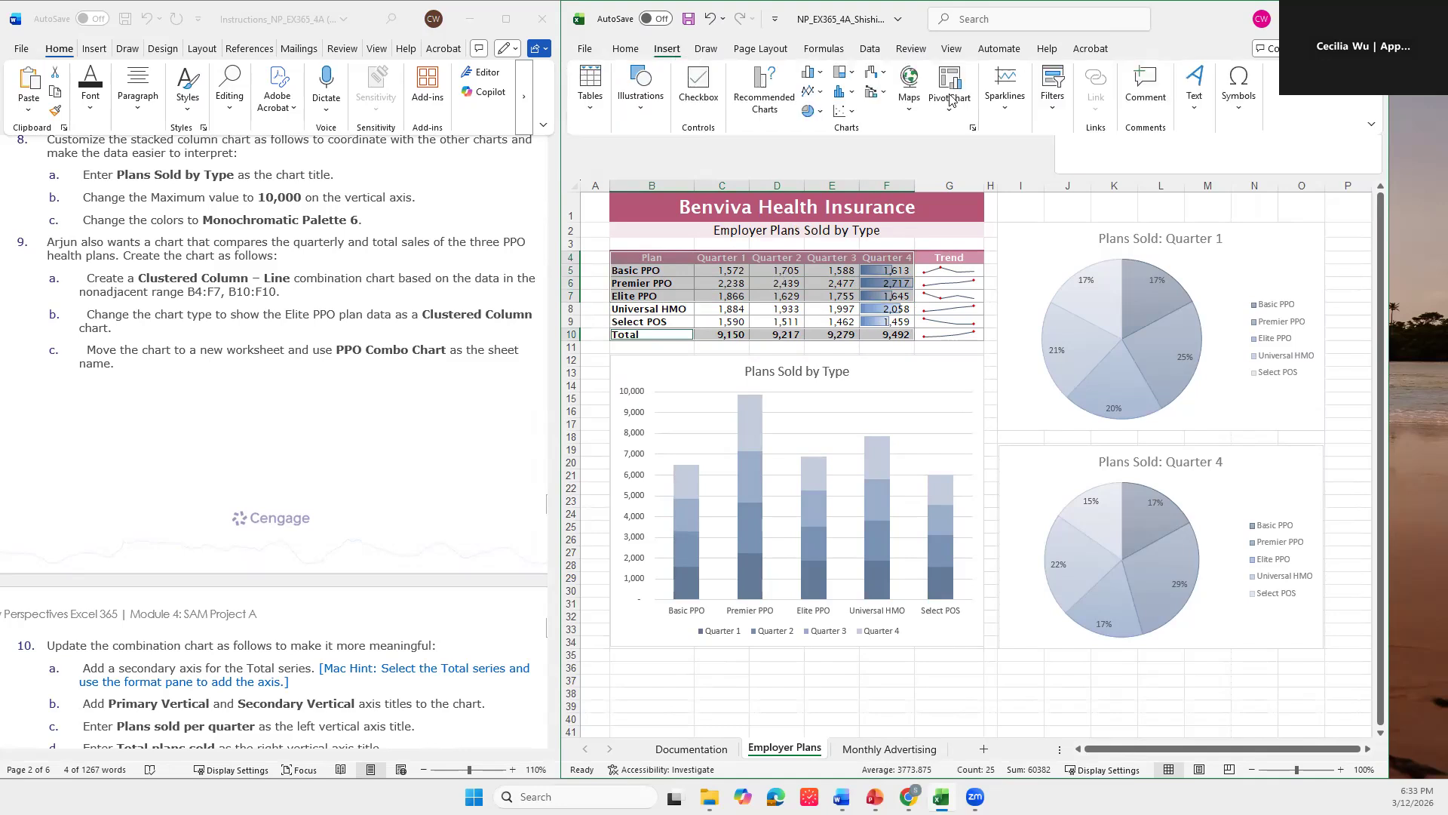
left_click(974, 129)
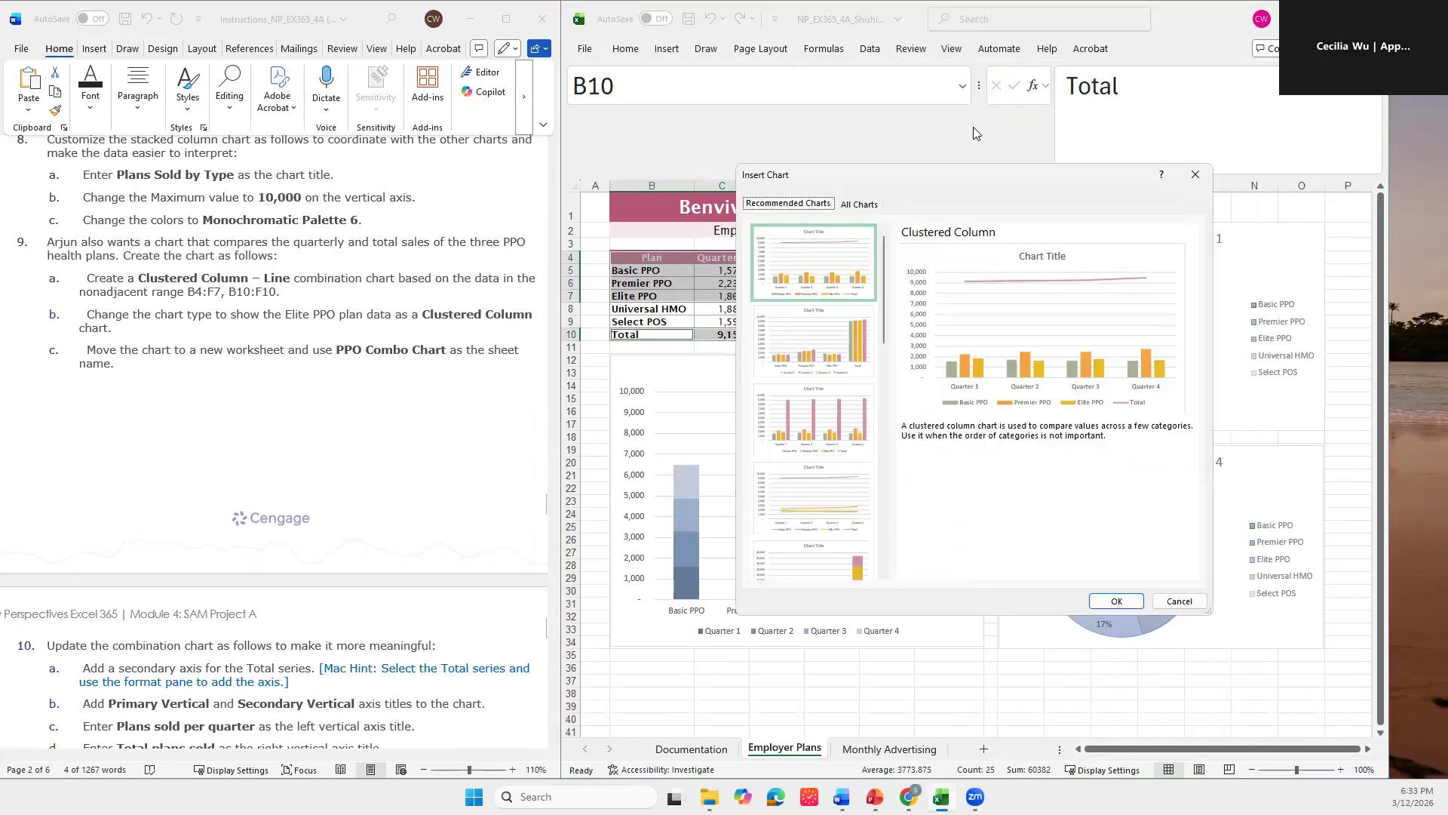
left_click(860, 203)
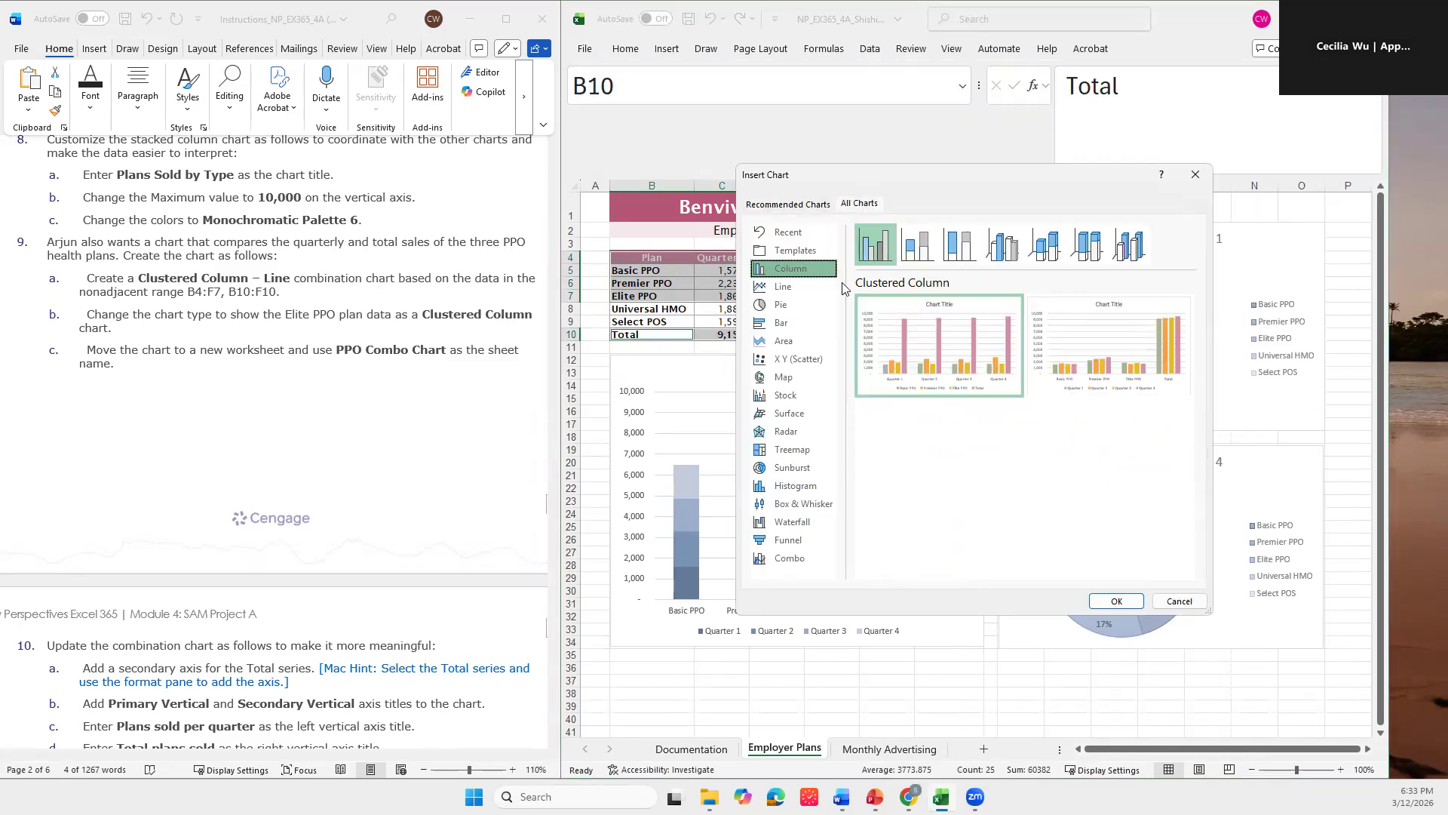
left_click(786, 560)
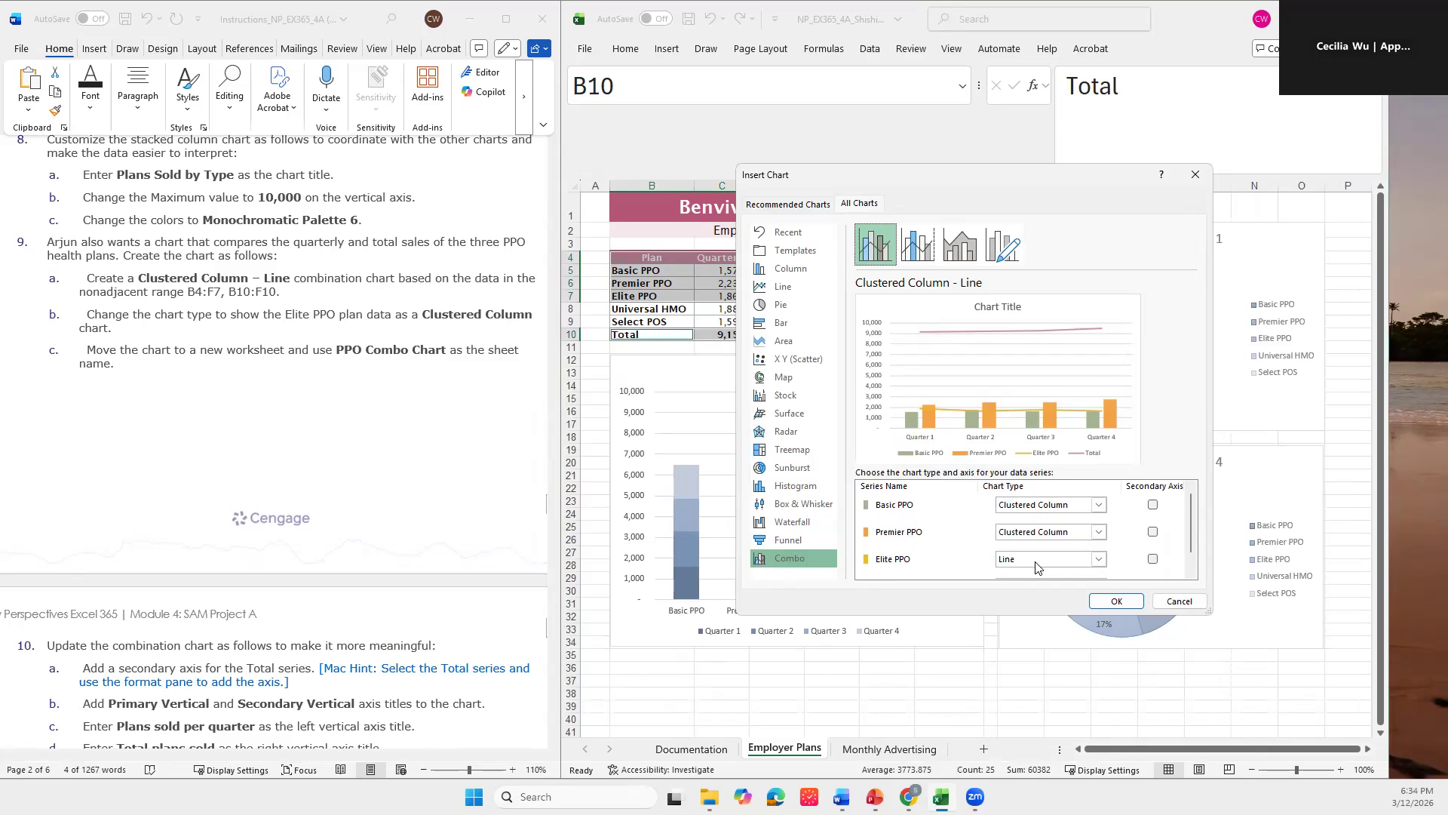
Step: Set the Elite PPO series to Clustered Column and insert the combo chart
left_click(1098, 559)
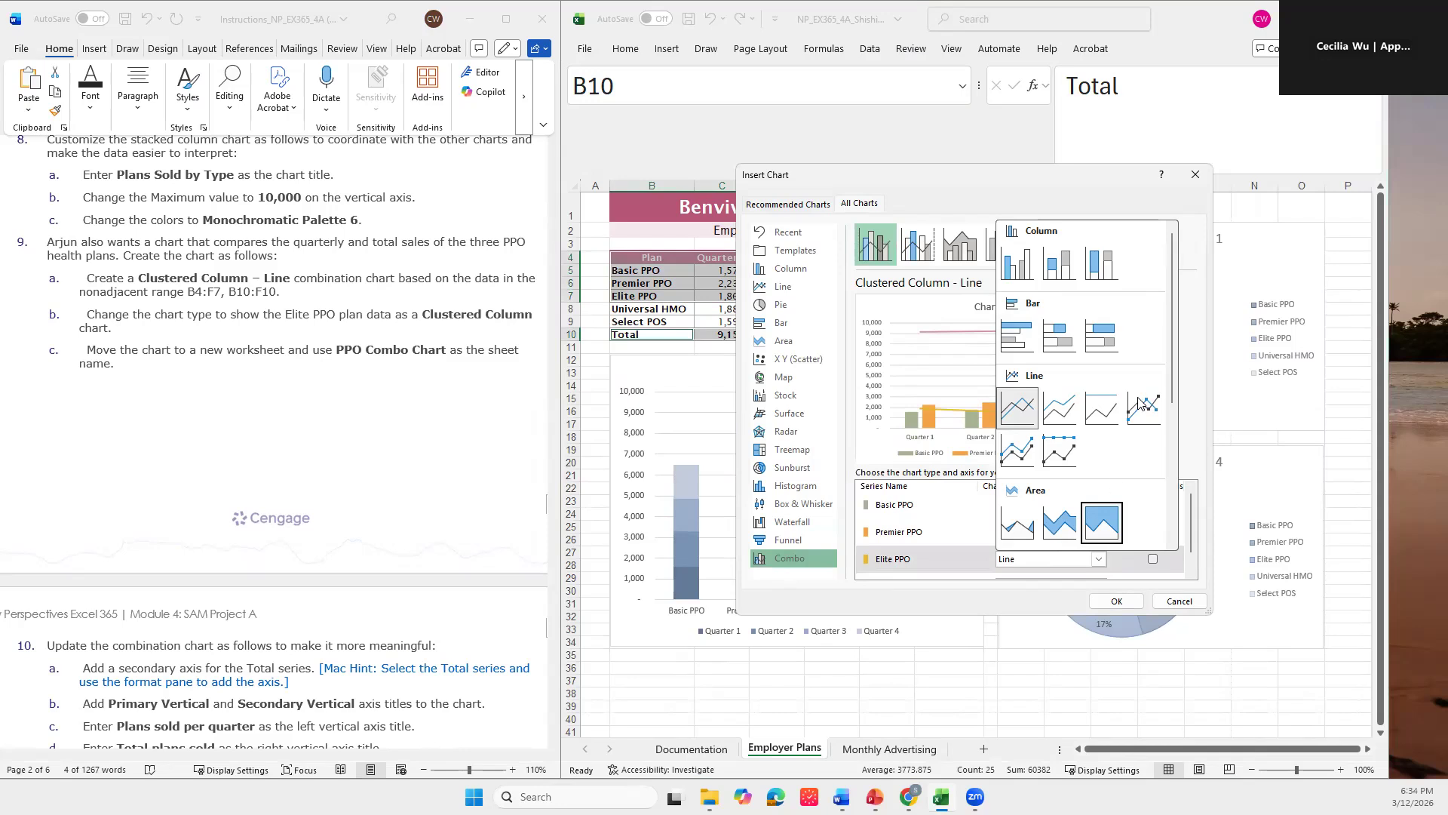
left_click(1027, 262)
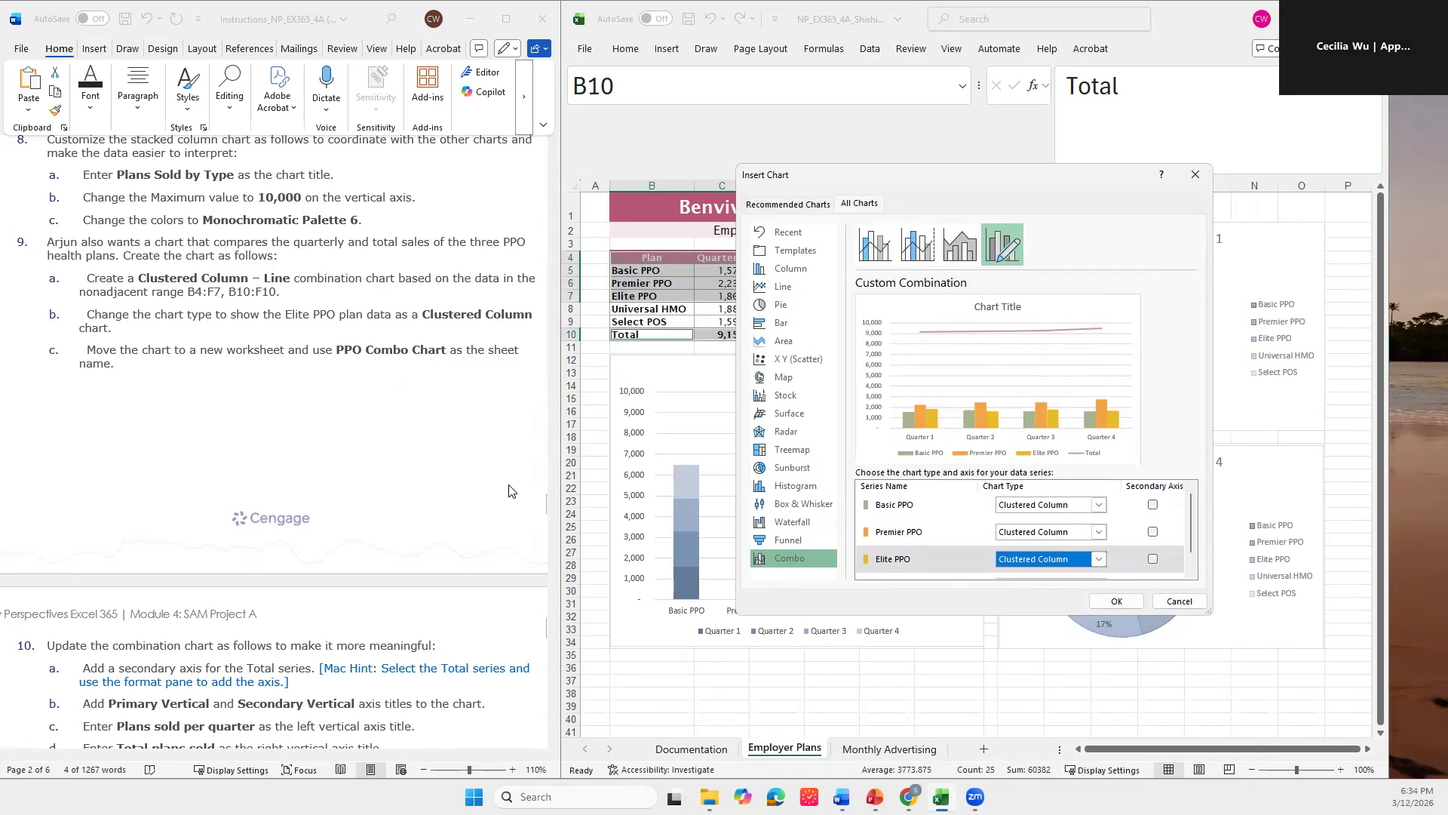
left_click(1115, 601)
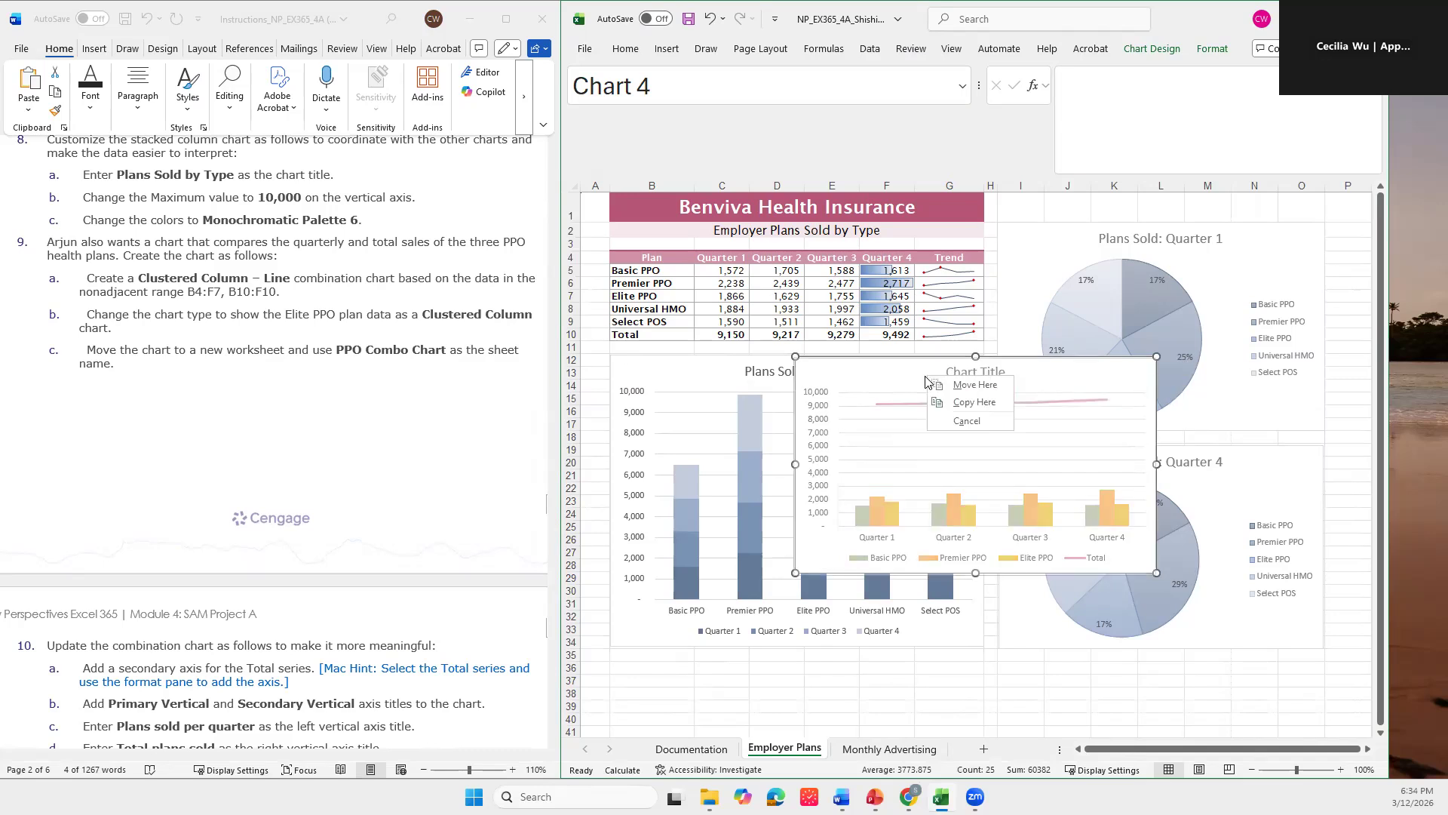
Step: Move the combo chart from the Employer Plans worksheet to a new chart sheet
right_click(908, 375)
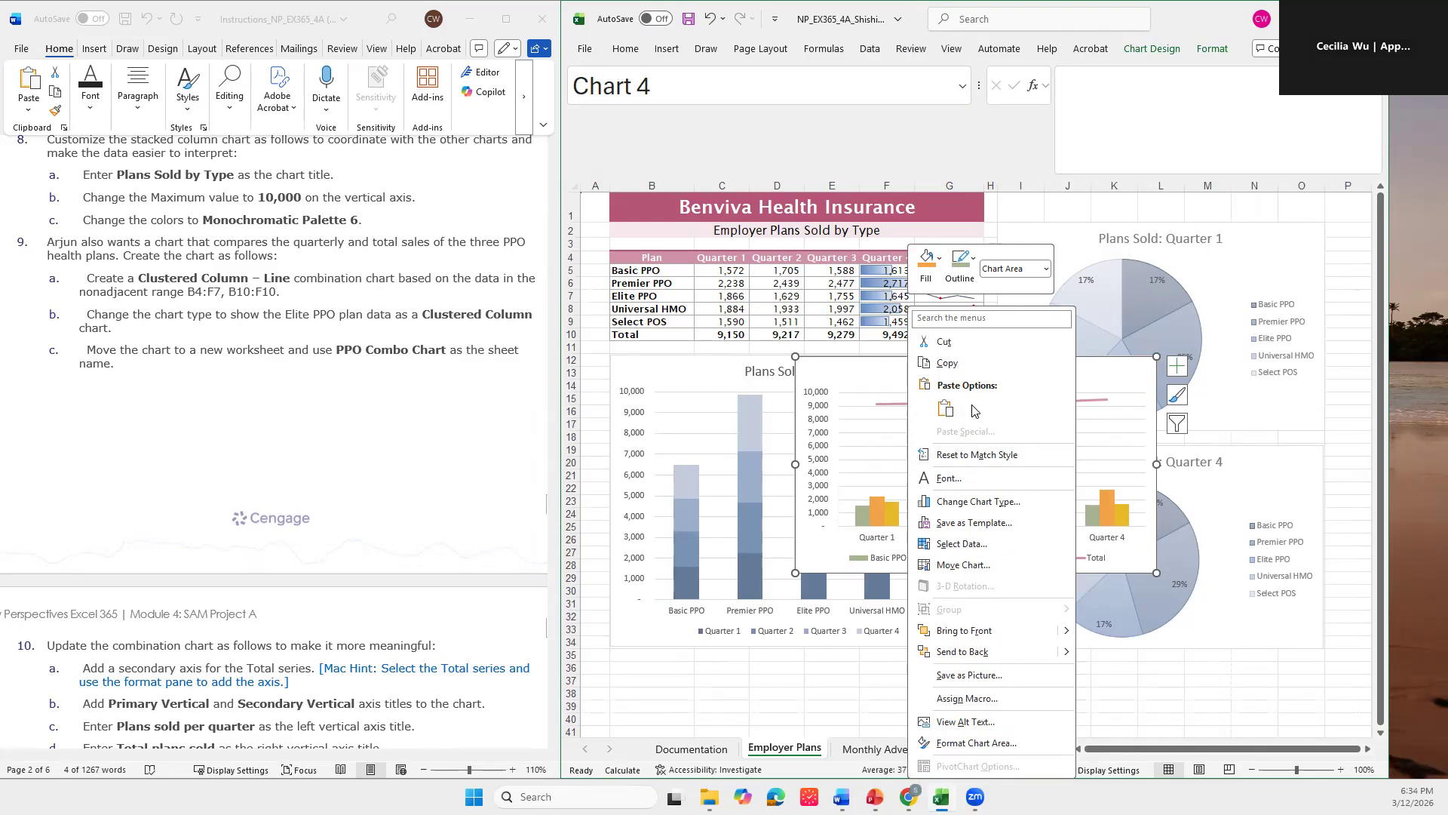
left_click(950, 565)
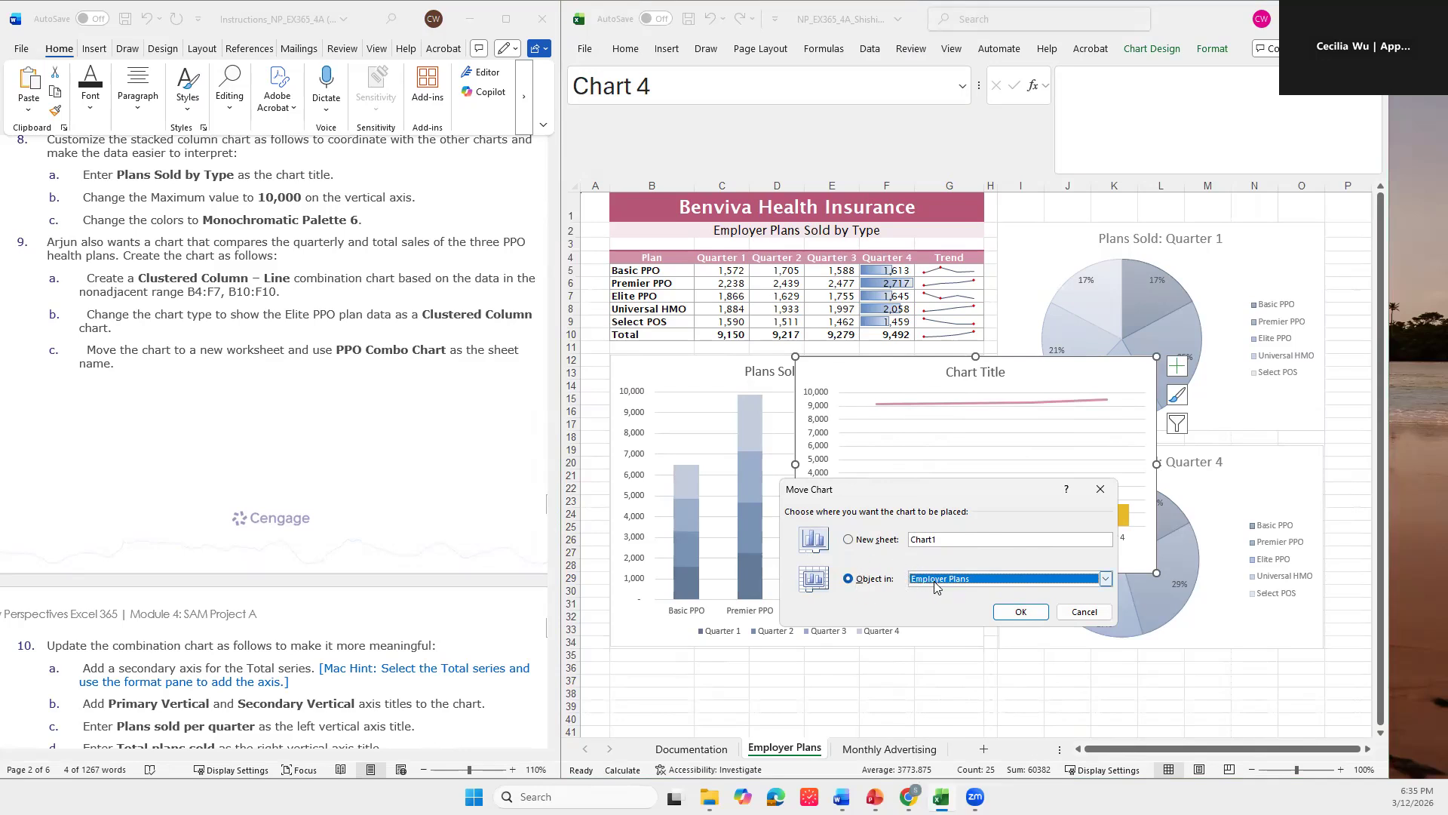
left_click(857, 540)
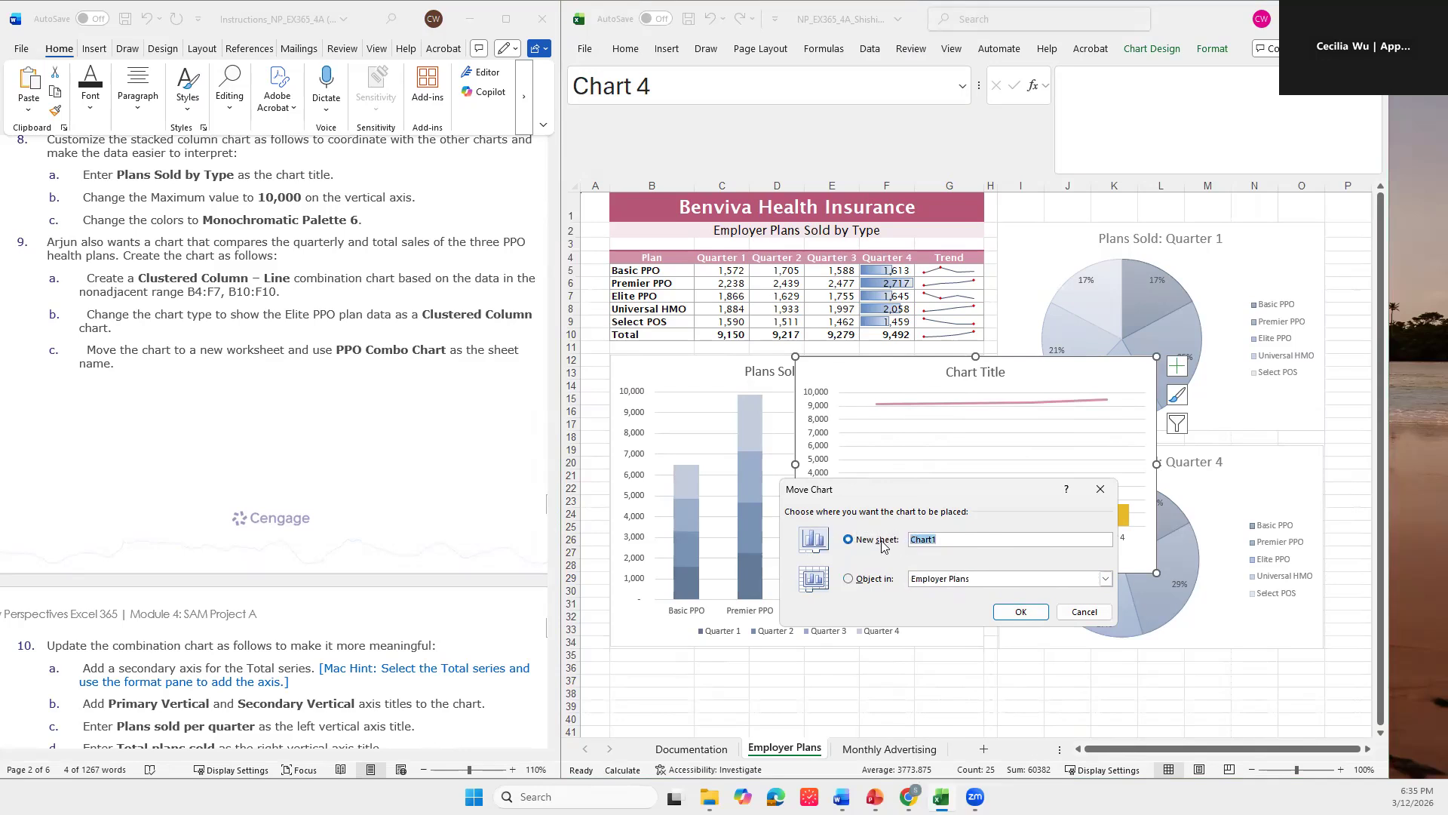
left_click(1021, 612)
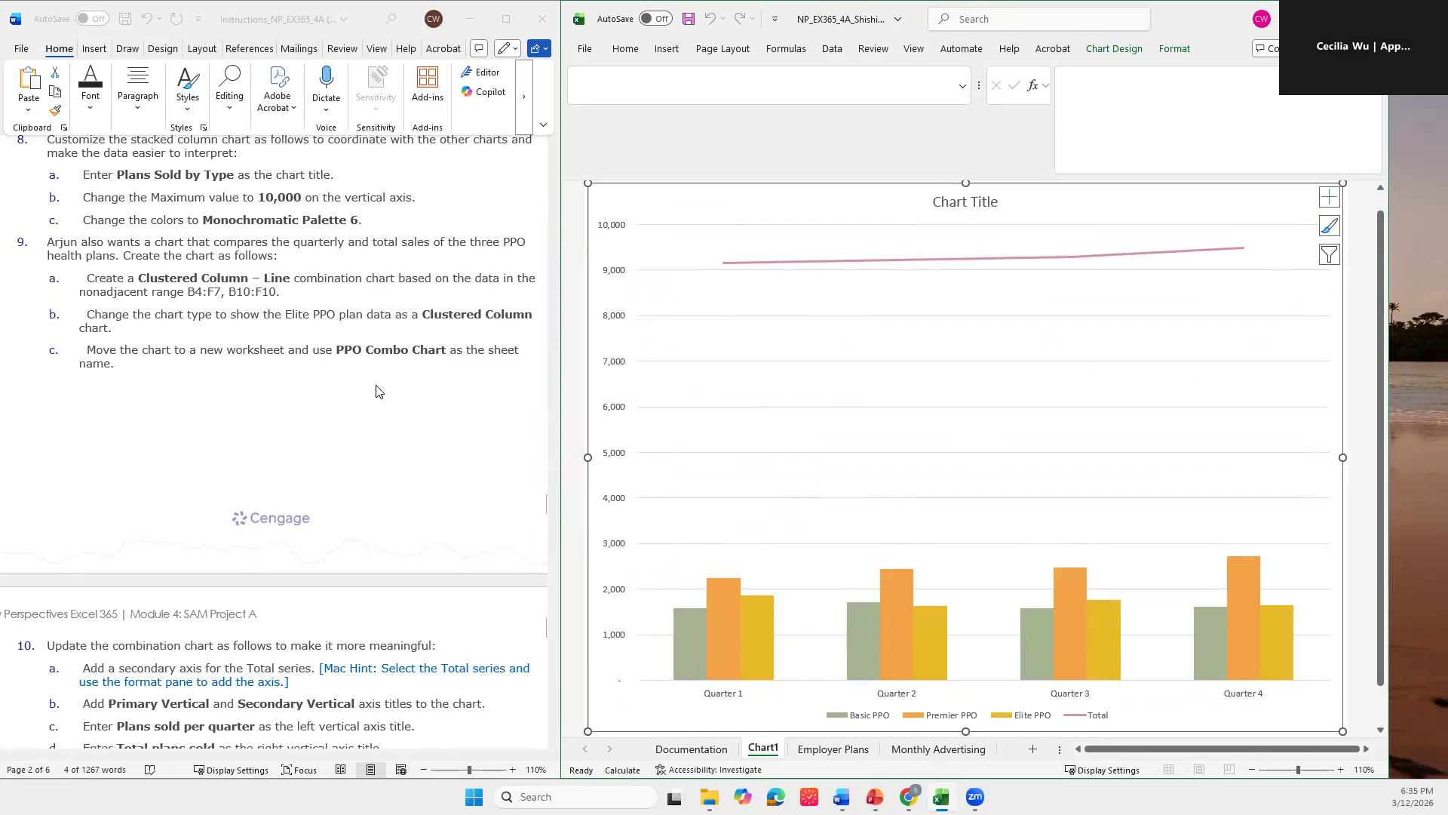
Step: Copy the sheet name from the instructions document and rename the new chart sheet PPO Combo Chart in the workbook
left_click(352, 361)
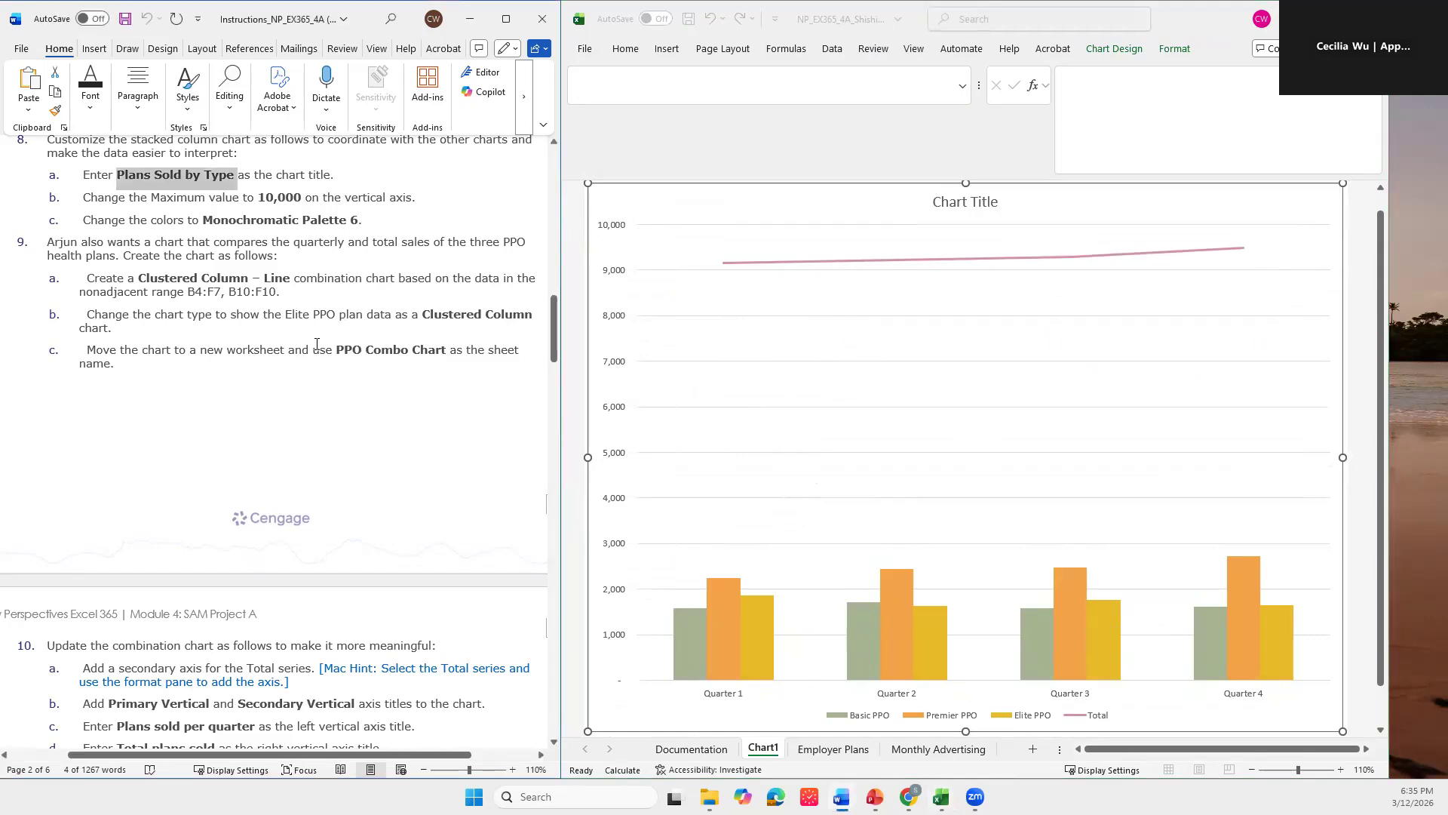
left_click_drag(337, 349, 447, 352)
key("ctrl+c")
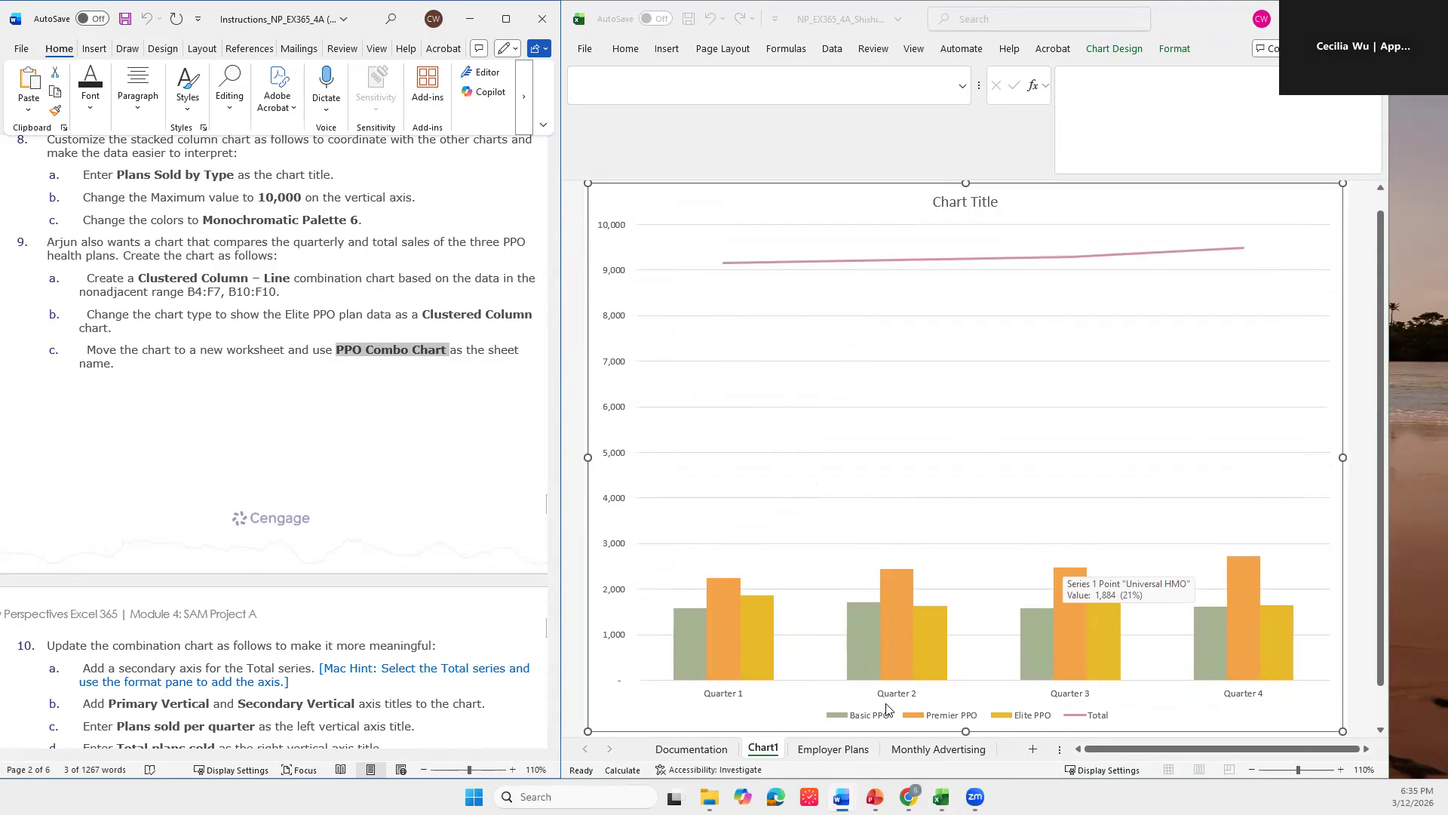
double_click(763, 748)
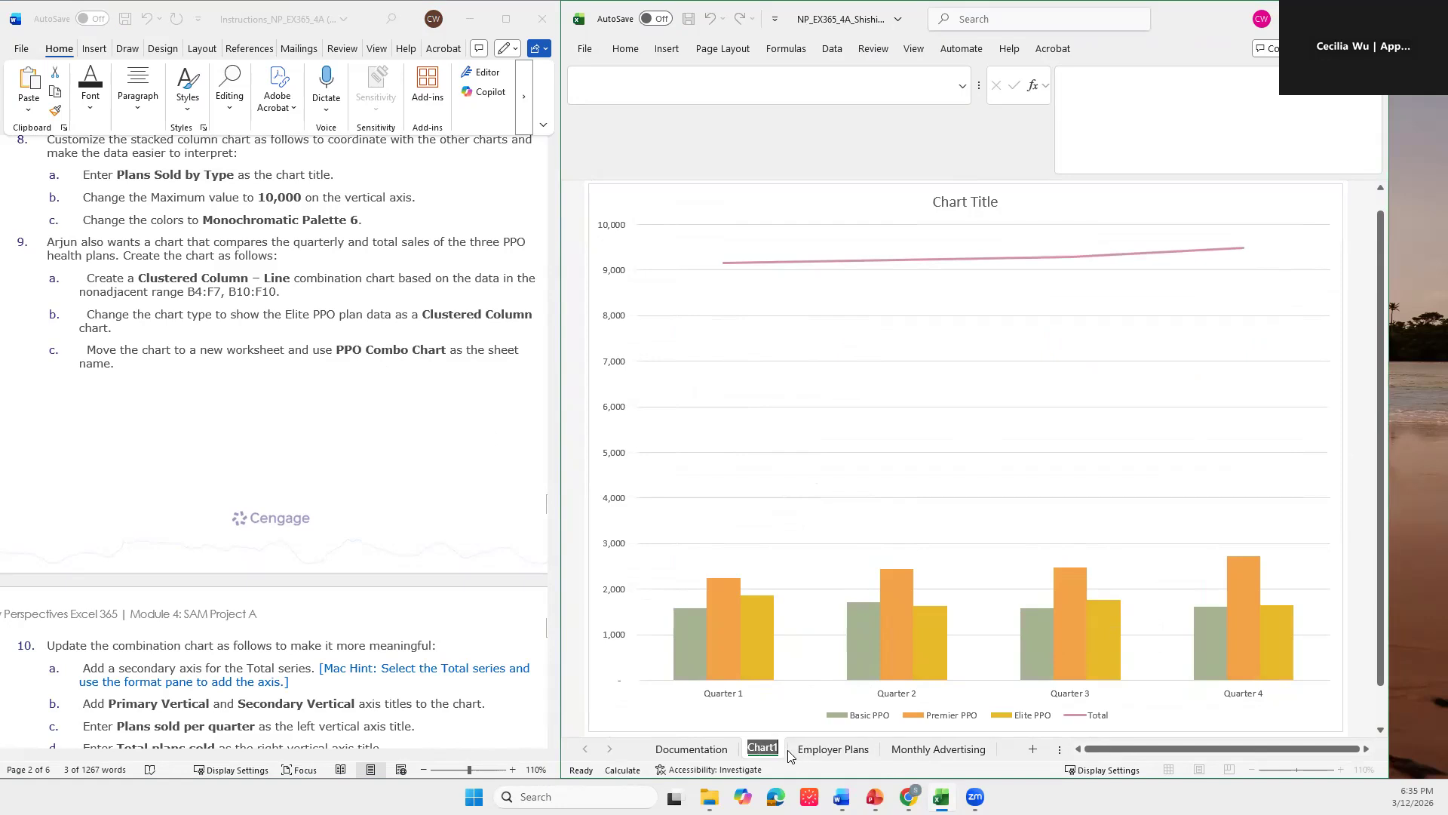
key("ctrl+v")
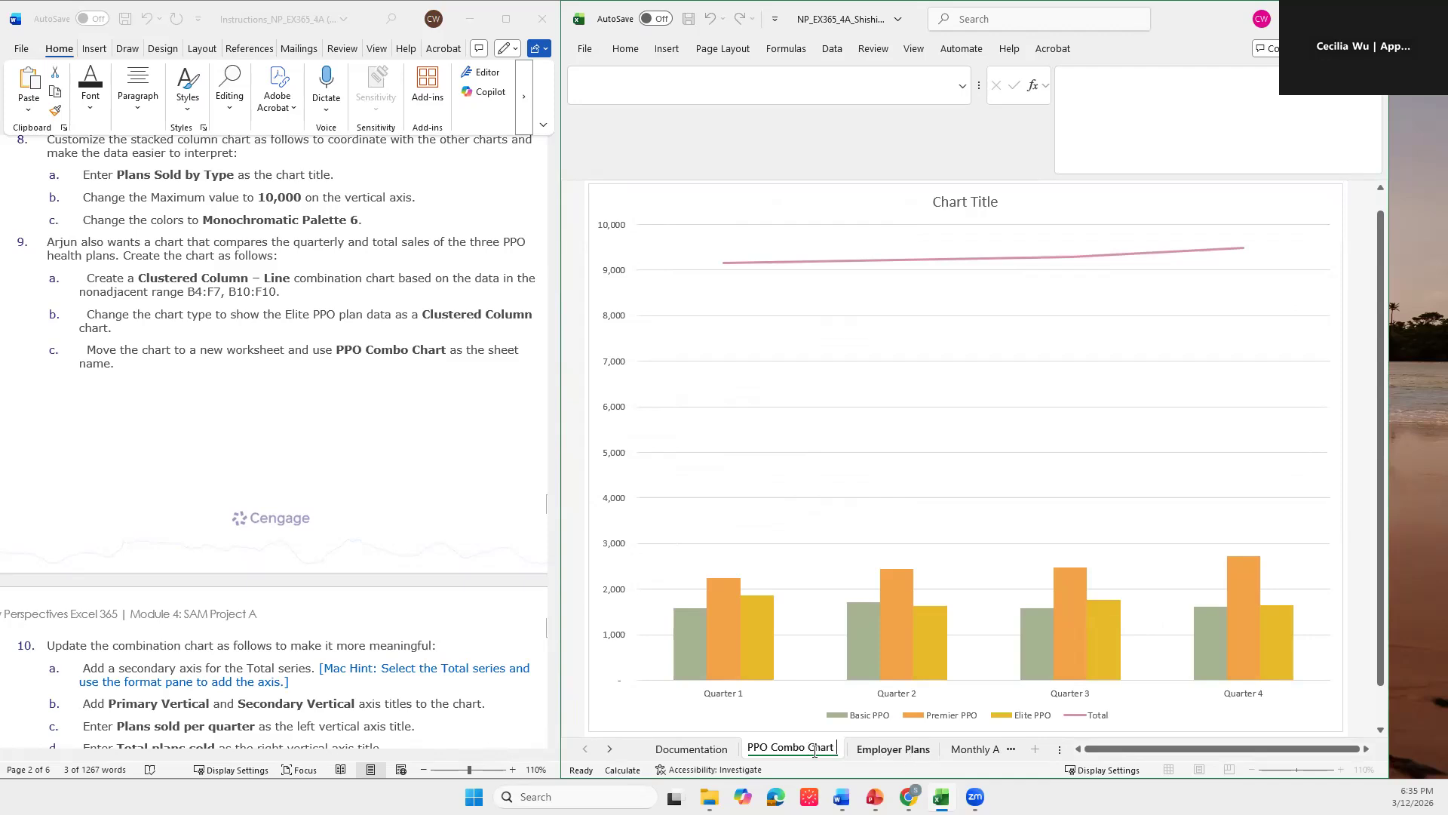
key("Return")
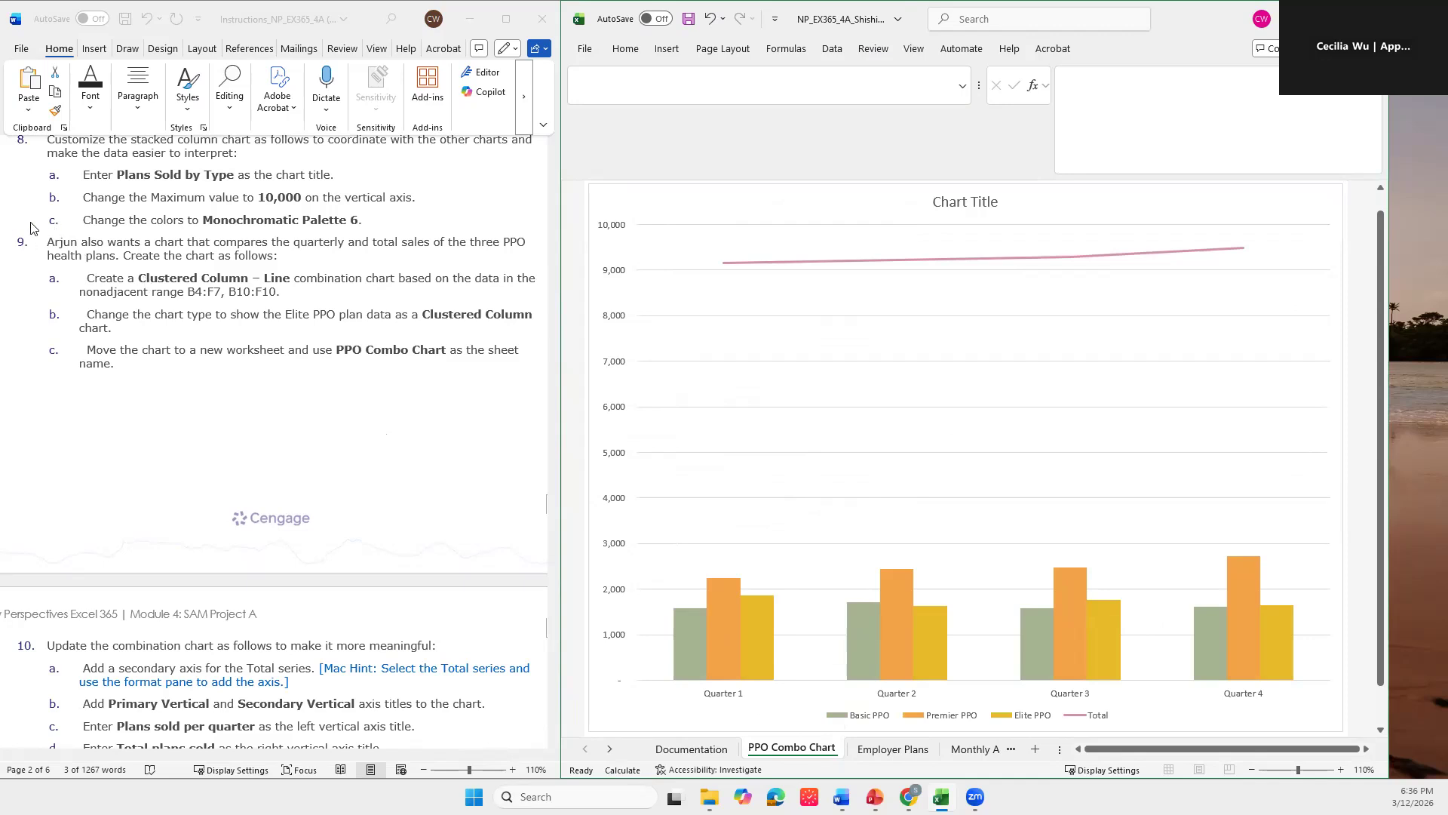
Step: Plot the Total series of the PPO combo chart on a secondary axis, keeping its Line chart type
scroll(260, 572, "down", 5)
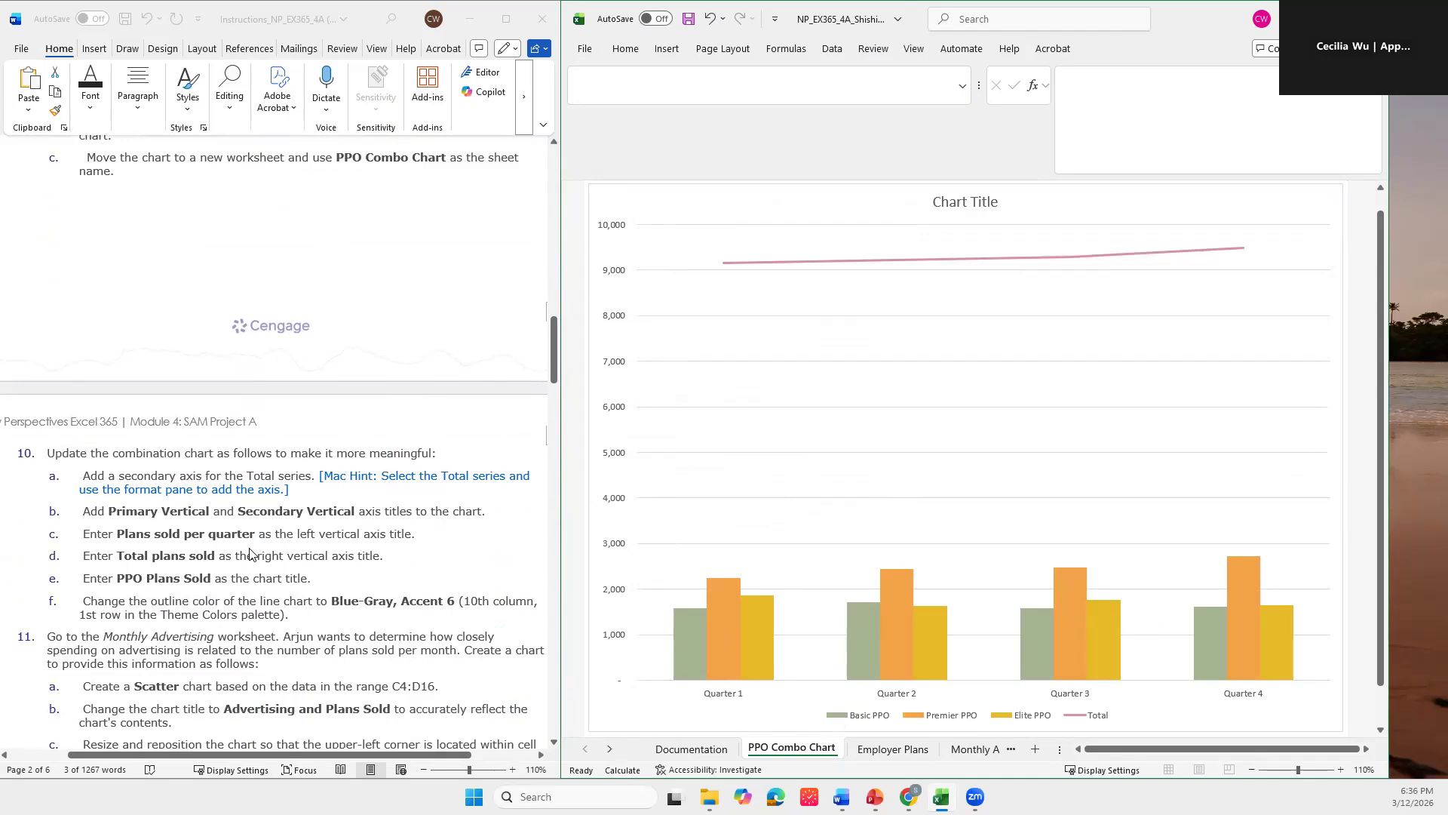
scroll(253, 558, "down", 1)
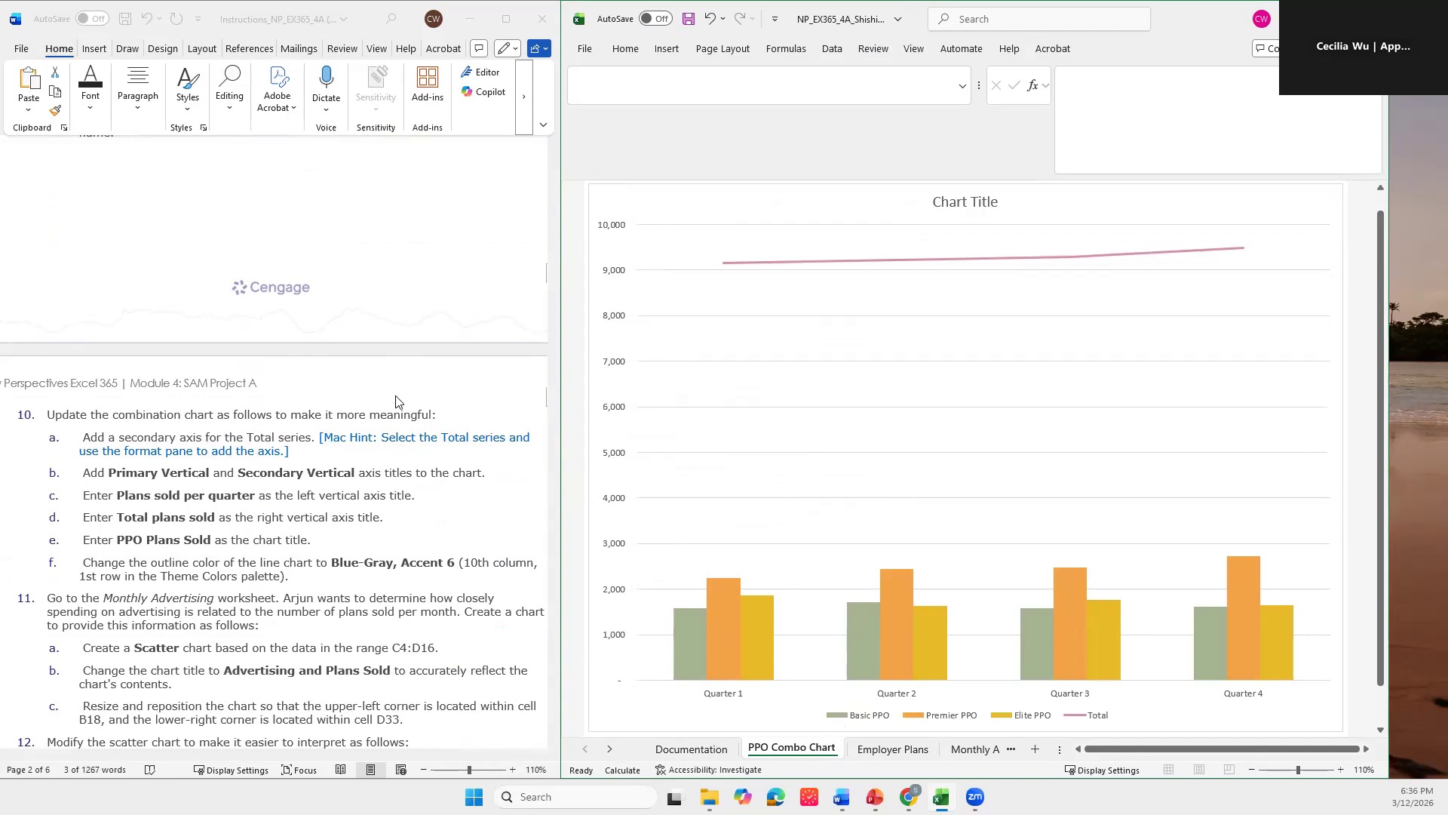
left_click(1059, 335)
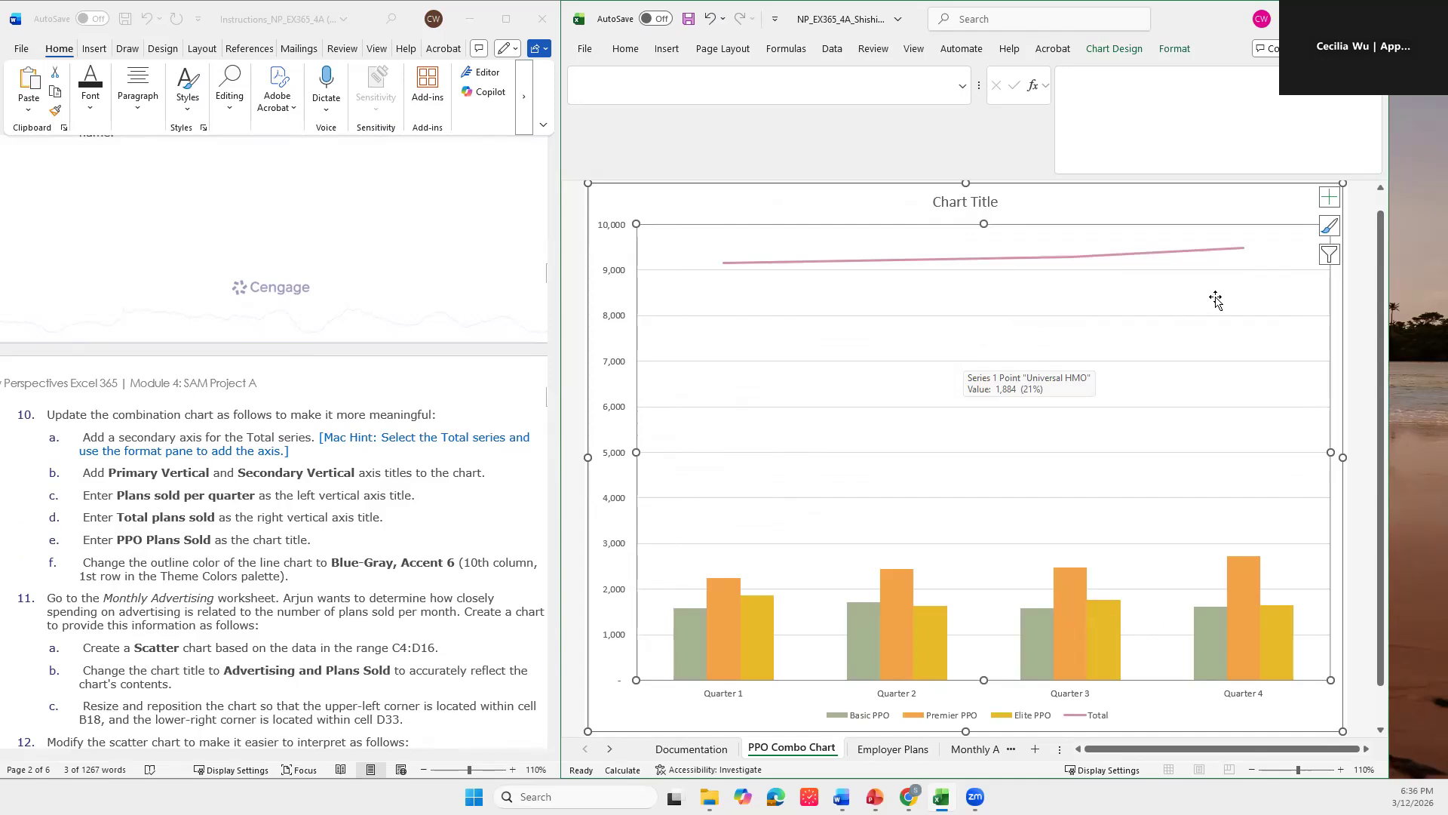
left_click(1116, 52)
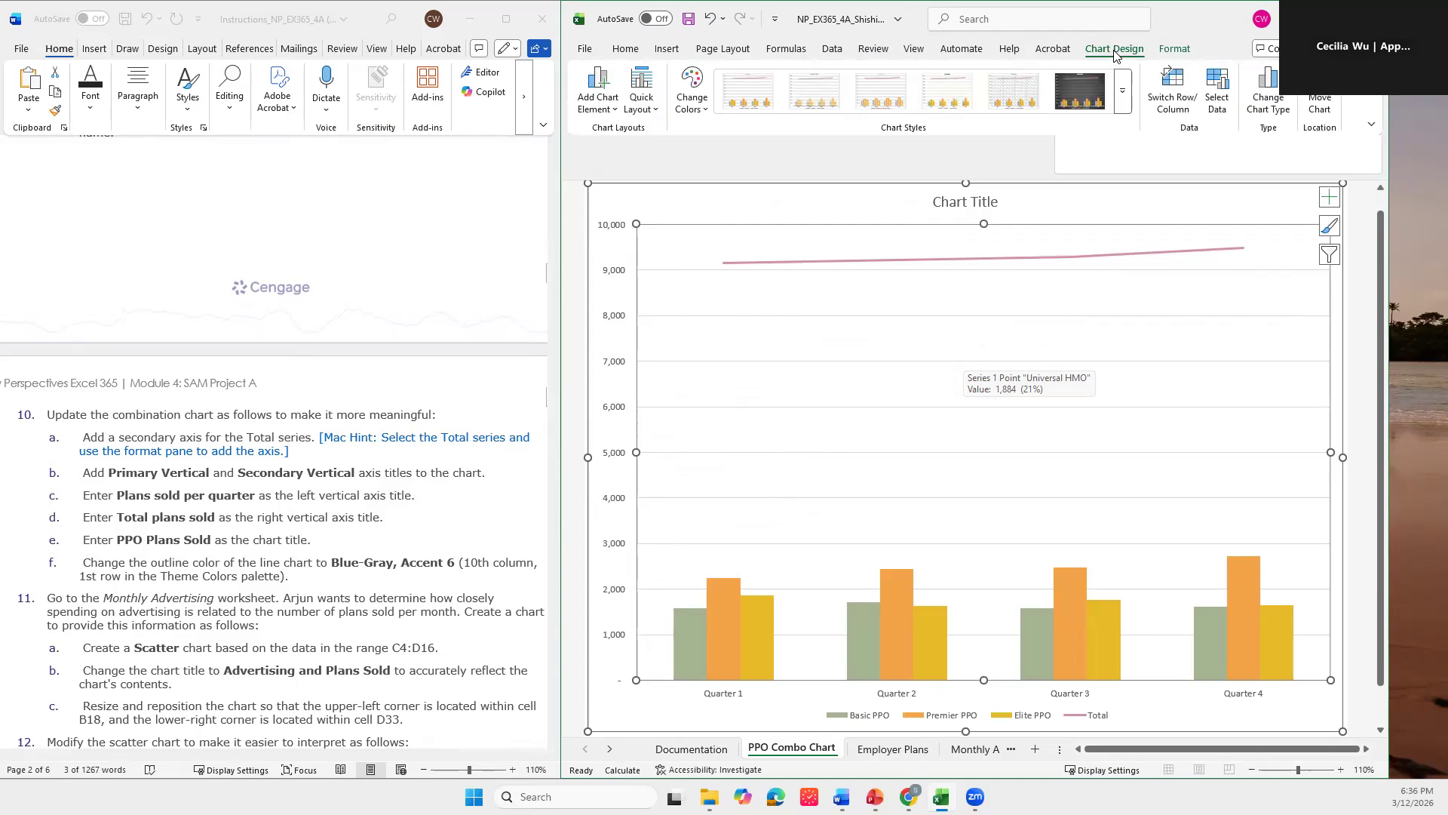
left_click(1270, 105)
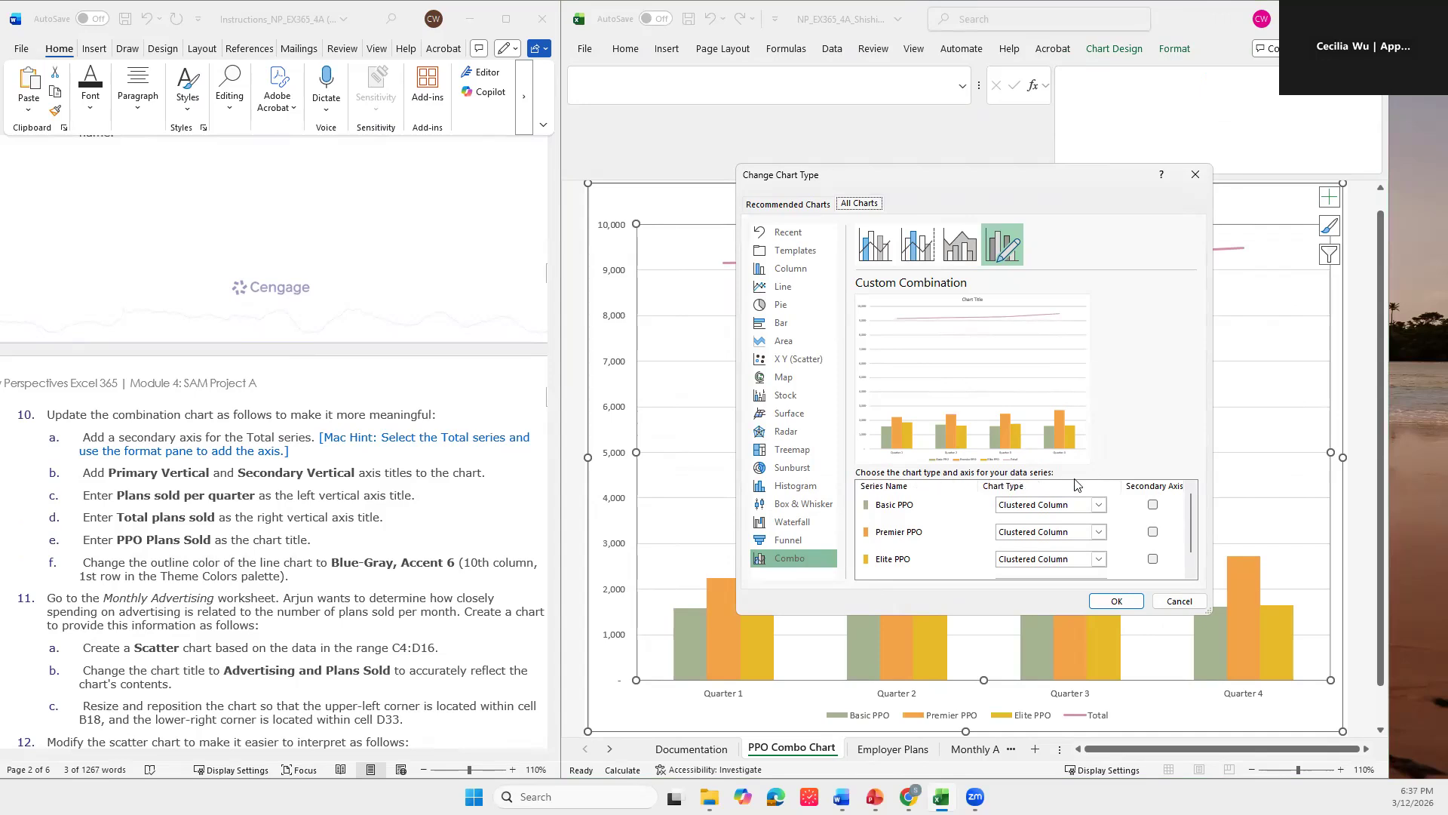
left_click_drag(1188, 528, 1193, 541)
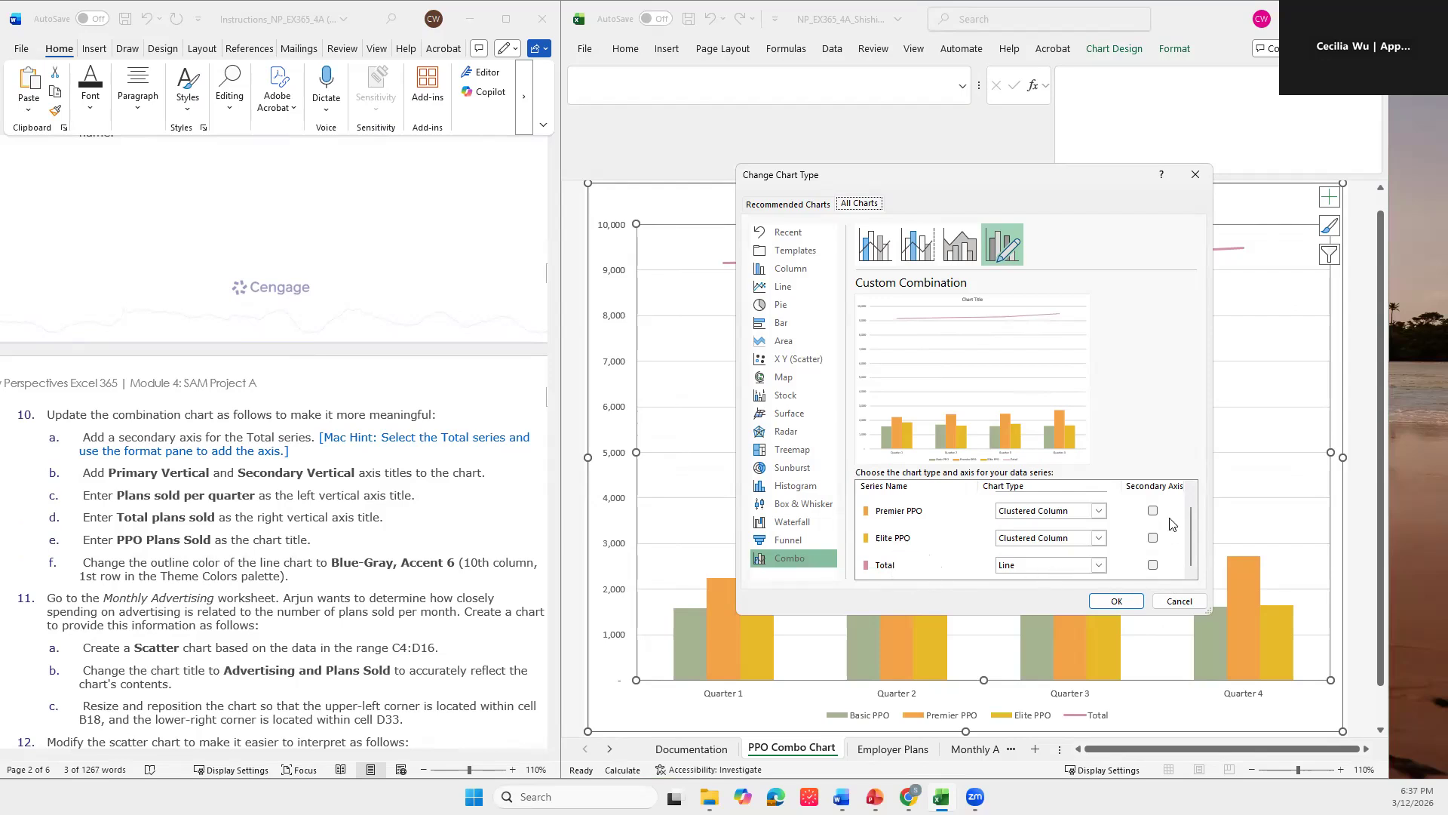
left_click(1152, 565)
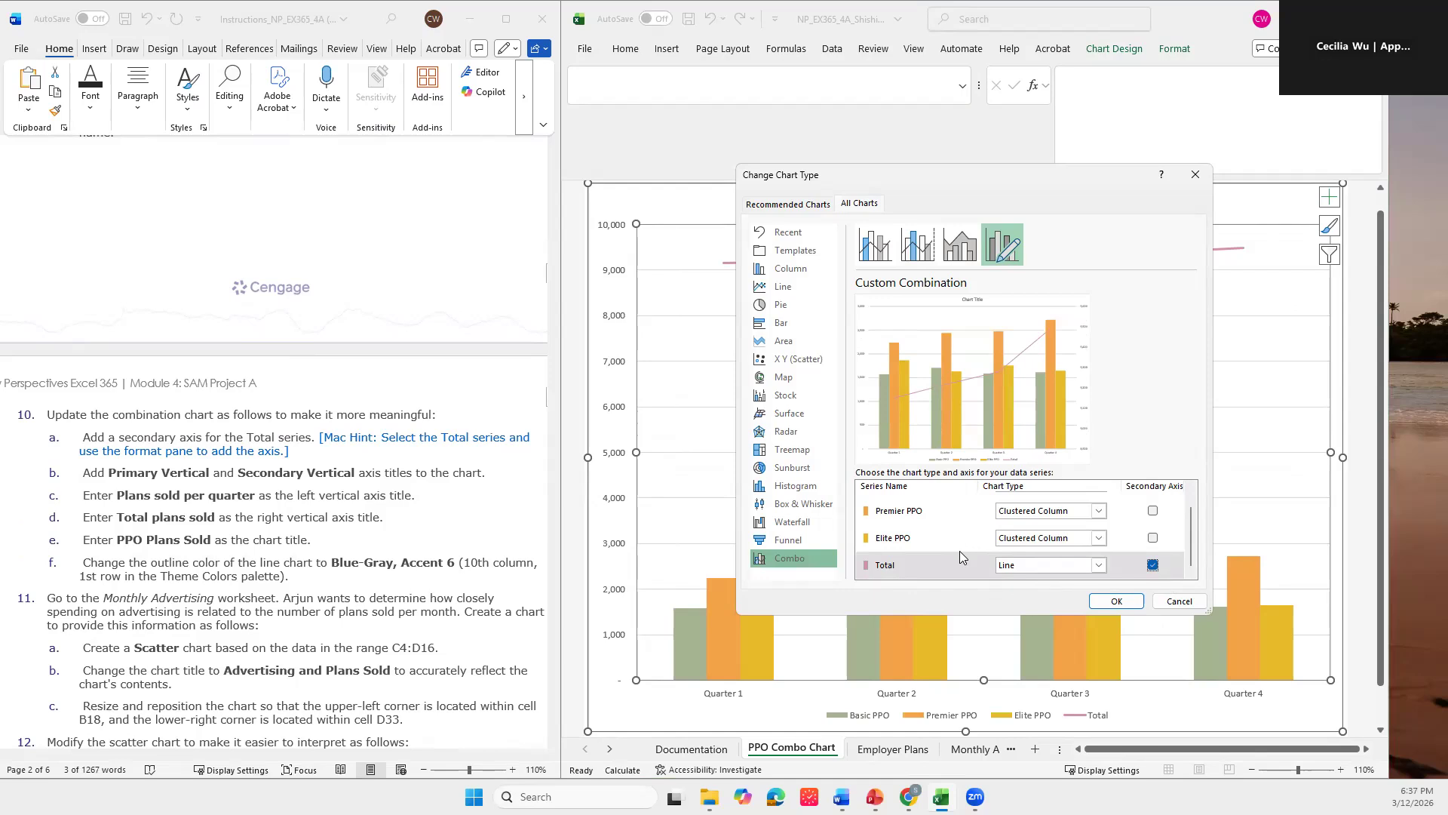
left_click(1114, 601)
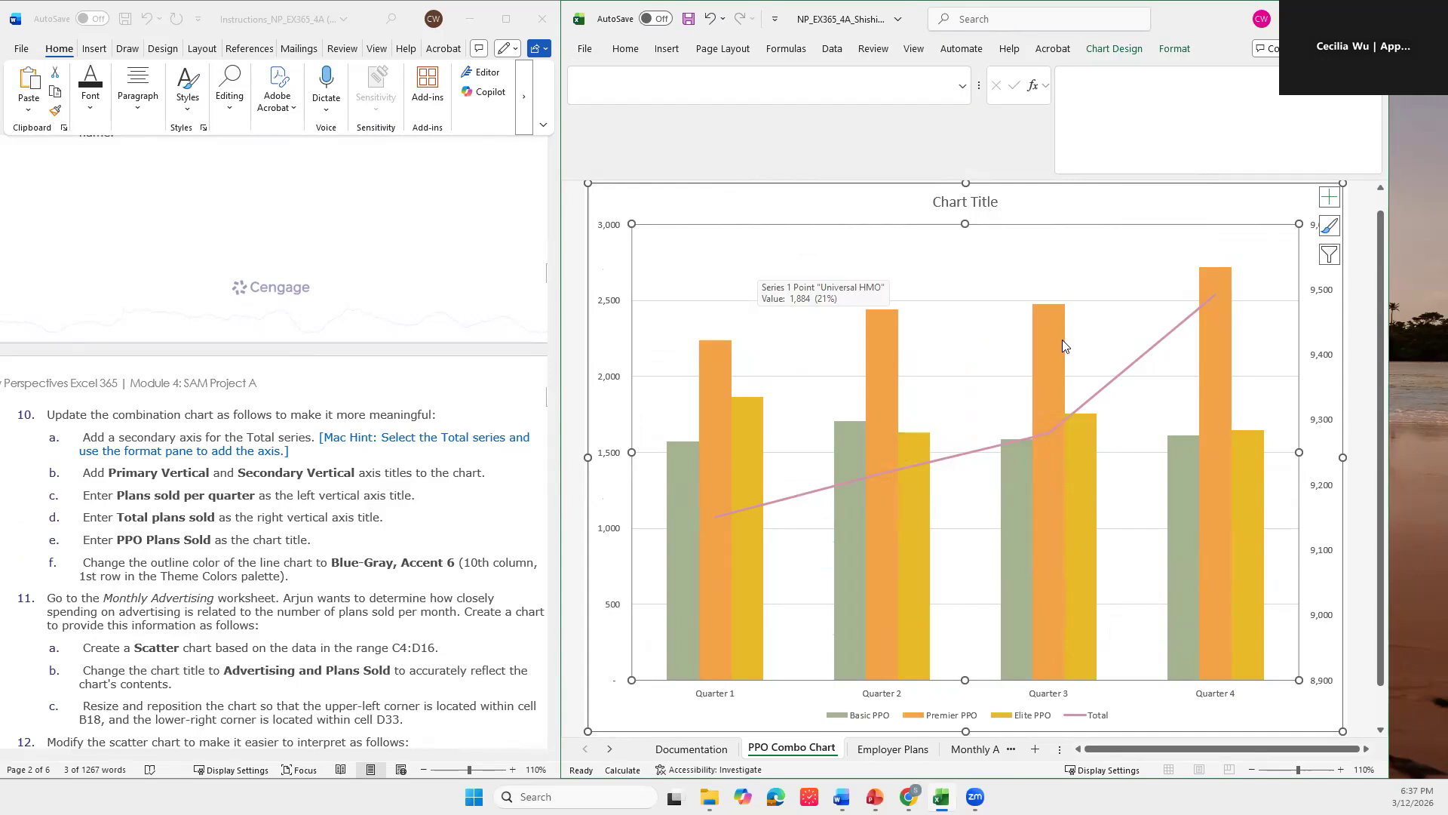
Step: Add Primary Vertical and Secondary Vertical axis titles to the combo chart
scroll(254, 514, "down", 1)
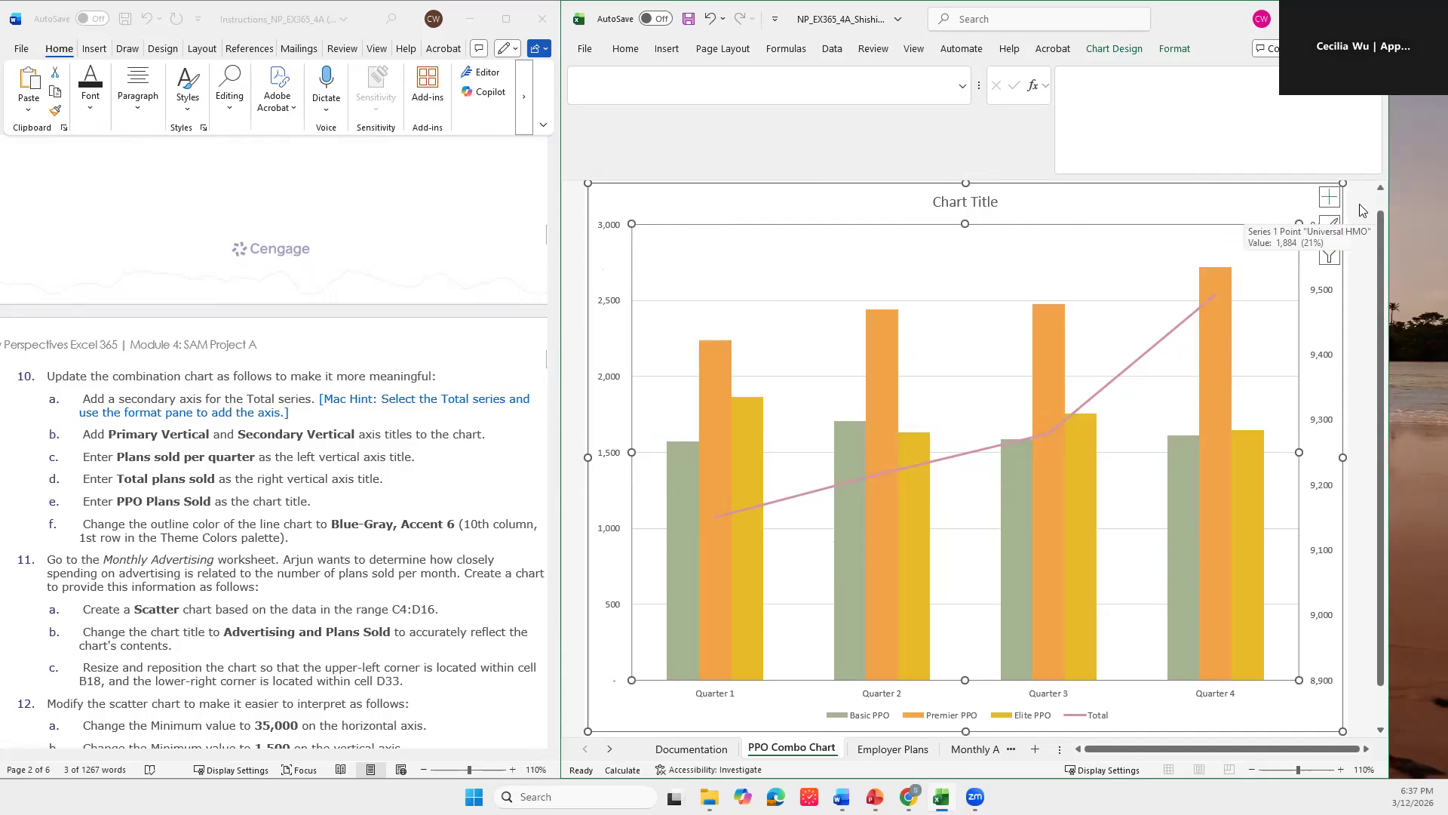
left_click(1329, 199)
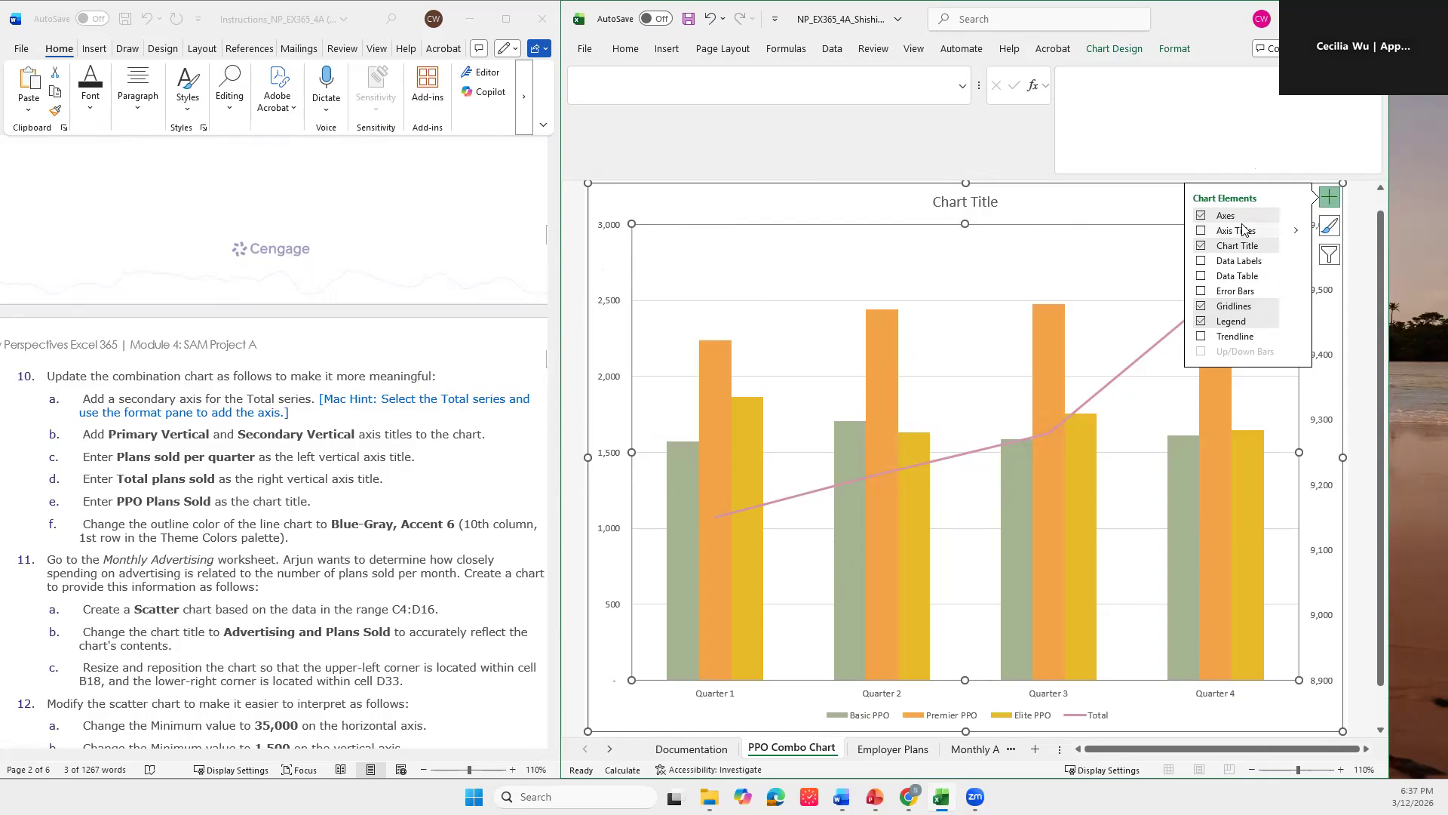
mouse_move(1299, 232)
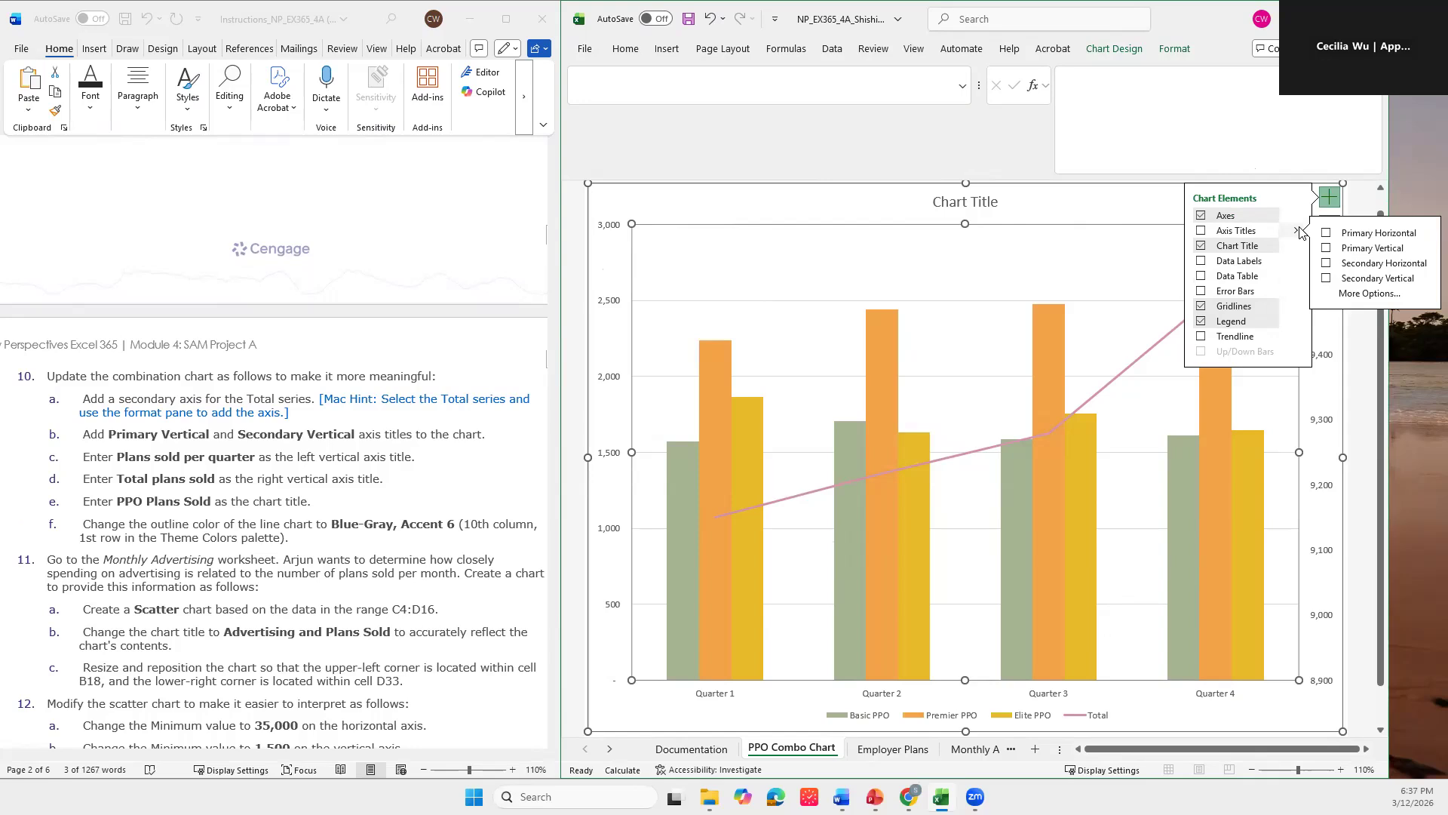
left_click(1326, 248)
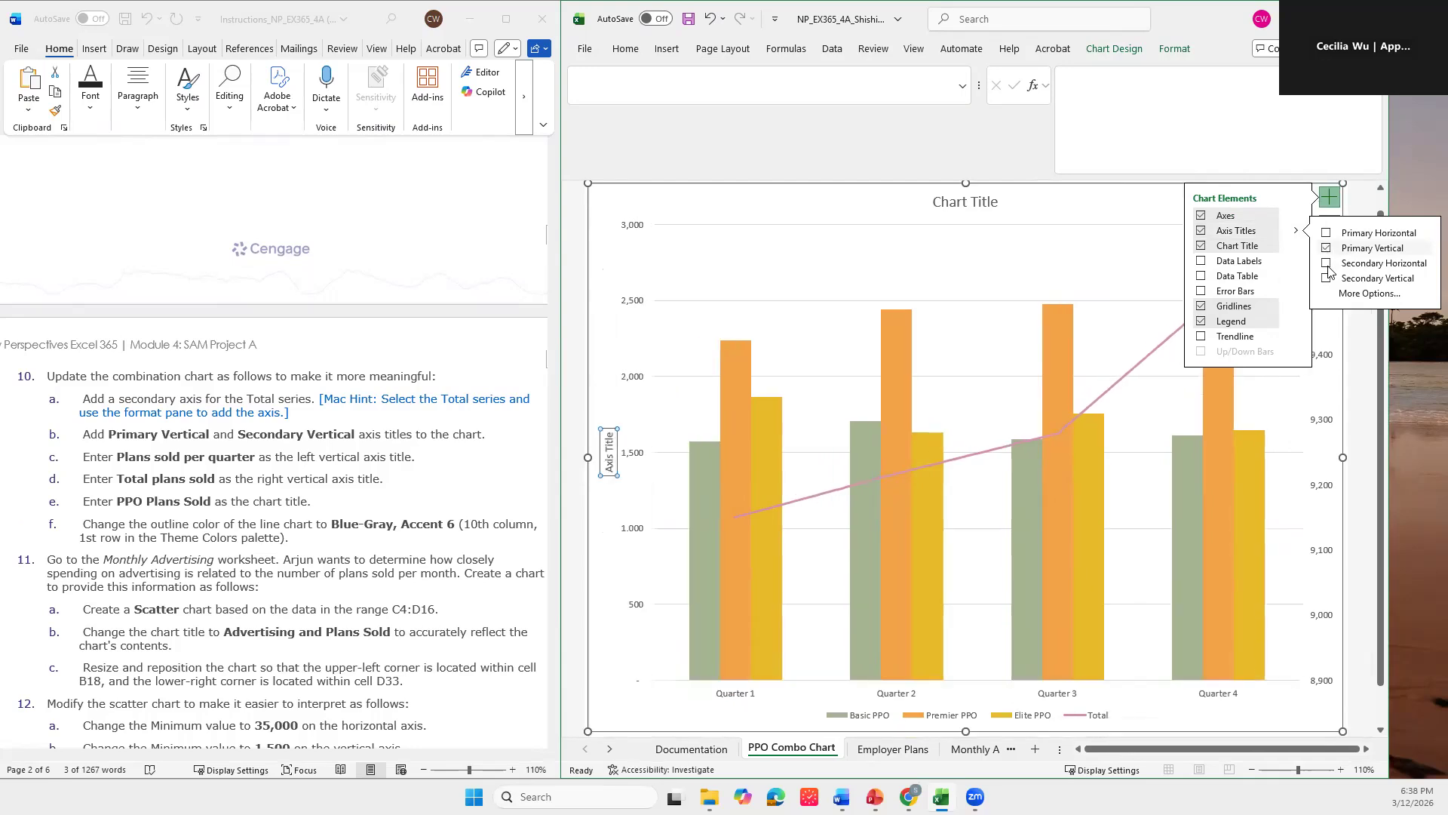
left_click(1325, 278)
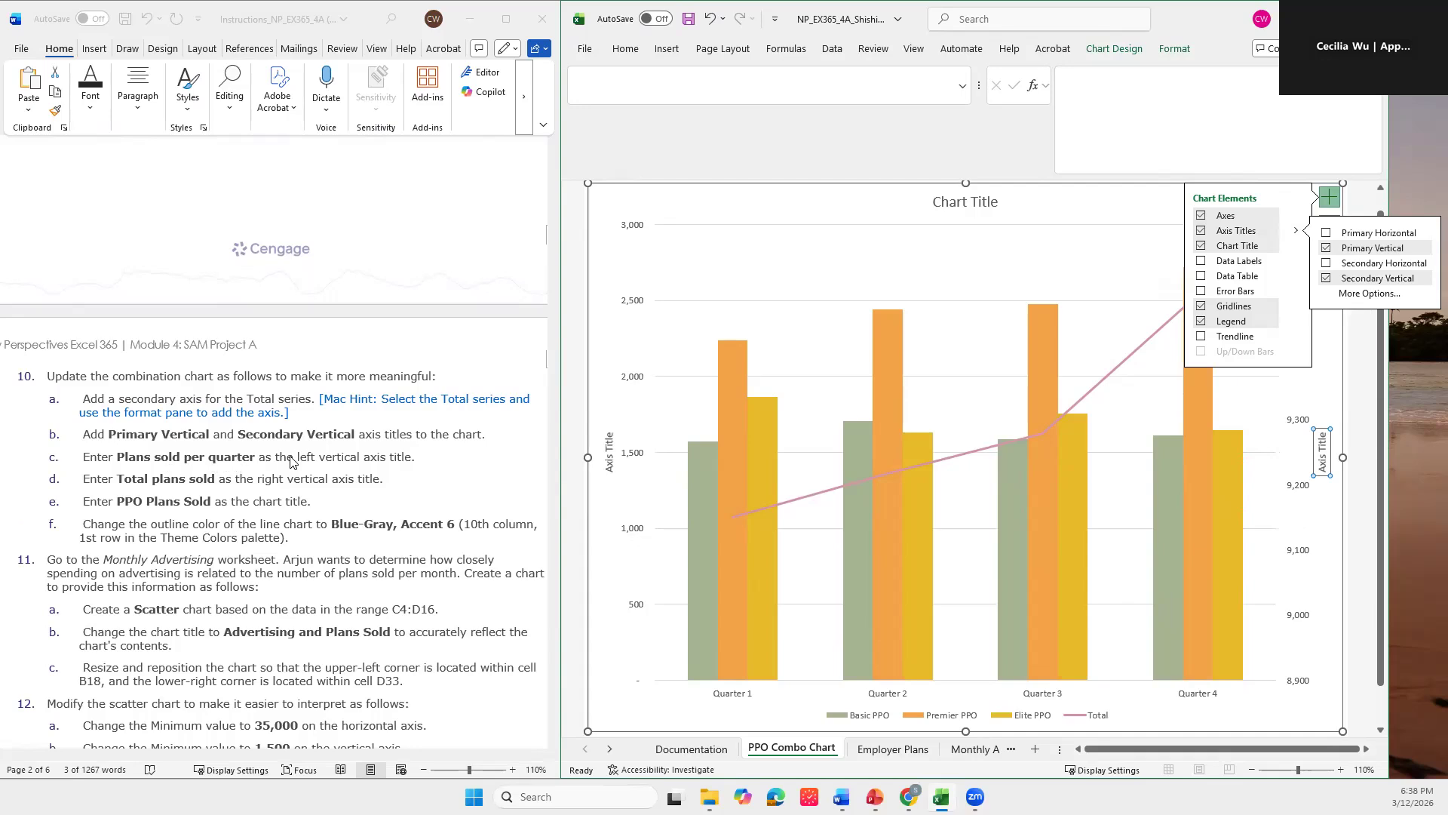
Step: Copy the primary axis title from the instructions document and set the combo chart's primary vertical axis title to Plans sold per quarter
left_click(172, 455)
left_click_drag(118, 455, 257, 458)
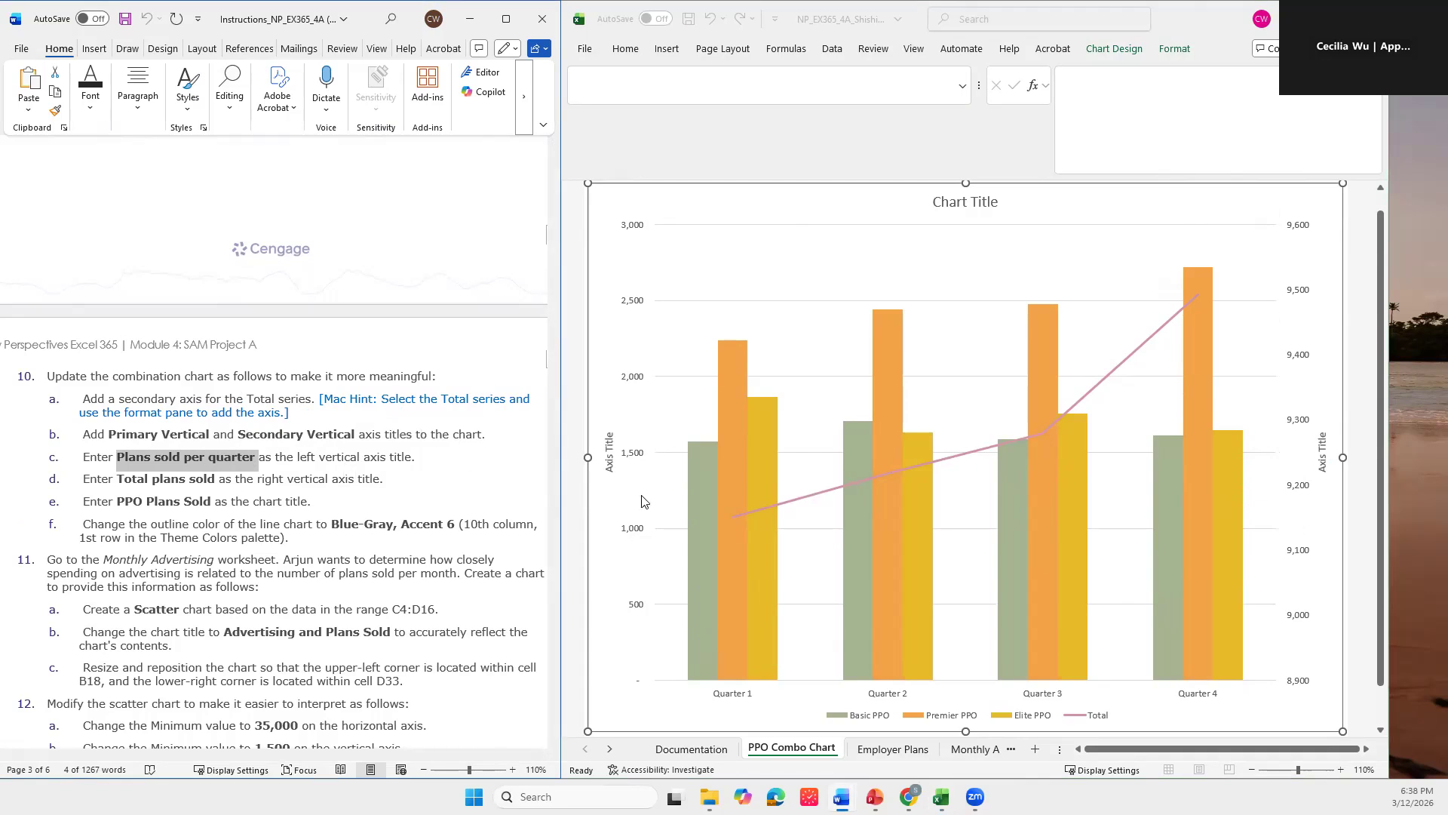
double_click(611, 458)
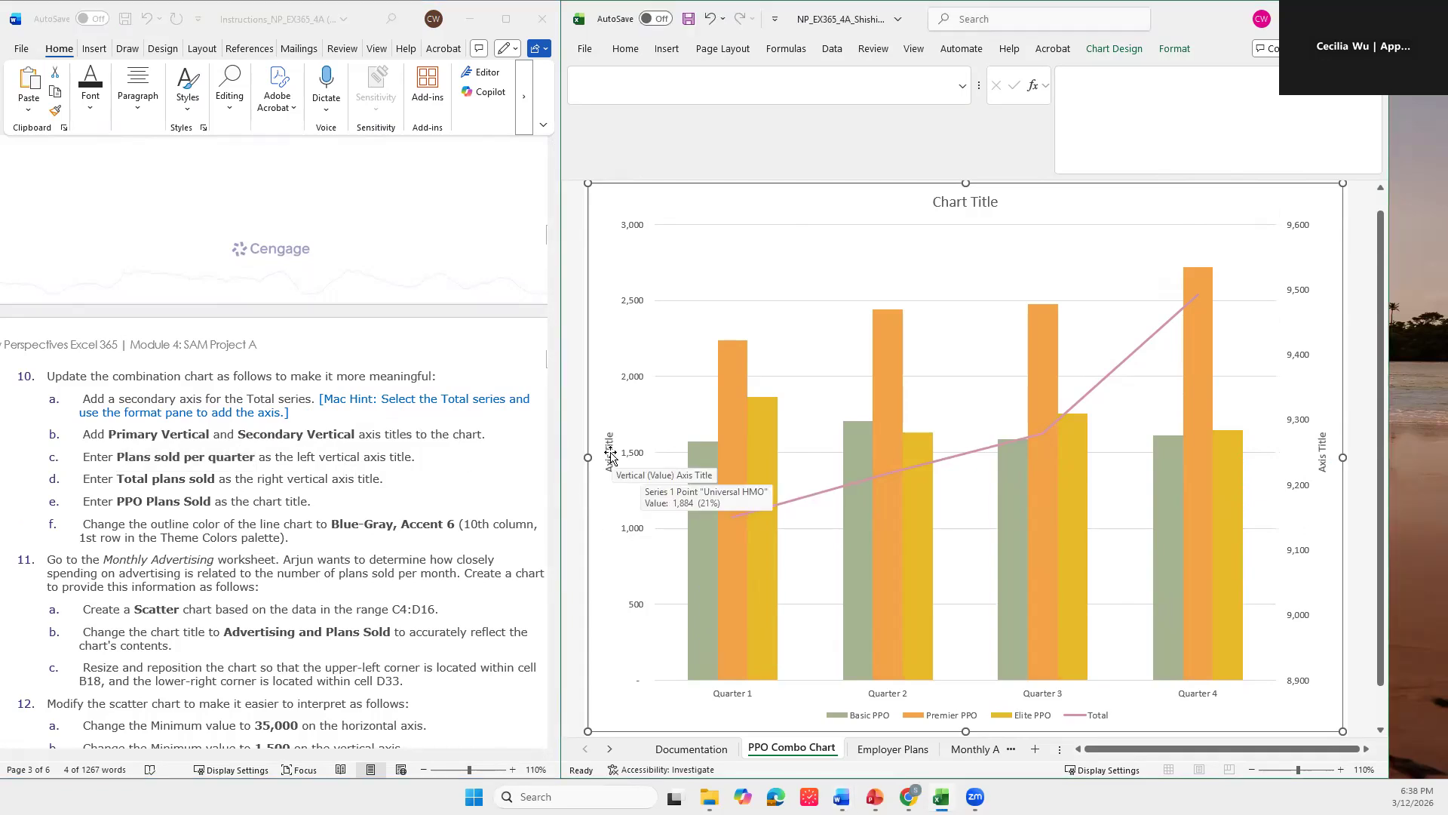
left_click(581, 453)
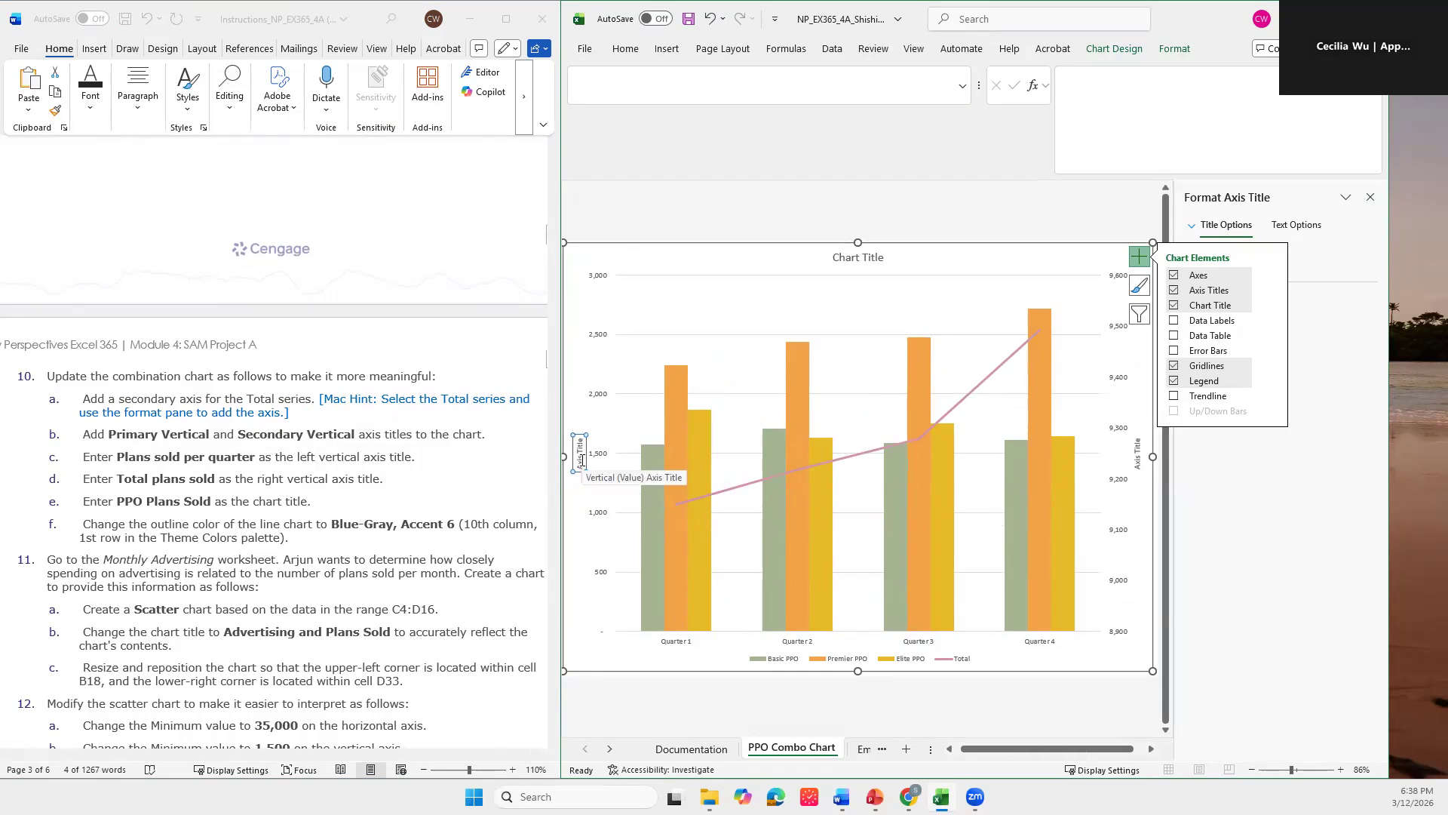
left_click(1088, 89)
type("Plans sold per quarter")
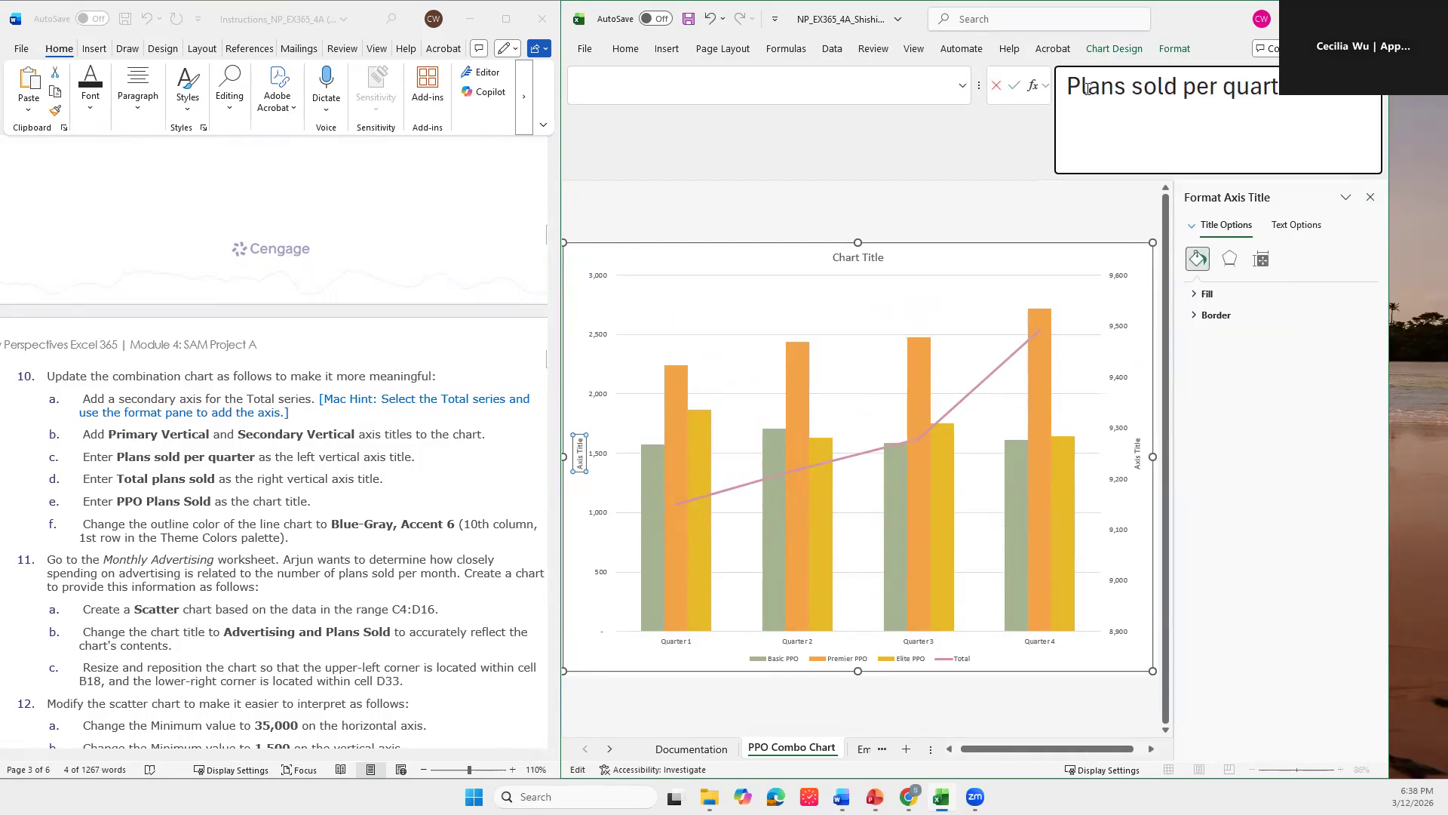
key("Return")
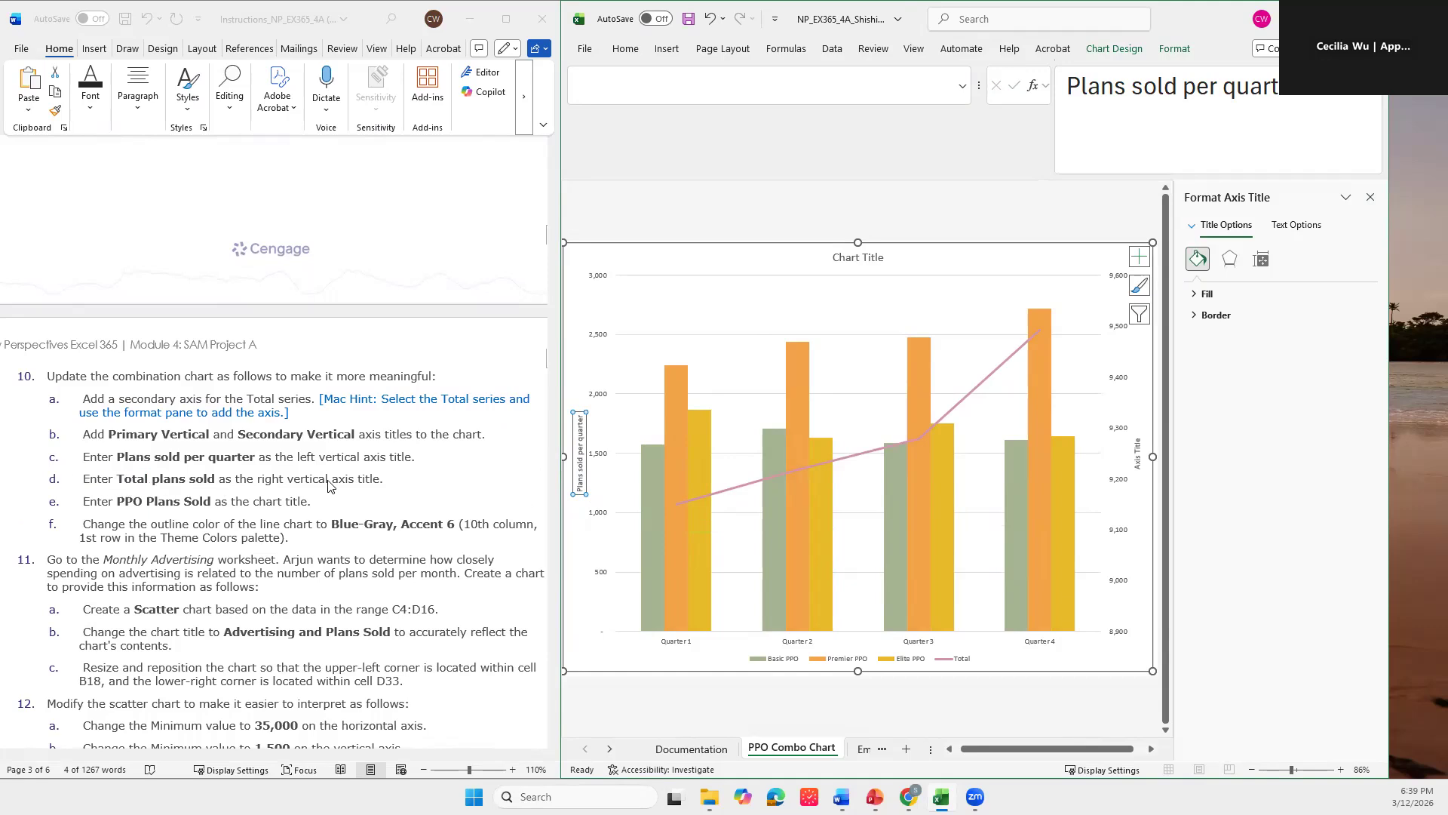
Step: Copy the secondary axis title from the instructions document and set the combo chart's secondary vertical axis title to Total plans sold
left_click(132, 479)
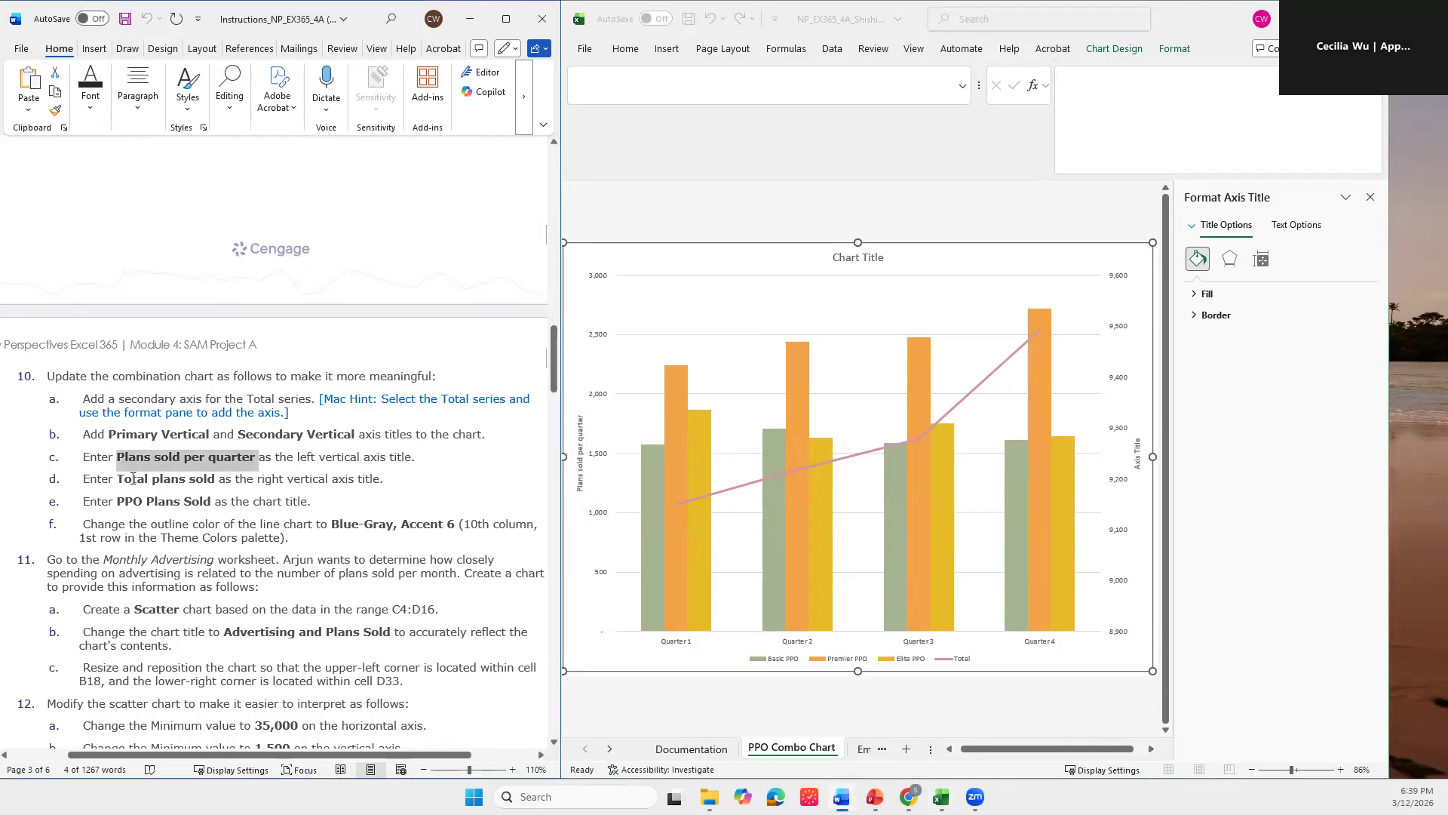
left_click_drag(120, 479, 214, 480)
key("ctrl+c")
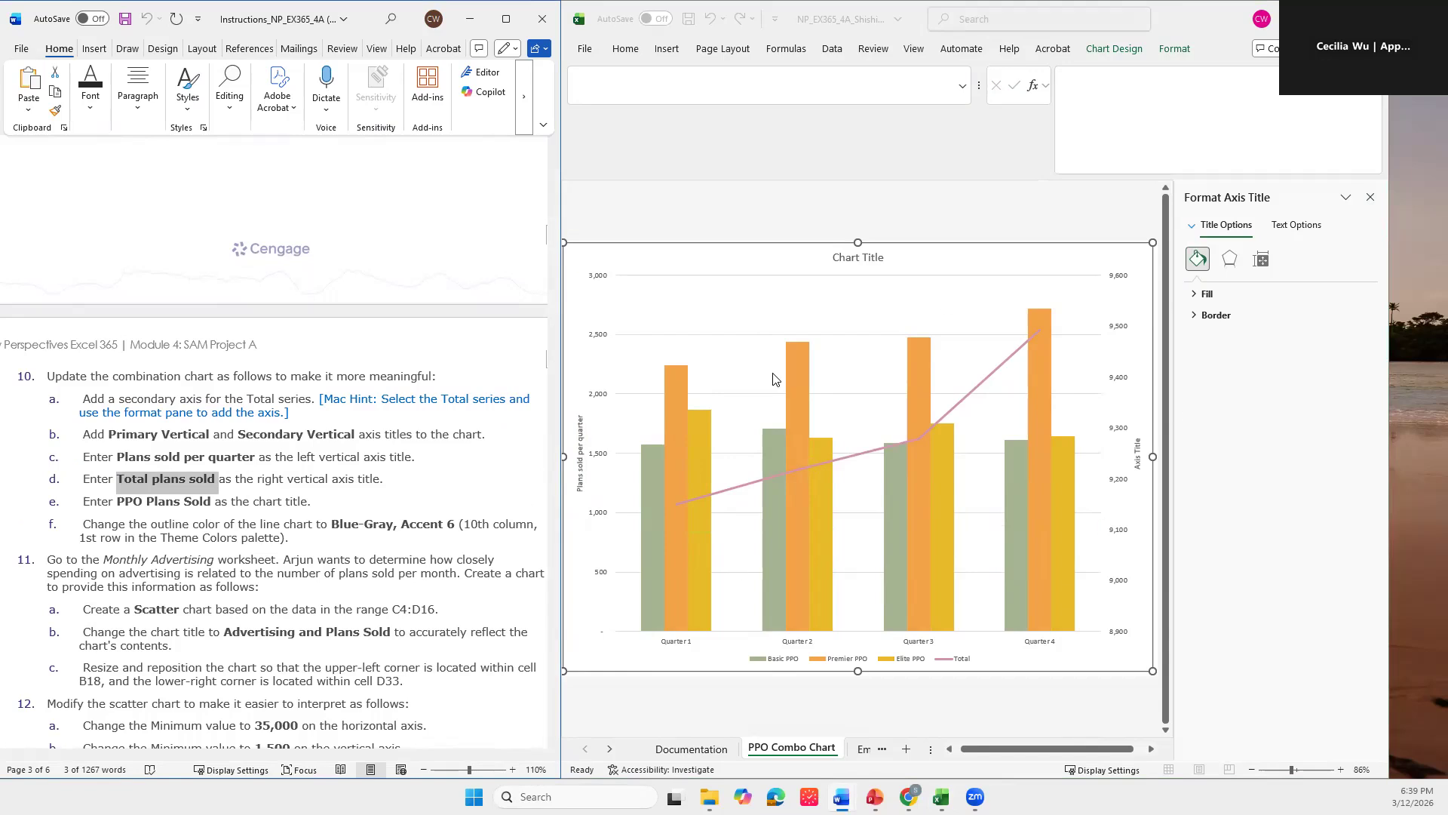
left_click(1139, 465)
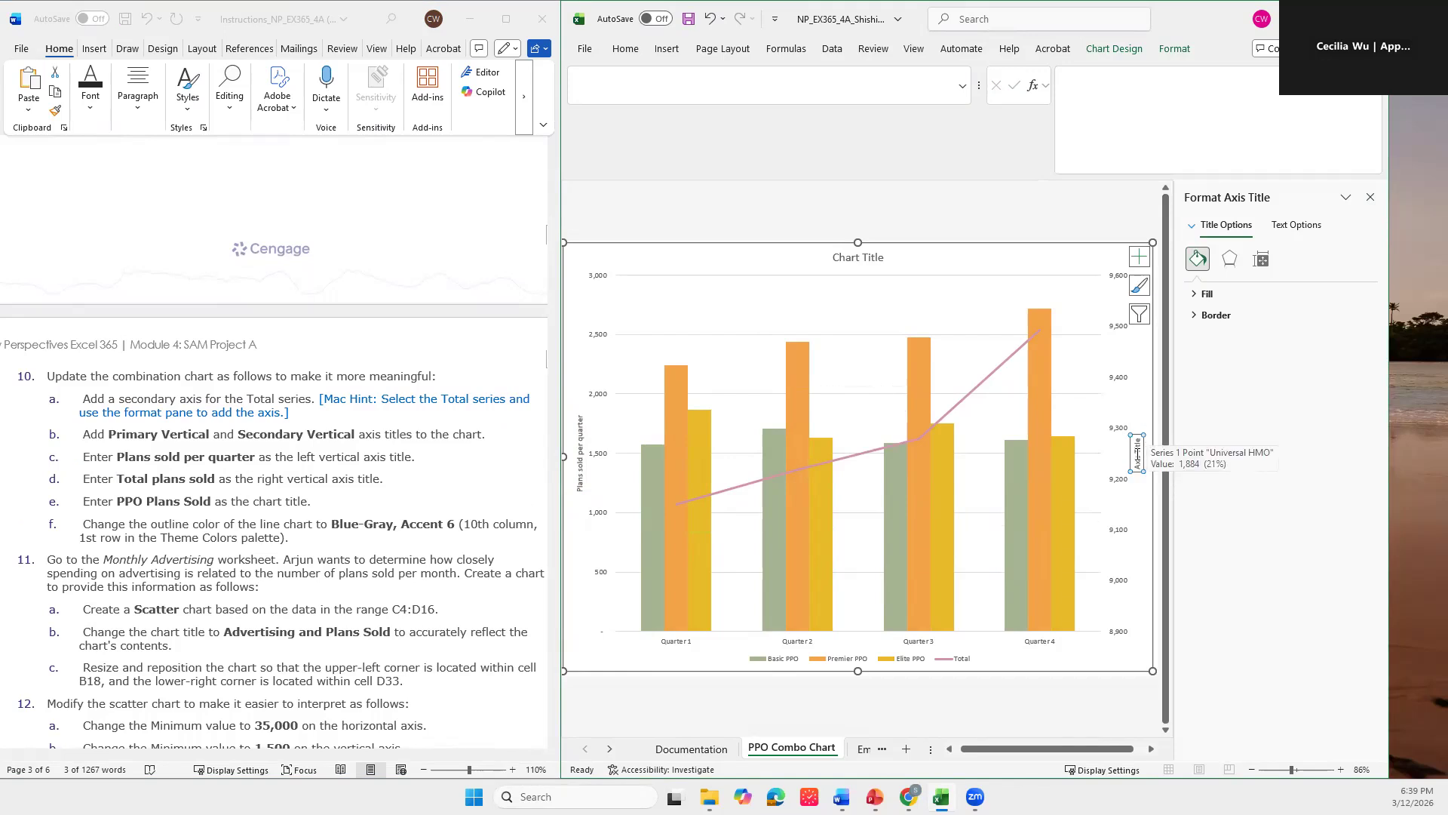
left_click(1078, 107)
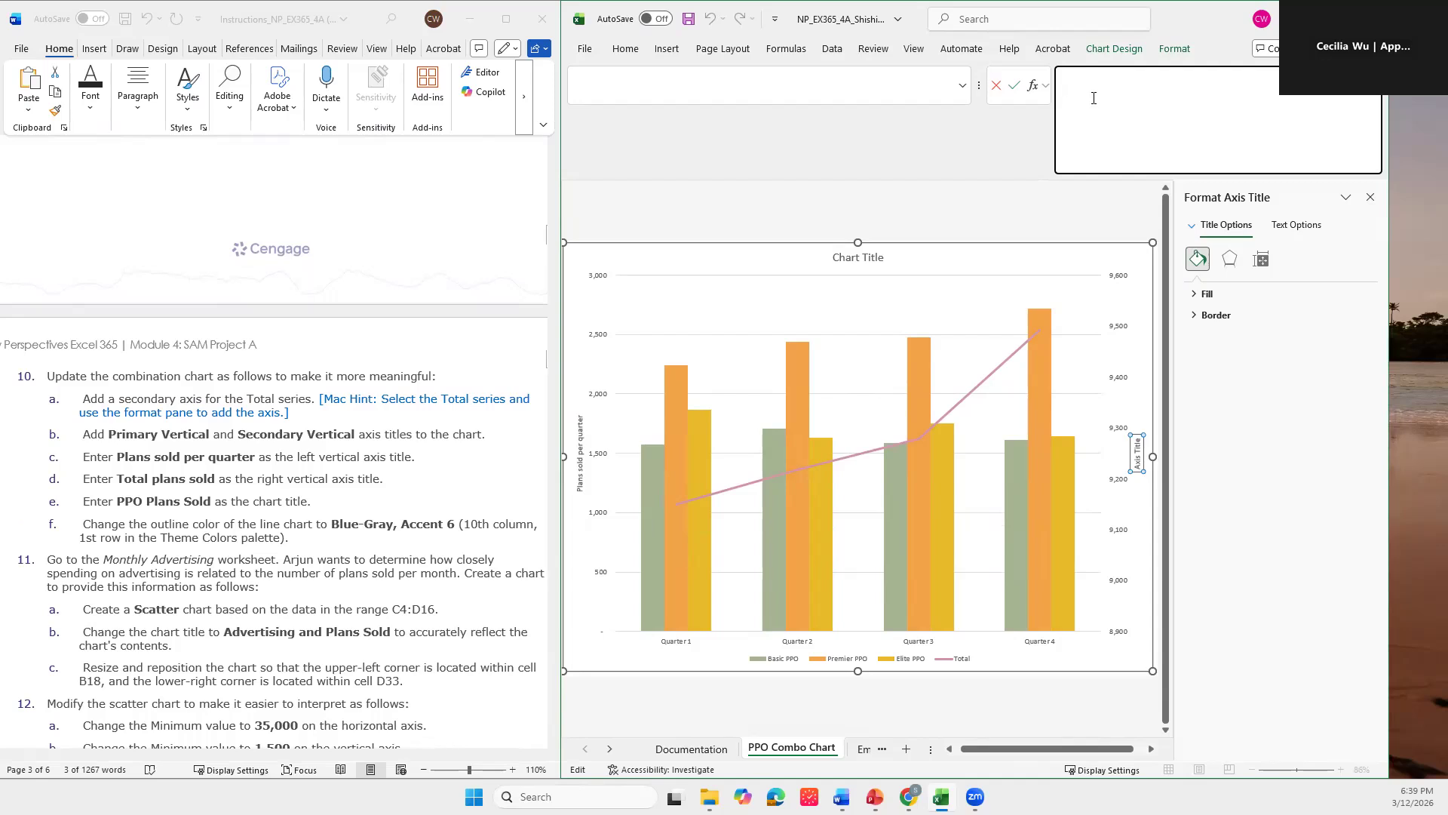
key("ctrl+v")
key("Return")
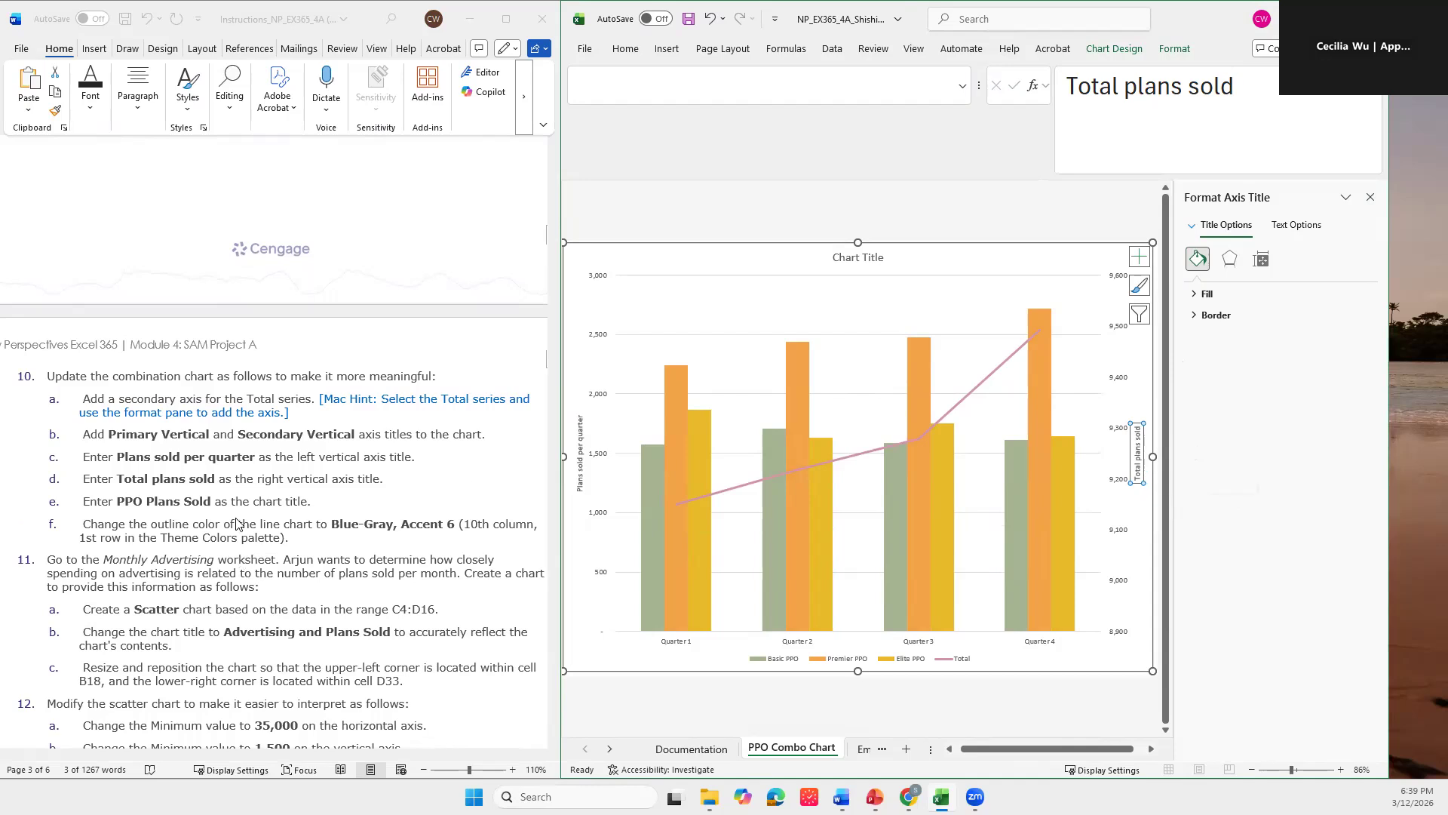
Step: Copy the chart title from the instructions document and set the combo chart's title to PPO Plans Sold
scroll(181, 525, "down", 1)
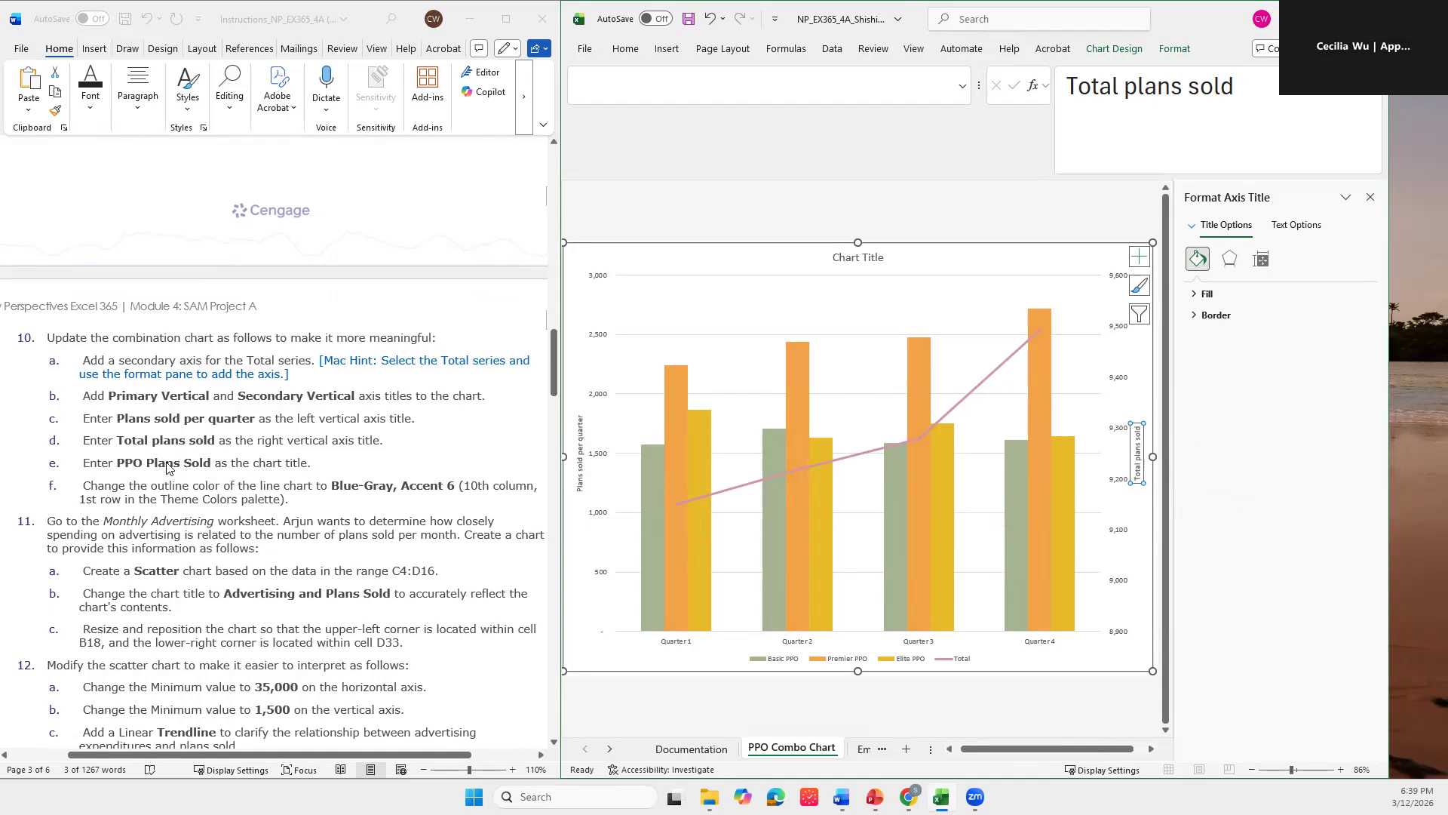
left_click(133, 466)
left_click_drag(118, 466, 208, 463)
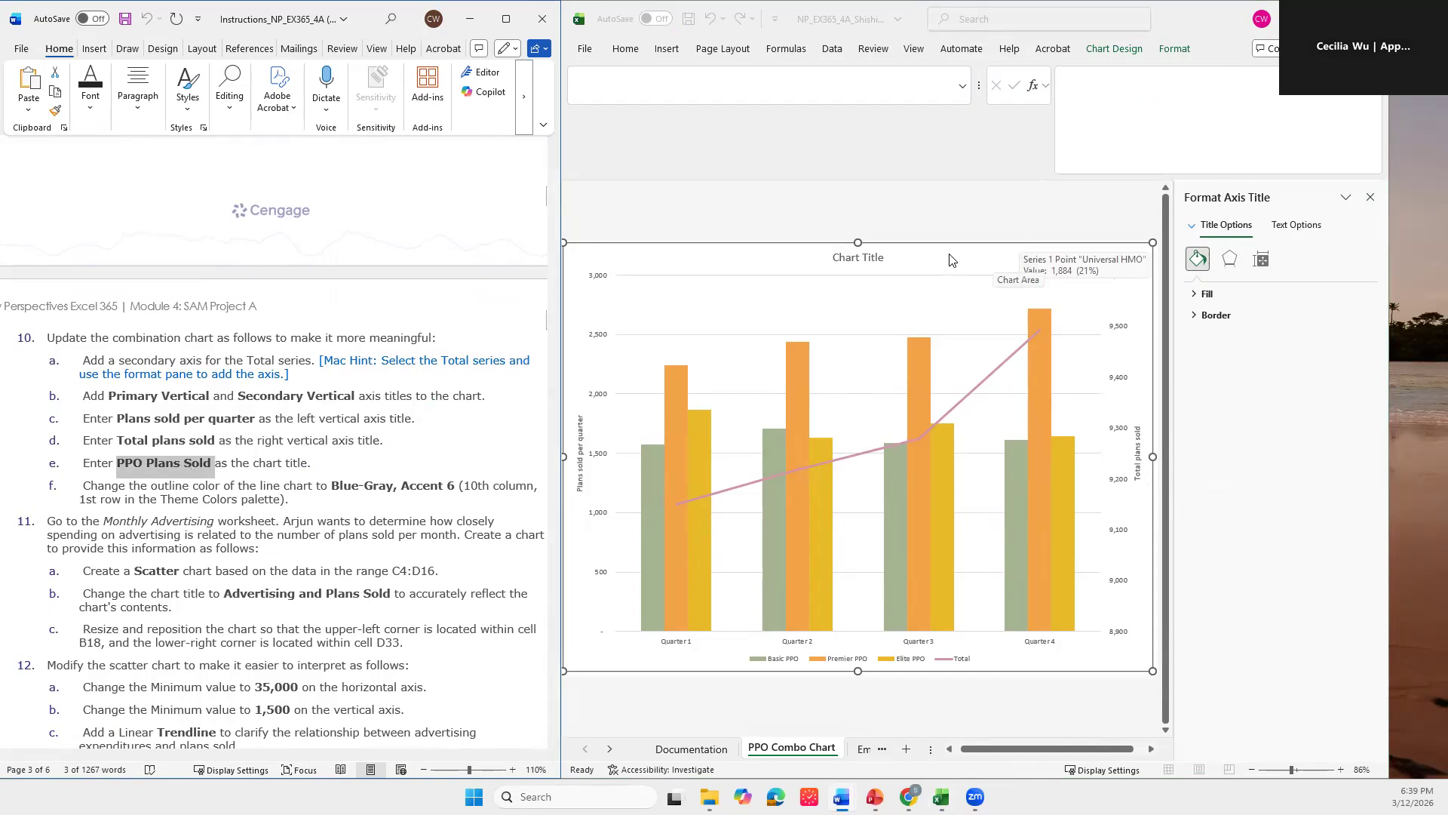
left_click(839, 258)
left_click(839, 258)
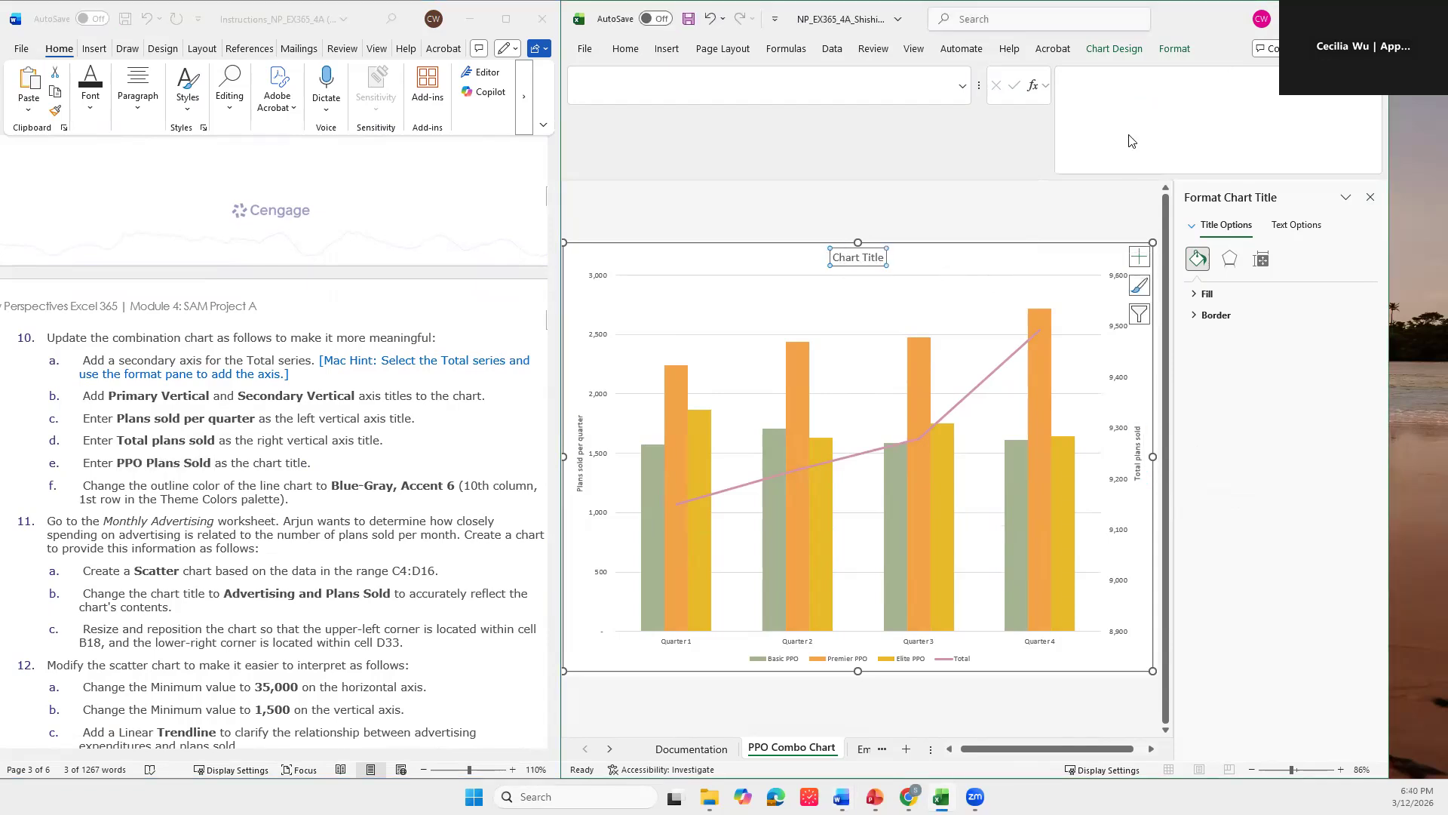
left_click(1076, 86)
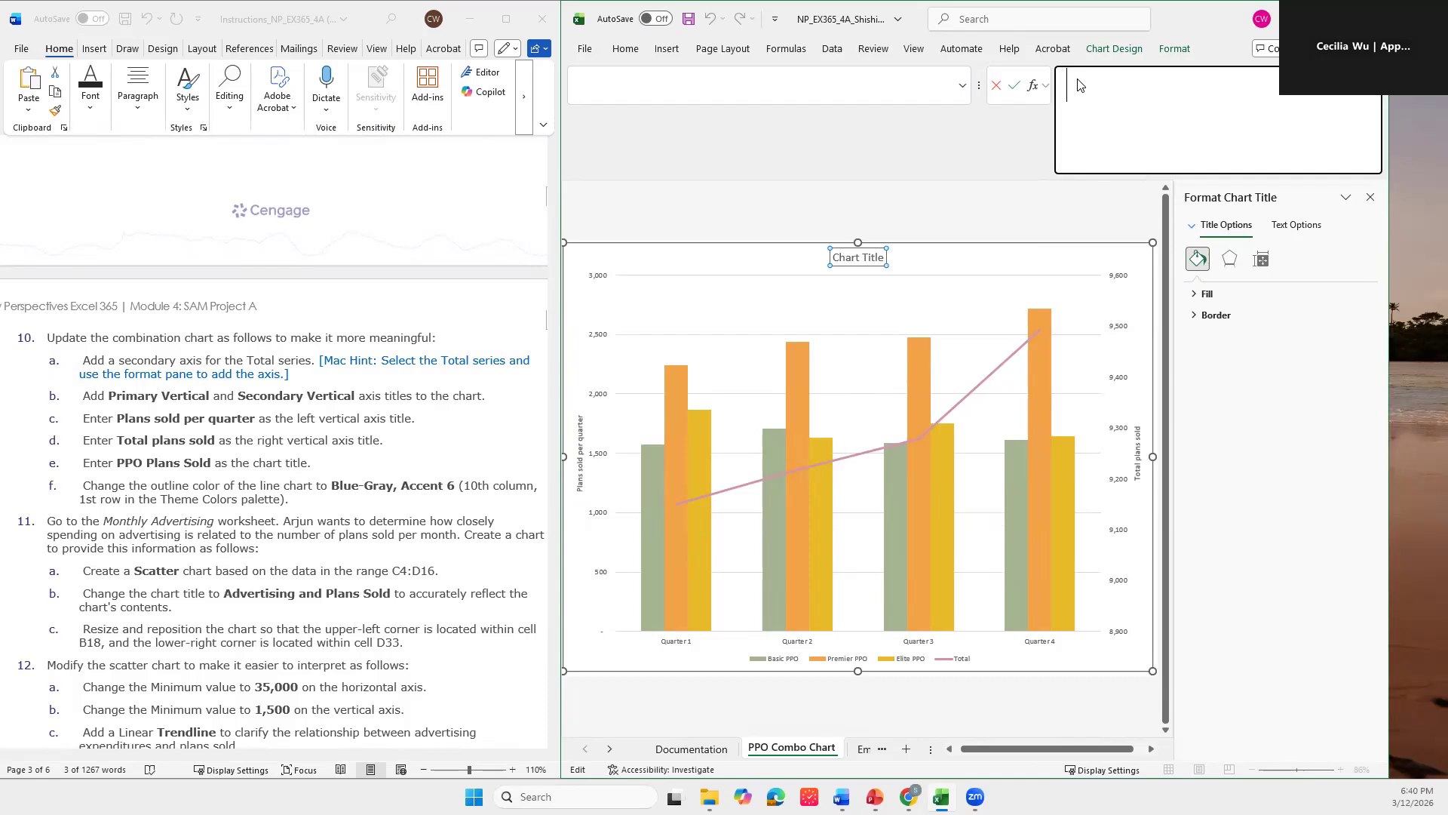
type("PPO Plans Sold")
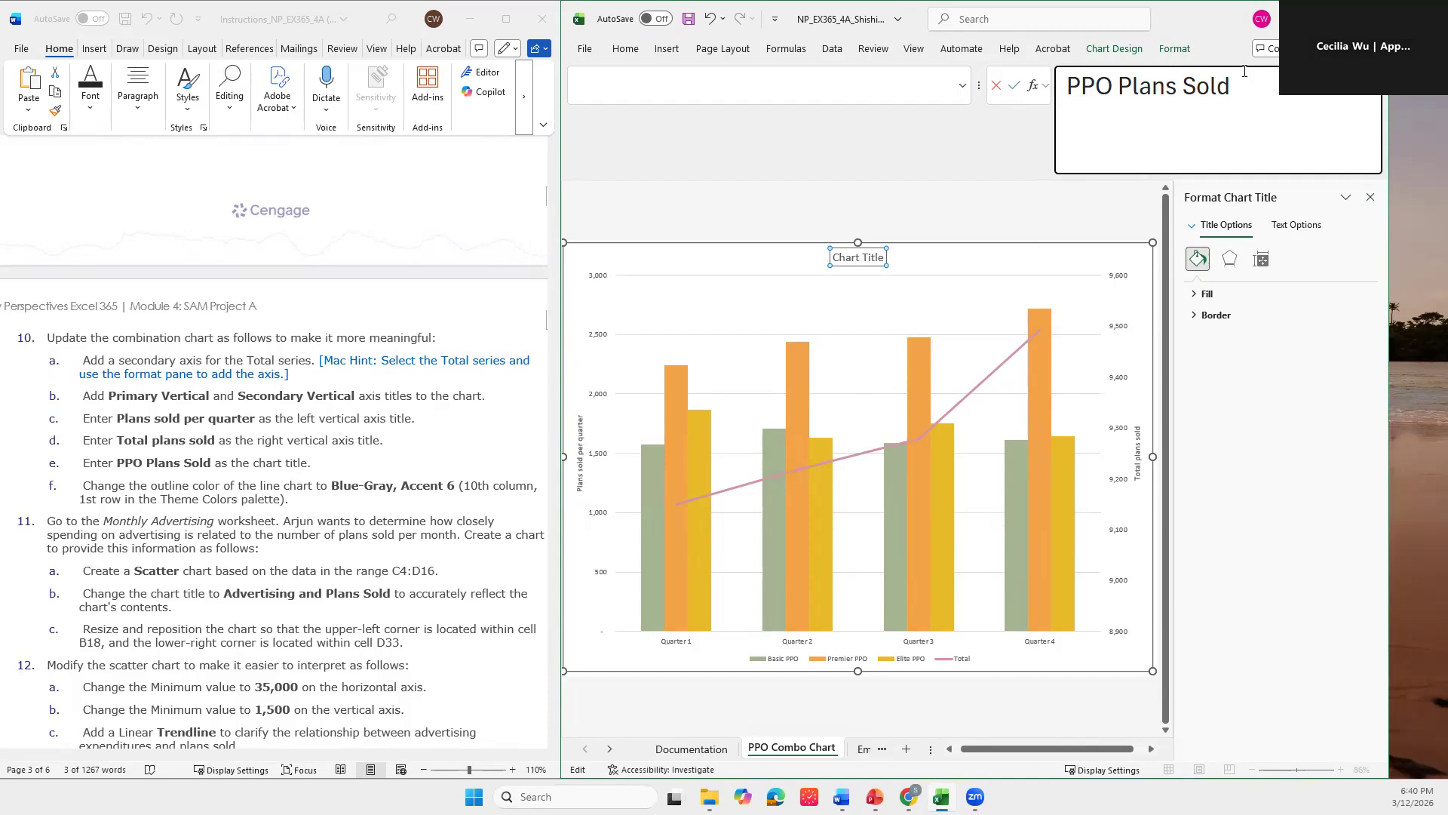
key("Return")
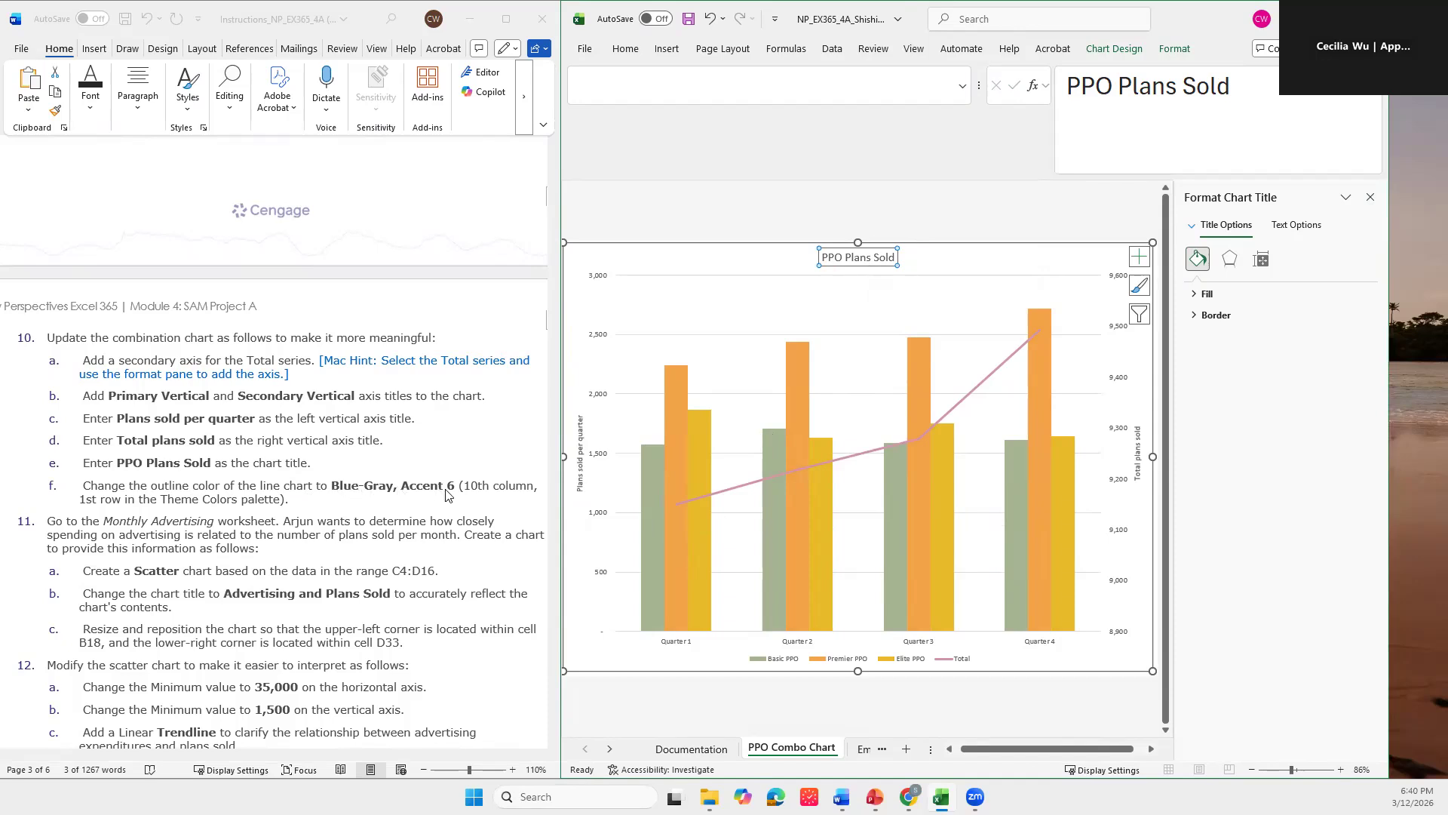
Step: Change the outline color of the Total line series to Blue-Gray, Accent 6
left_click(856, 461)
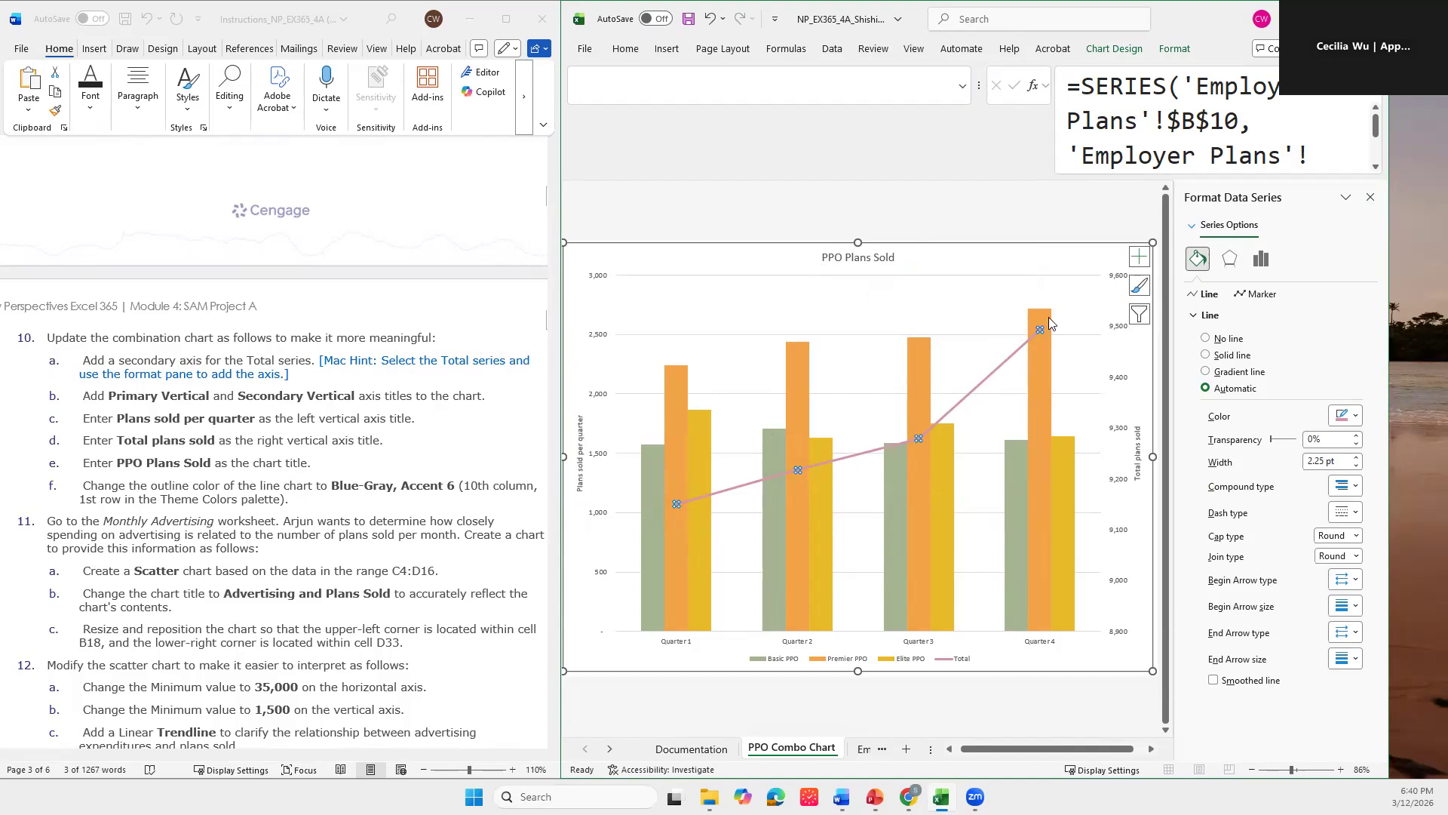
right_click(856, 458)
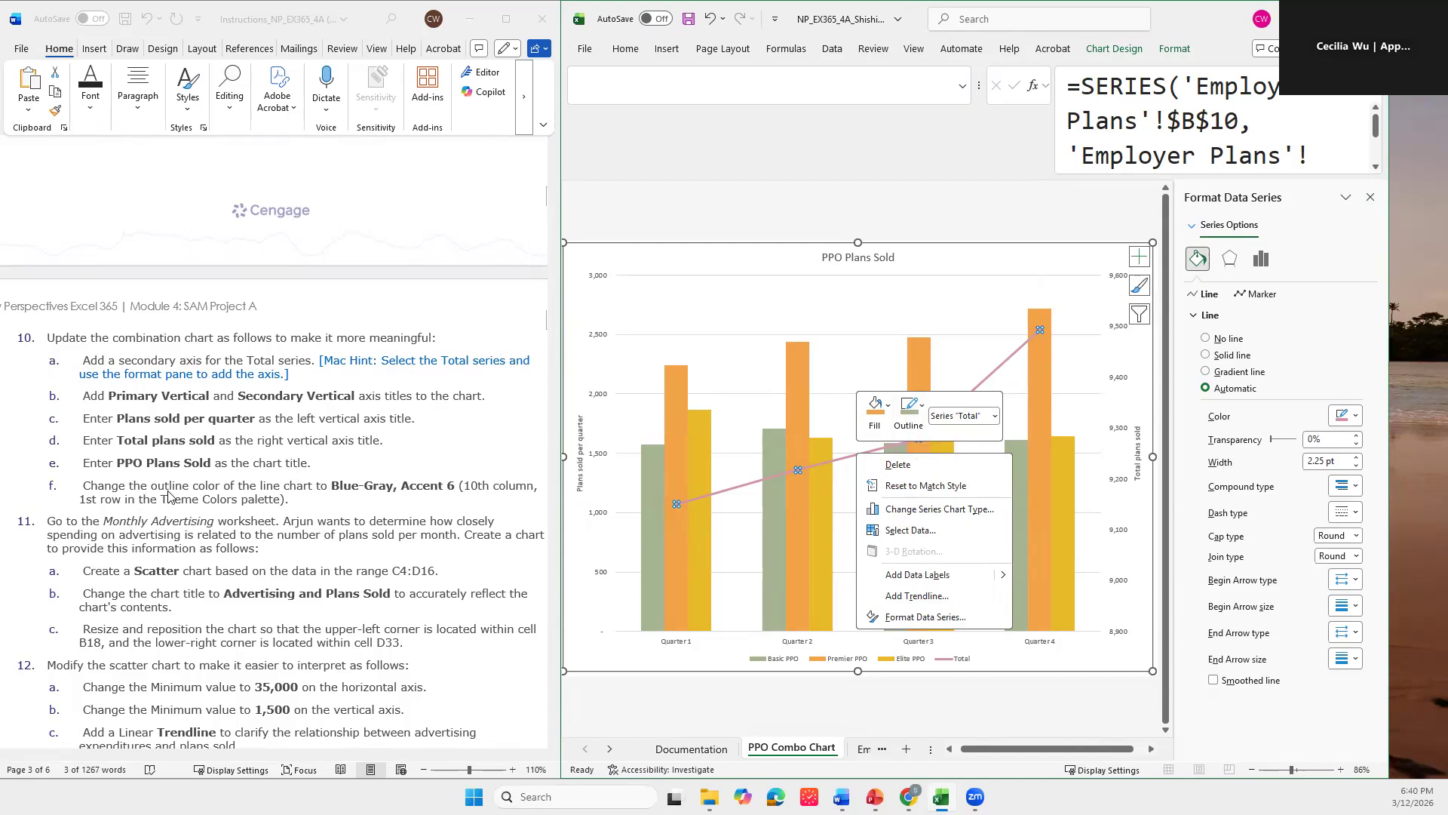
left_click(909, 427)
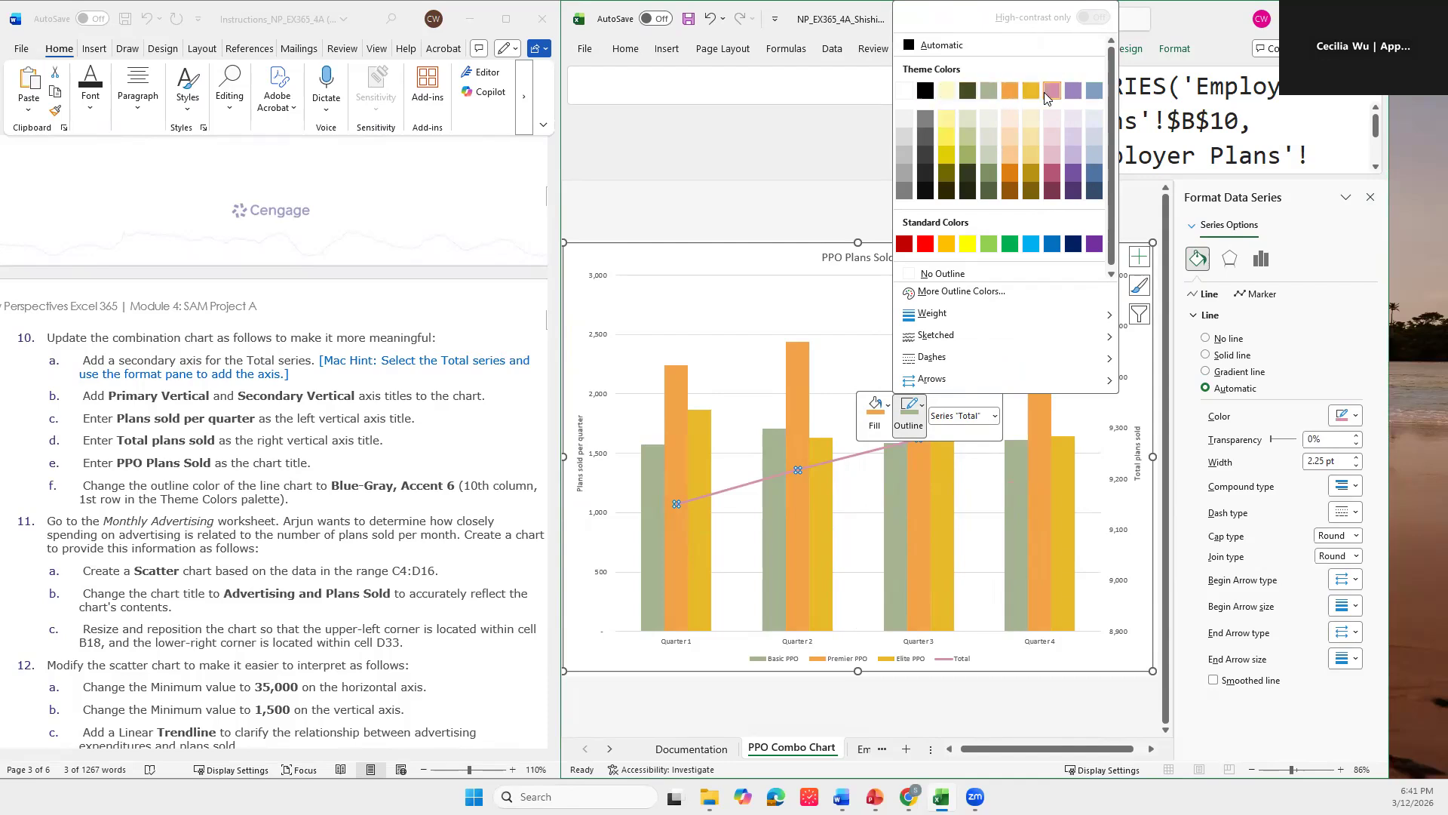
left_click(1095, 89)
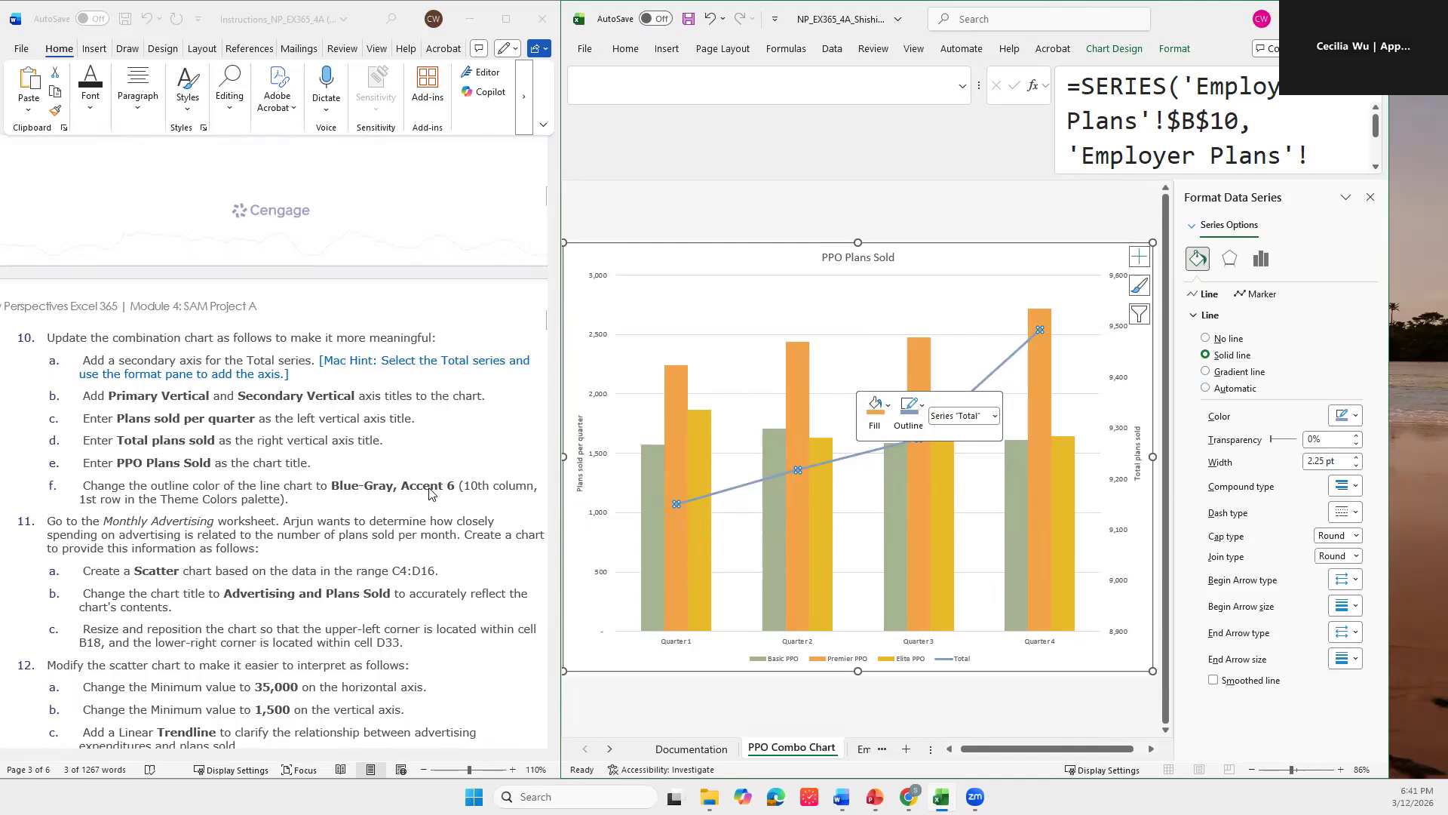
Step: Bring the scatter chart instructions into view and switch the workbook to the Monthly Advertising worksheet
scroll(430, 492, "down", 3)
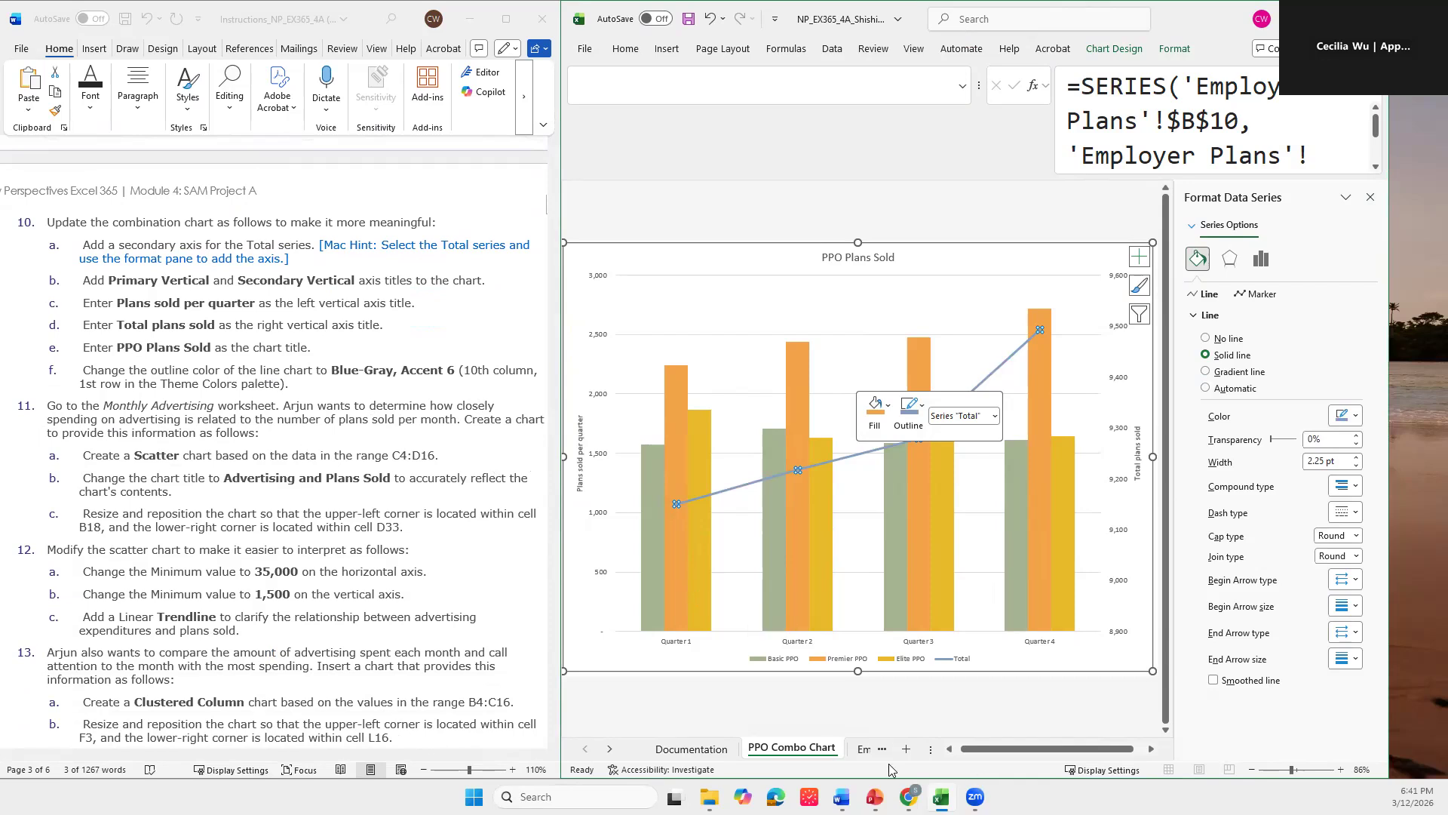
left_click(864, 754)
left_click(862, 756)
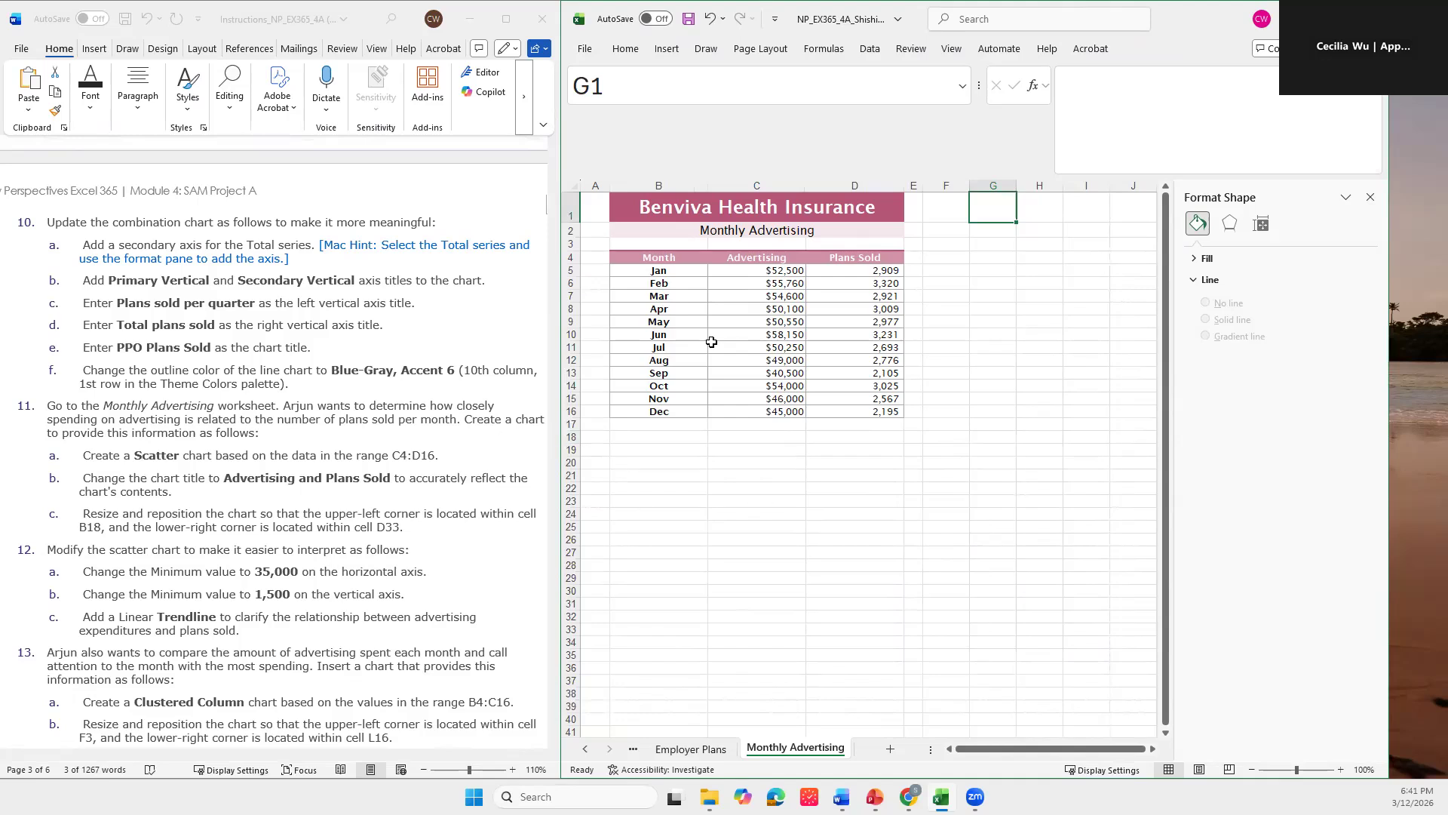
Step: Insert a Scatter chart from the range C4:D15, plotting Plans Sold against Advertising
left_click_drag(749, 264, 881, 398)
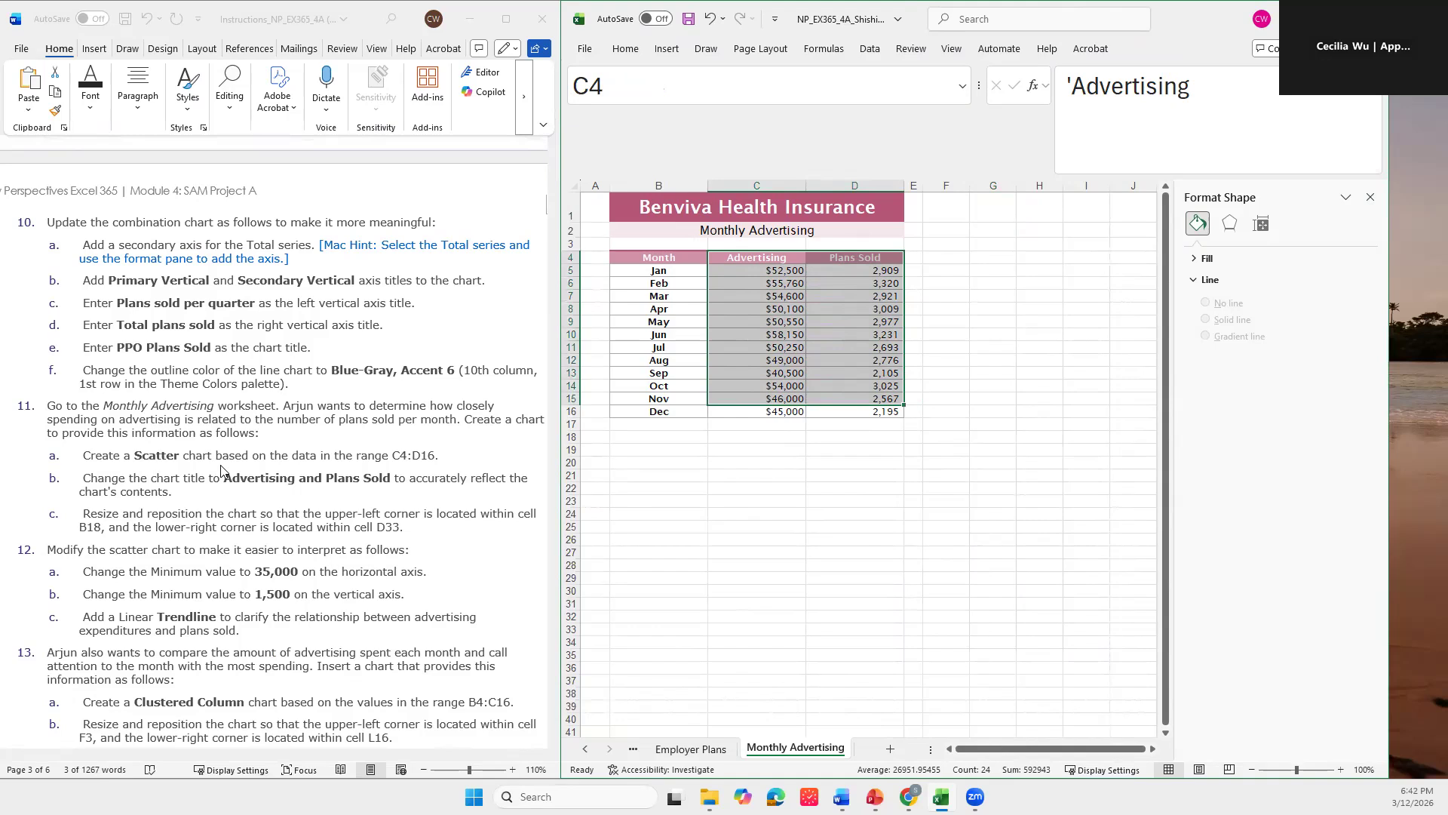
left_click(667, 48)
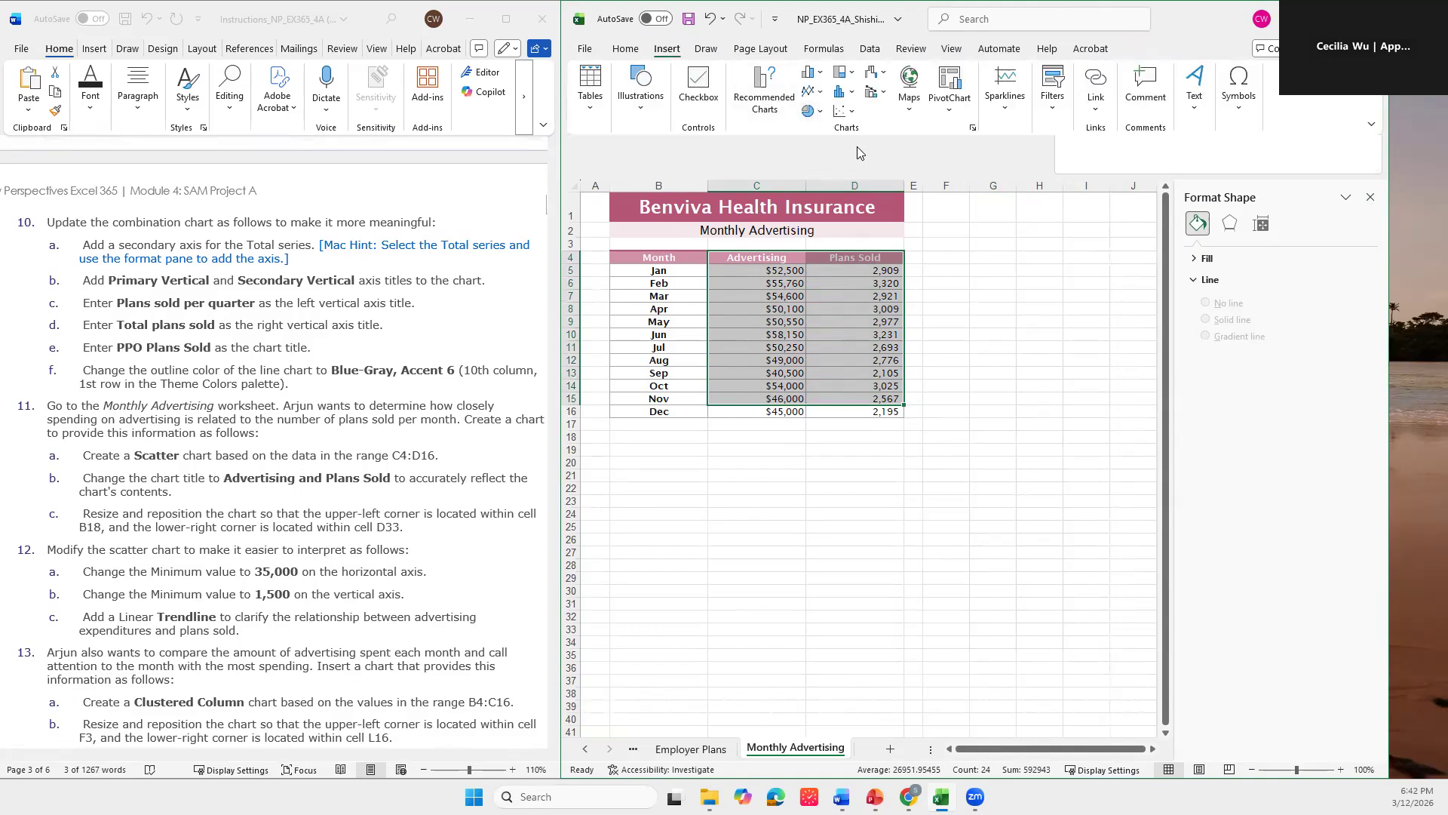
left_click(974, 128)
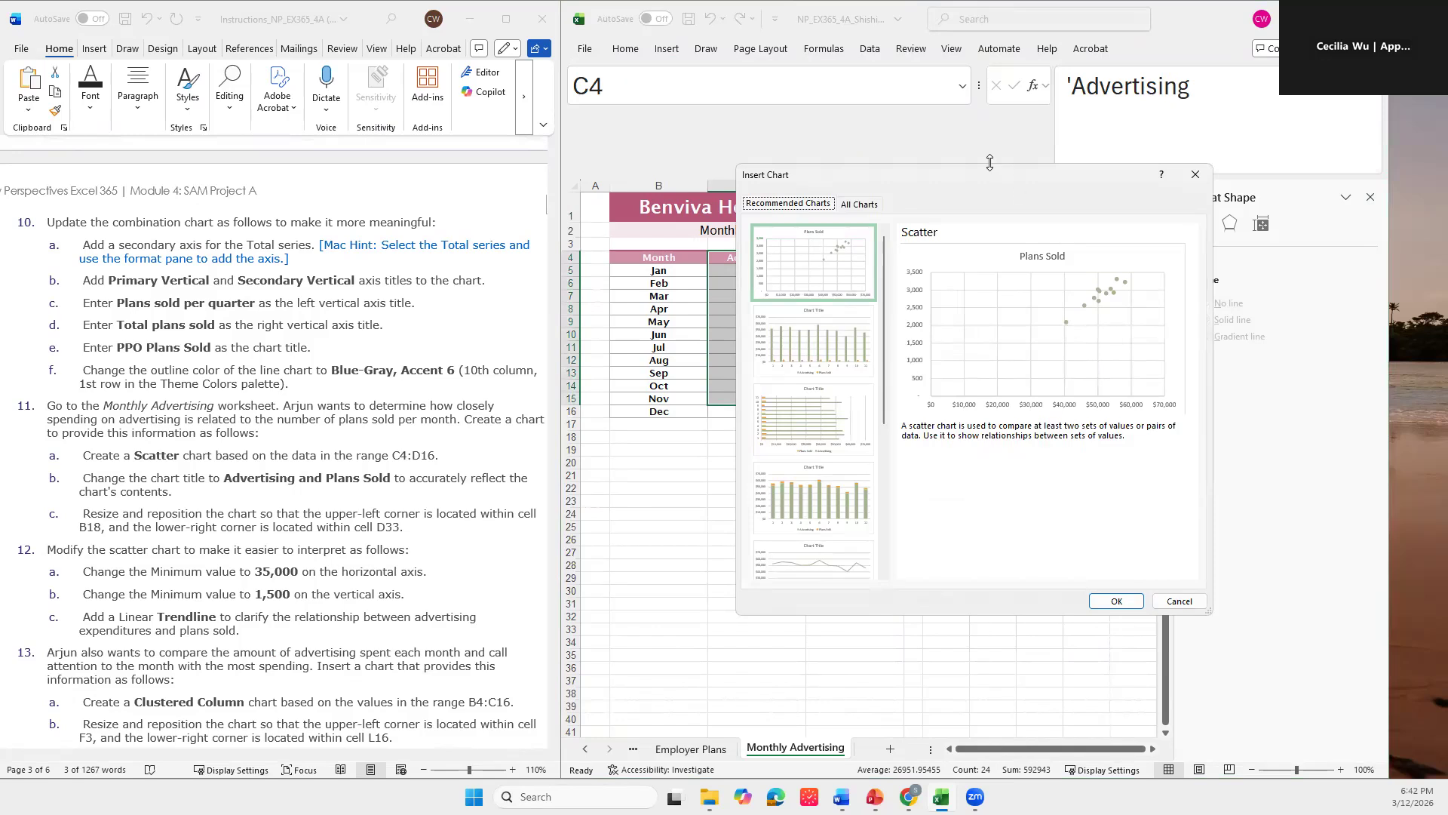
left_click(861, 205)
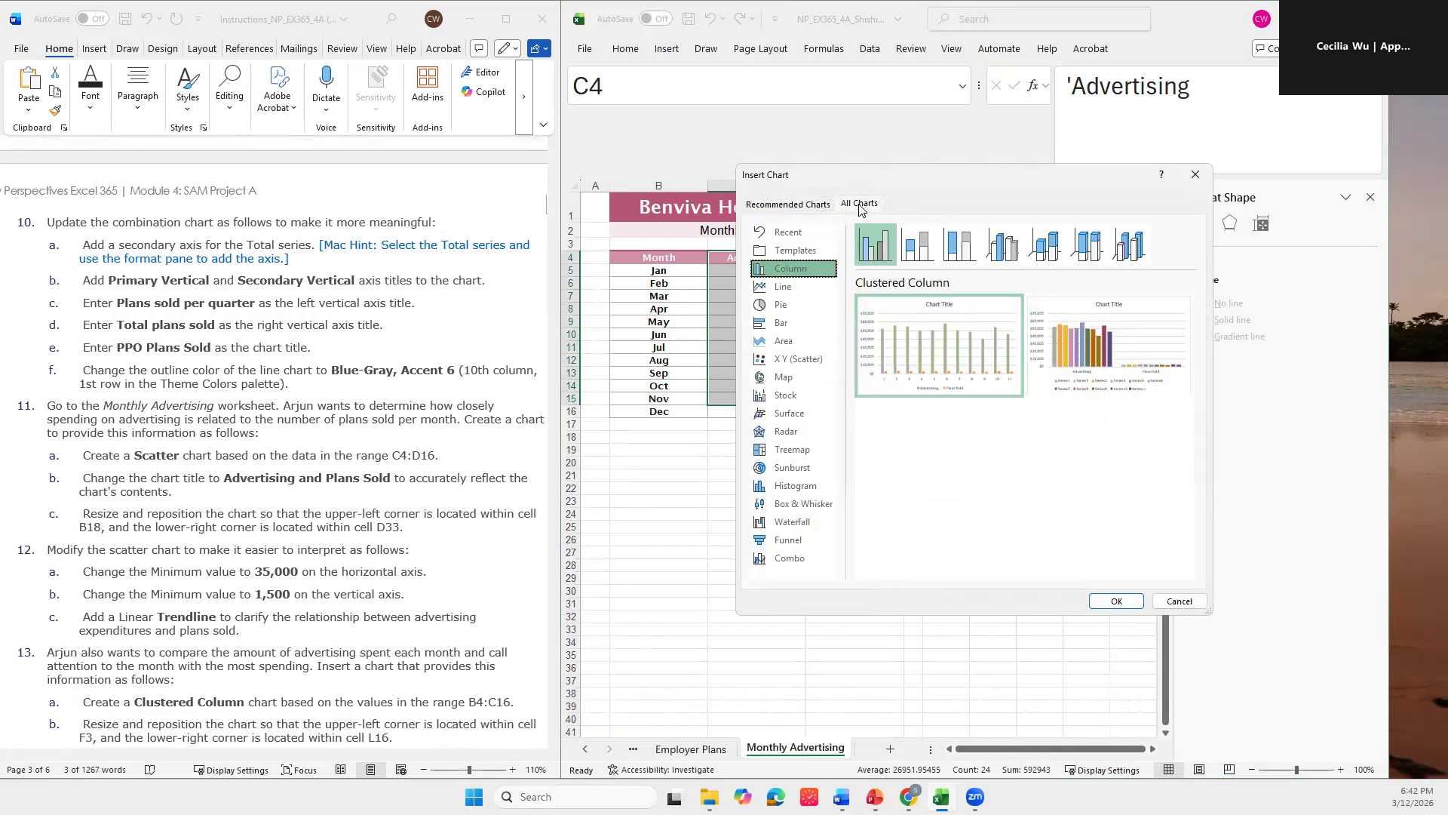
left_click(796, 365)
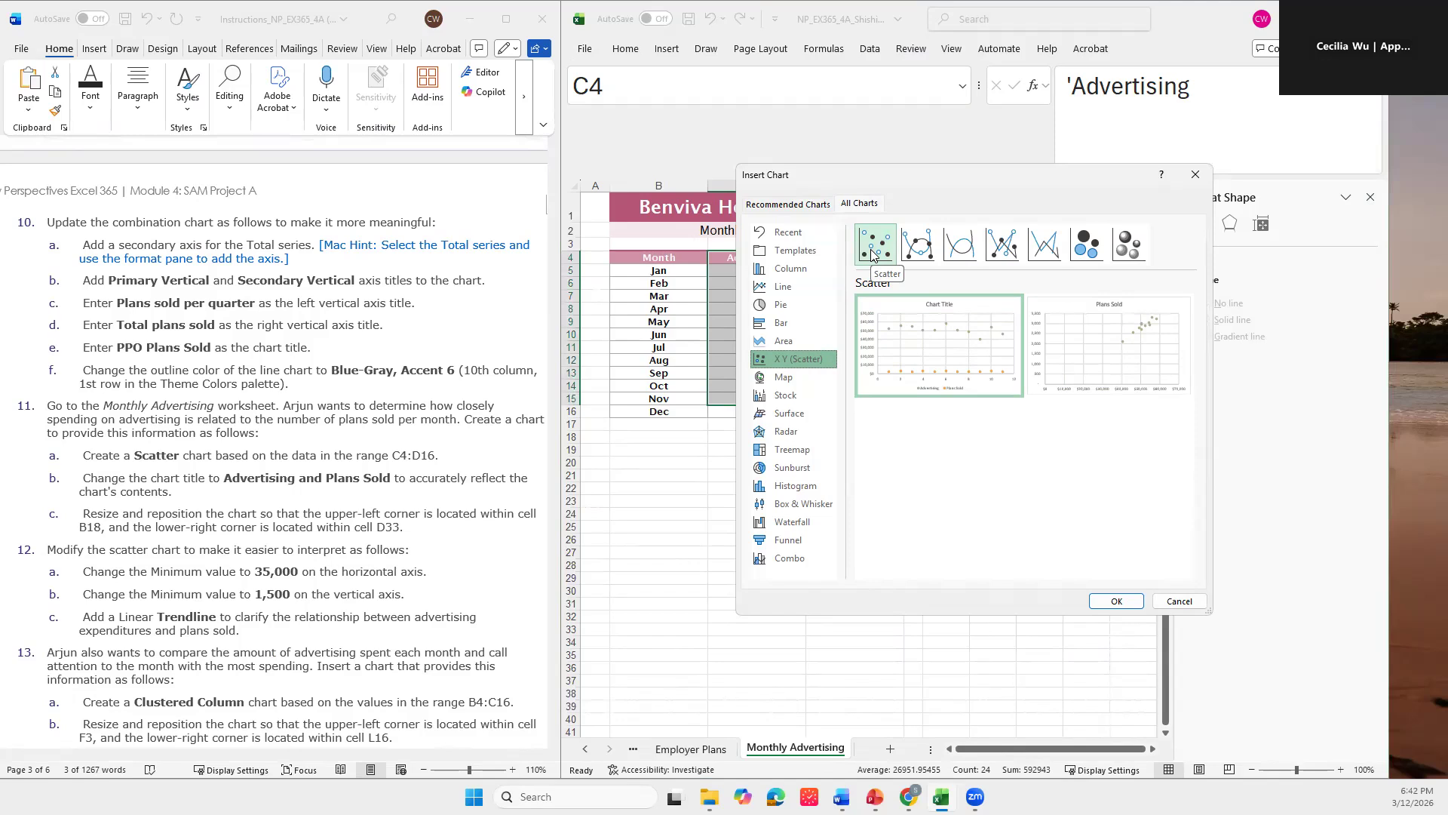
left_click(1116, 601)
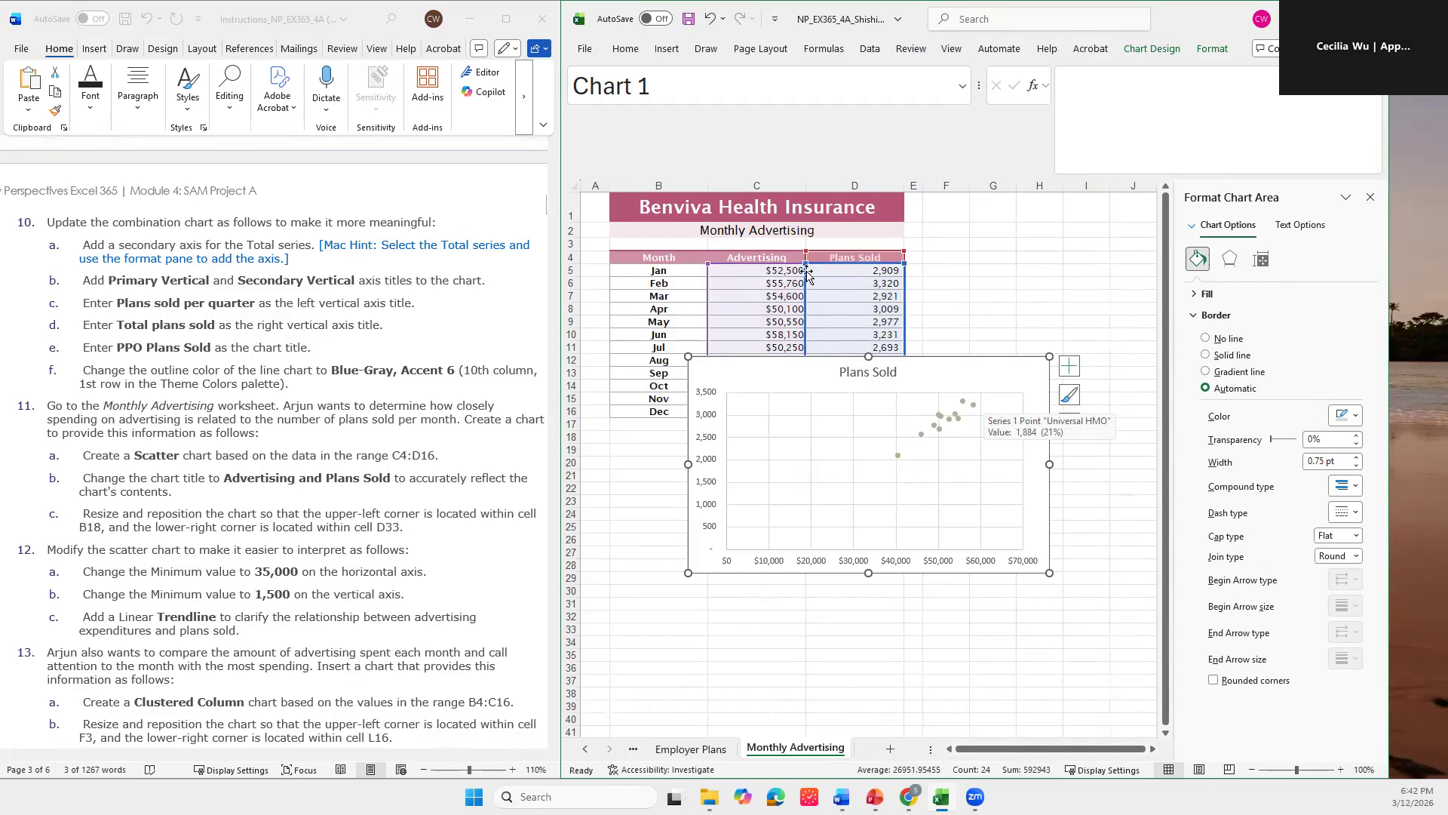
Step: Move the scatter chart below the data table and extend its source data through the Dec row, row 16
left_click_drag(959, 428, 924, 563)
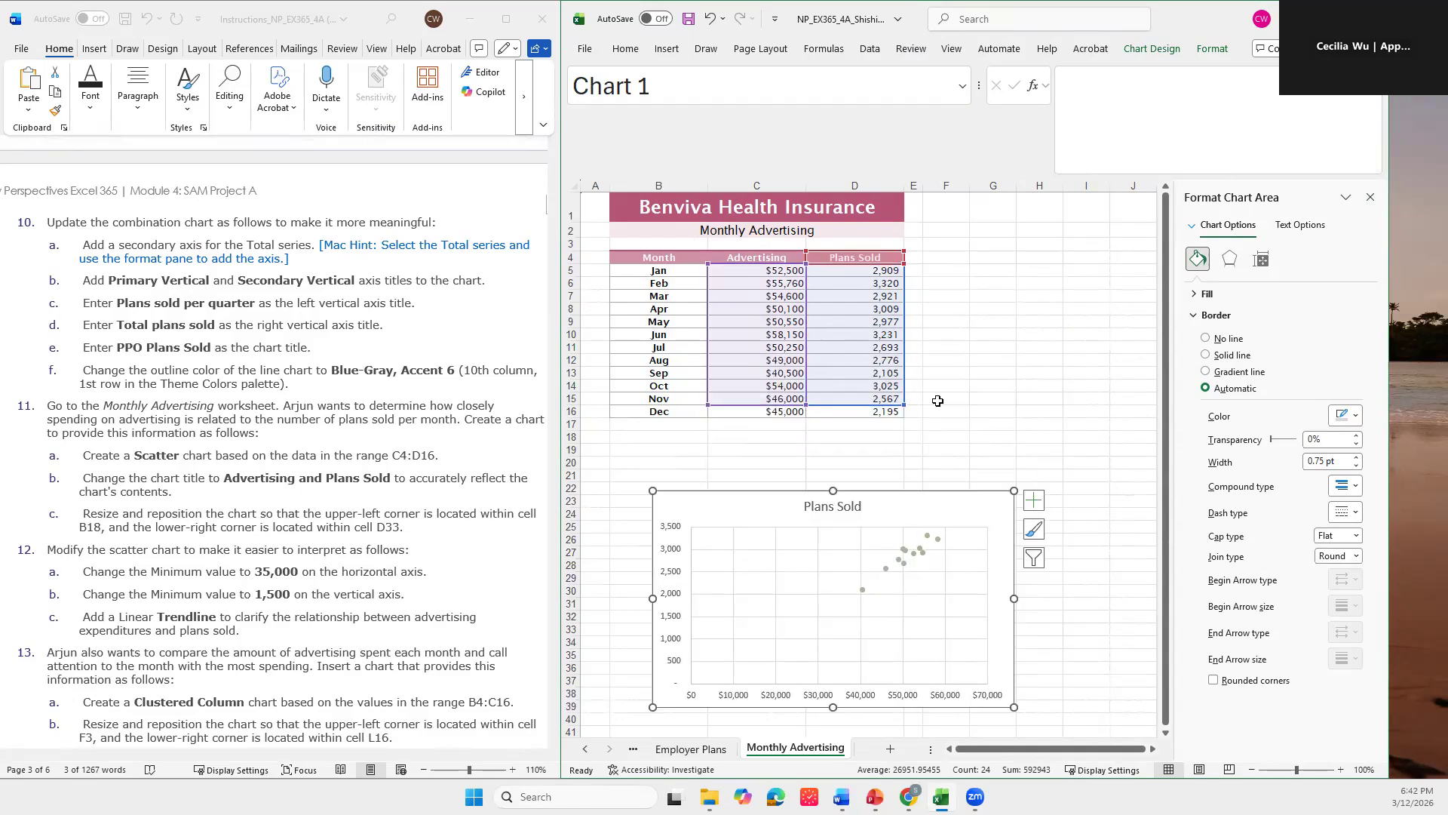
left_click_drag(904, 405, 904, 414)
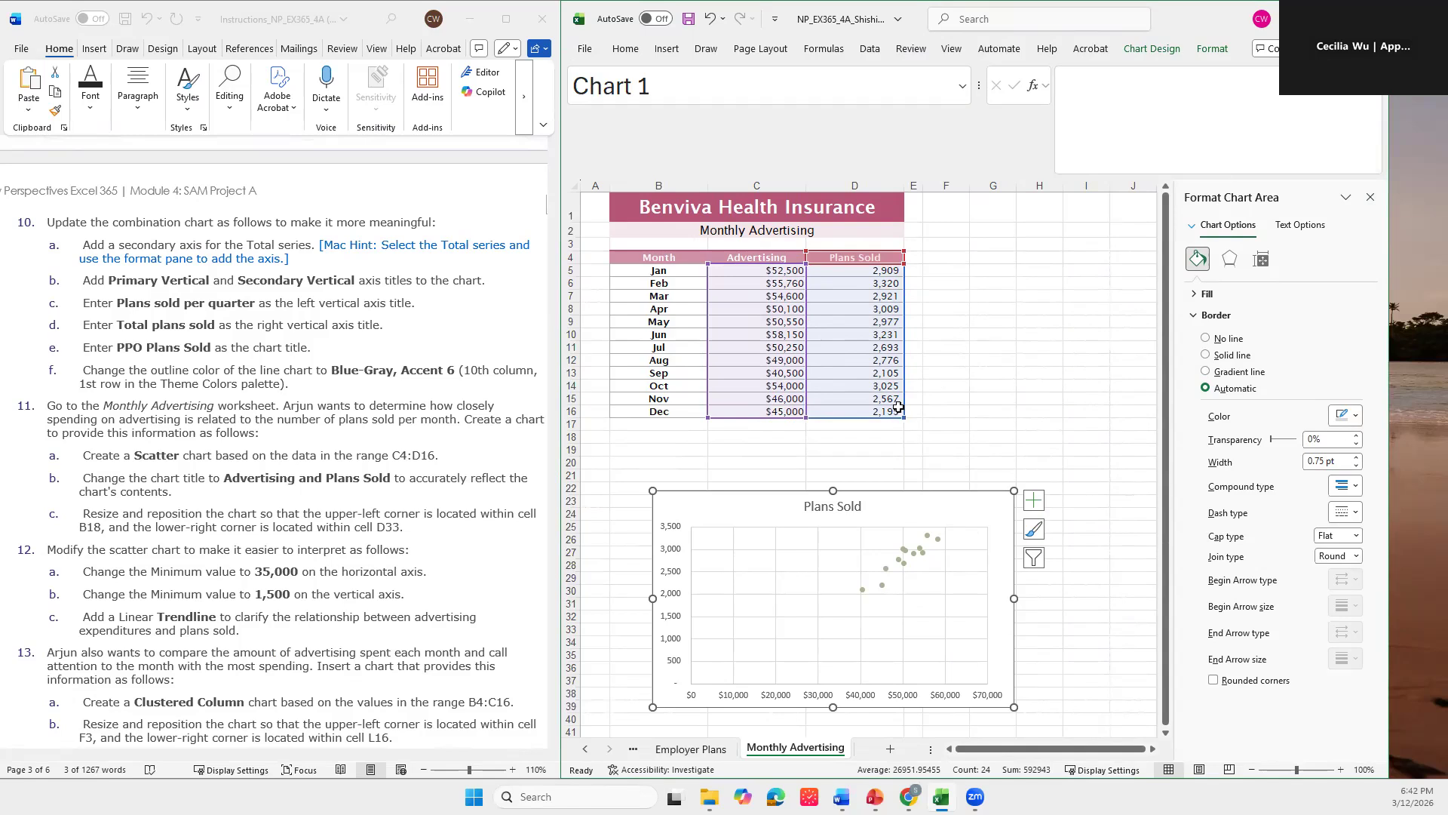
left_click(710, 19)
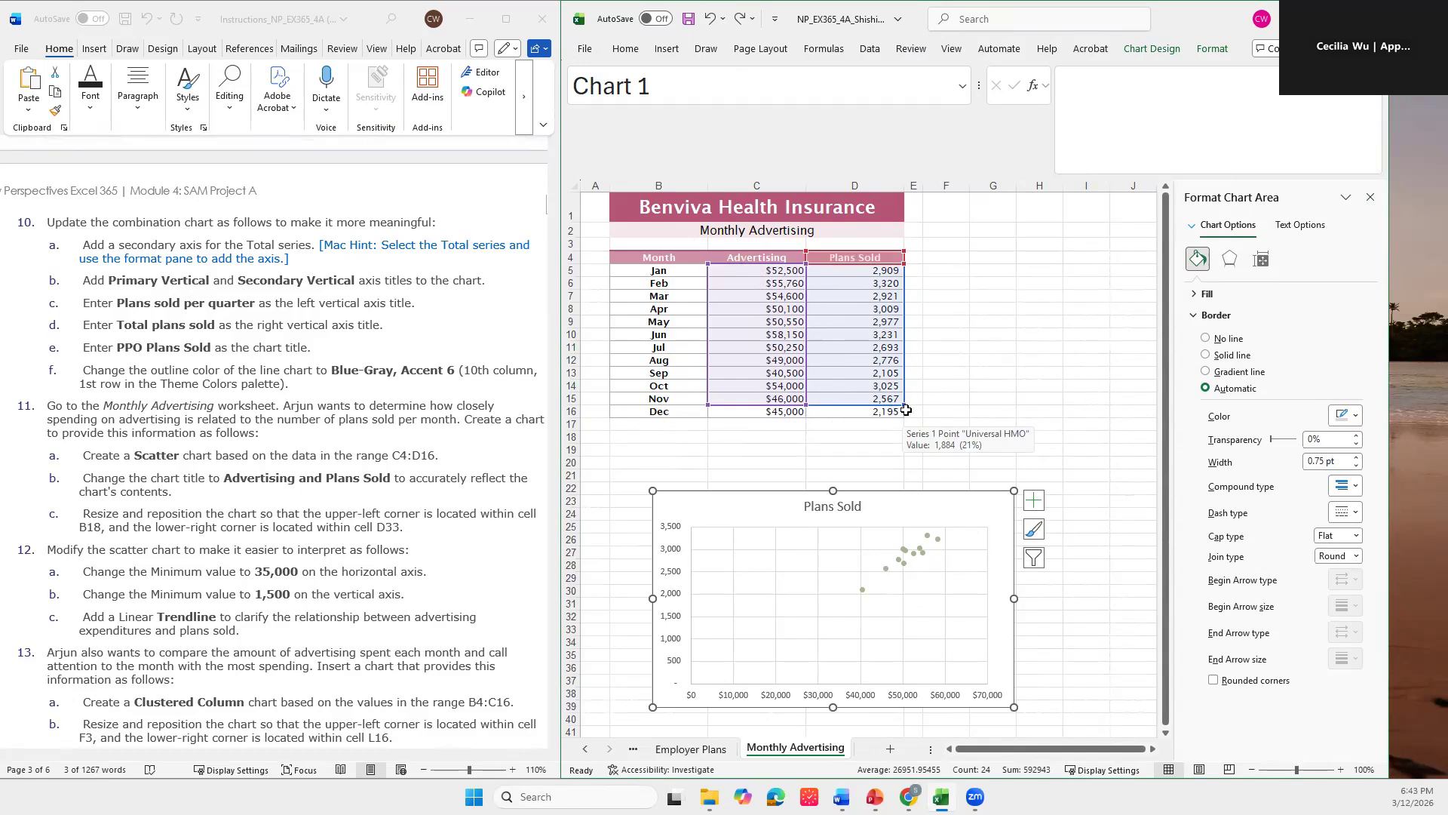
left_click_drag(904, 405, 904, 405)
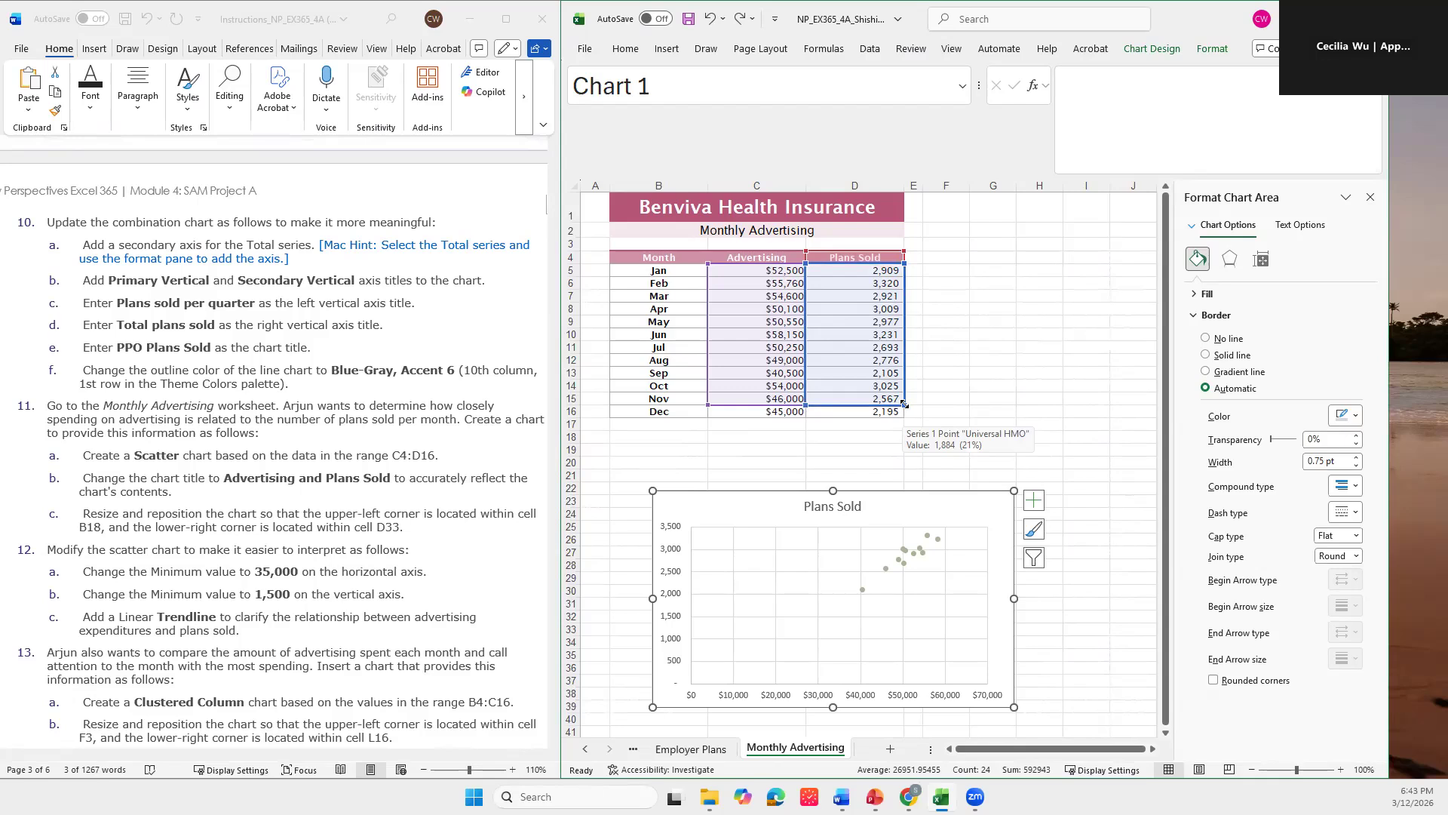
left_click_drag(904, 405, 903, 408)
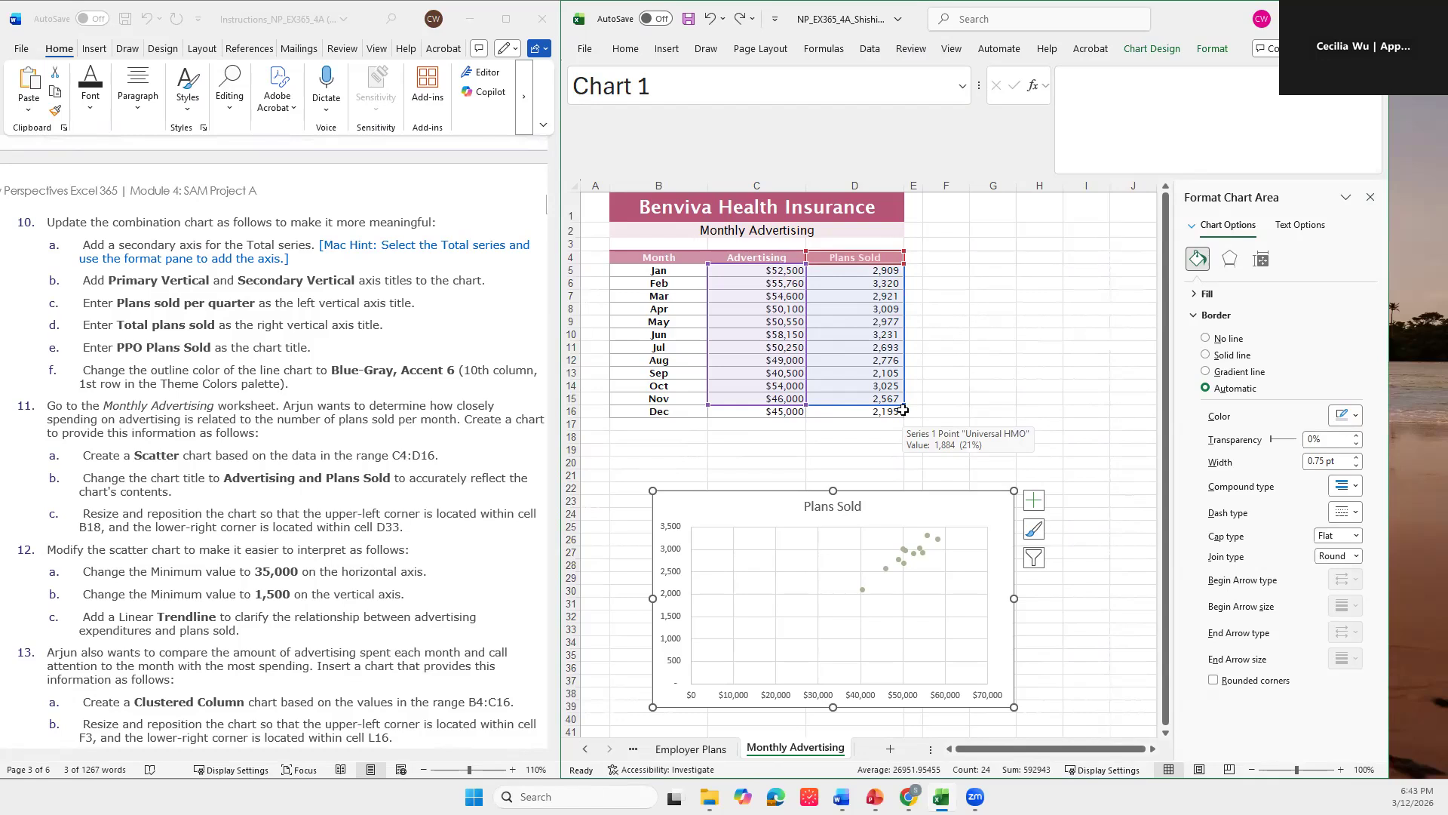
left_click_drag(903, 405, 905, 413)
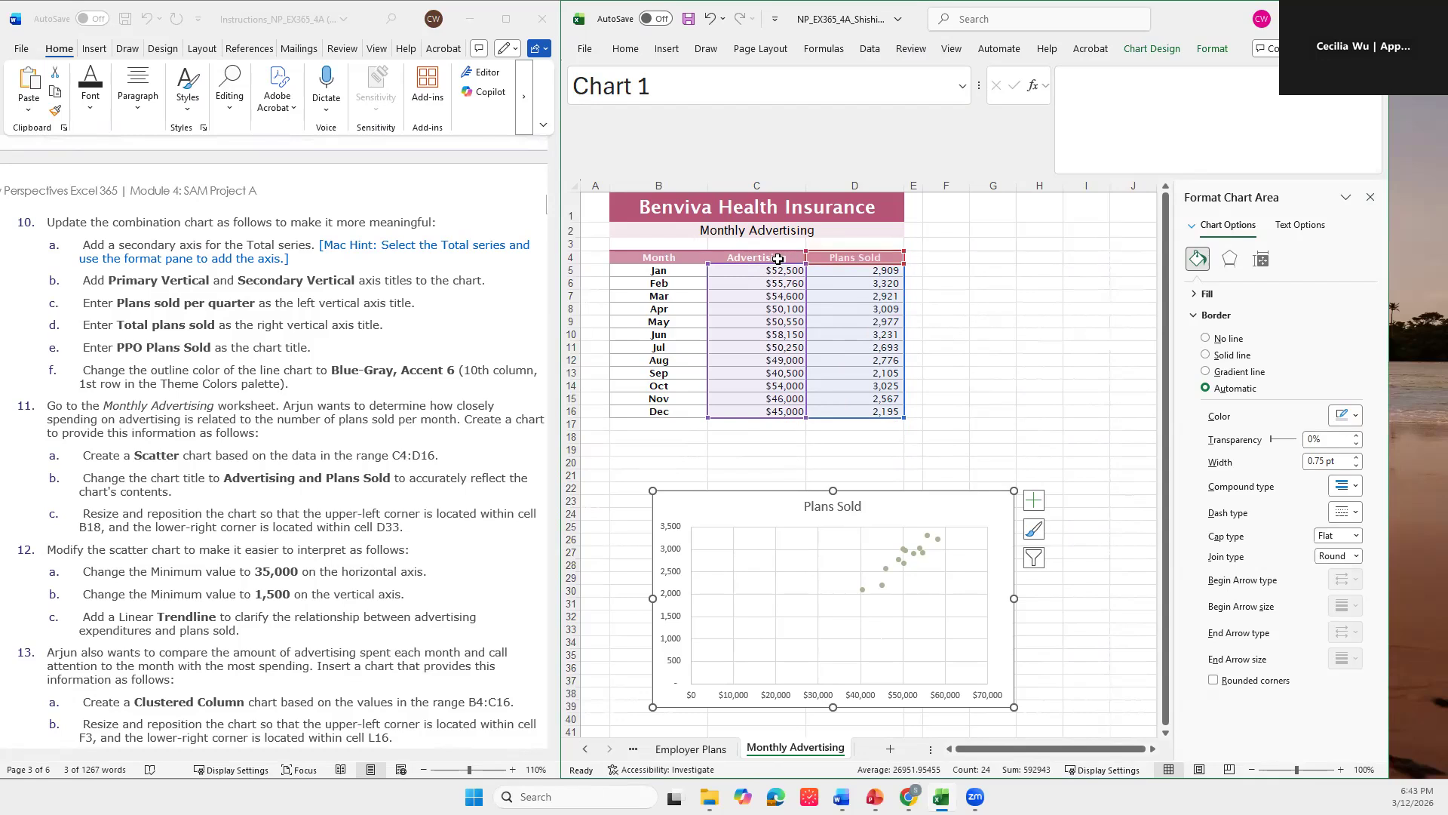
Step: Check the scatter chart's highlighted source ranges against the required range C4:D16
left_click_drag(722, 257, 892, 413)
left_click(861, 513)
left_click(934, 504)
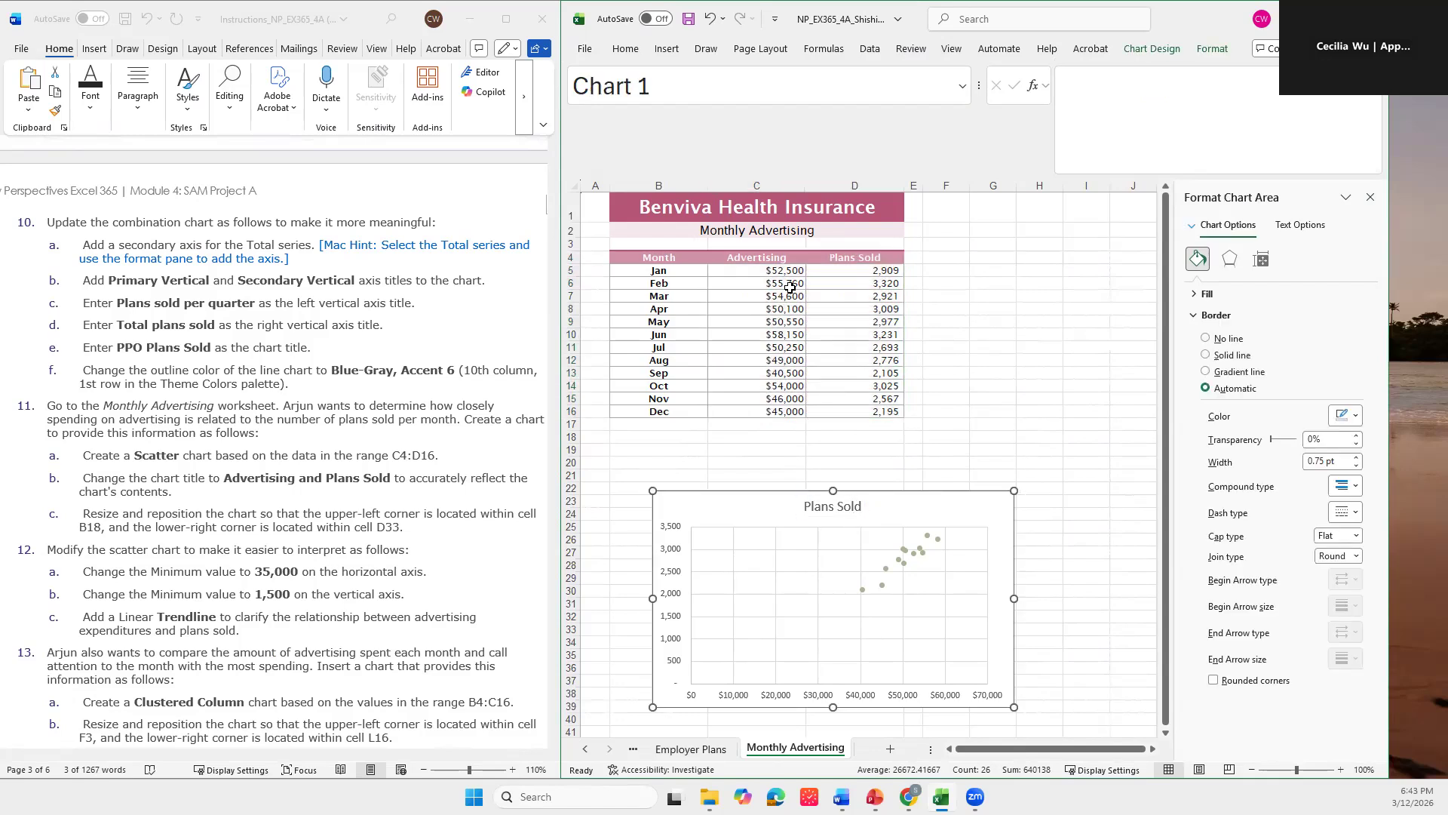
left_click(790, 287)
left_click(878, 567)
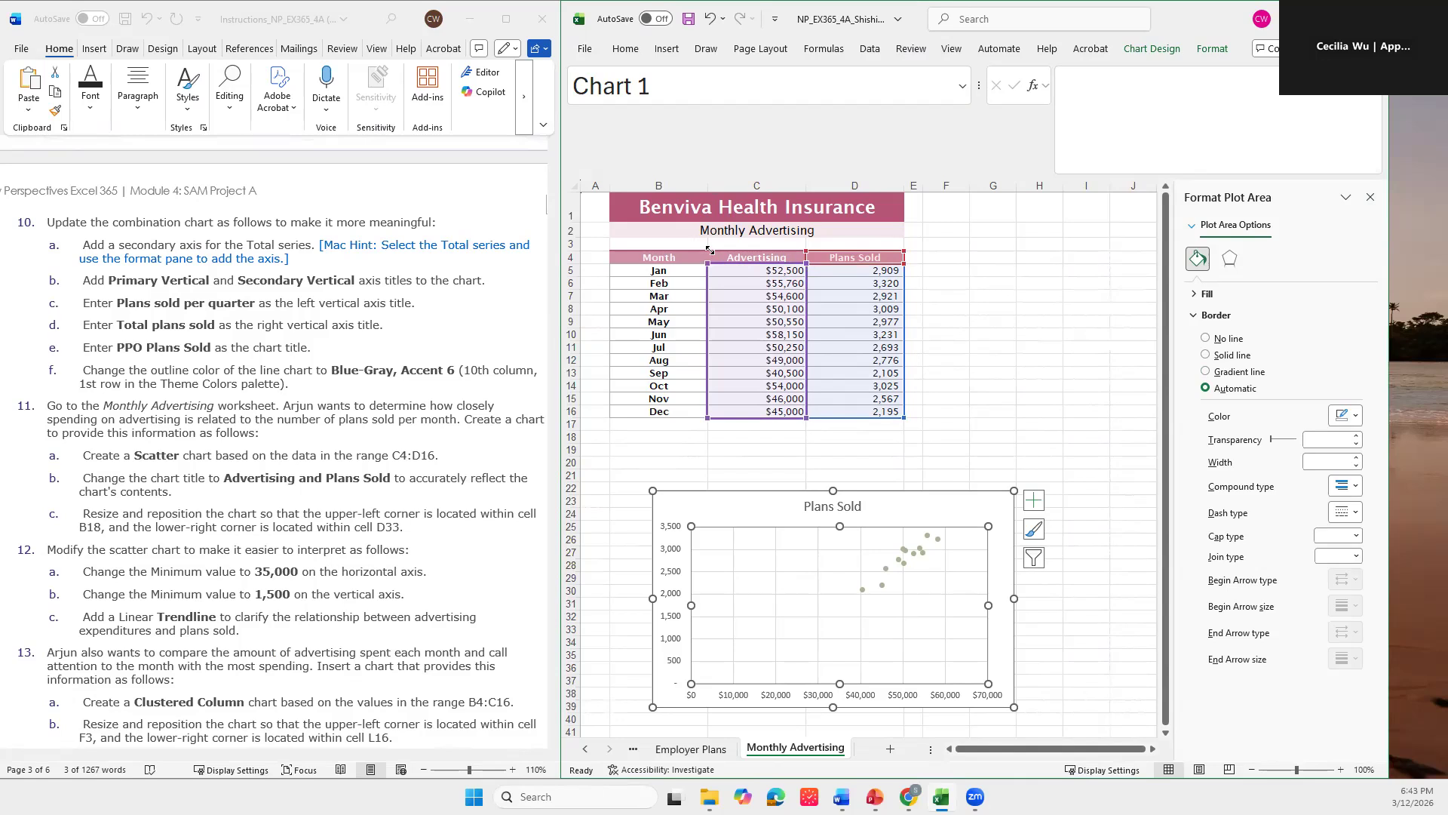
left_click(762, 258)
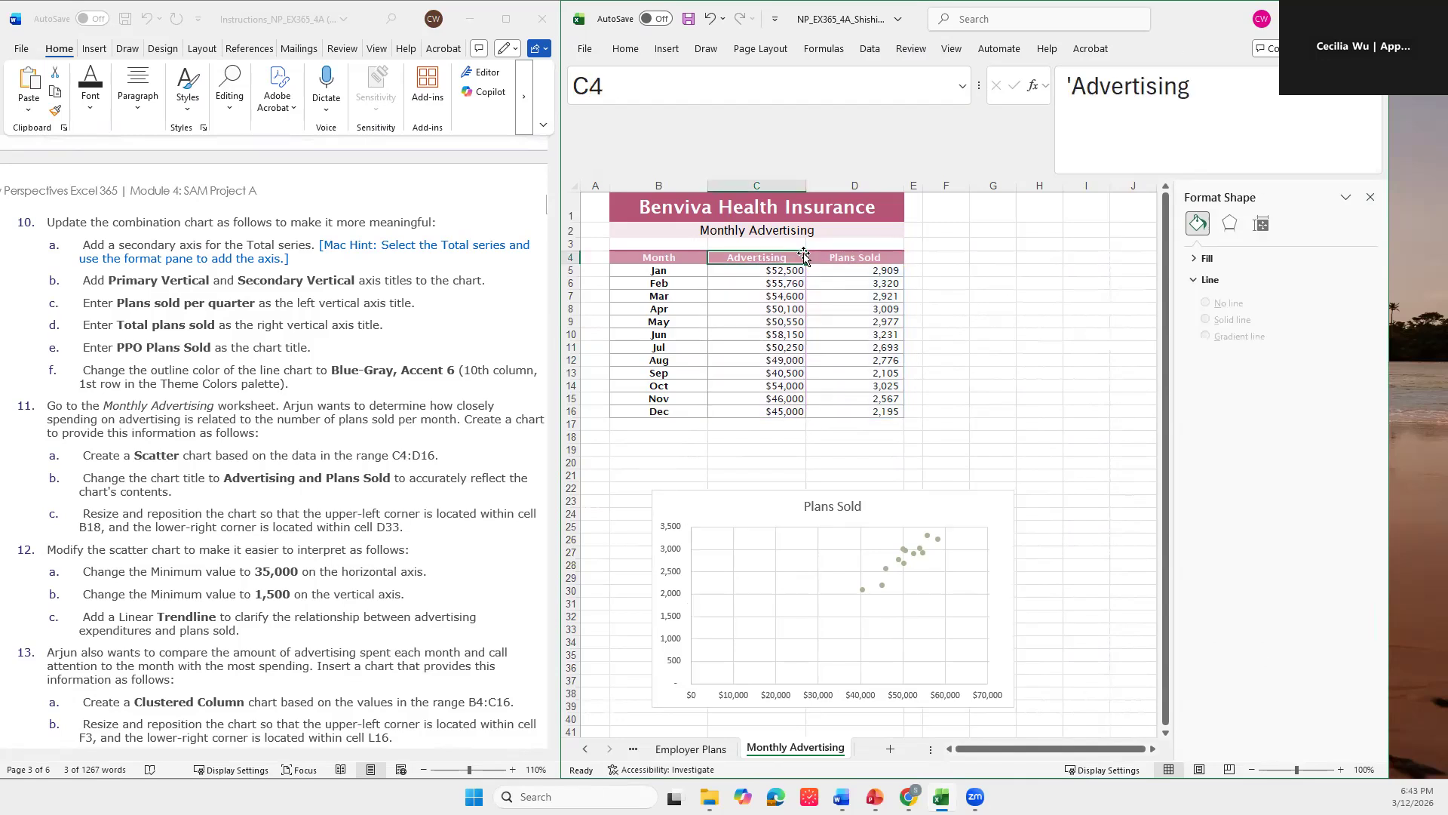
left_click(896, 550)
left_click(890, 566)
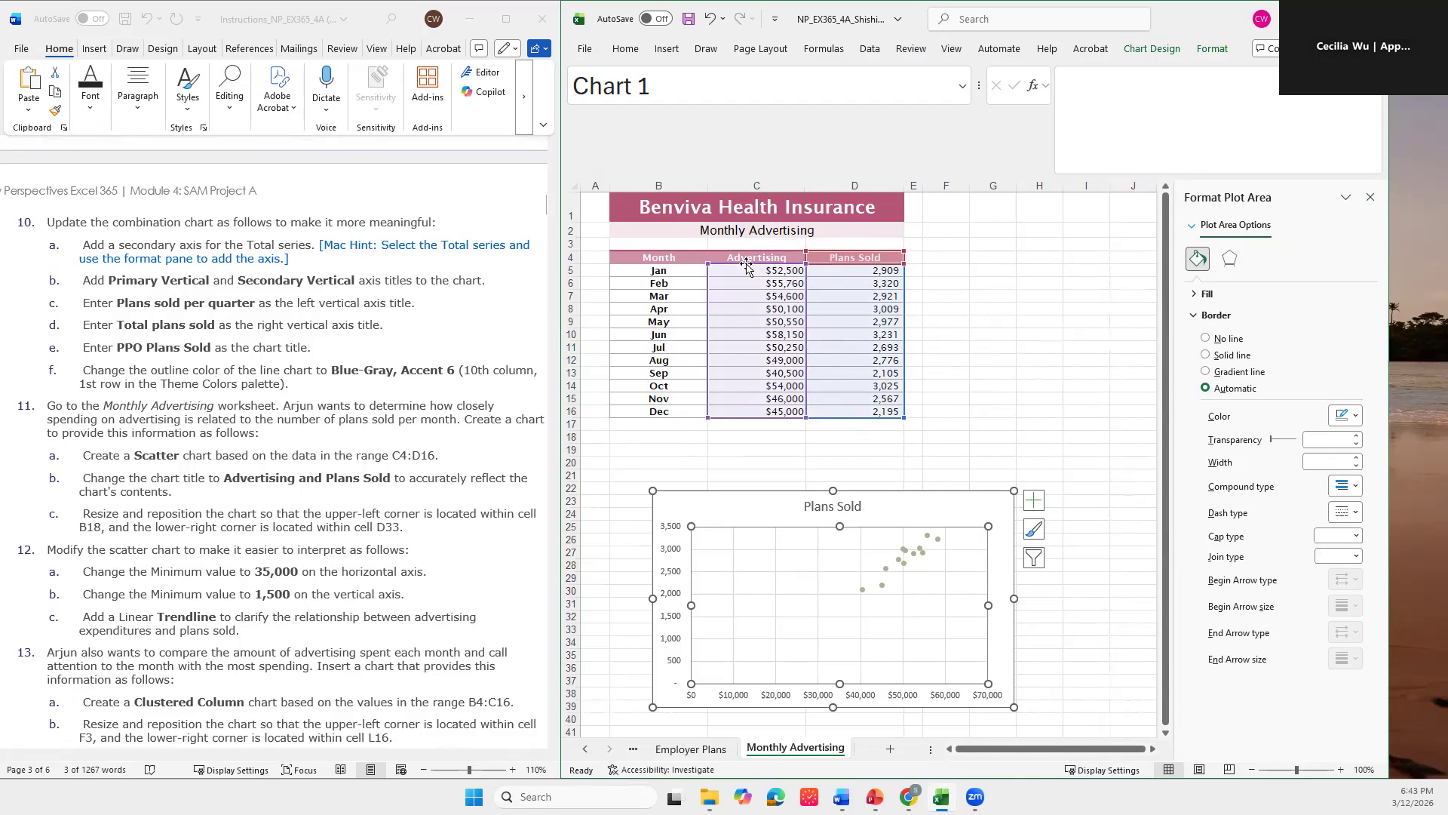
left_click(903, 424)
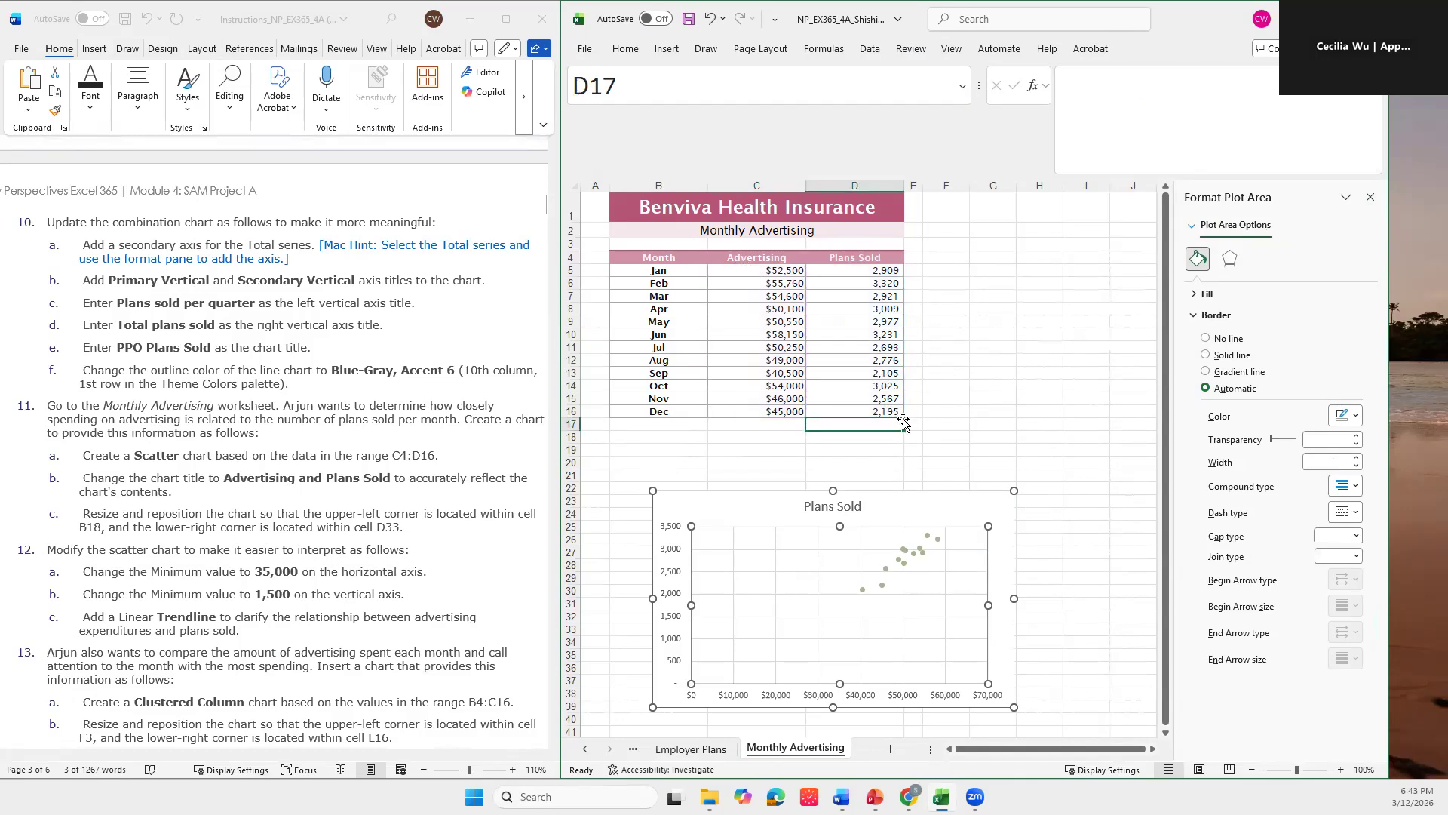
left_click(897, 409)
Step: Extend the scatter series name range to C4:D4 and review the series formula
left_click(922, 528)
left_click(905, 531)
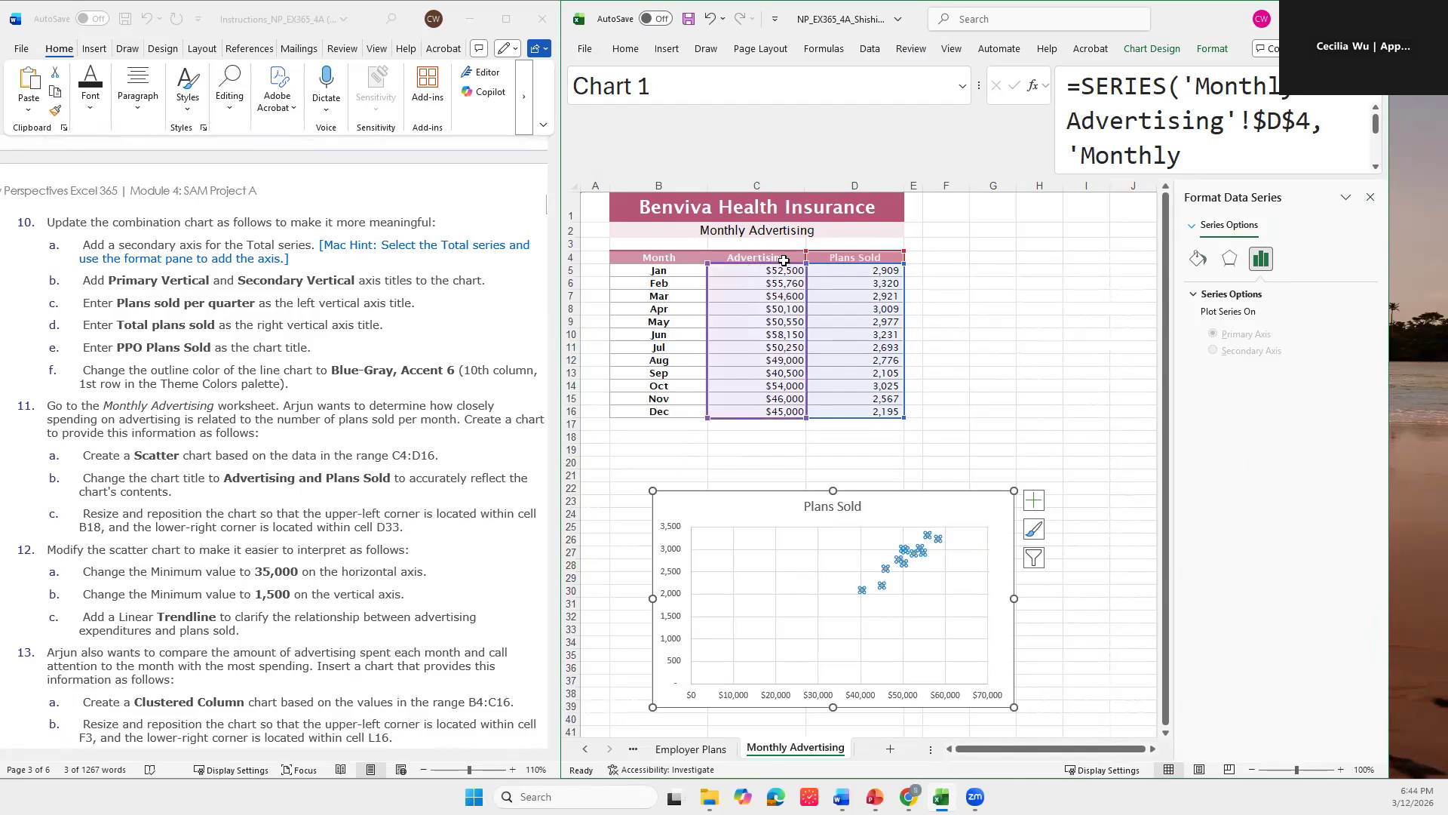
left_click_drag(770, 254, 709, 261)
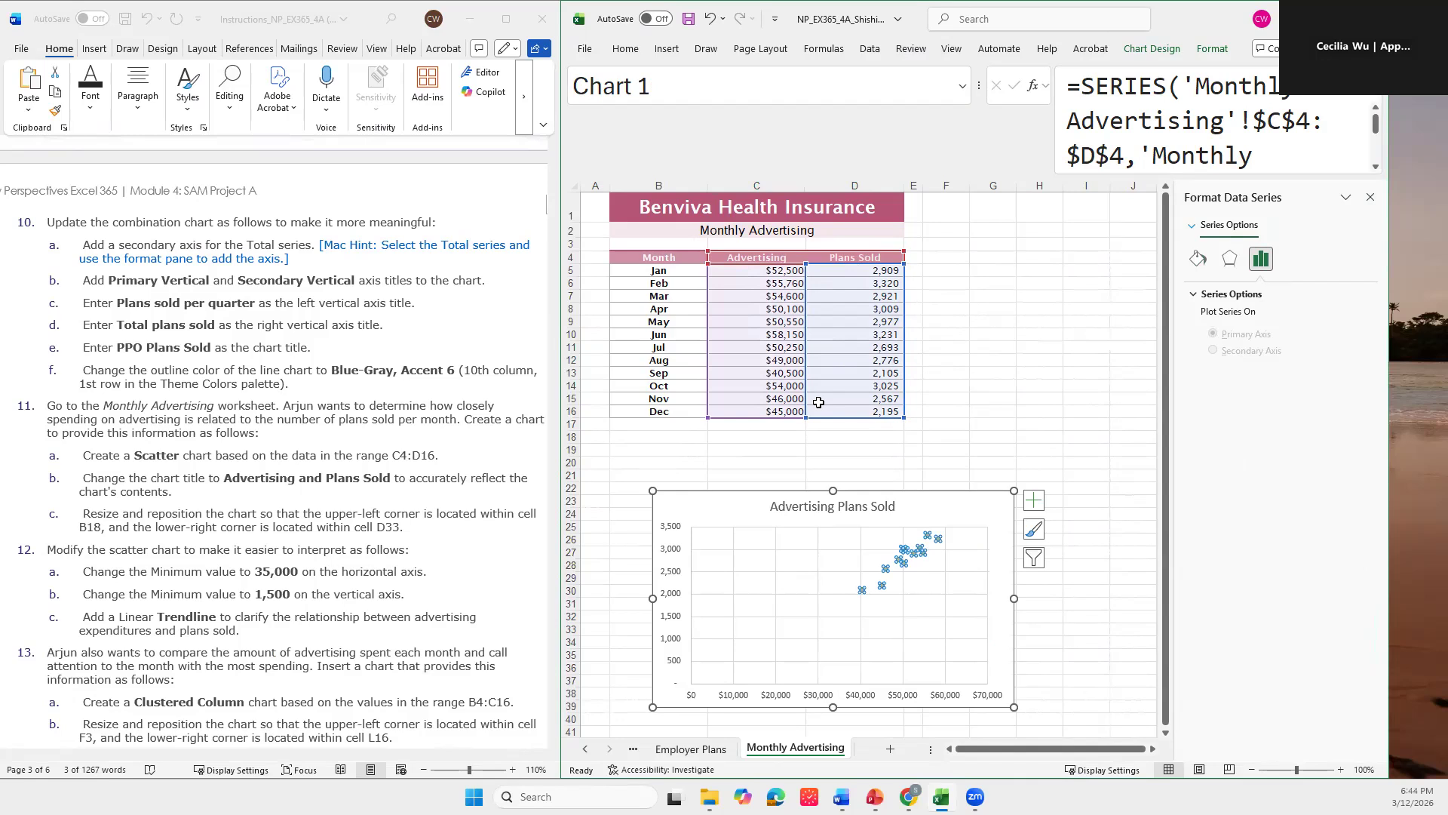
left_click(839, 330)
left_click(877, 582)
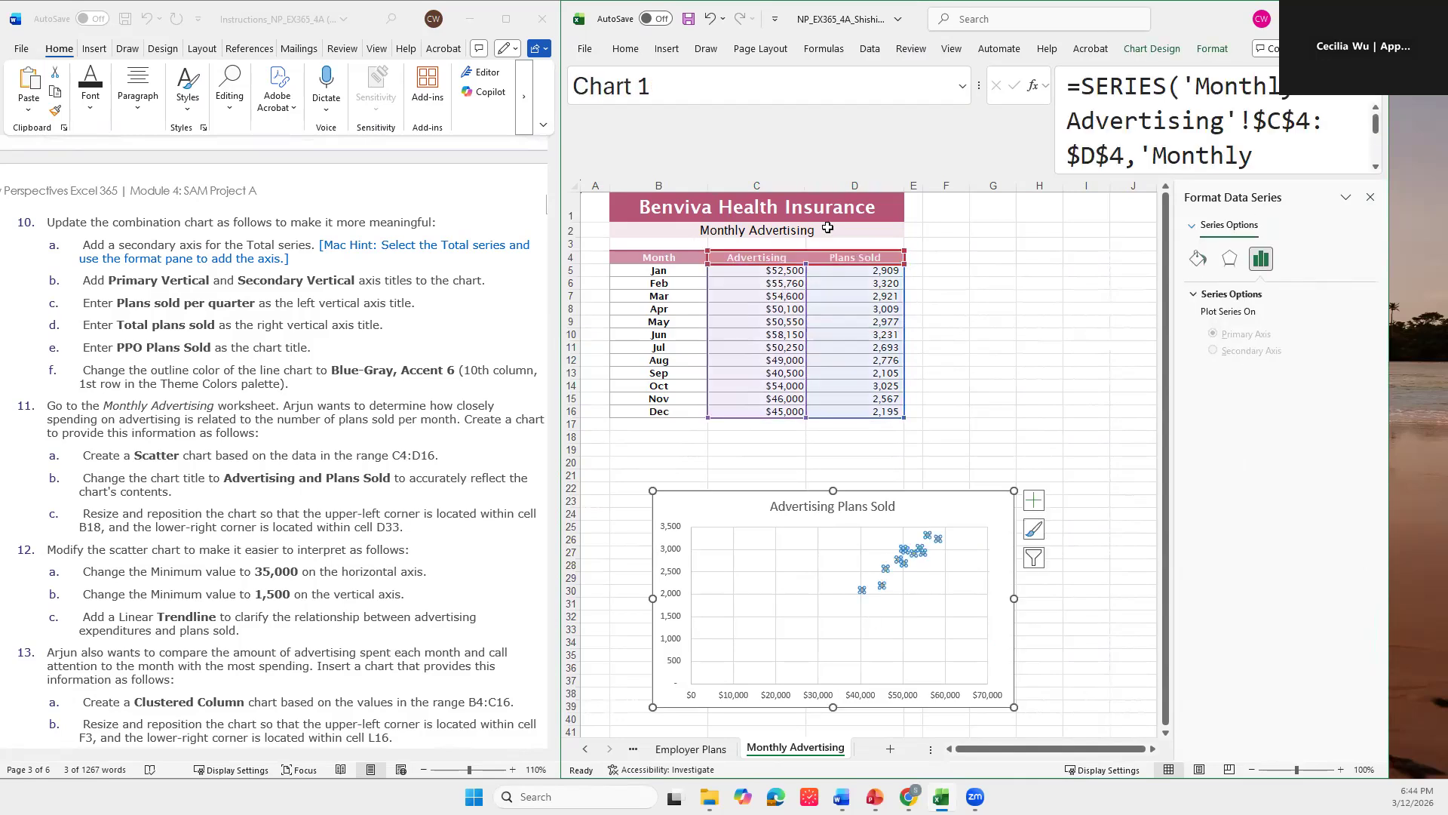
left_click(800, 258)
left_click(905, 564)
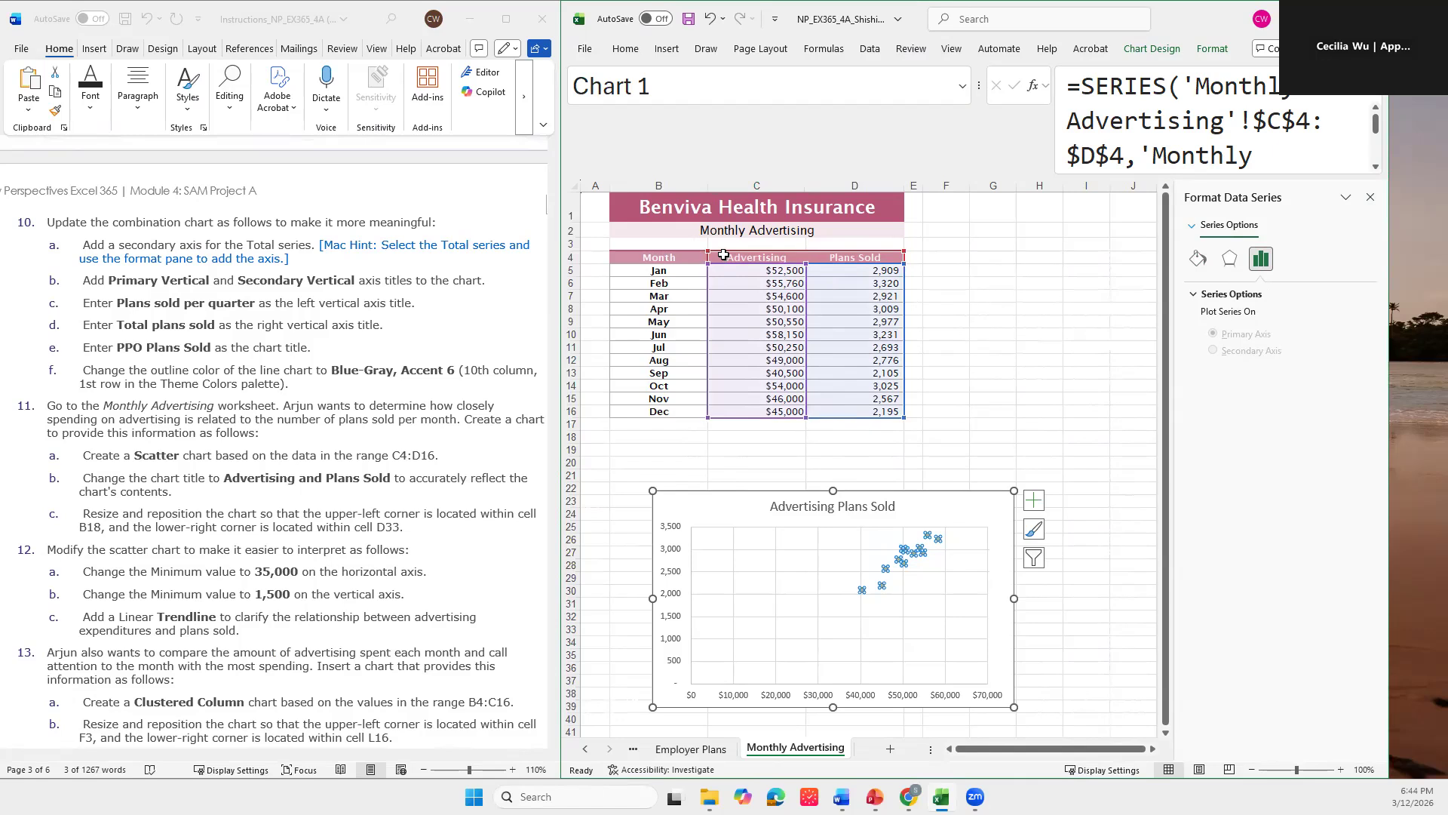
mouse_move(1375, 134)
left_mouse_down()
mouse_move(1376, 158)
mouse_move(1375, 137)
left_mouse_up()
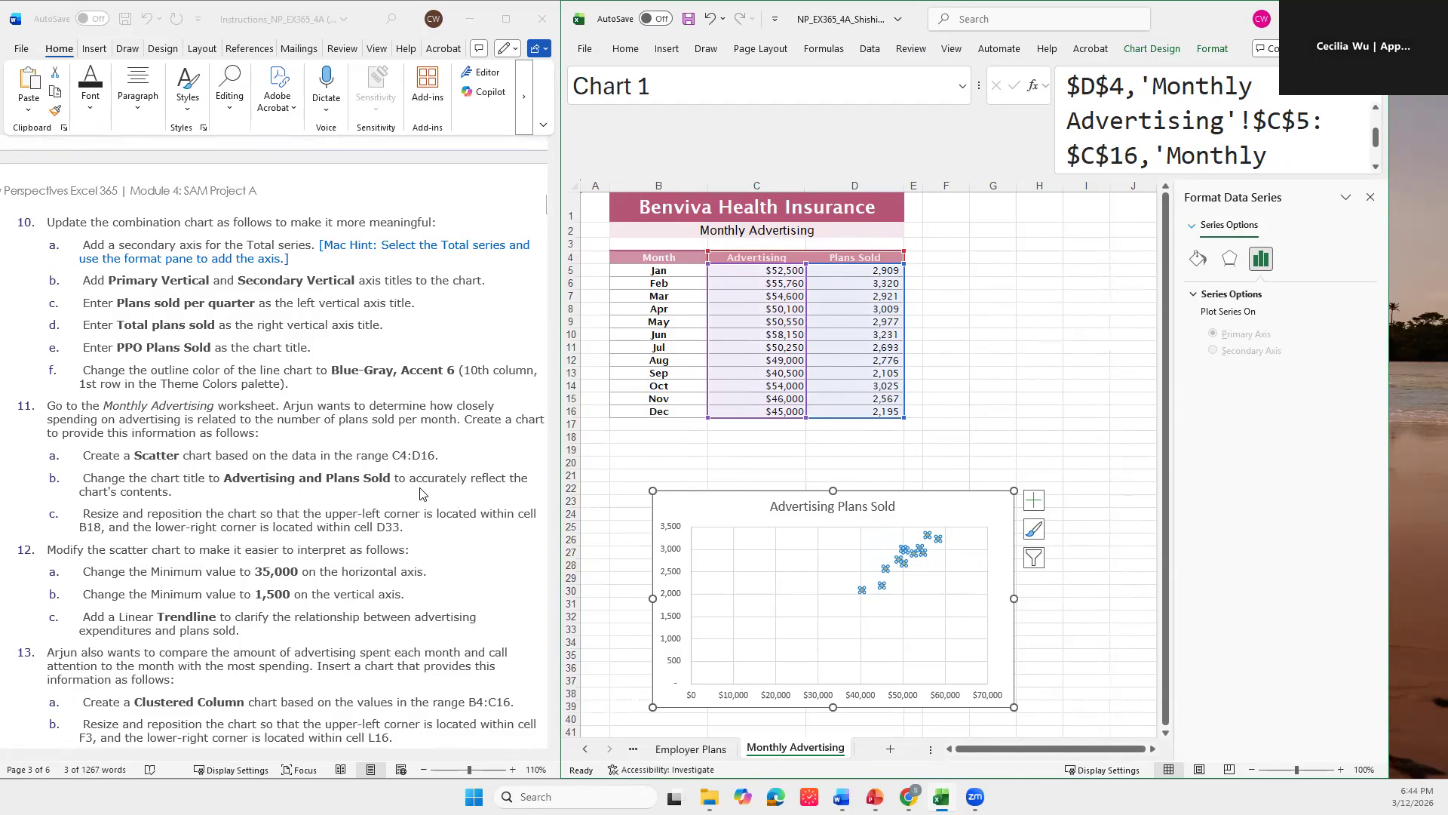
Step: Copy the chart title from the instructions document and set the scatter chart's title to Advertising and Plans Sold
left_click(249, 480)
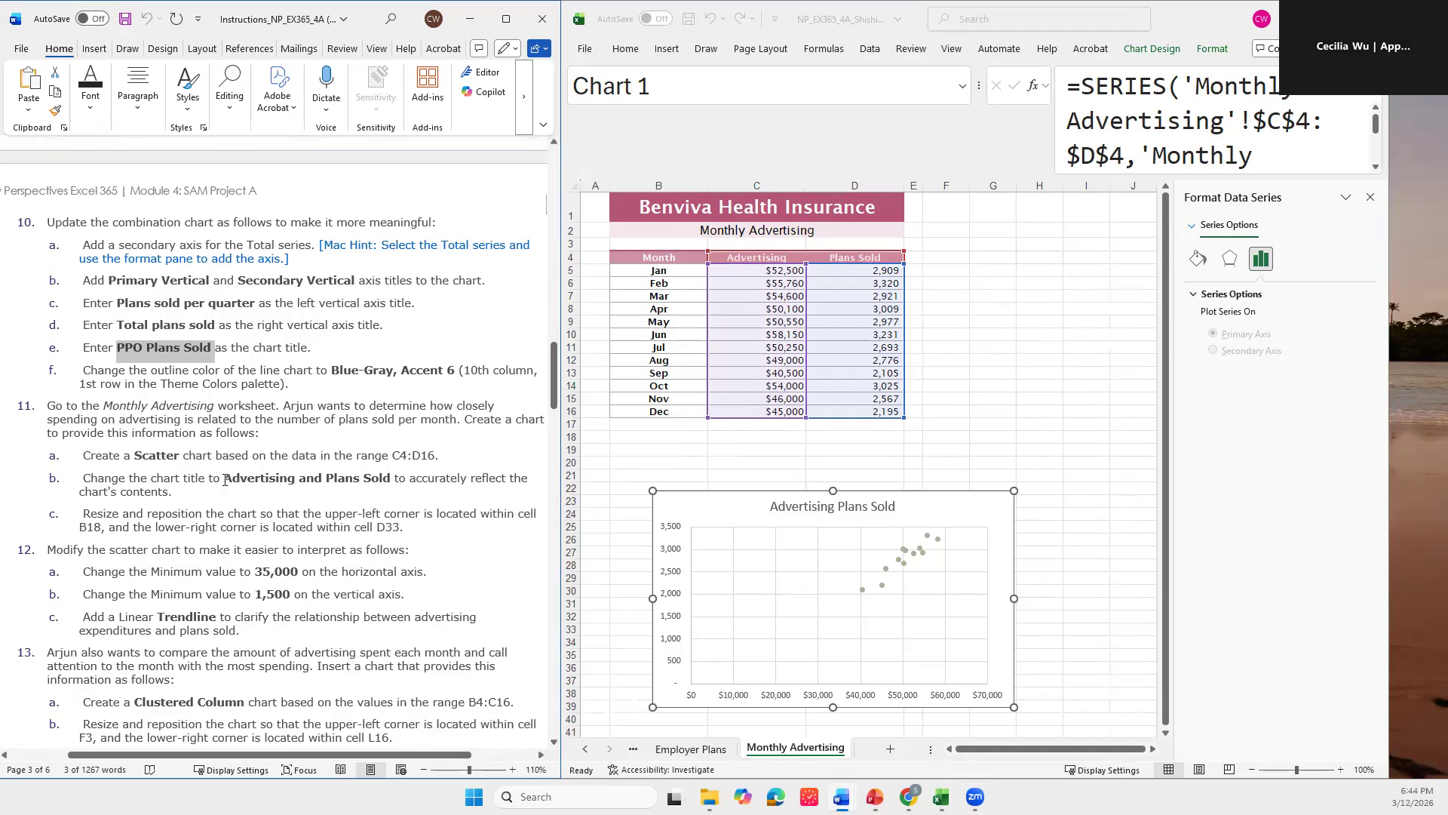
left_click_drag(225, 479, 392, 479)
key("ctrl+c")
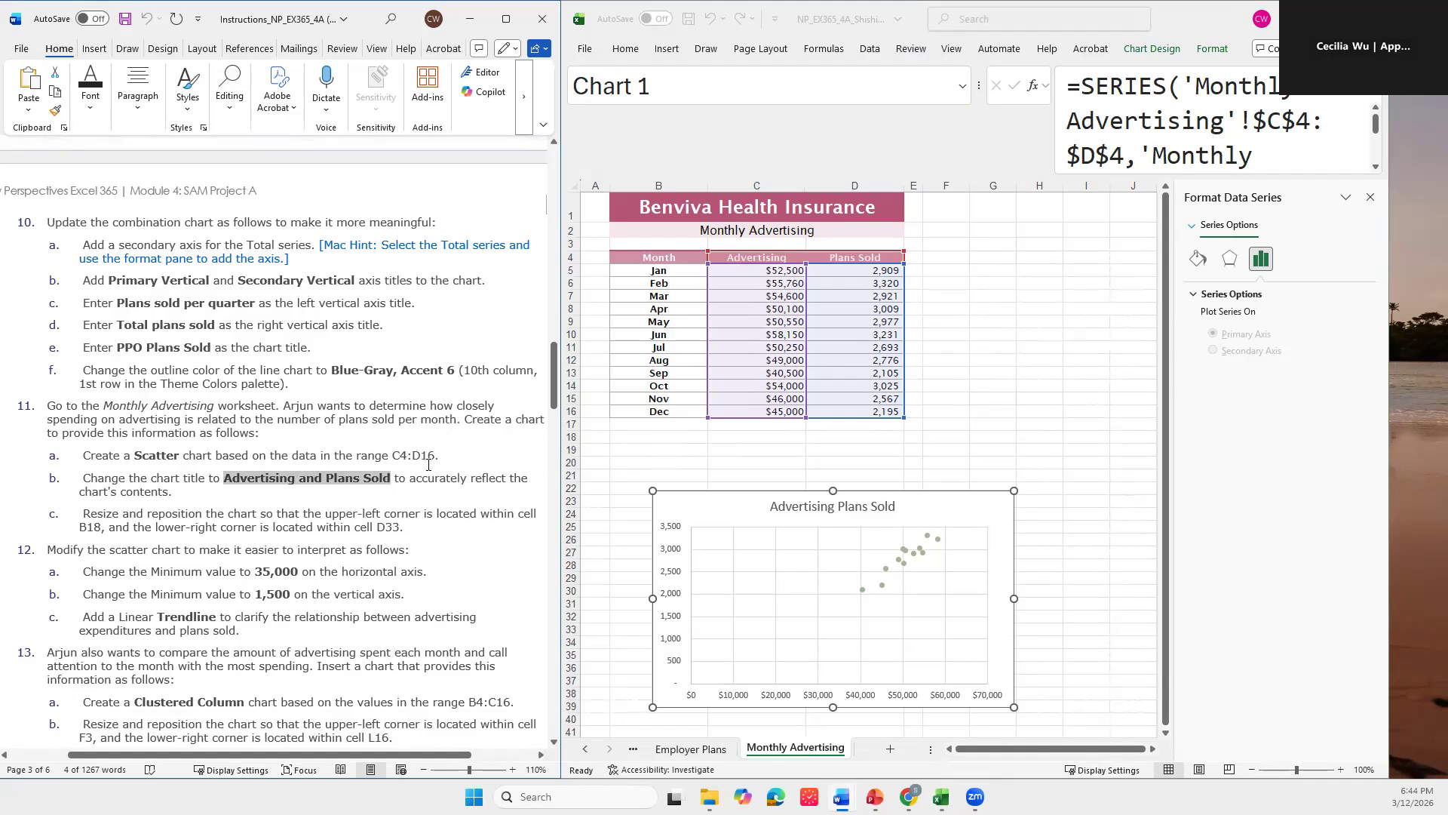
left_click(758, 505)
left_click(795, 508)
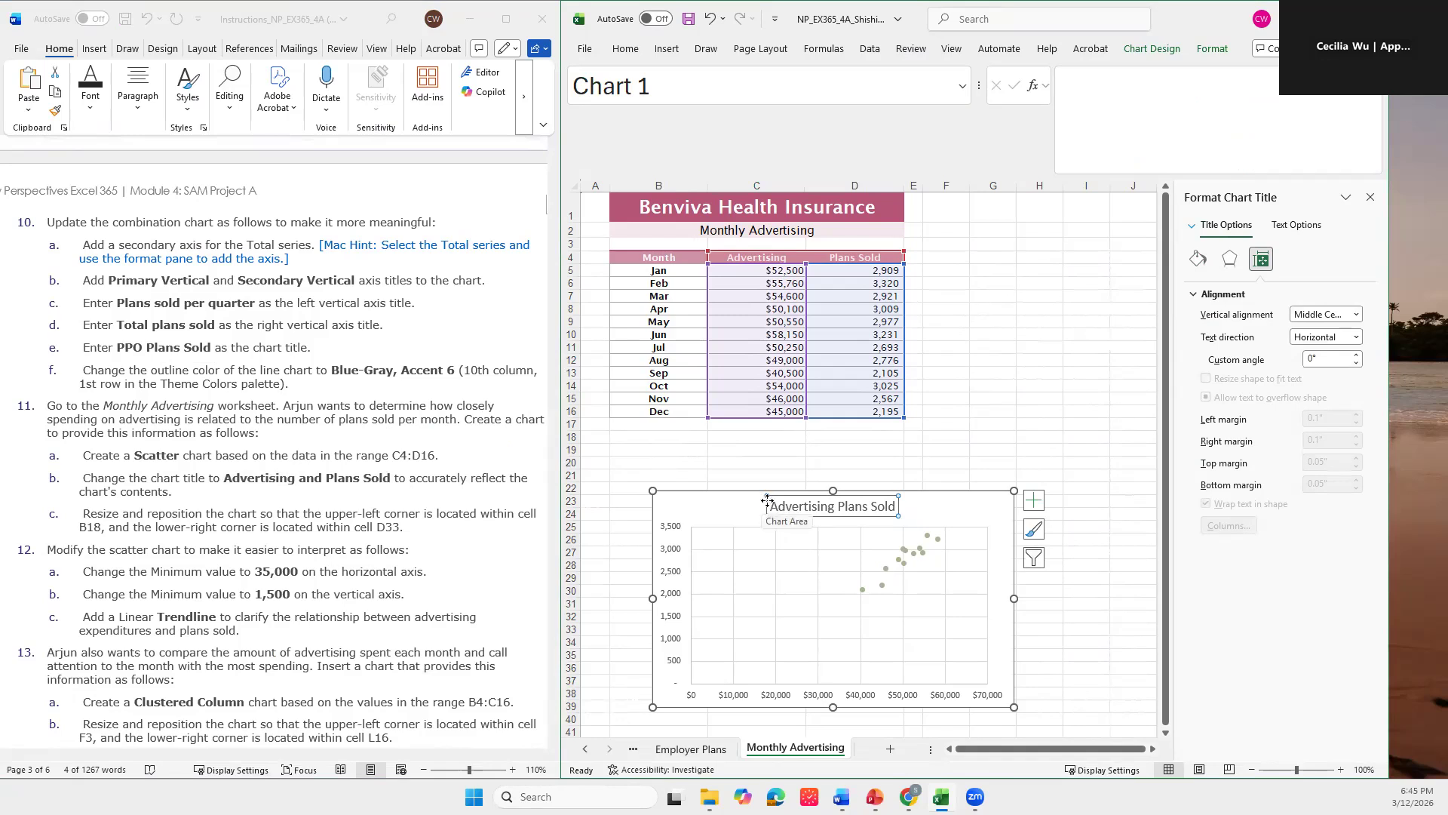
left_click(1111, 110)
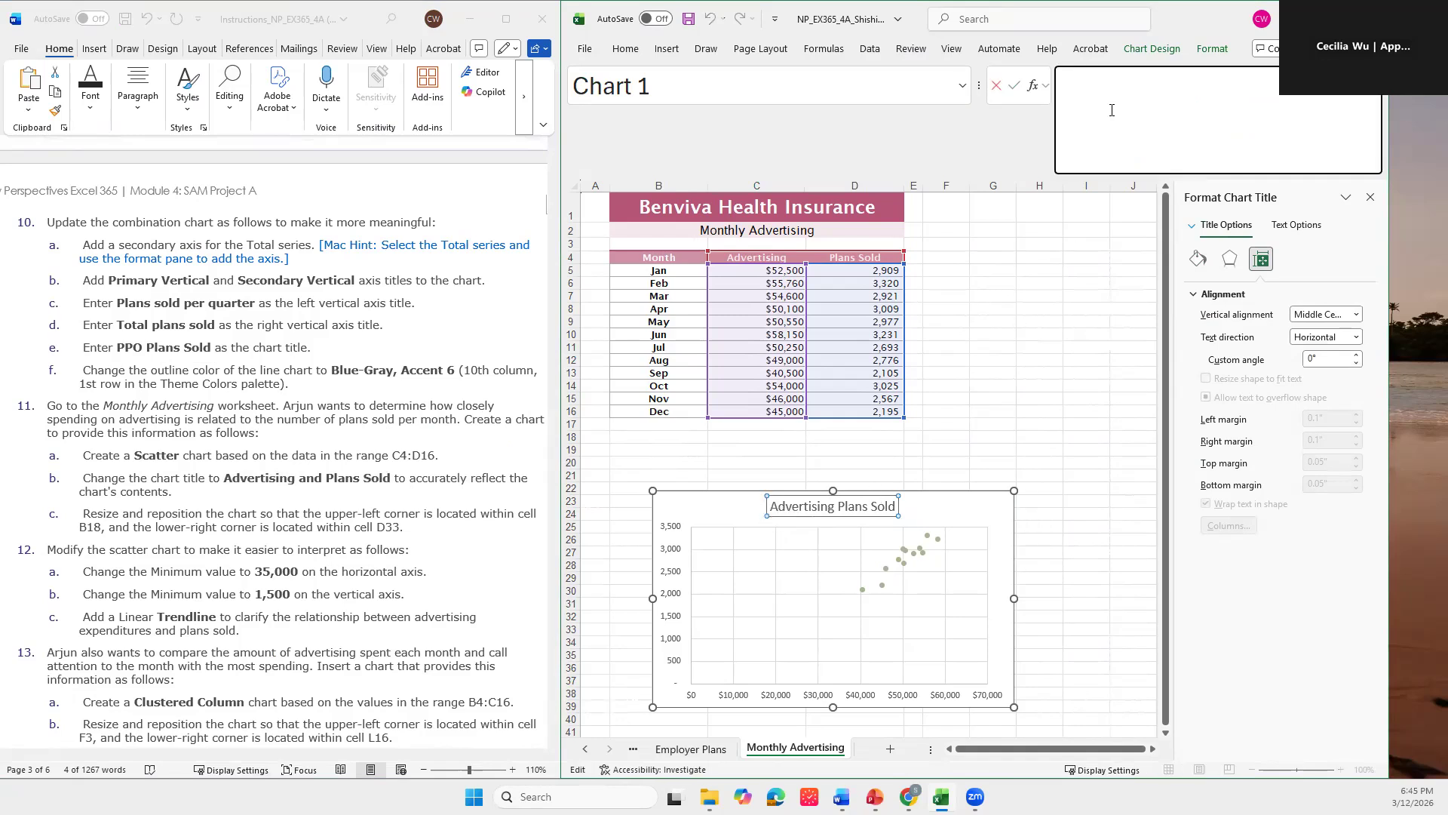
key("ctrl+v")
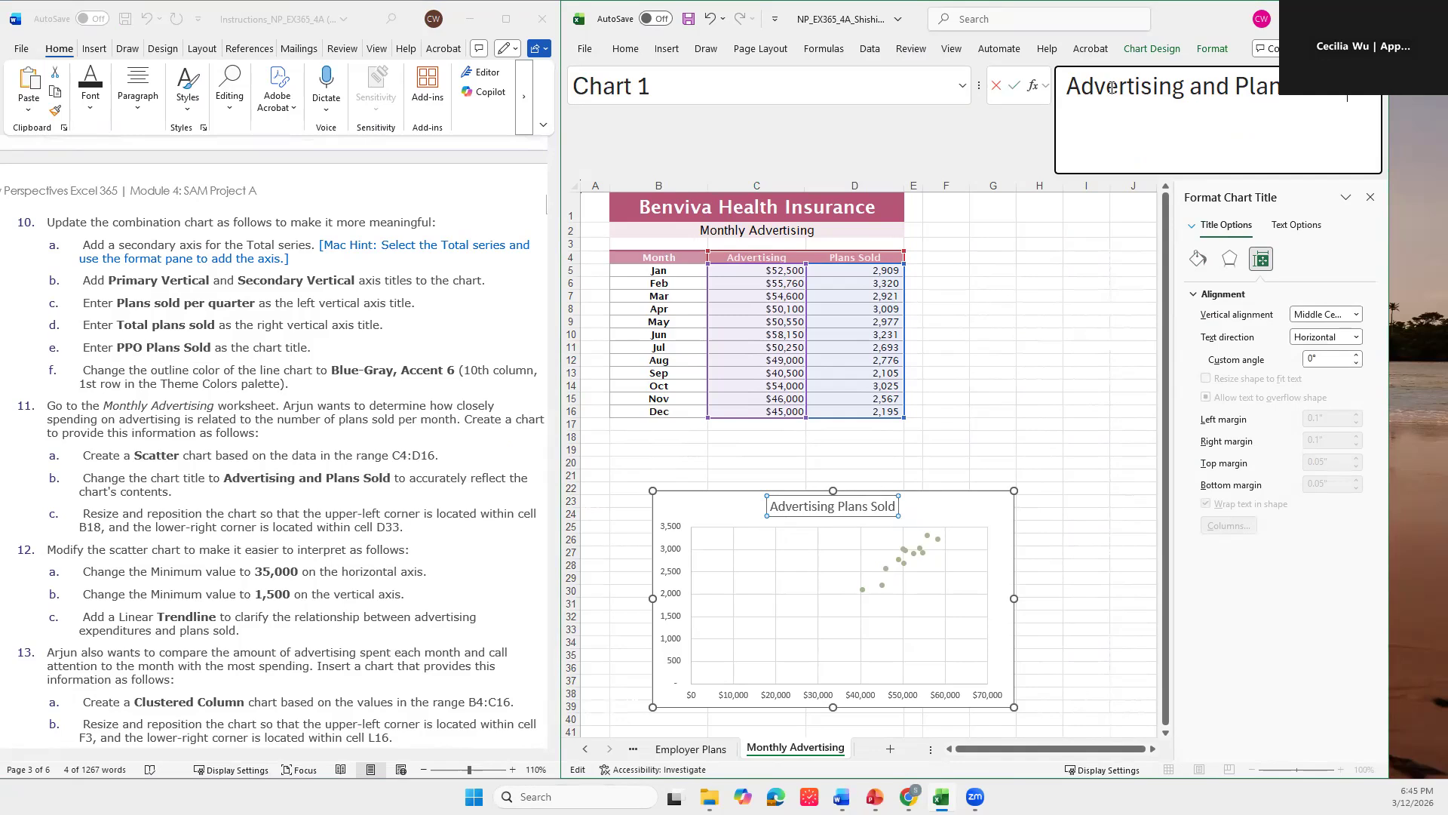
key("Return")
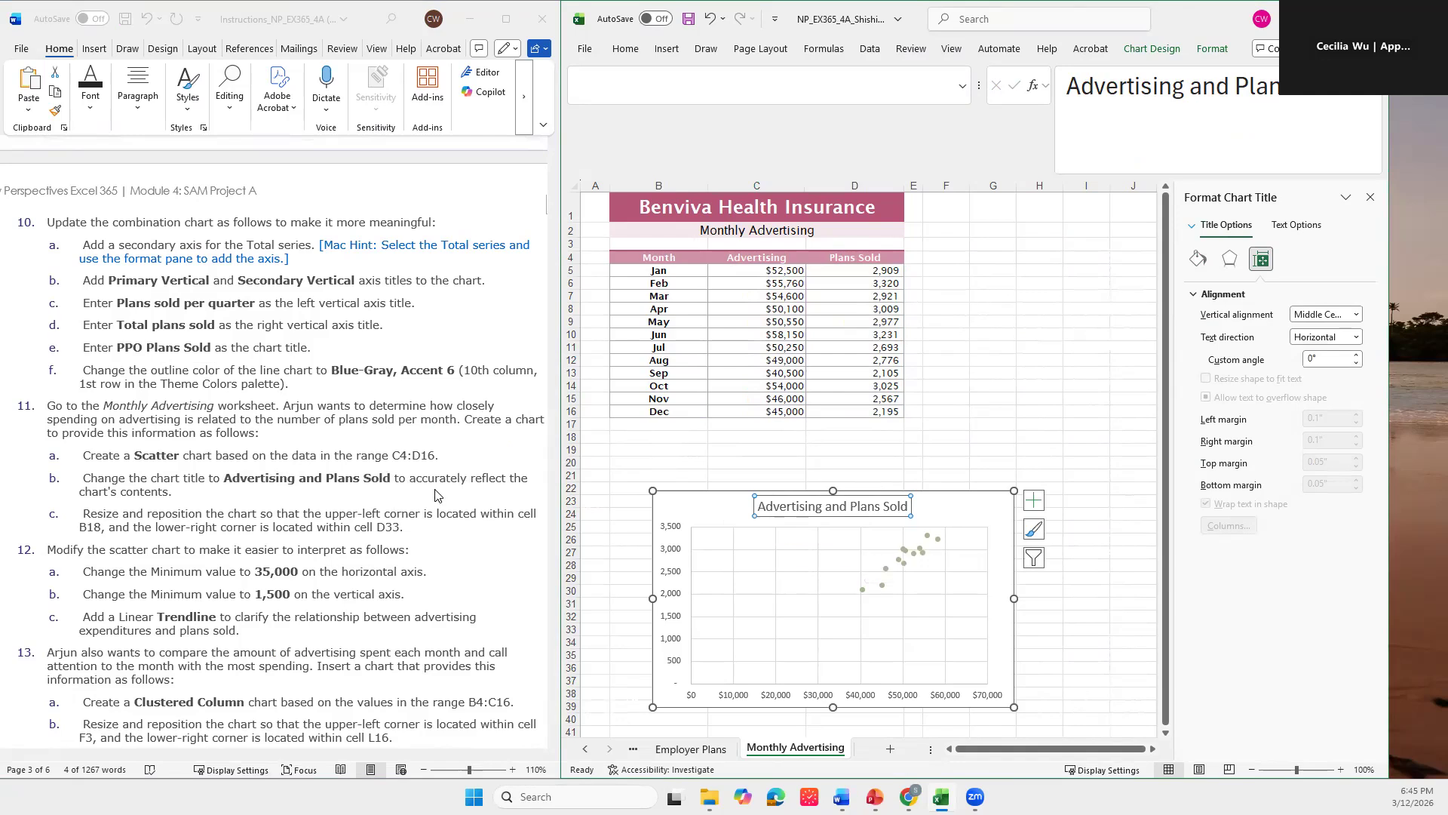
Step: Move and resize the scatter chart so its upper-left corner is in cell B18 and its lower-right corner in D33
scroll(86, 483, "down", 1)
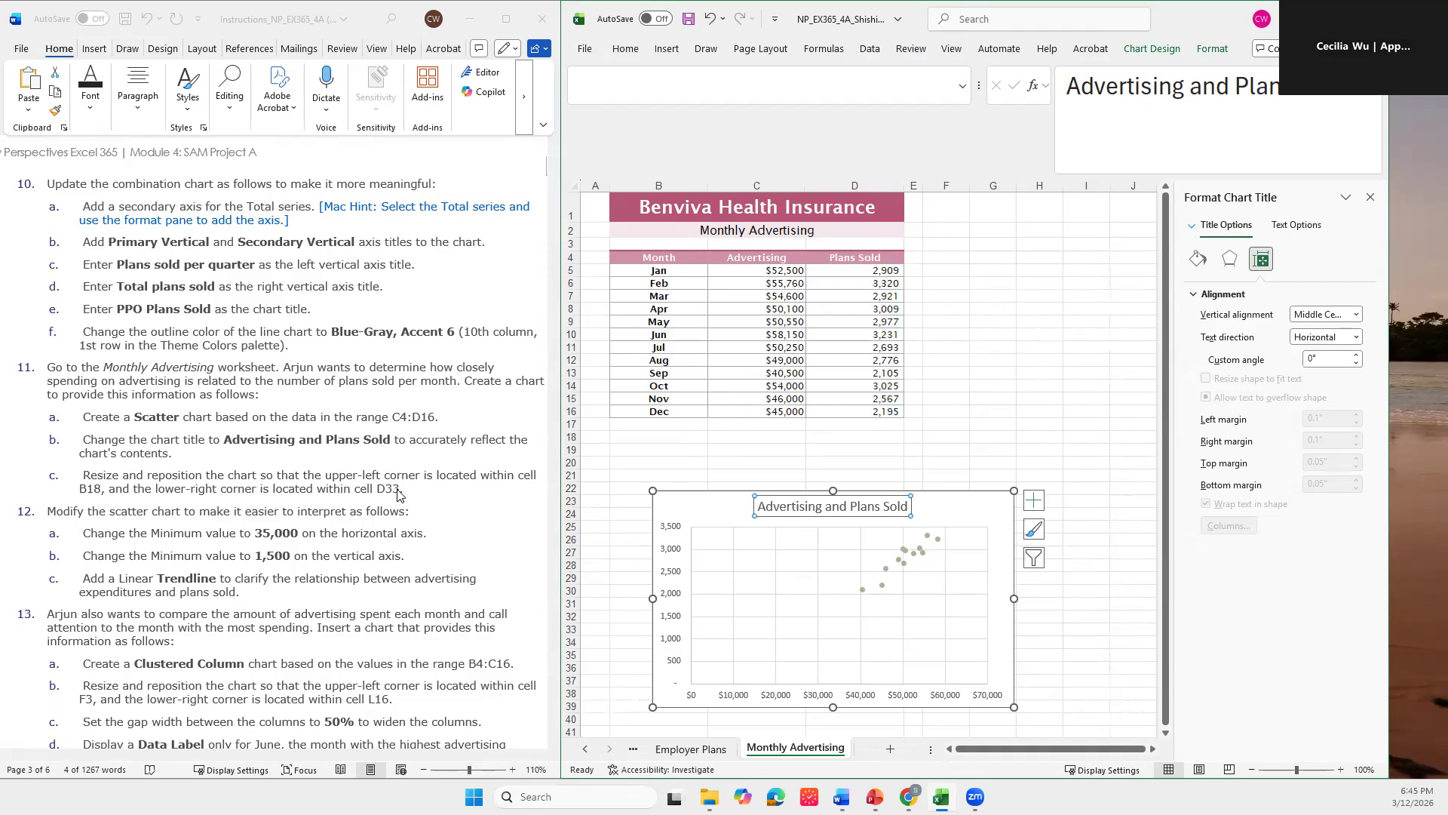
left_click(968, 513)
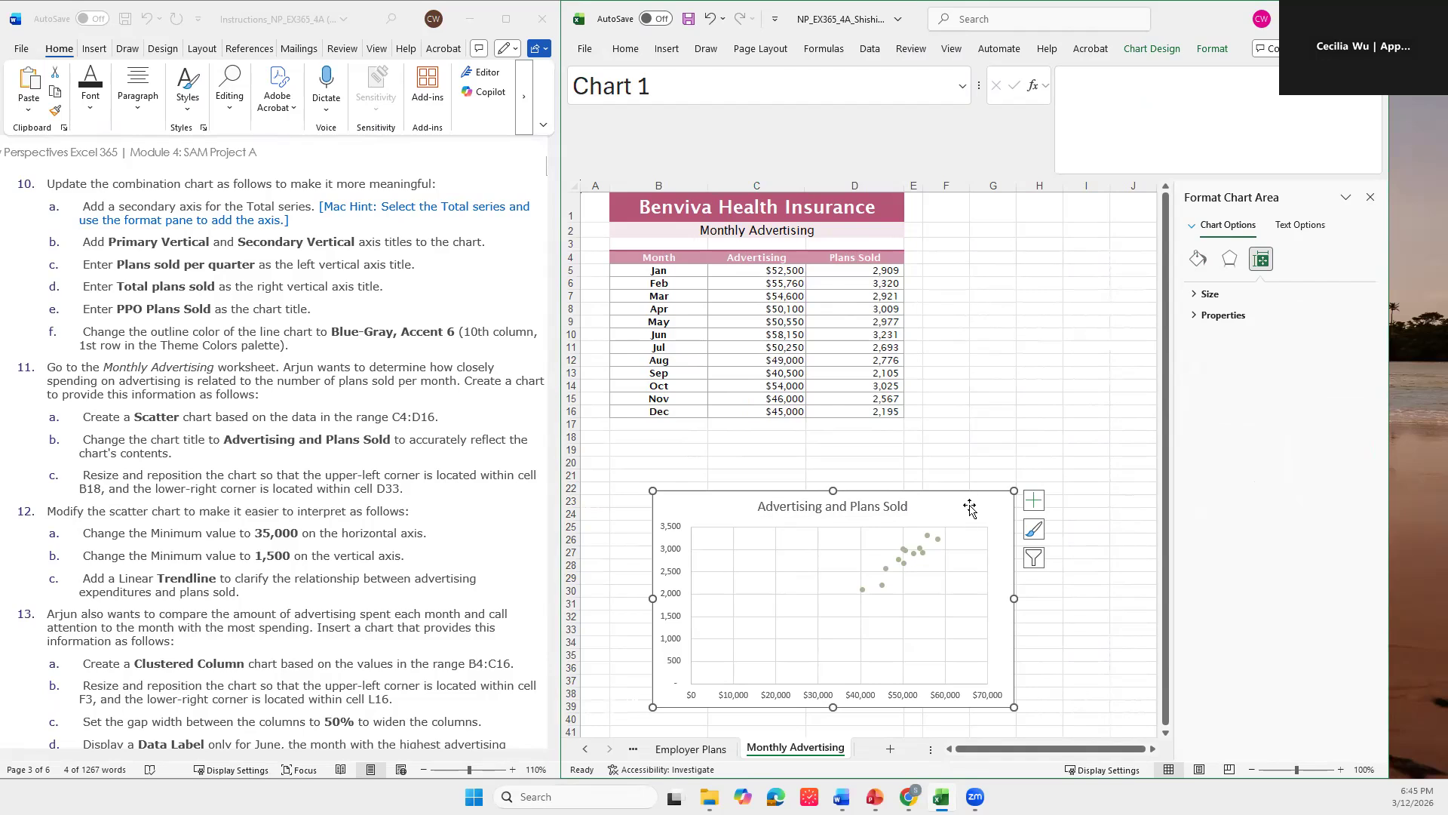
left_click_drag(969, 506, 927, 449)
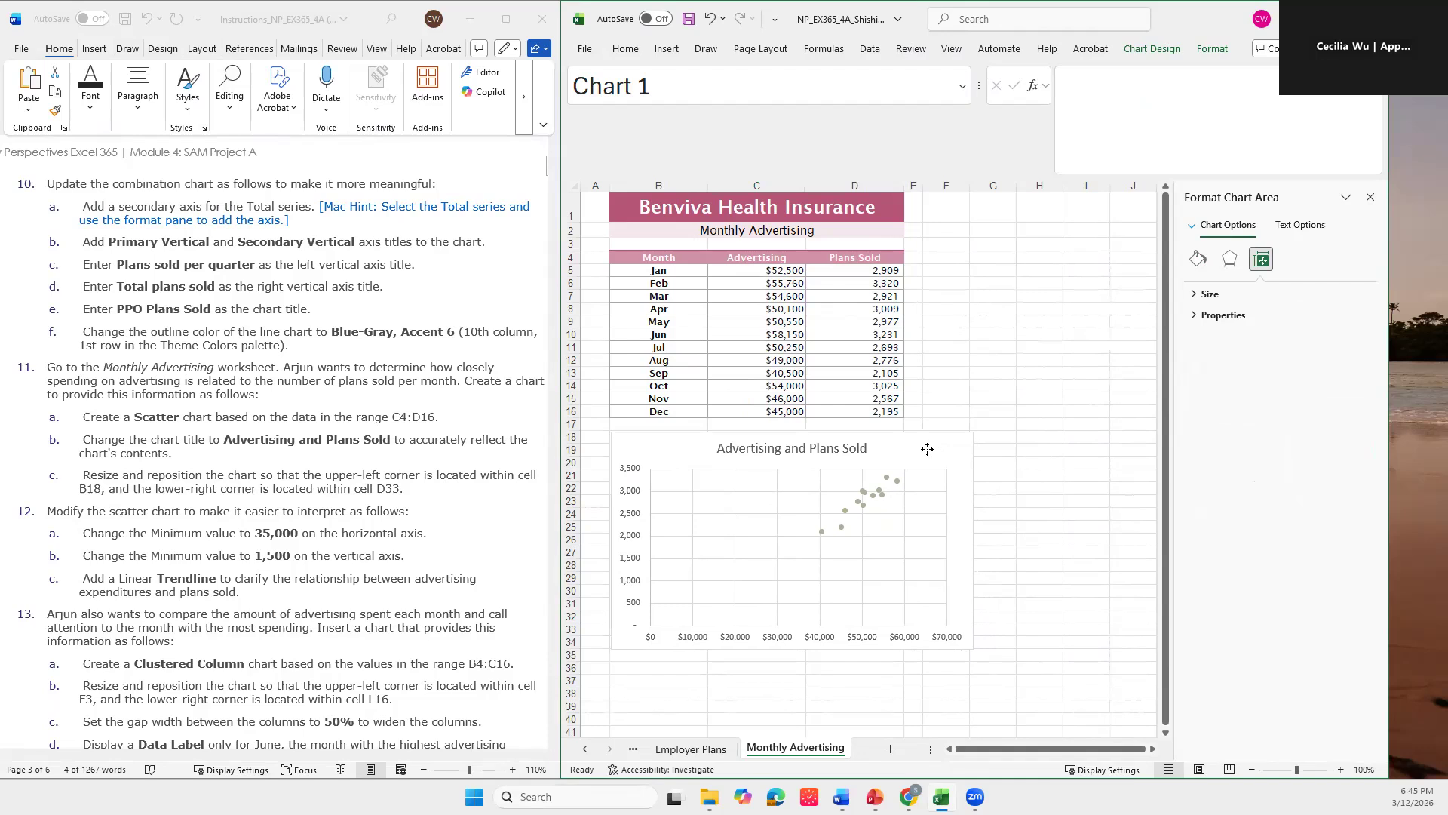
left_click_drag(927, 448, 927, 449)
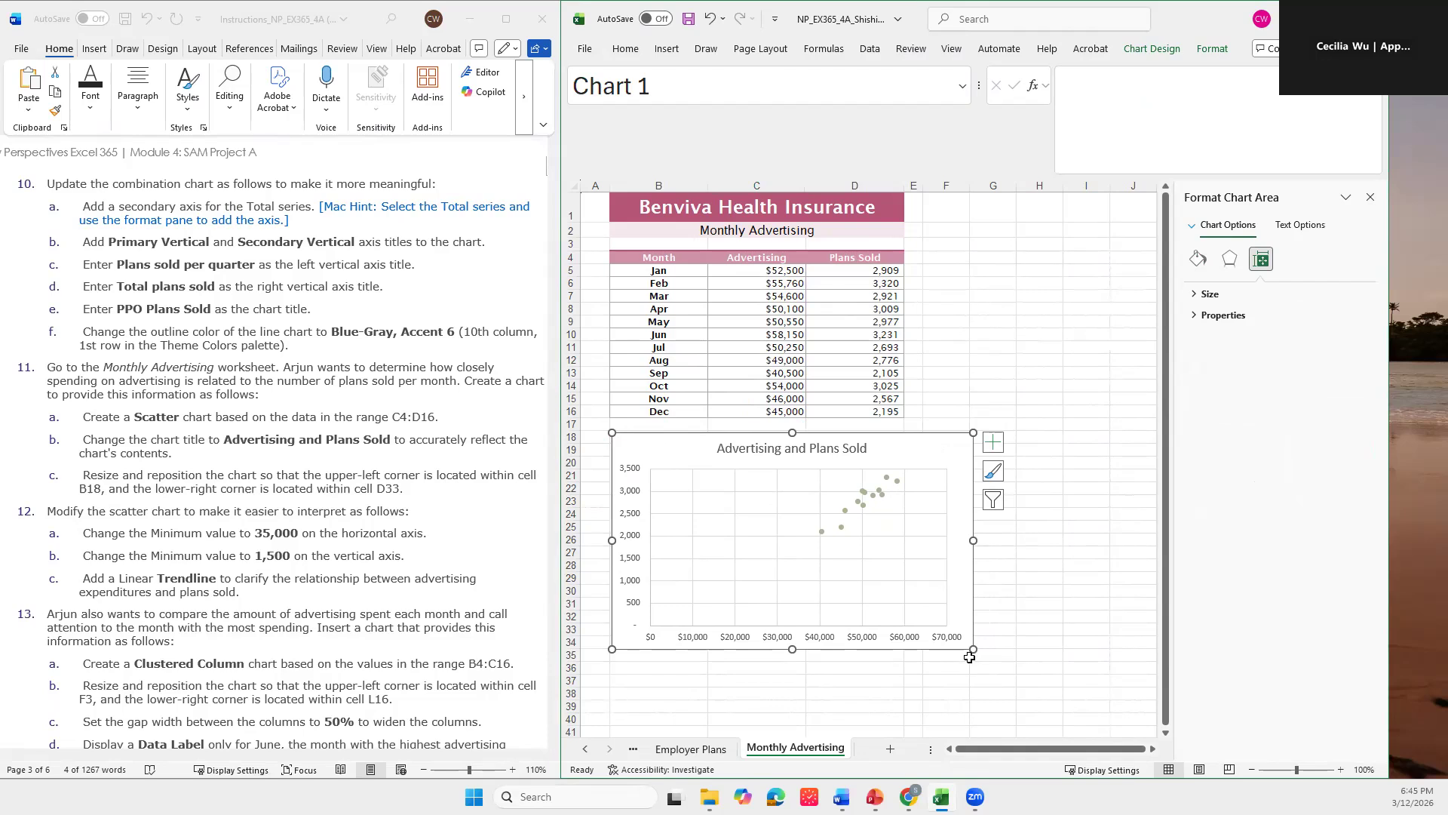
left_click_drag(972, 650, 902, 626)
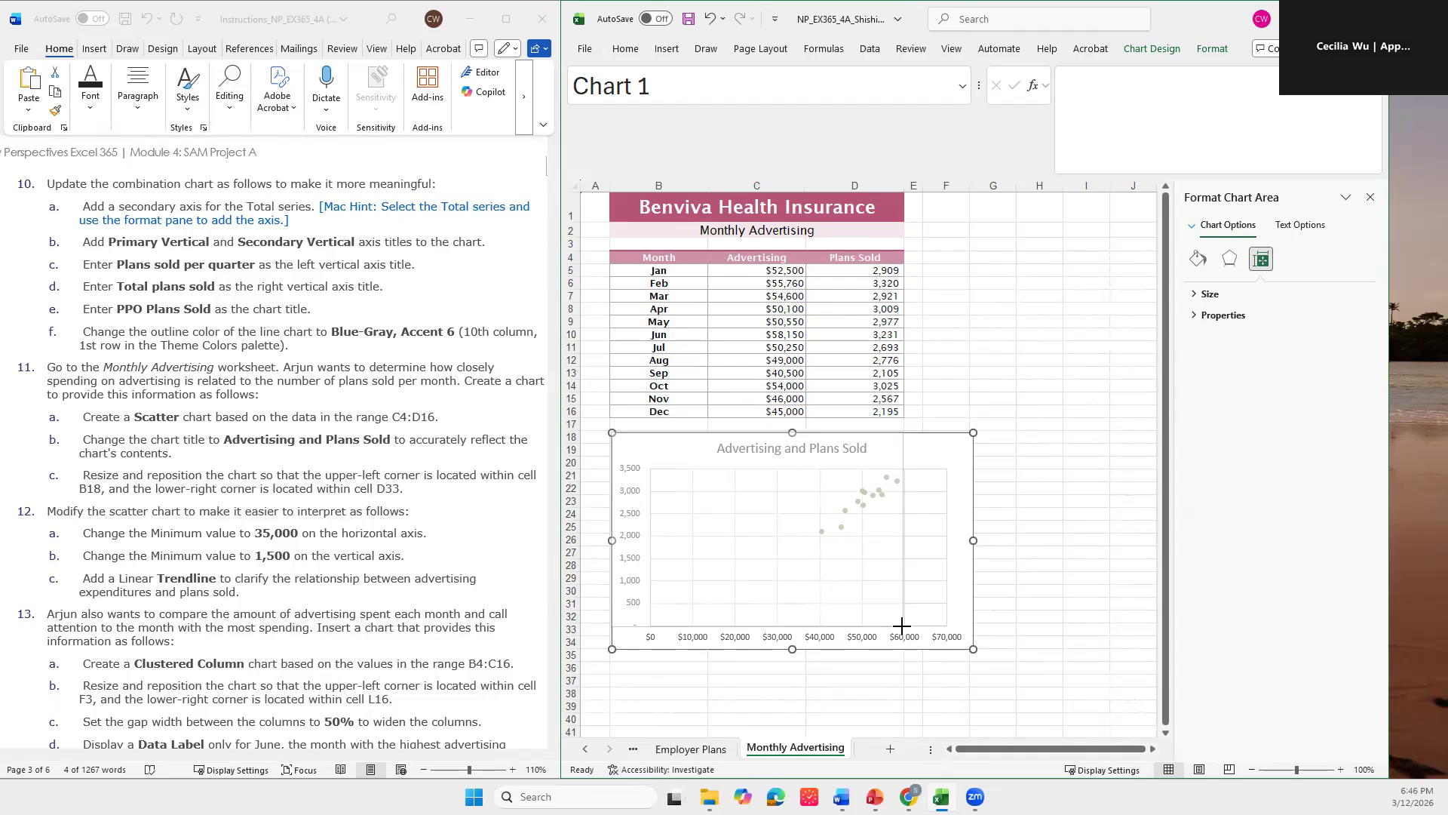
left_click_drag(902, 626, 903, 636)
left_click(973, 633)
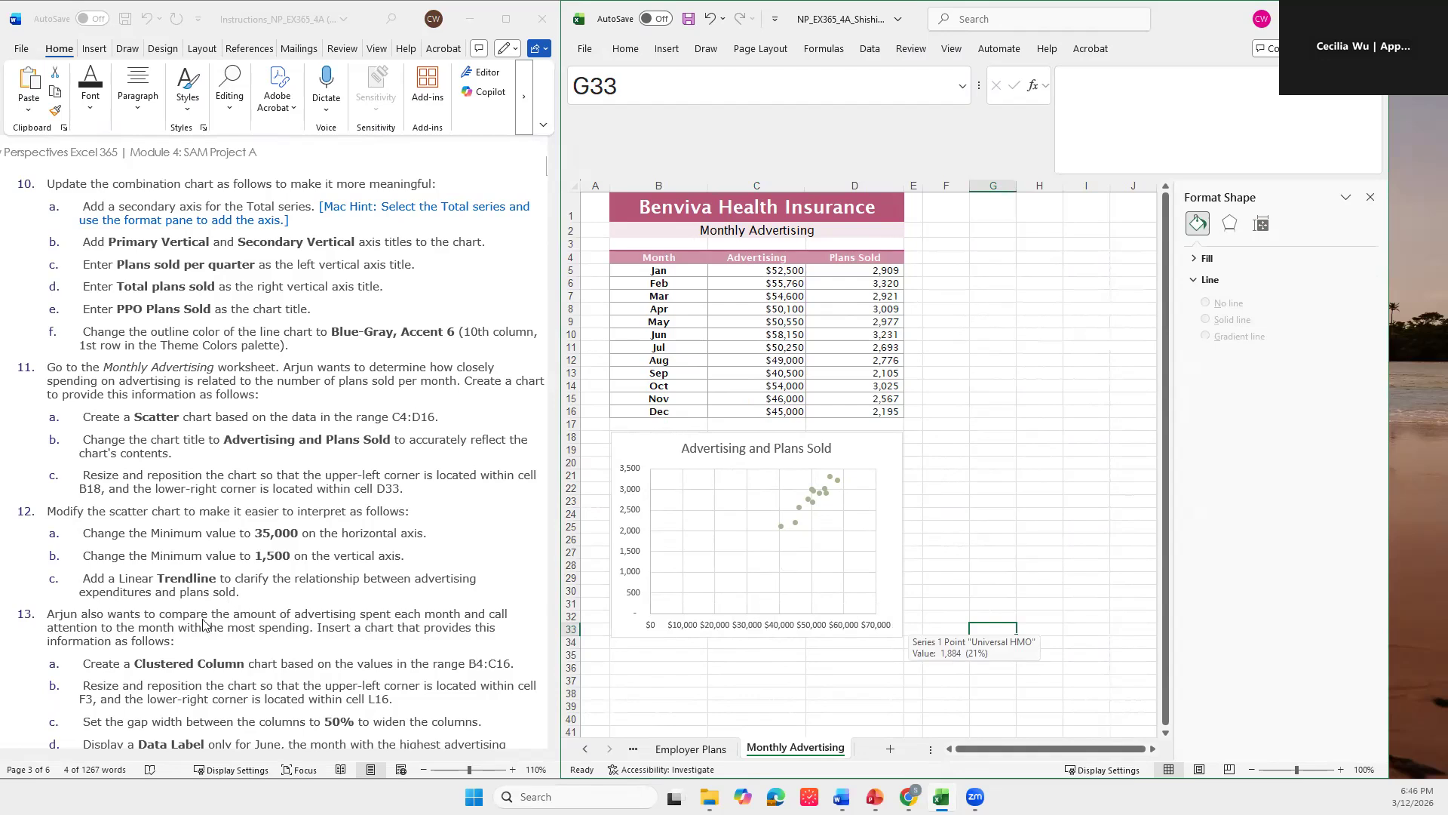
scroll(202, 624, "down", 4)
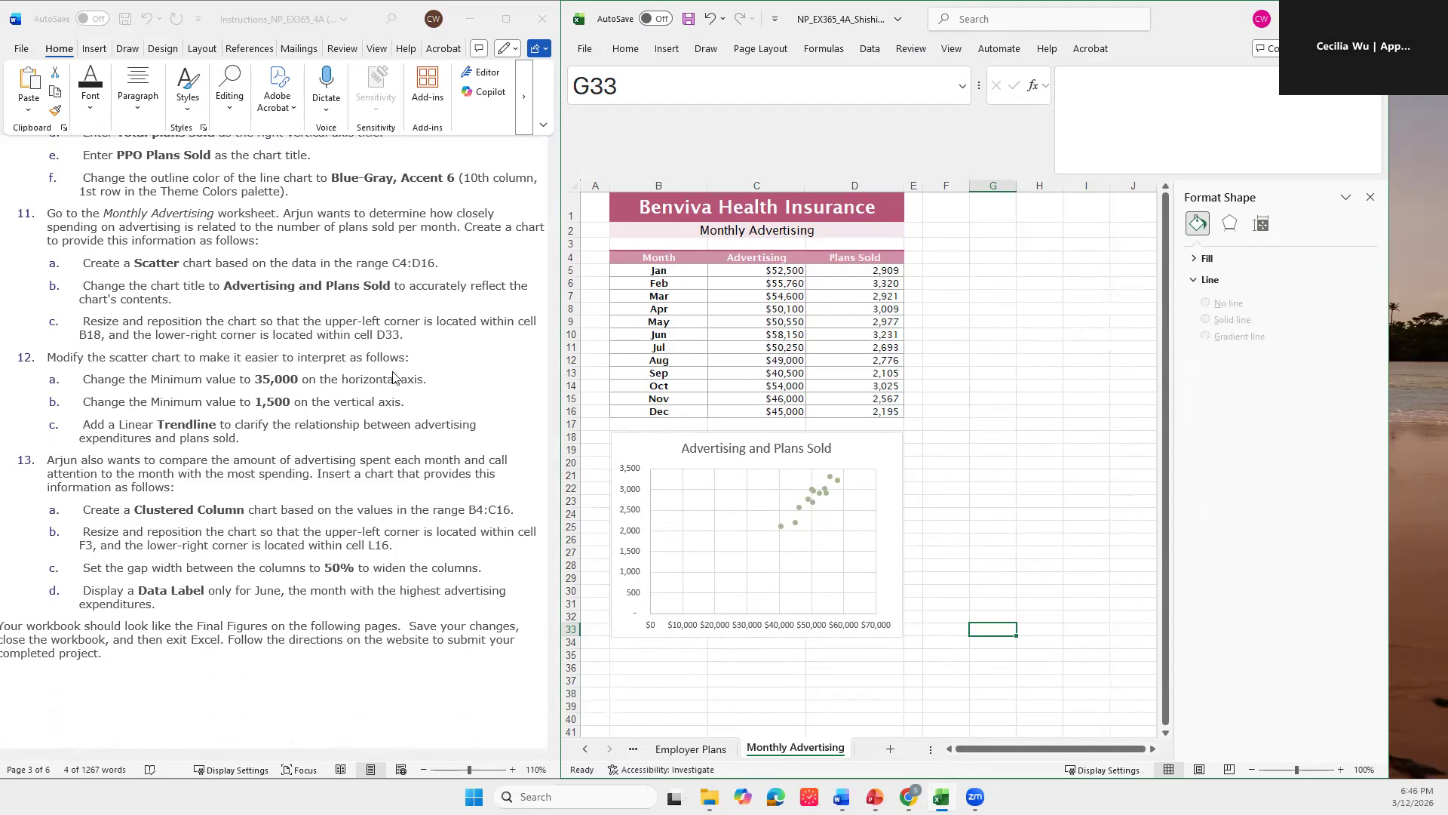
Step: Set the scatter chart's horizontal axis minimum bound to 35000
left_click(722, 630)
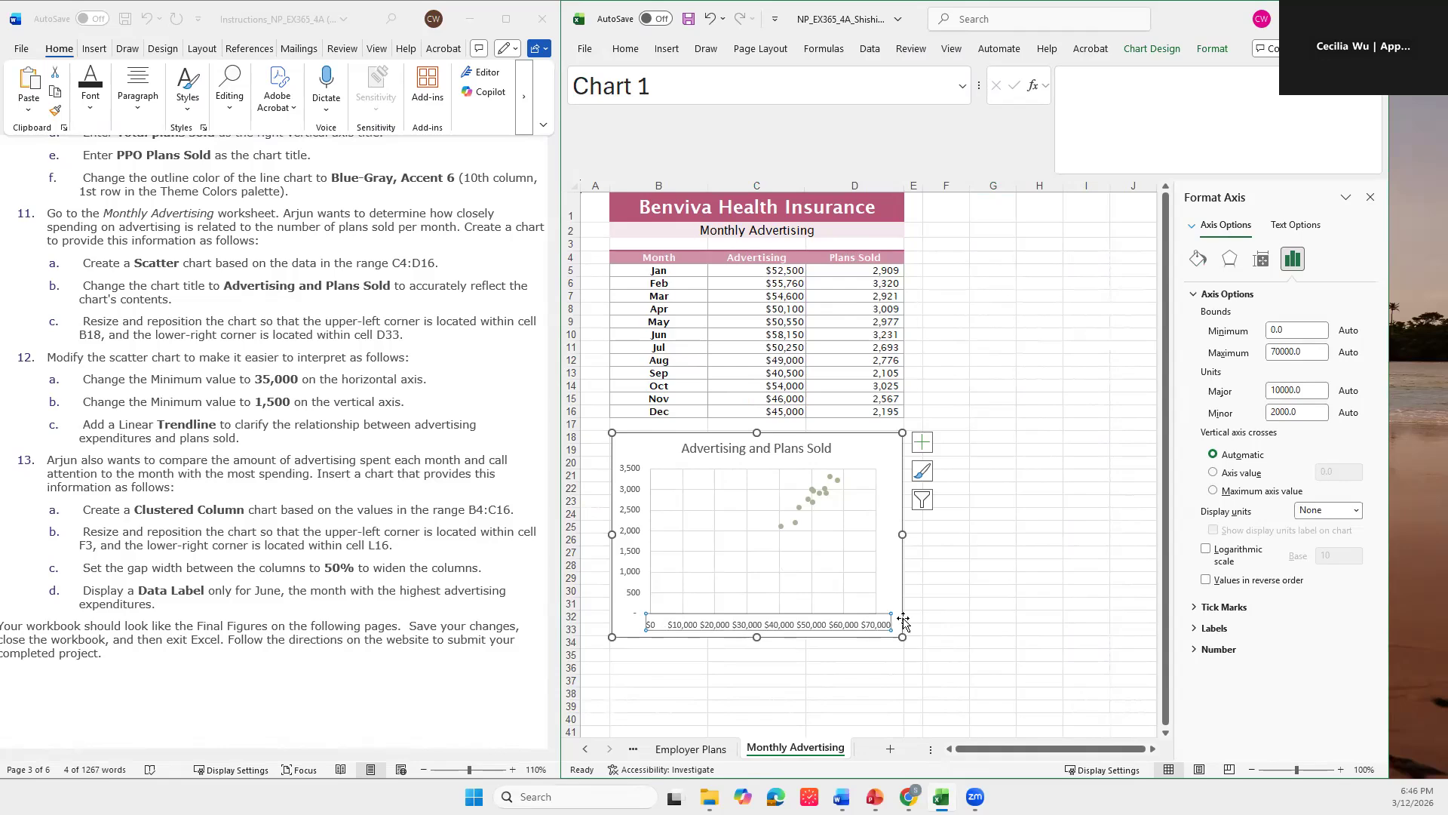
right_click(811, 628)
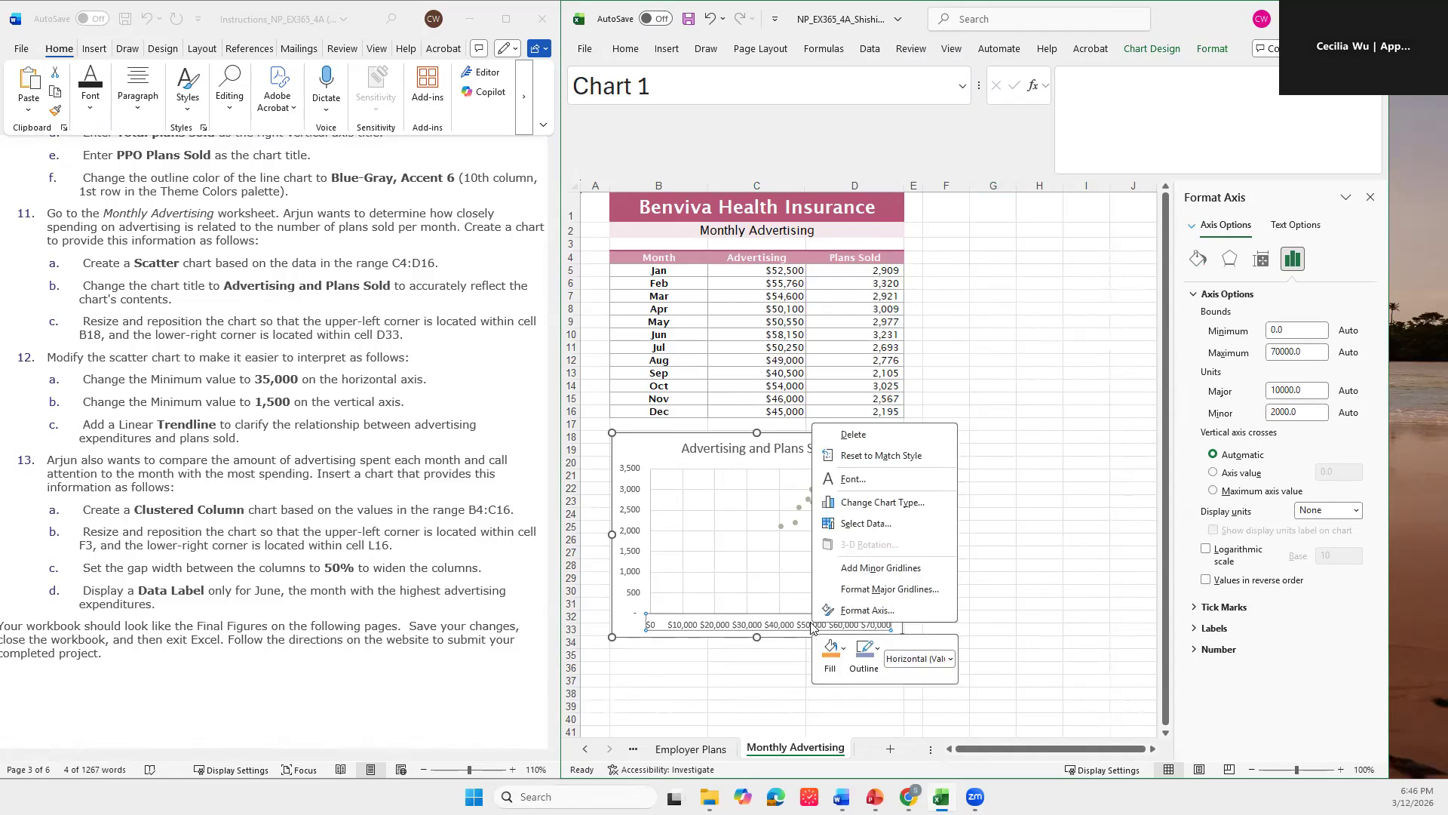
left_click(856, 614)
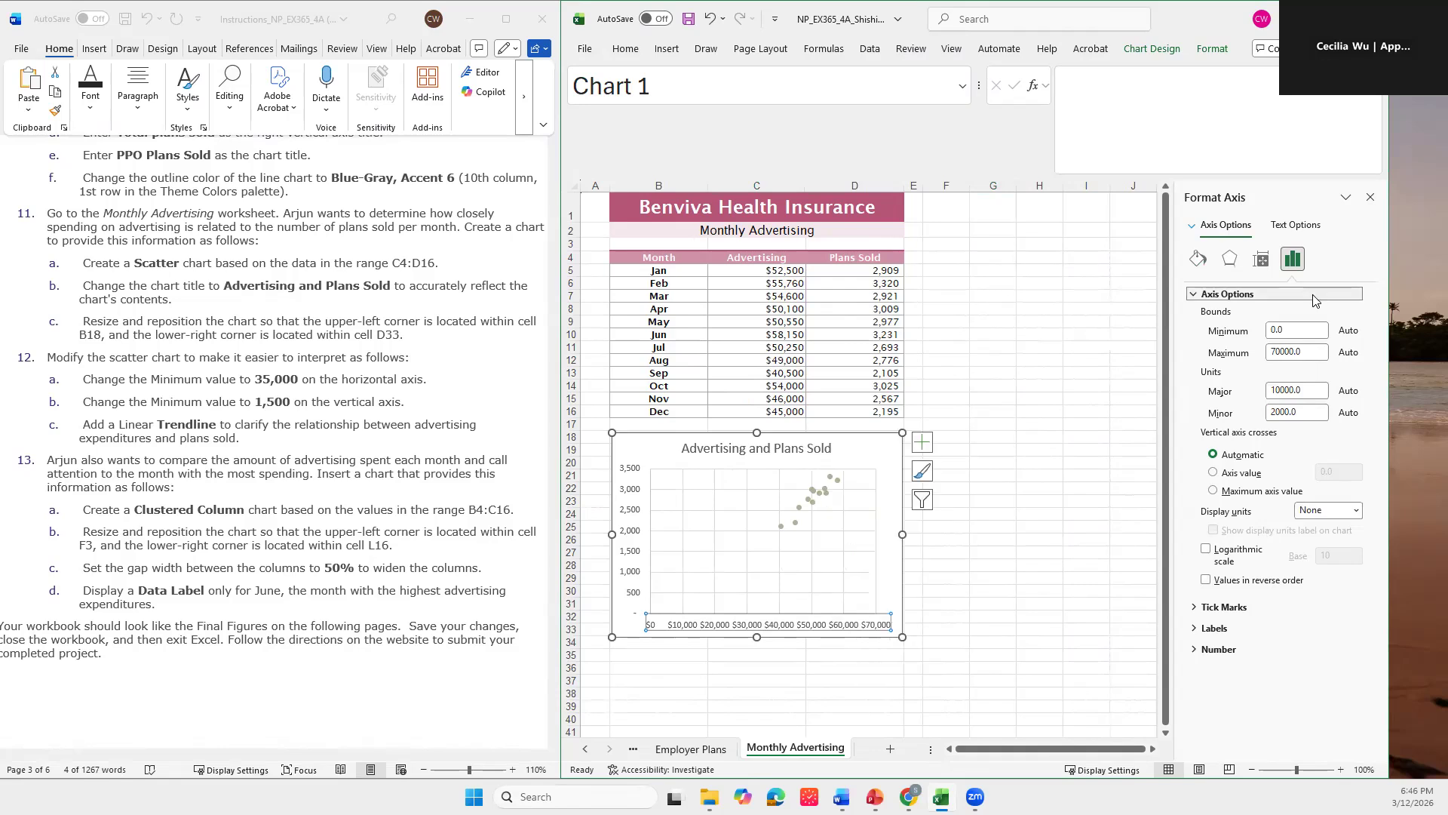
left_click(1292, 331)
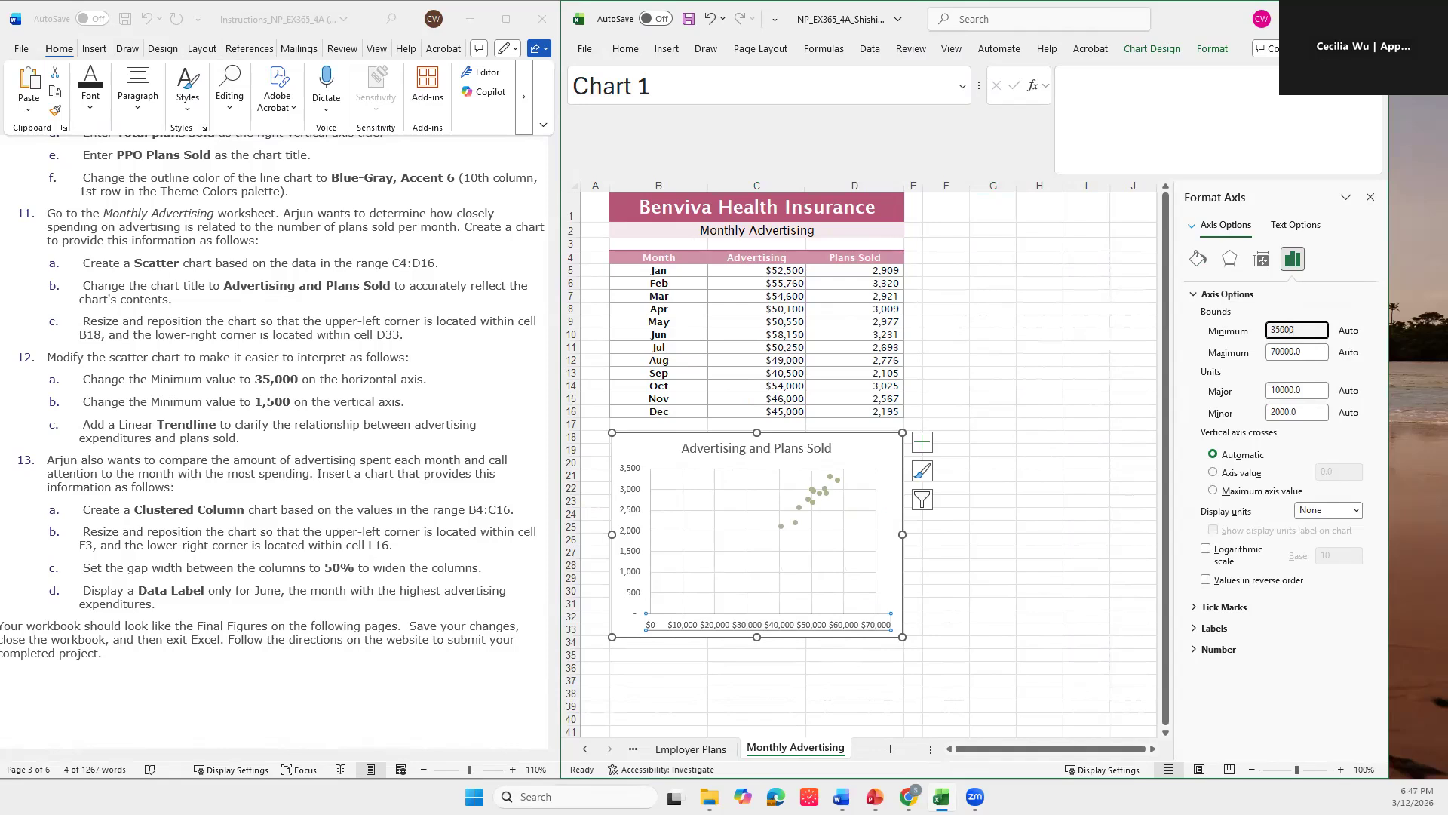
key("Return")
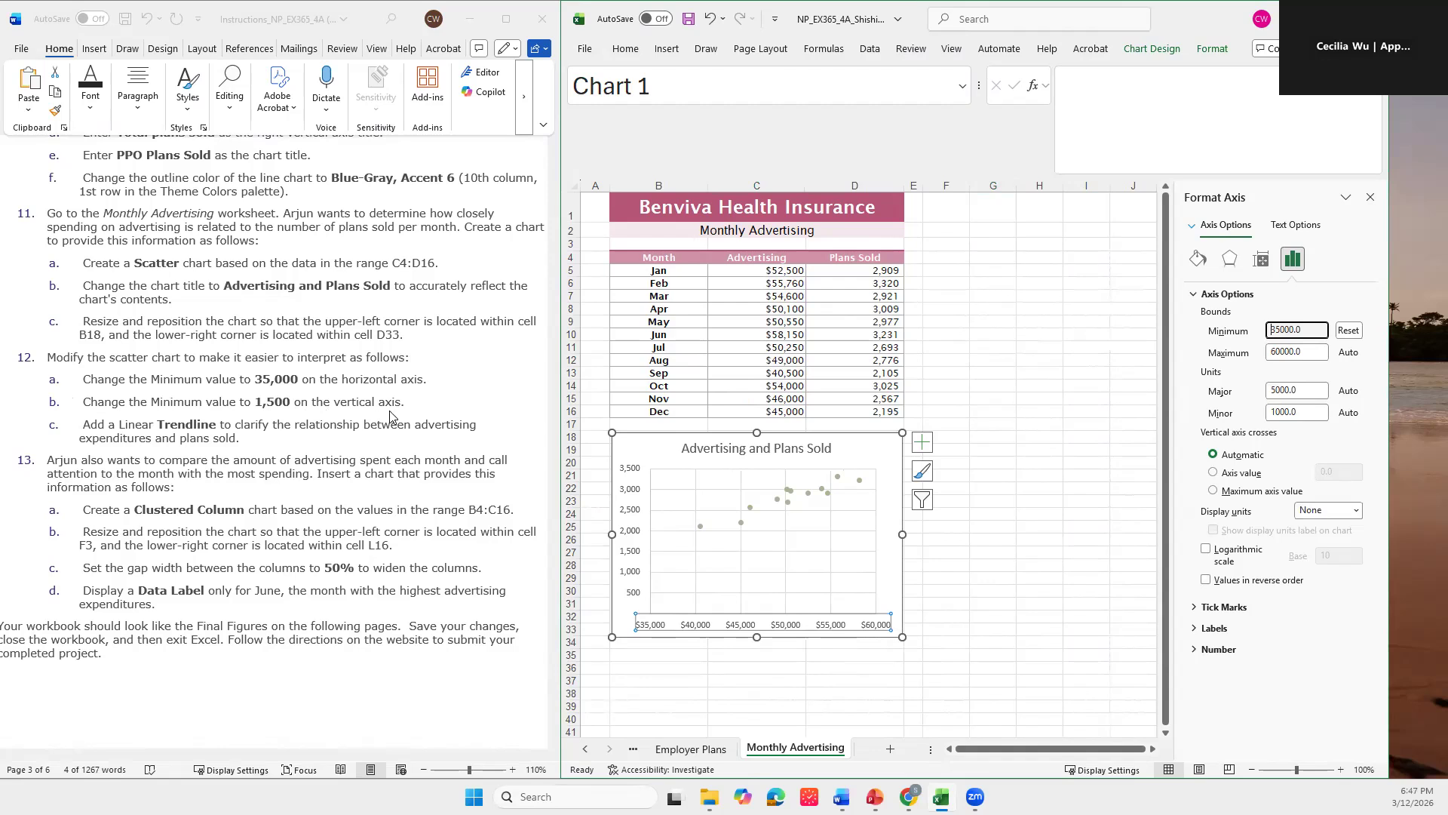
Step: Set the scatter chart's vertical axis minimum bound to 1500
left_click(632, 499)
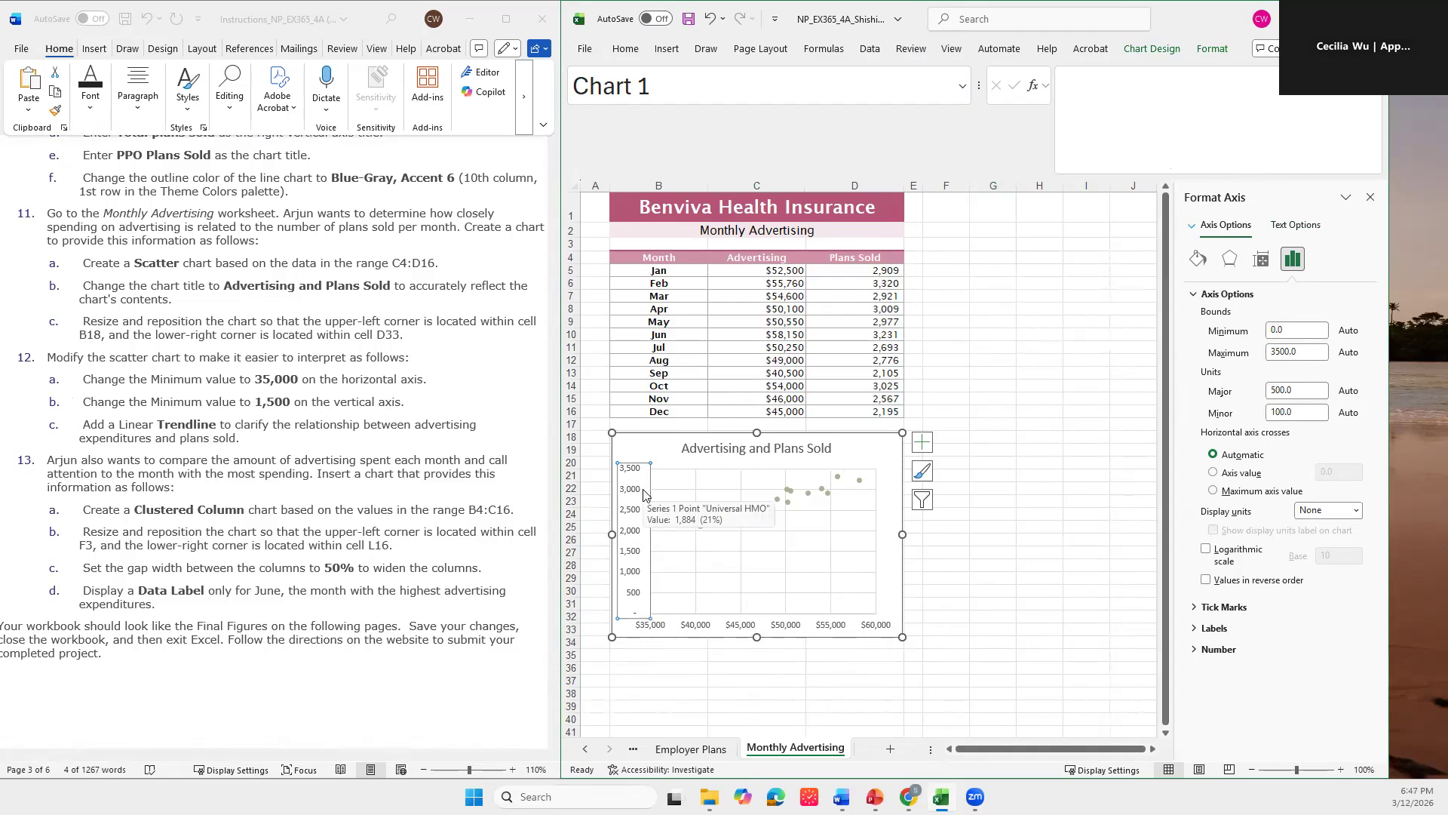
left_click(1301, 329)
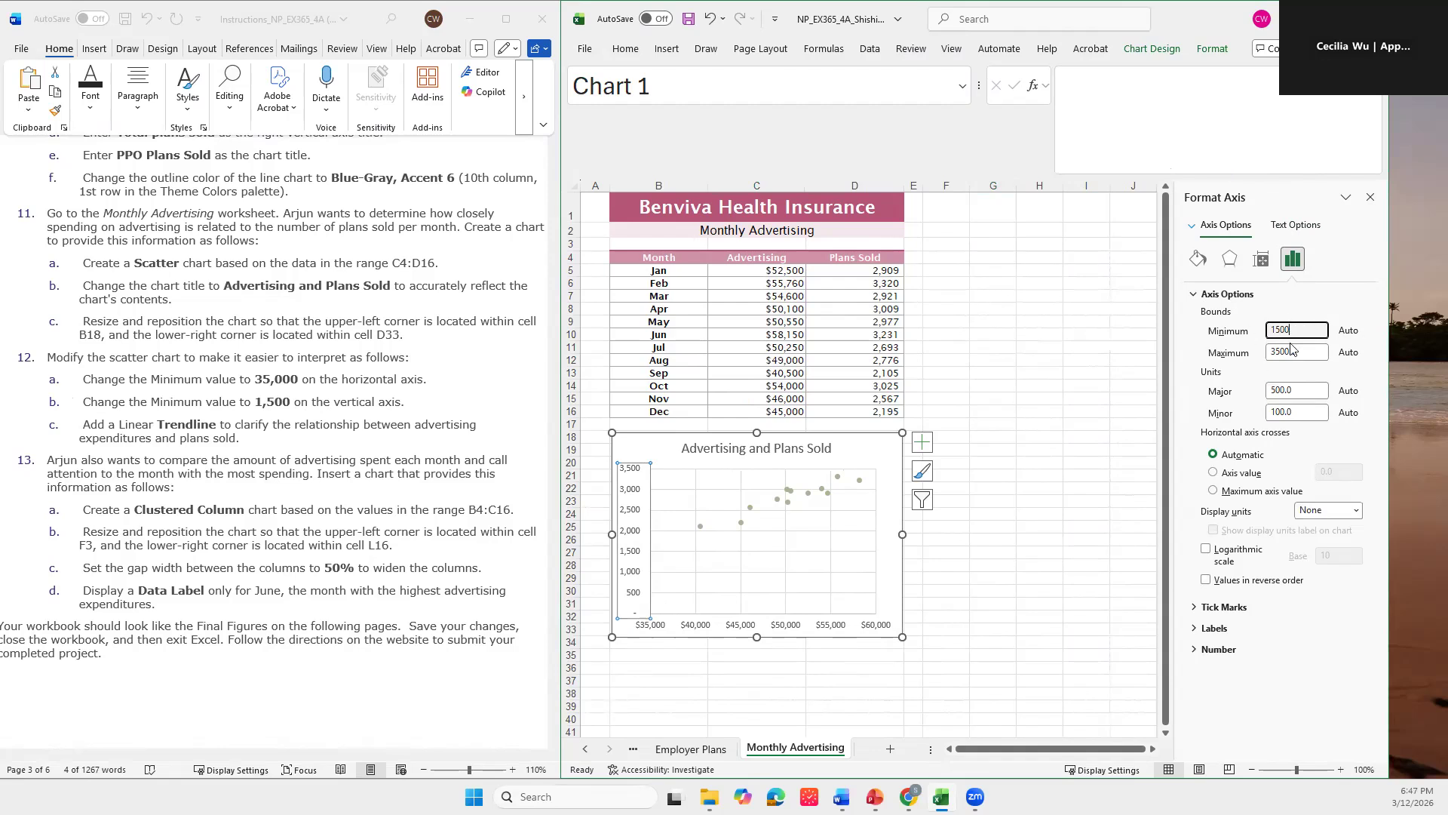
key("Return")
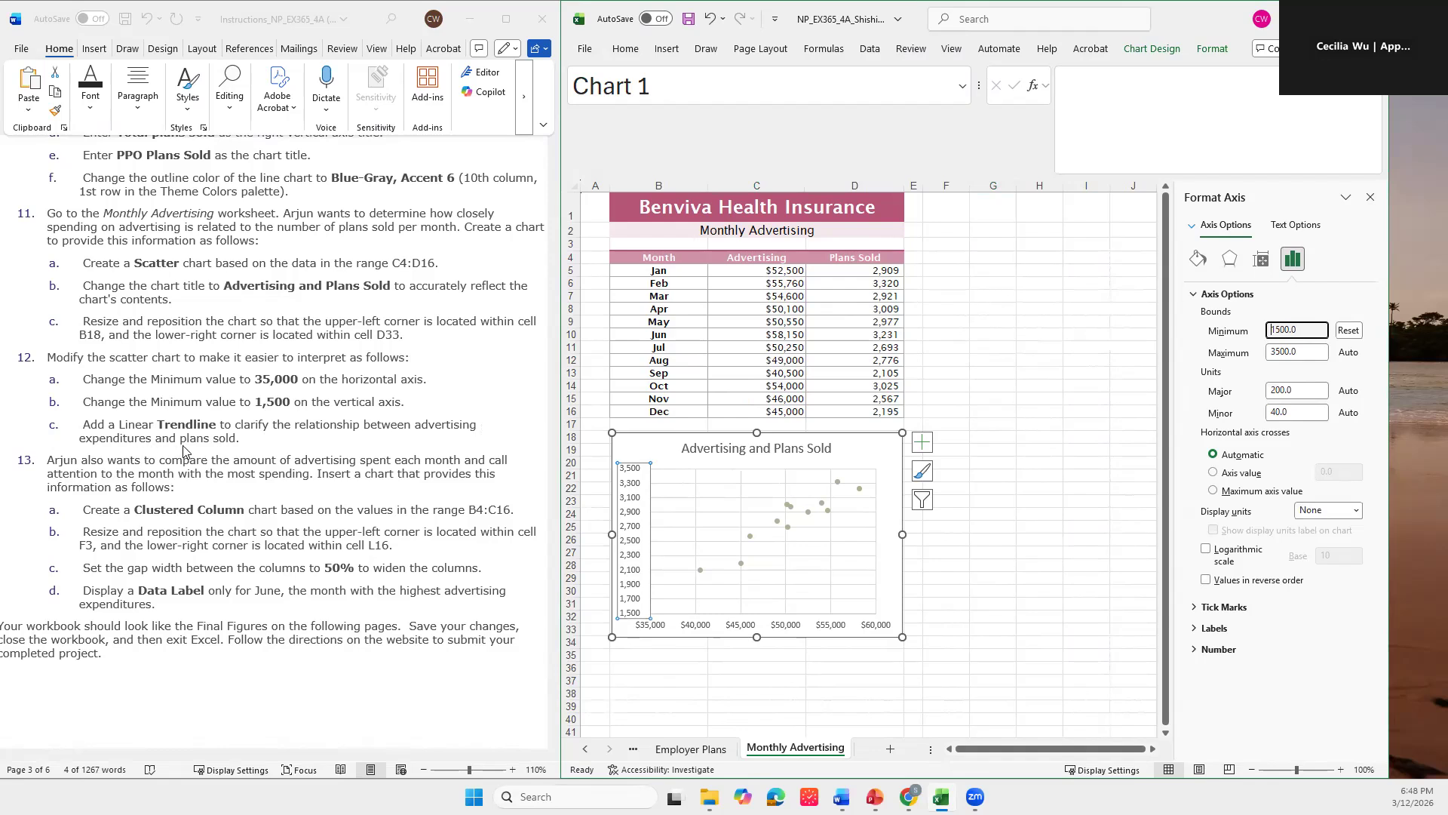
Step: Add a Linear trendline to the data series of the Advertising and Plans Sold scatter chart
left_click(778, 526)
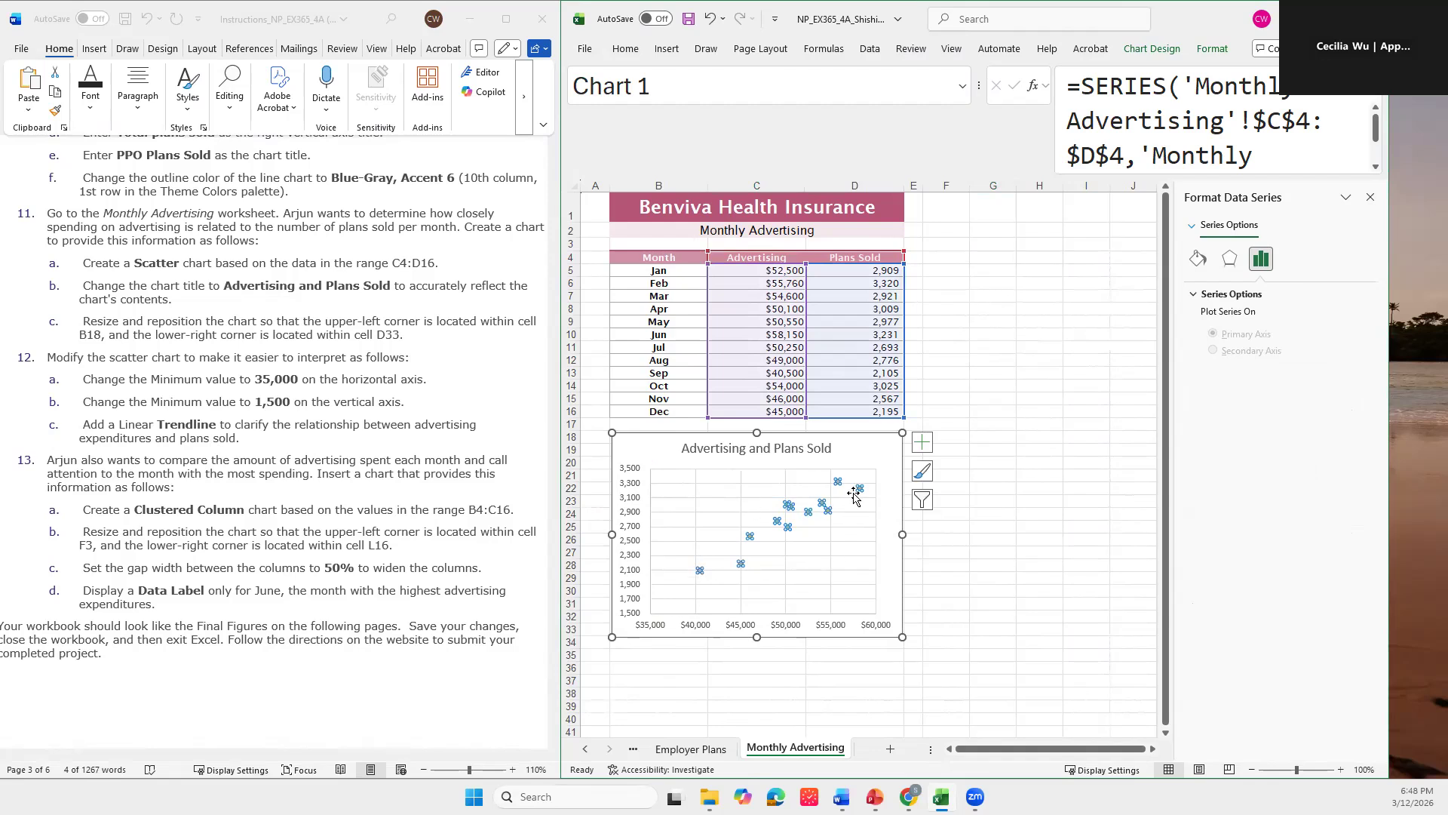
right_click(790, 506)
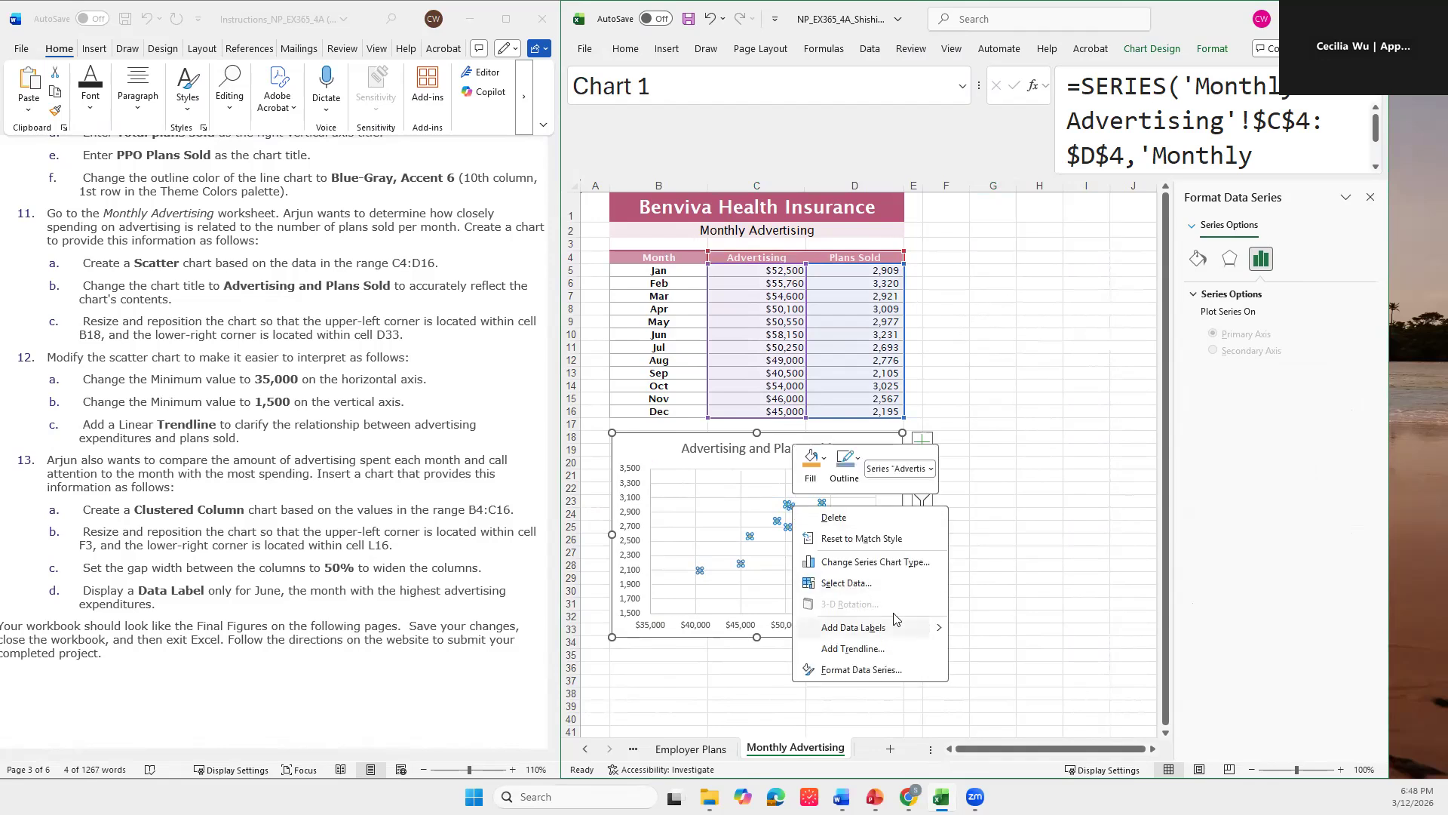
left_click(834, 650)
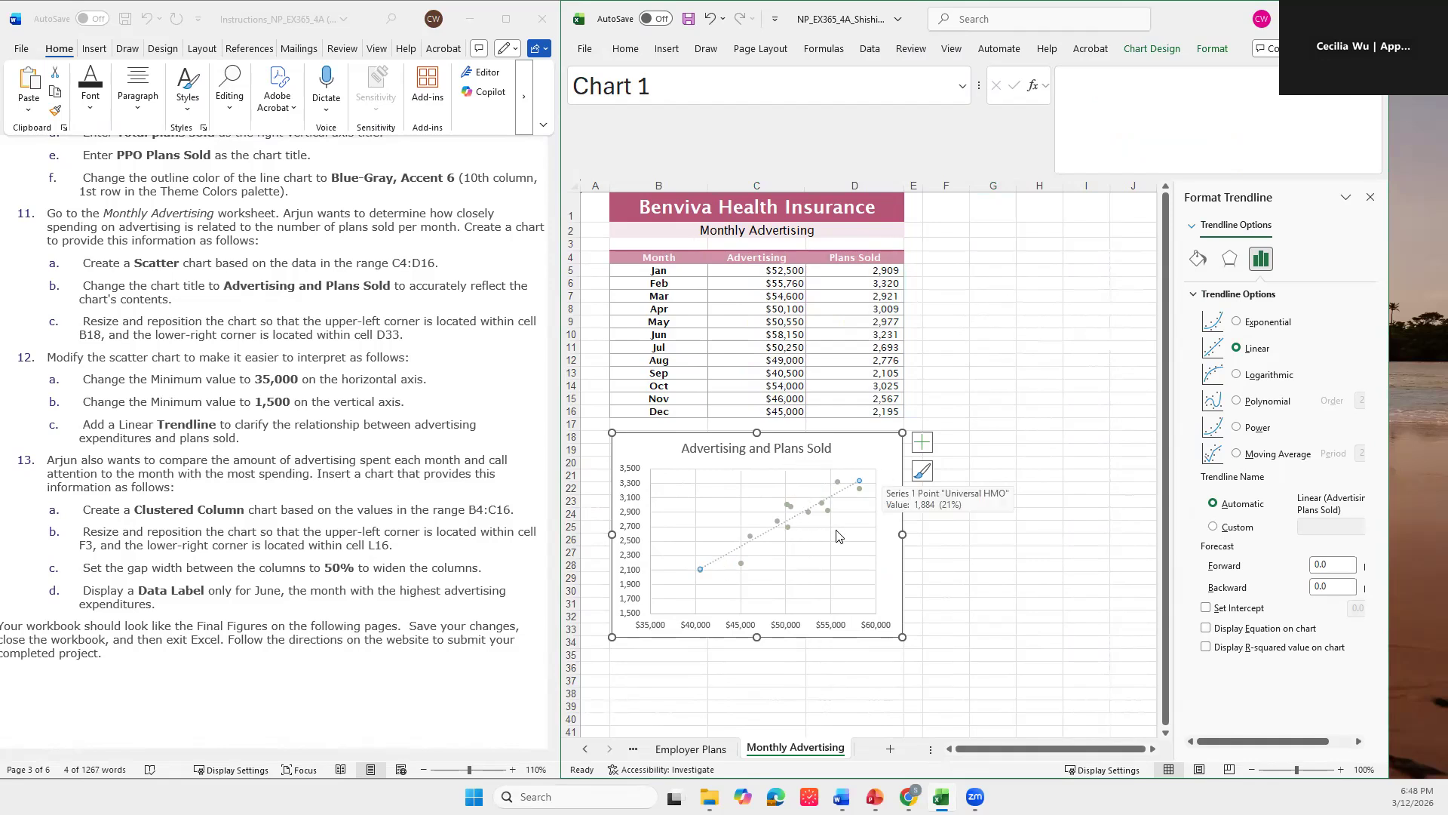
Step: Insert a Clustered Column chart of monthly advertising based on the range B4:C16
scroll(201, 579, "down", 1)
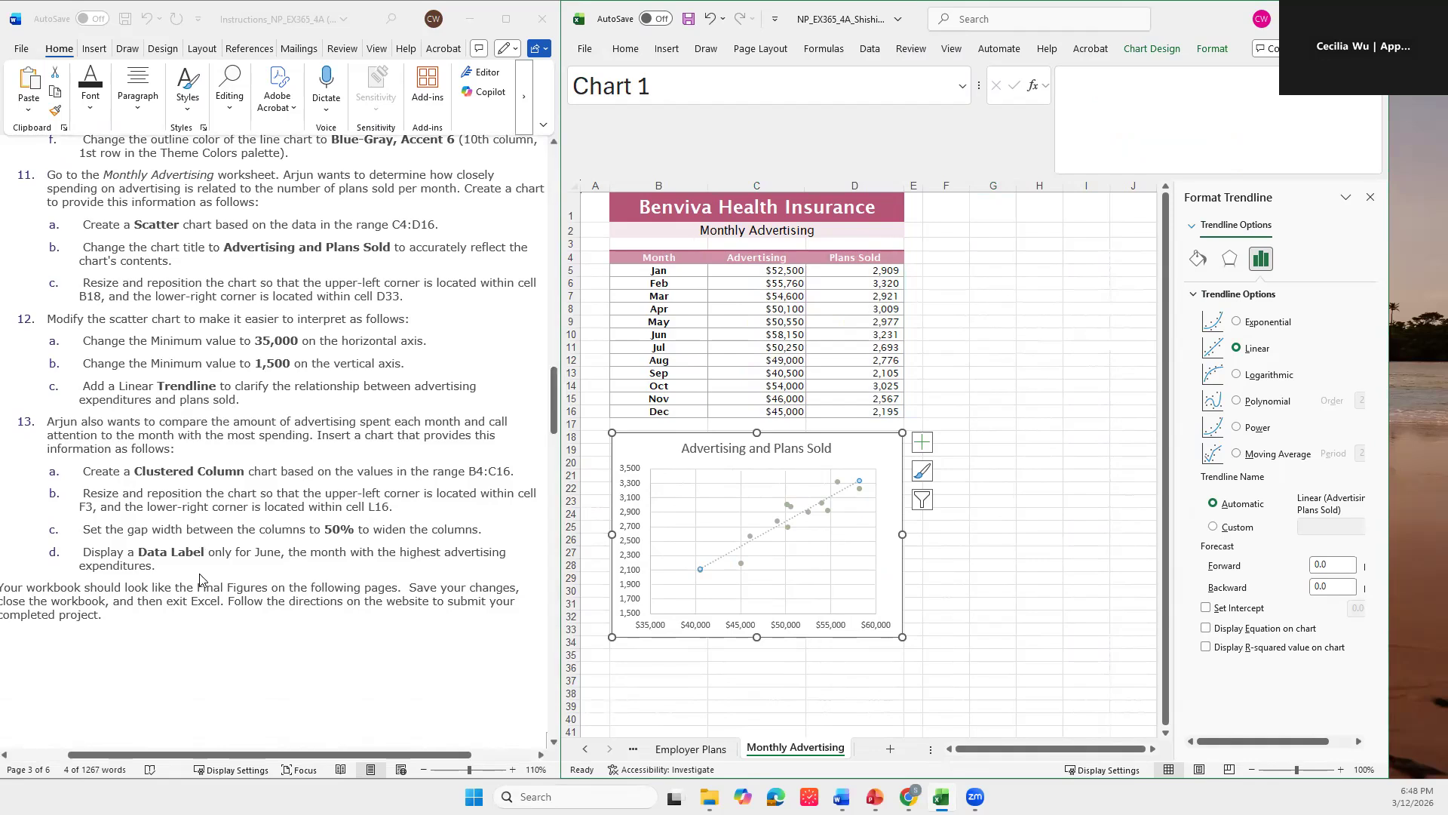
scroll(202, 579, "down", 1)
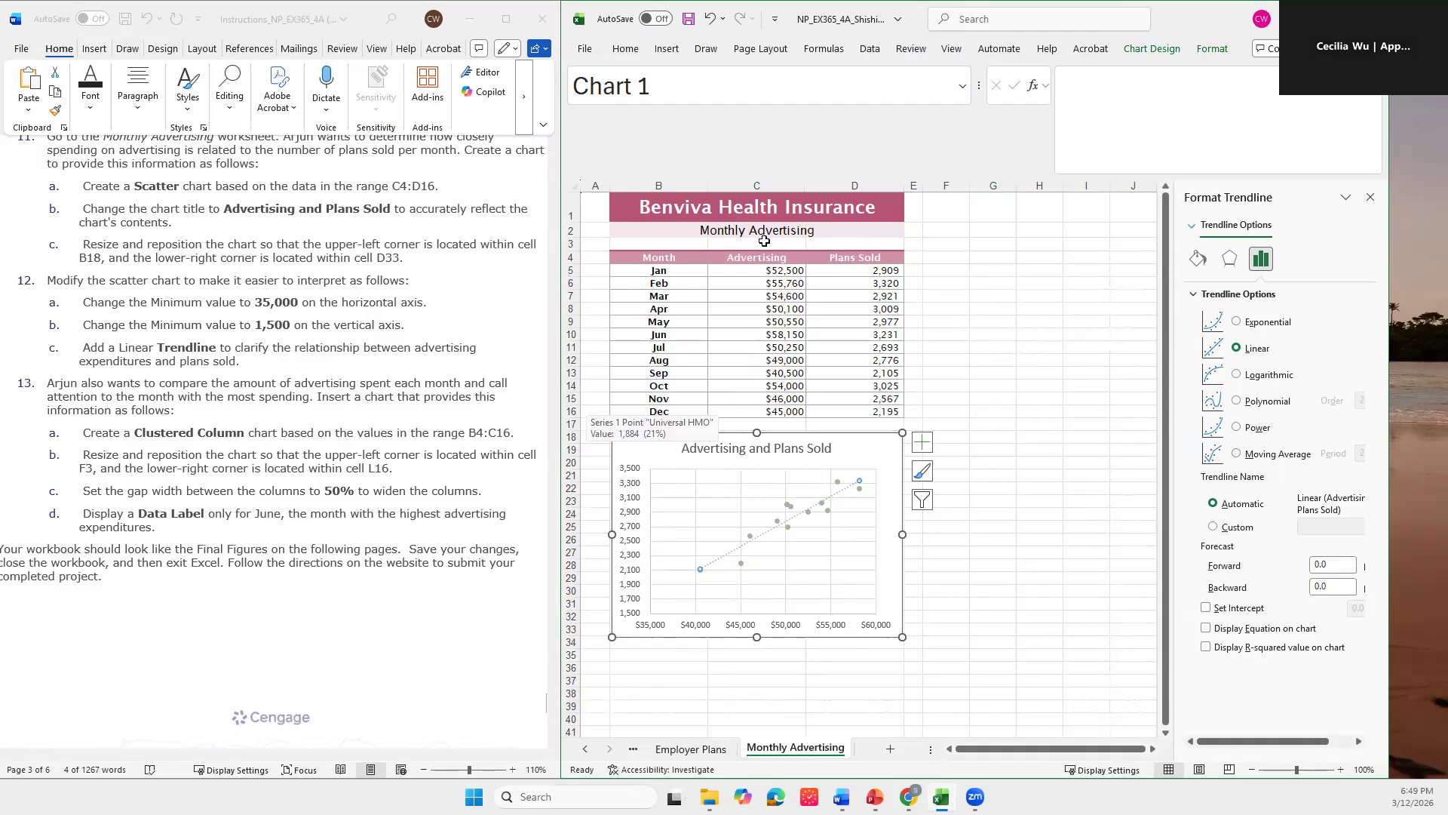
left_click(664, 257)
left_click_drag(665, 257, 792, 413)
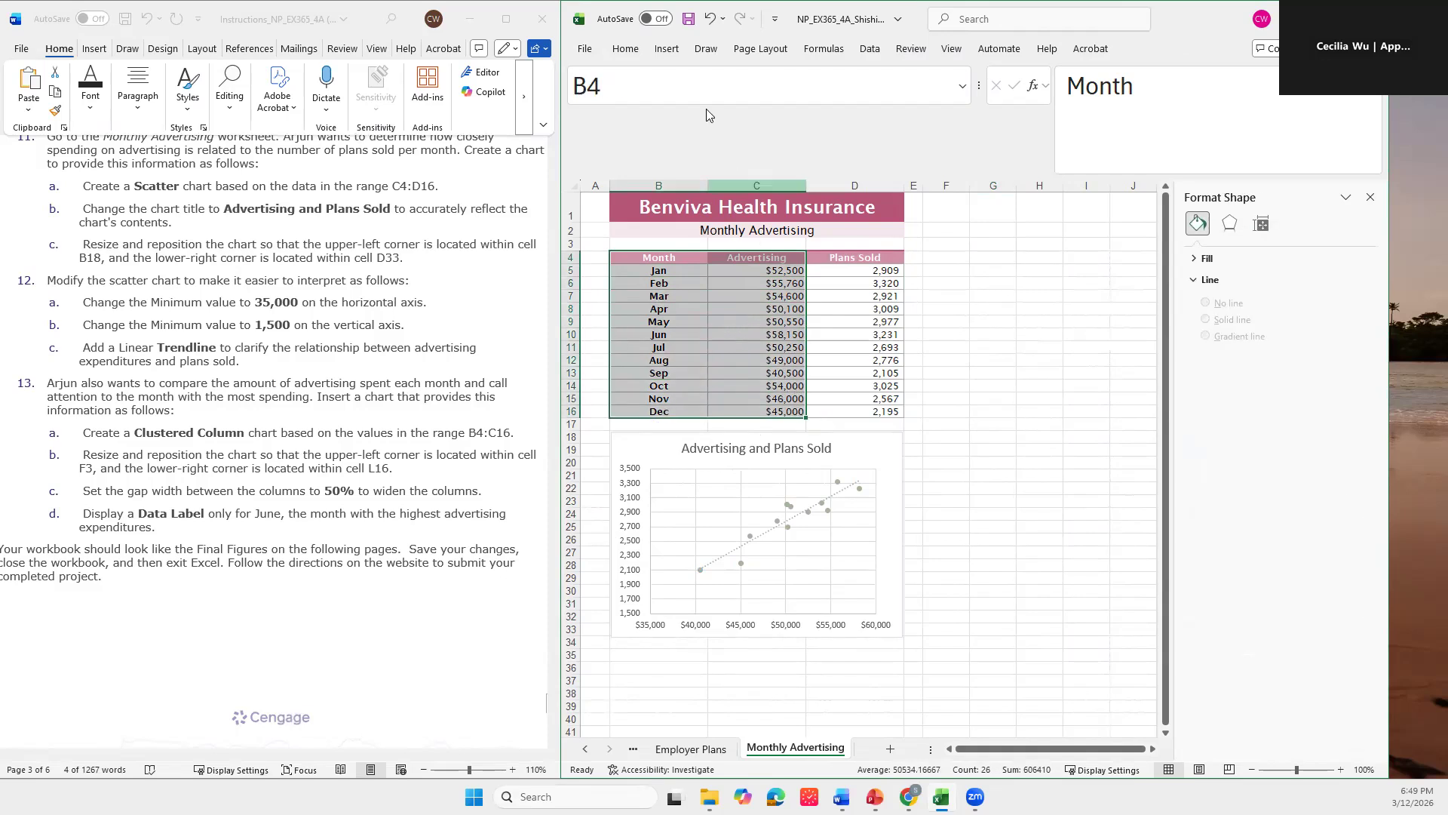
left_click(666, 49)
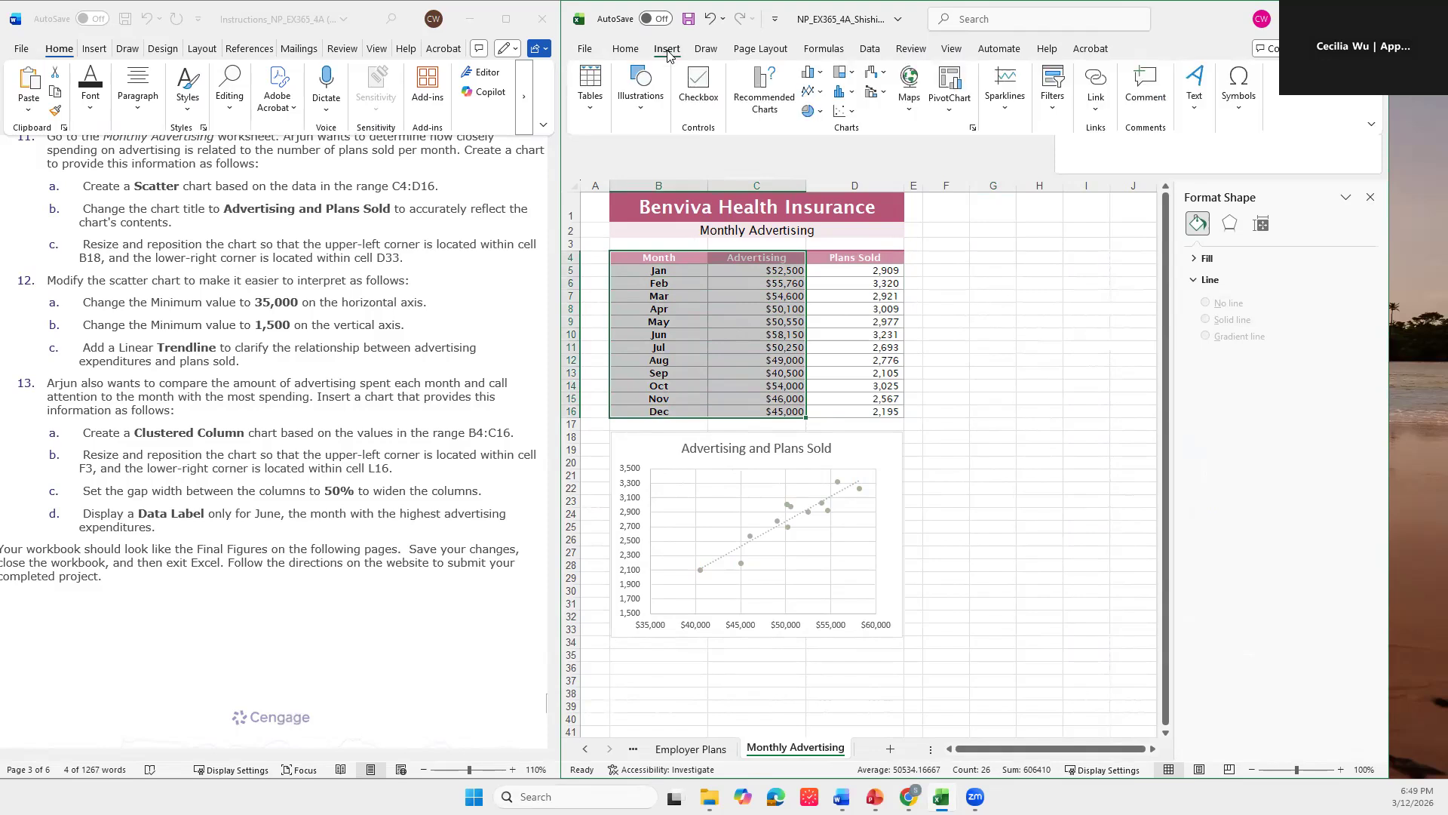
left_click(973, 128)
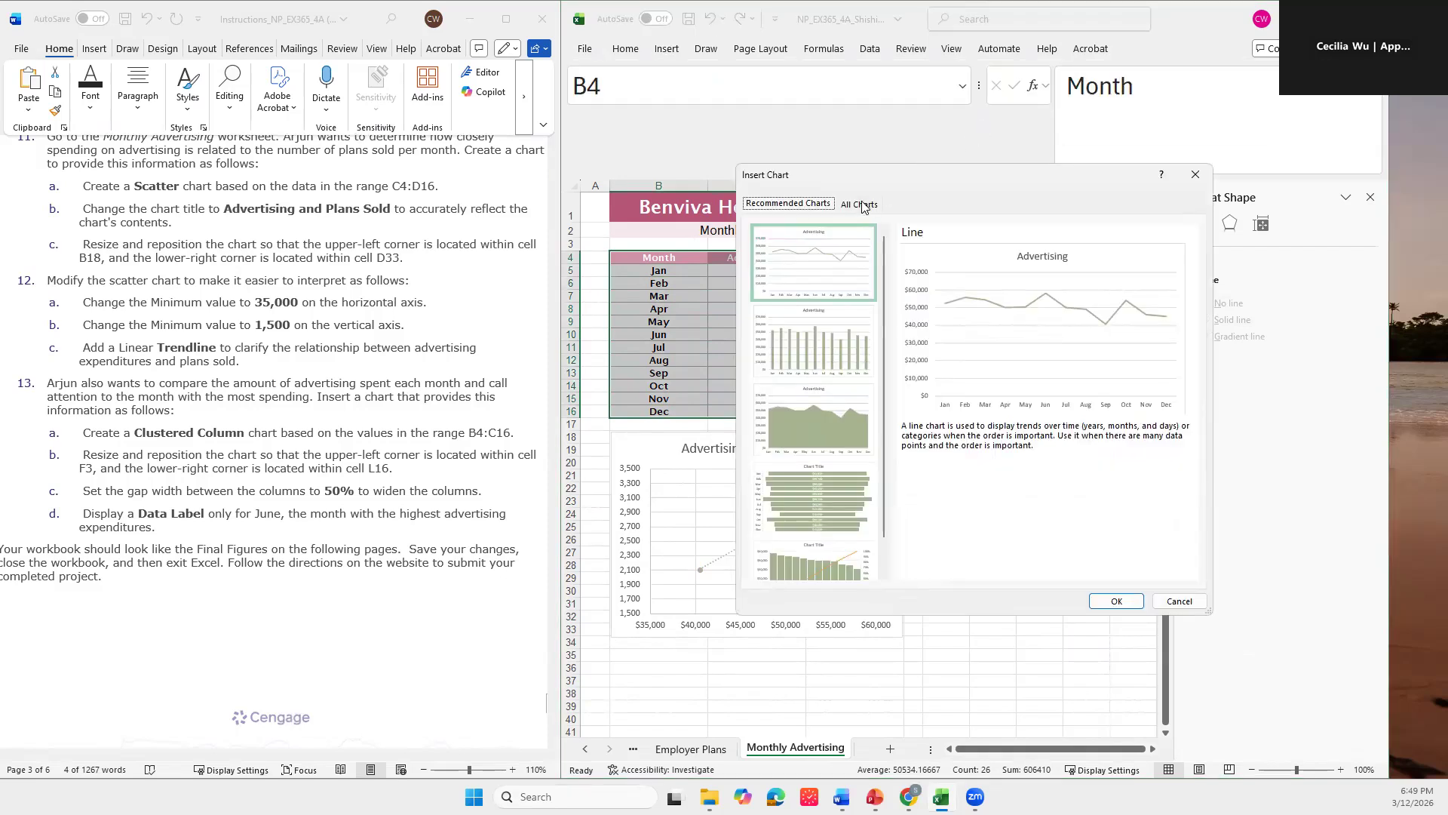
left_click(862, 205)
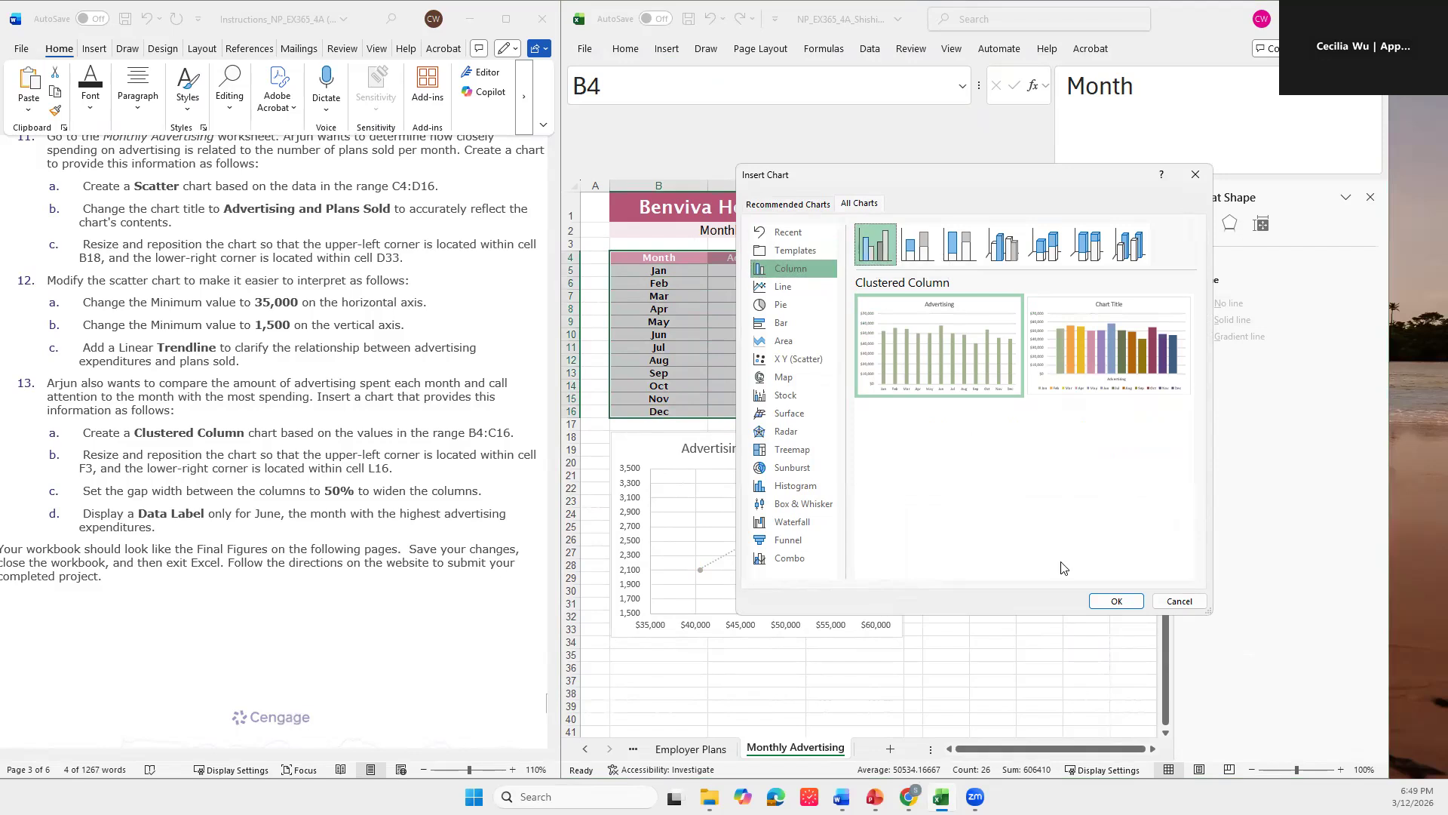
left_click(1117, 601)
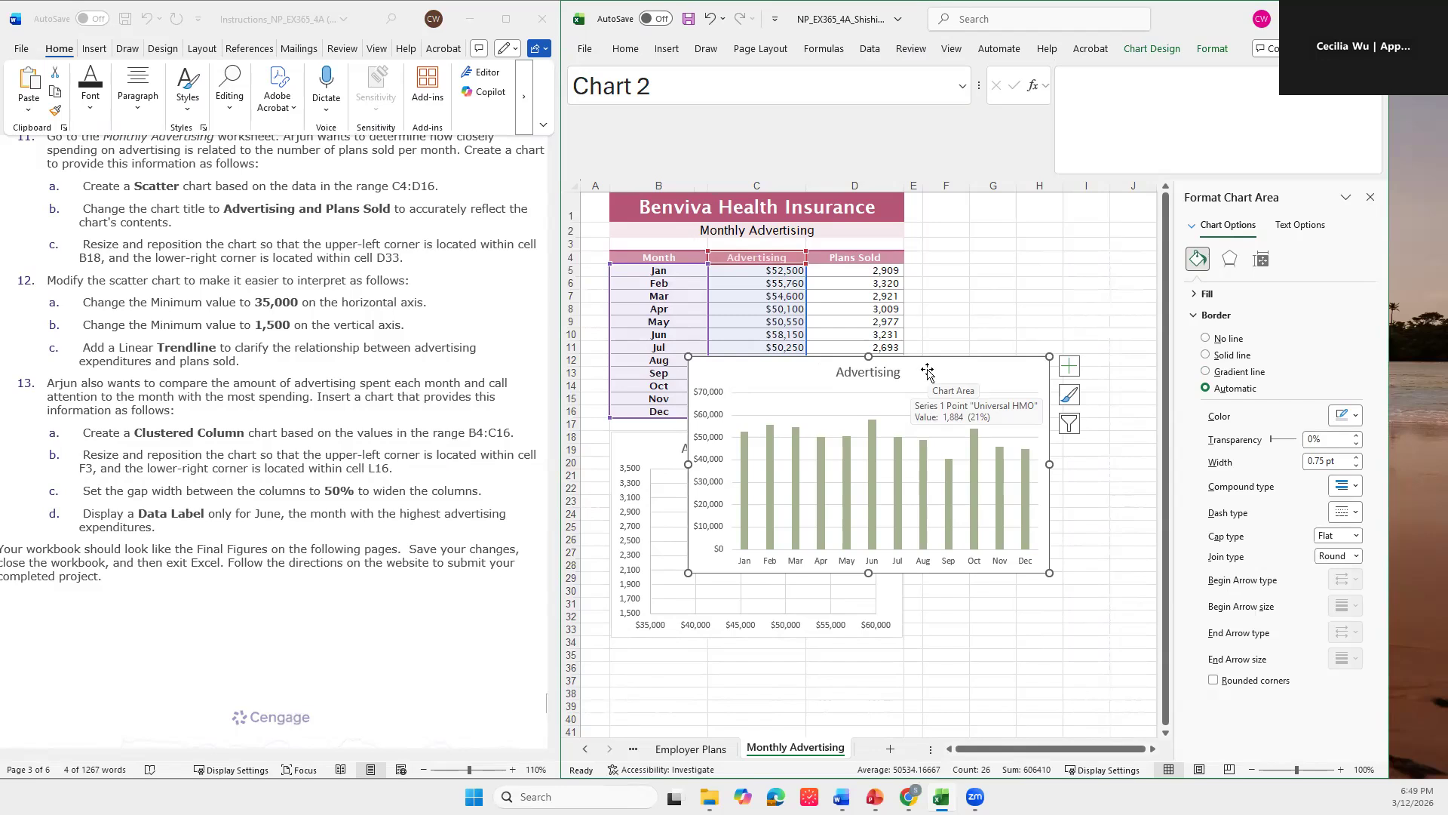
Step: Move and resize the column chart so its upper-left corner is in cell F3 and its lower-right corner in L16
left_click_drag(927, 369, 1047, 278)
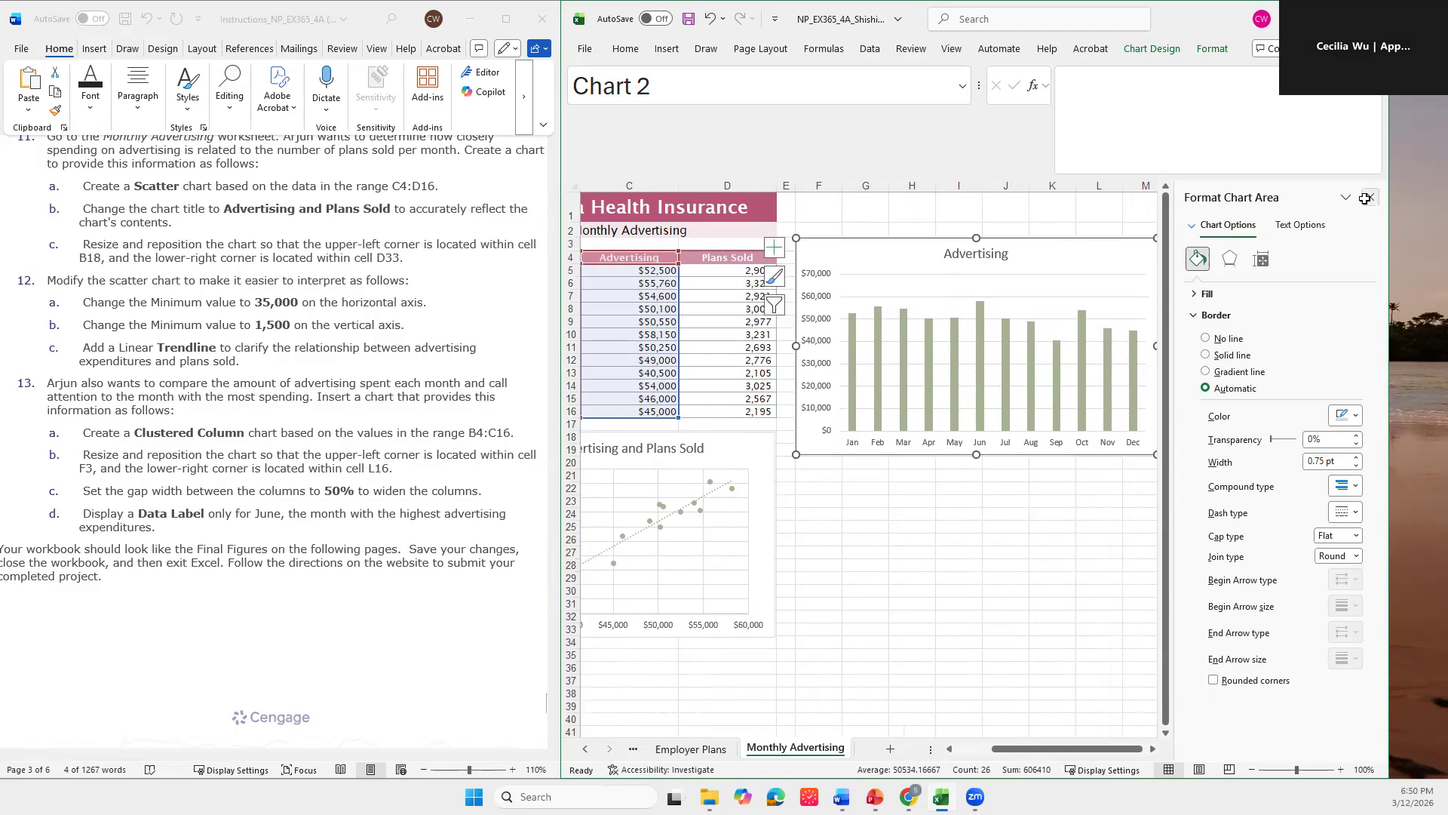
left_click(1371, 197)
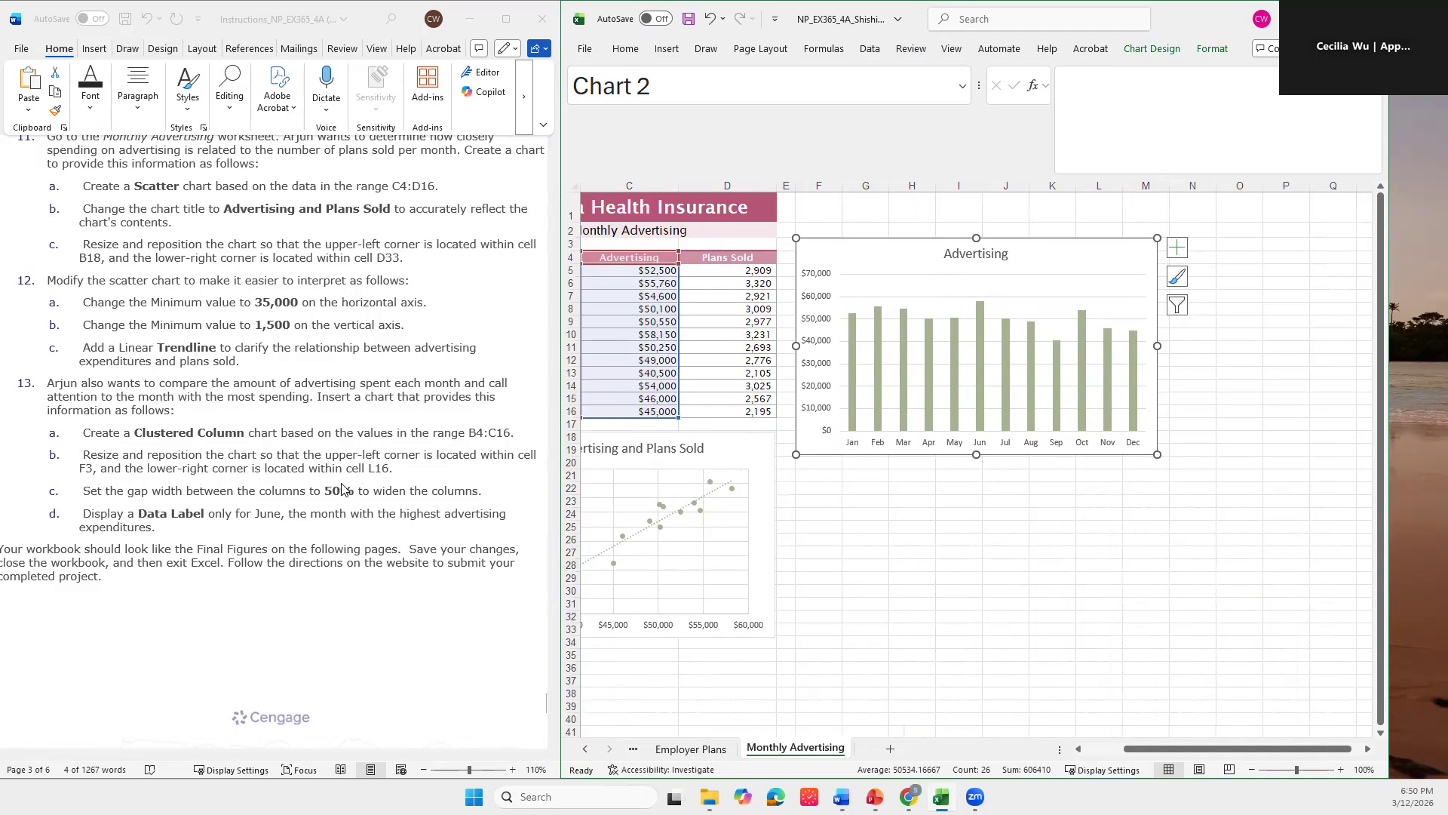
left_click_drag(1156, 453, 1122, 415)
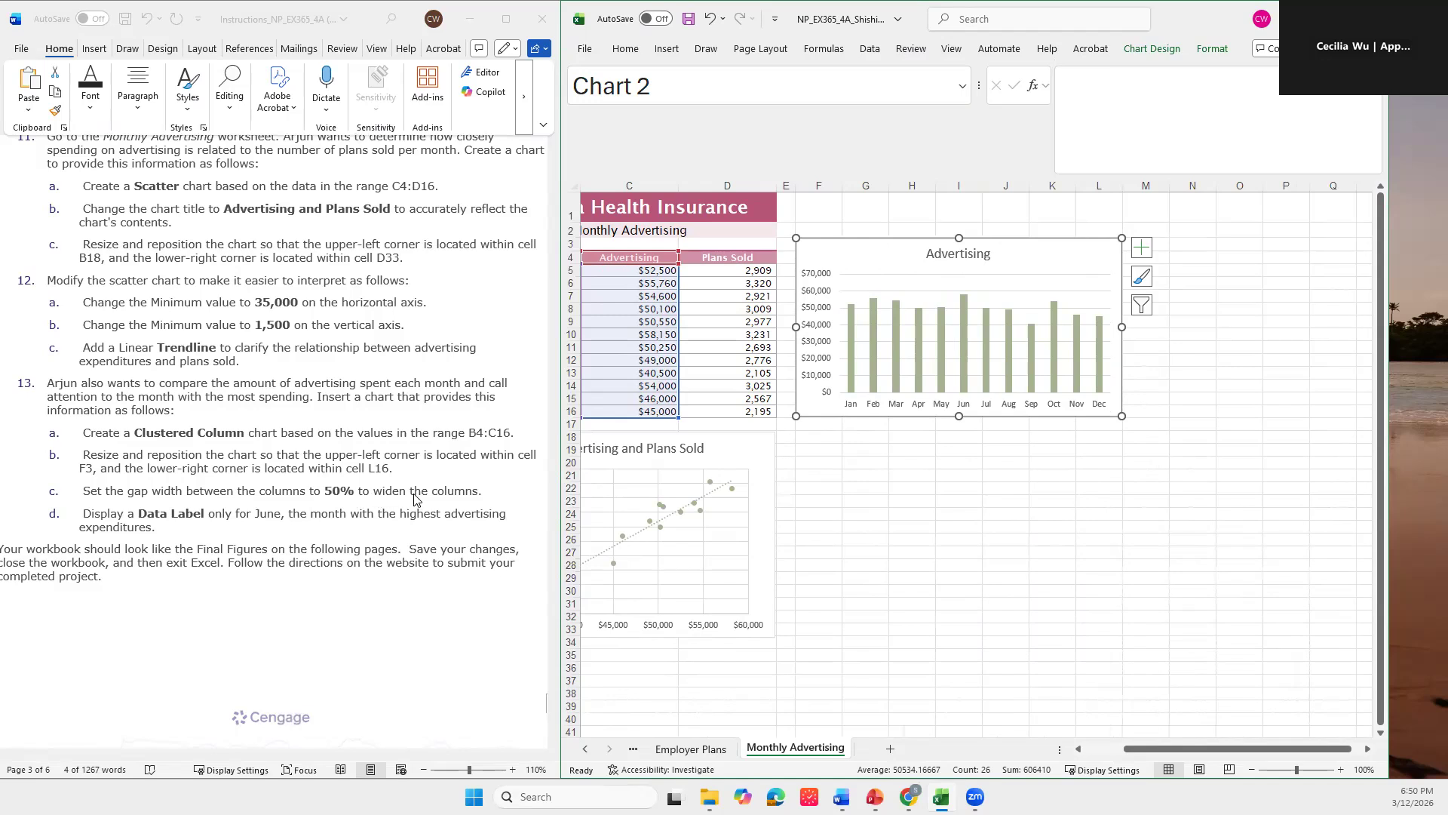
Step: Set the gap width of the Advertising column series to 50%
left_click(963, 332)
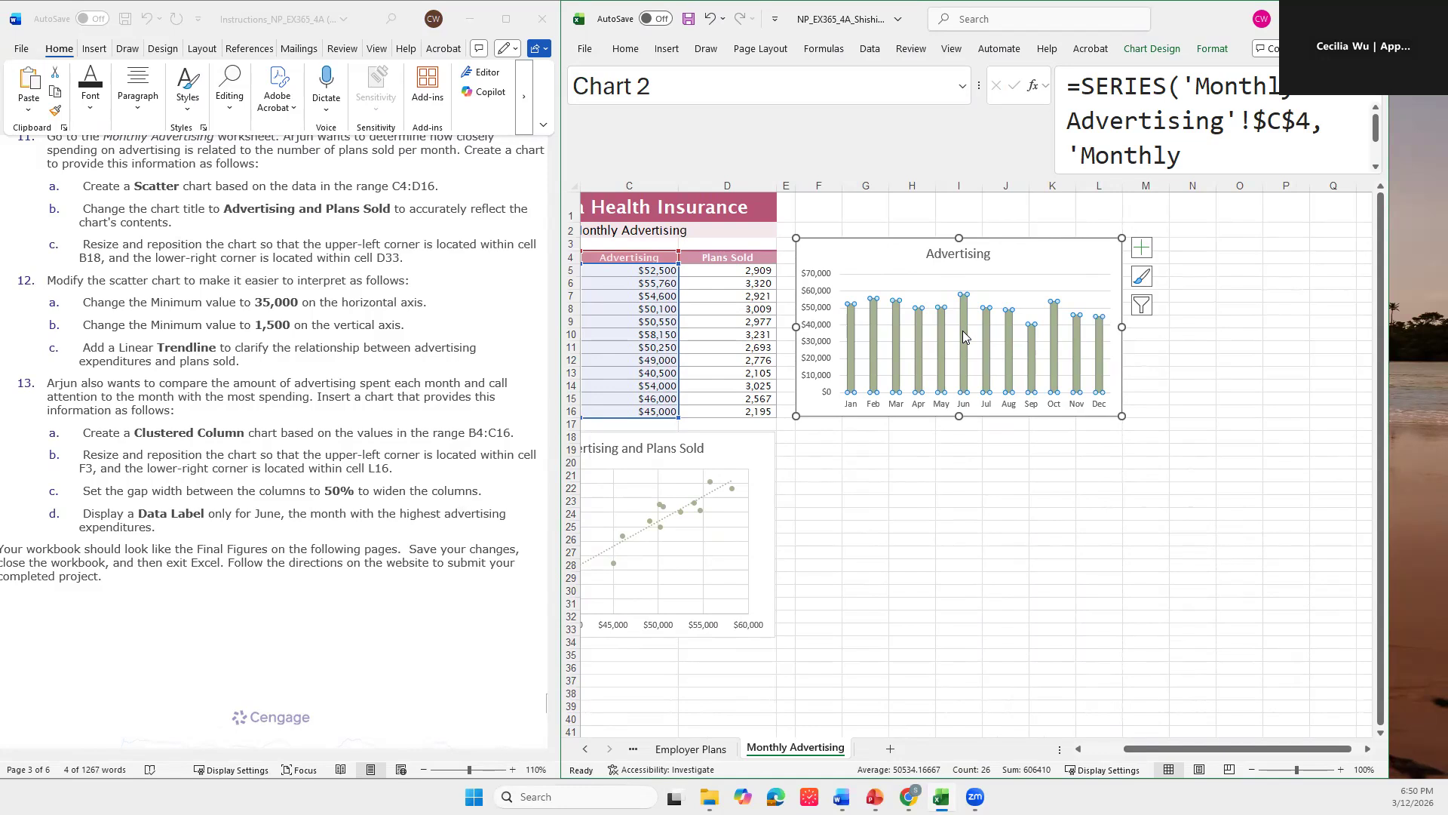
right_click(963, 336)
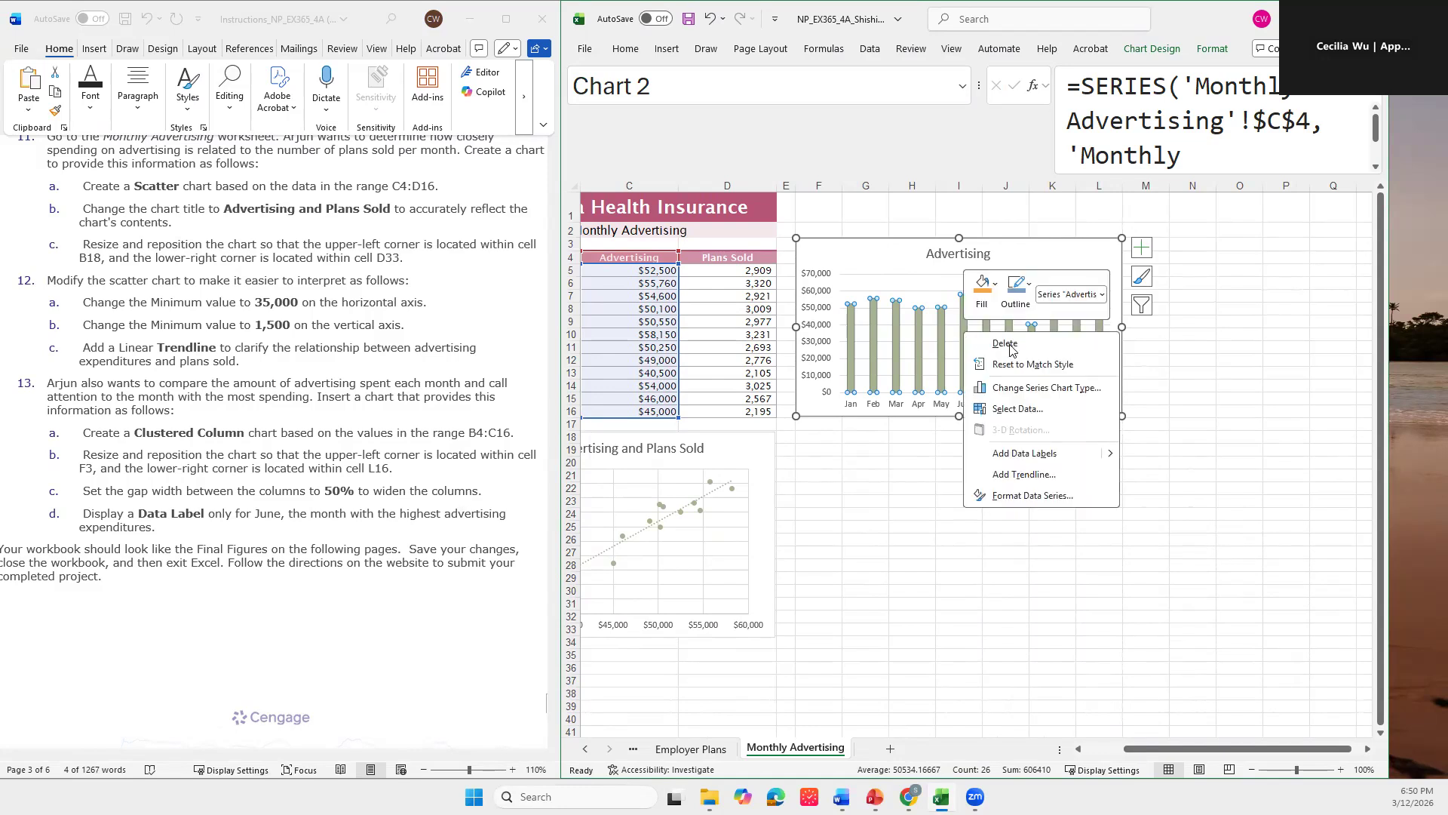
left_click(1010, 495)
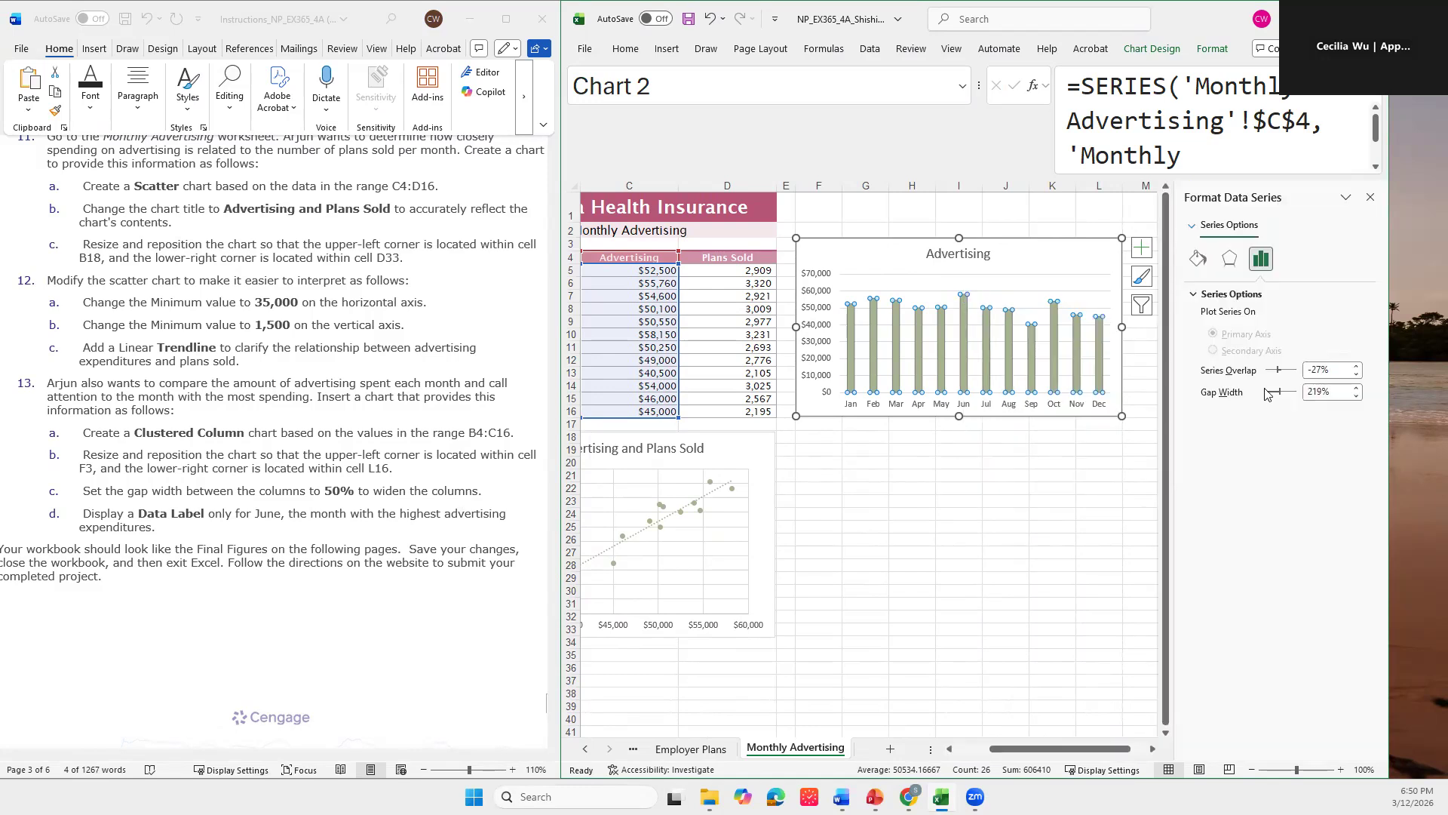
double_click(1341, 391)
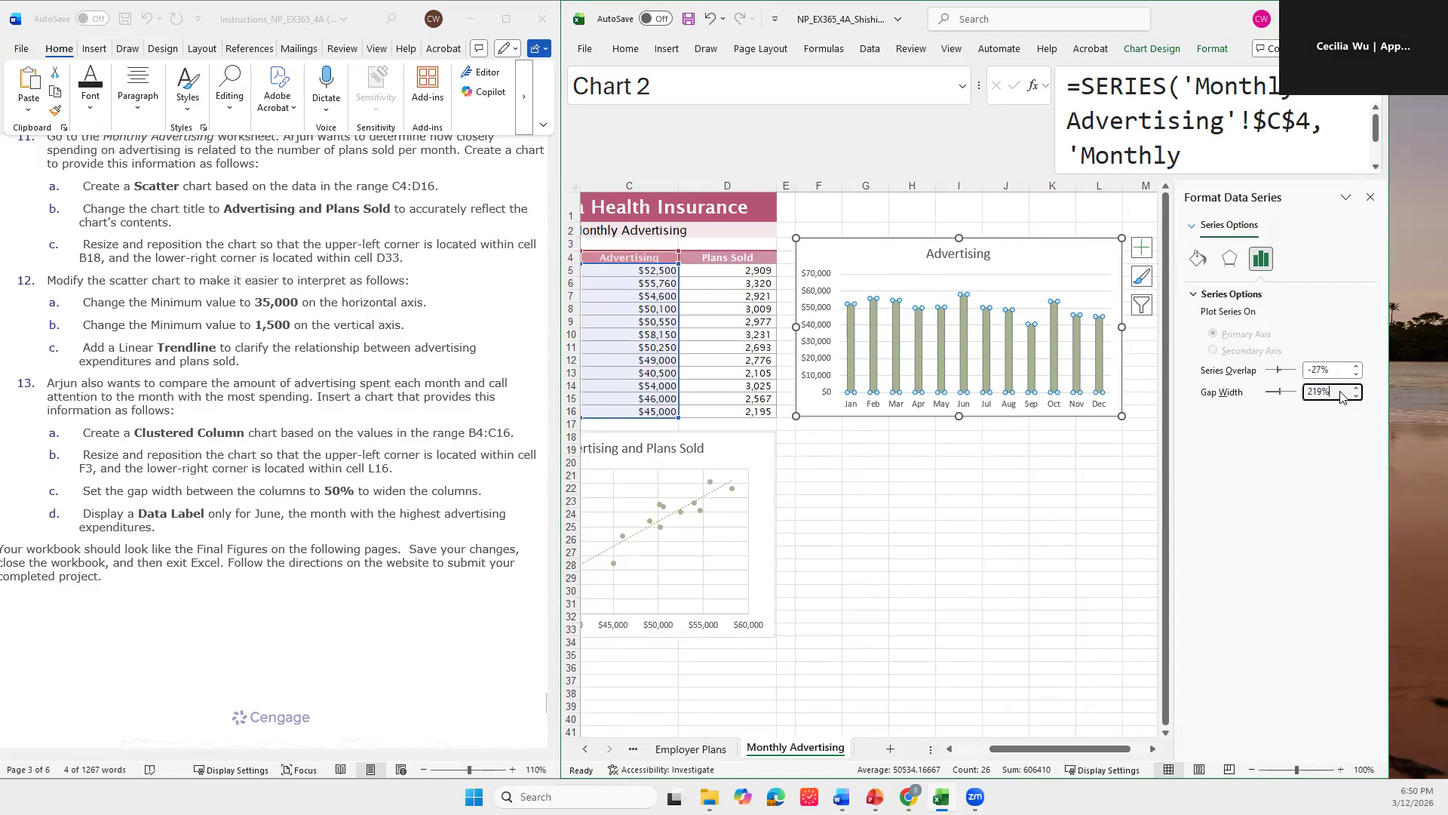
key("BackSpace")
key("Return")
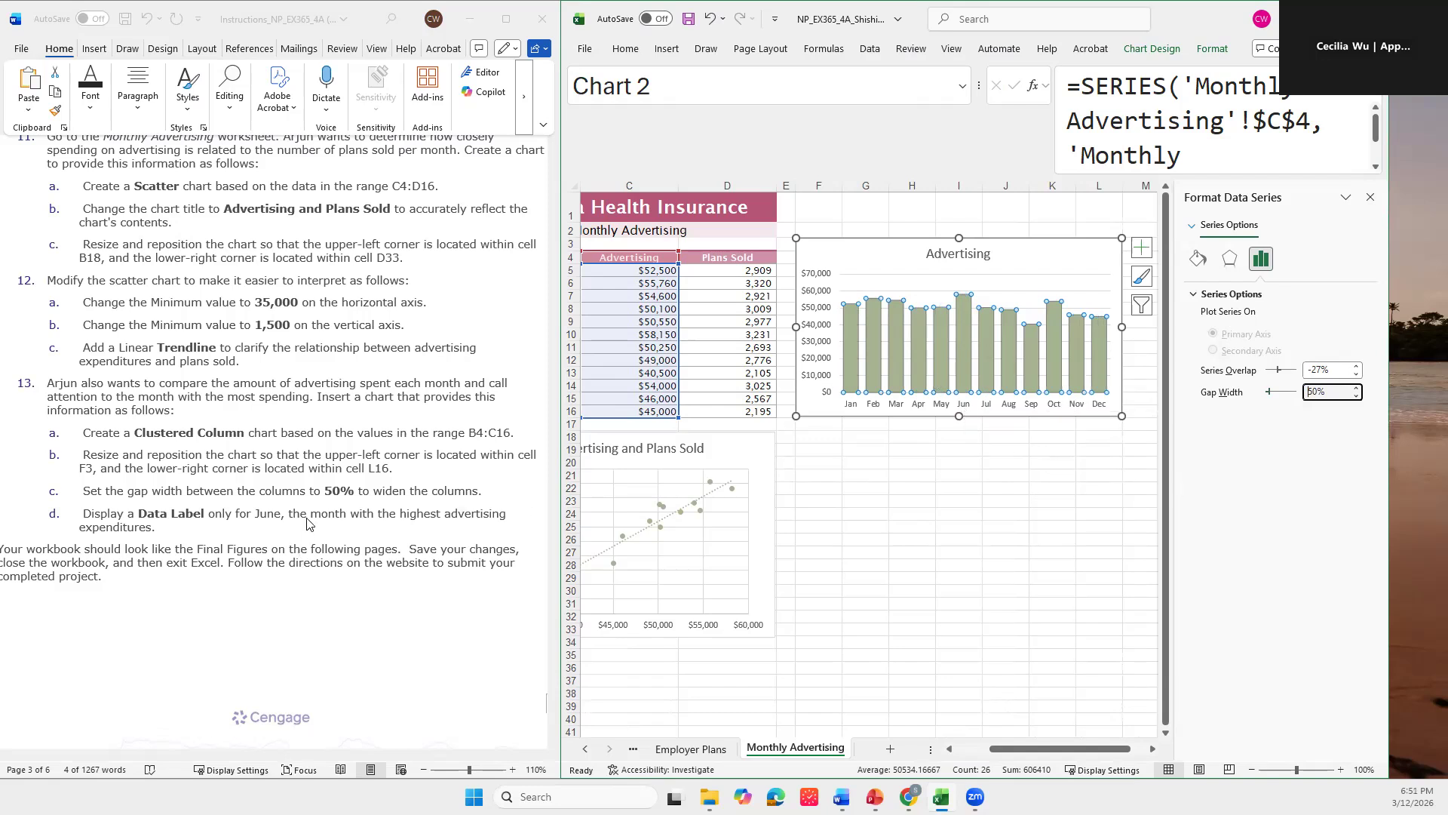
Step: Close the formatting pane and add a data label to only the June column of the Advertising chart
left_click(244, 520)
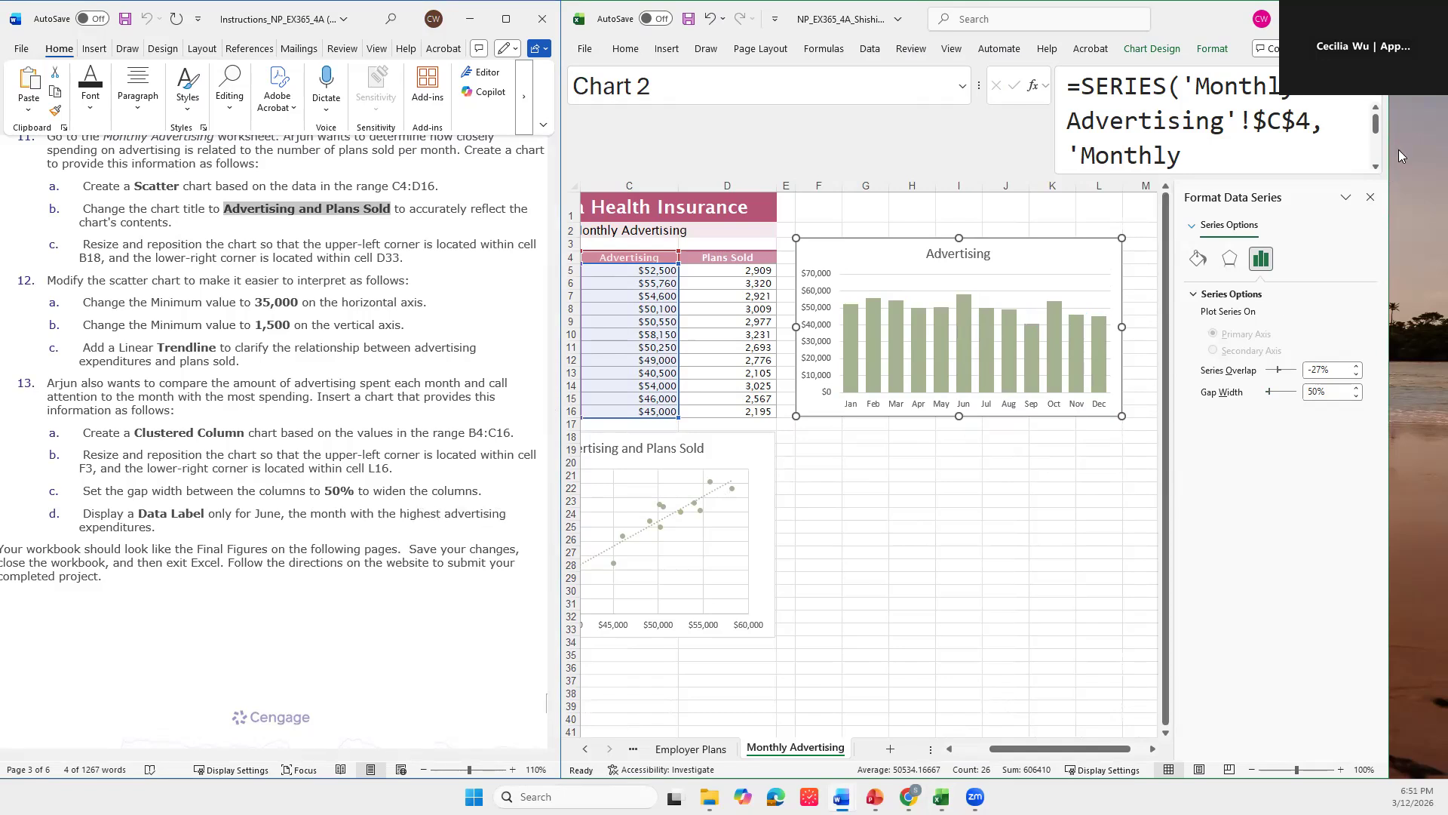
left_click(1377, 193)
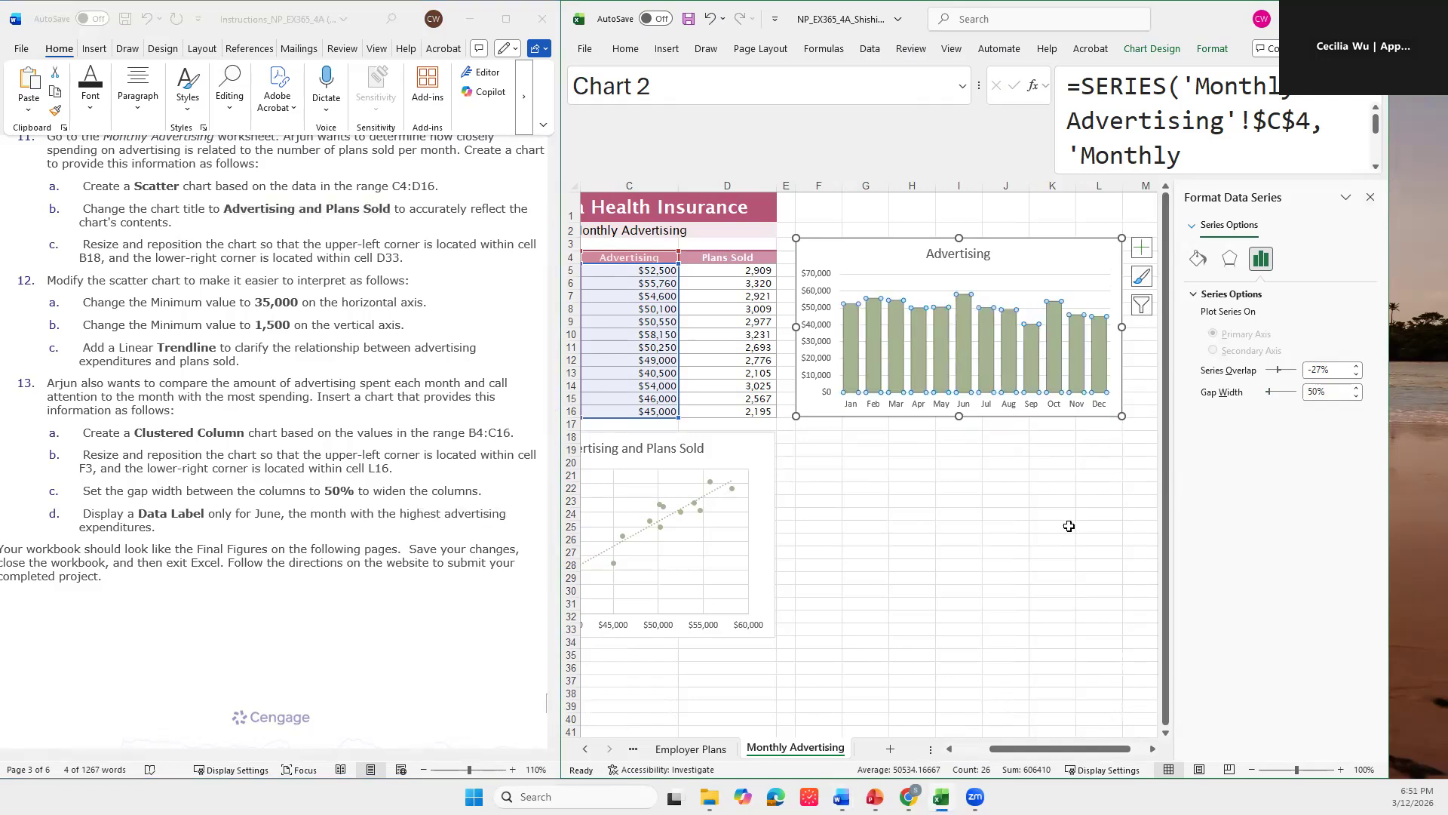
left_click(1370, 197)
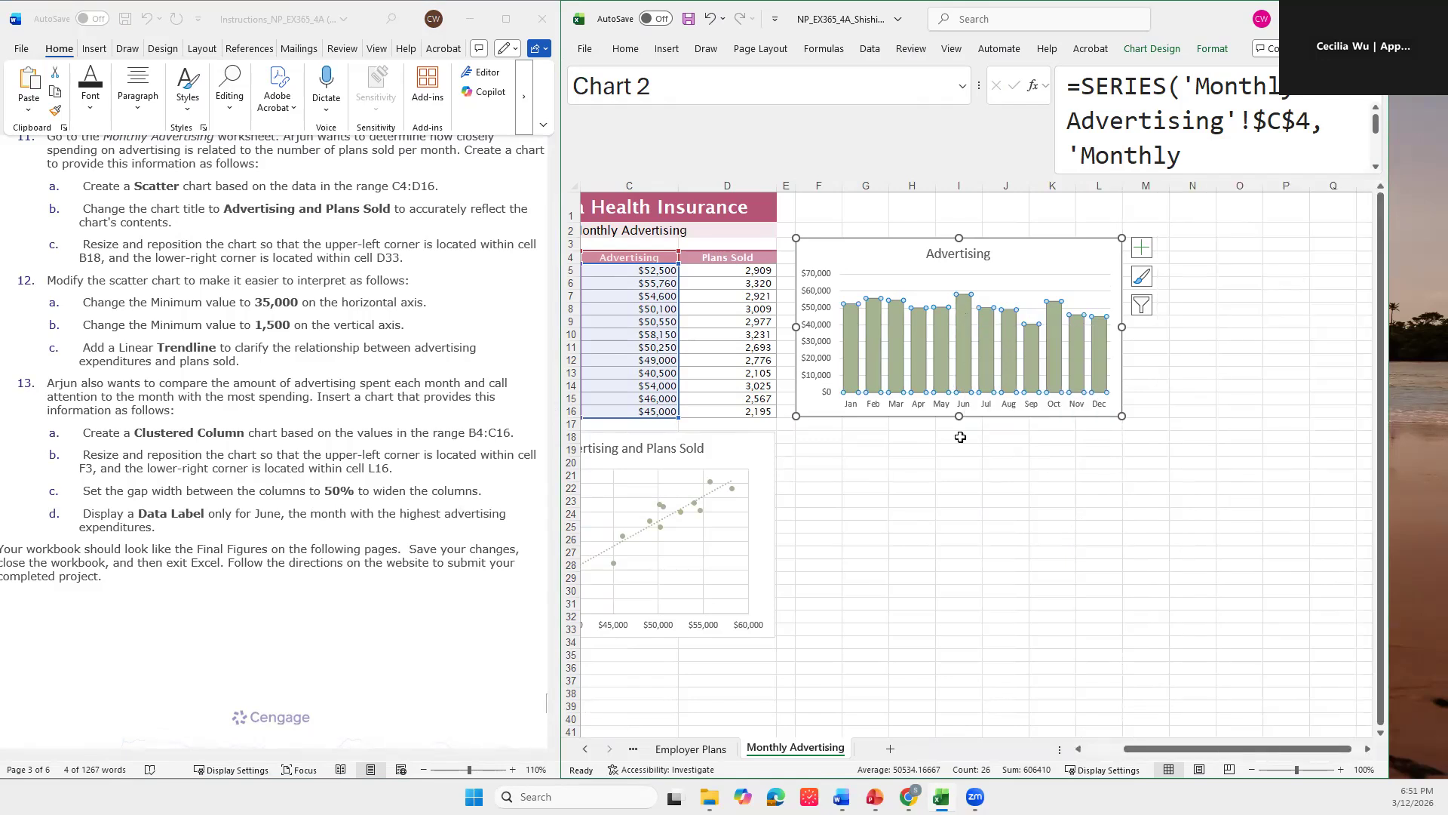
left_click(961, 369)
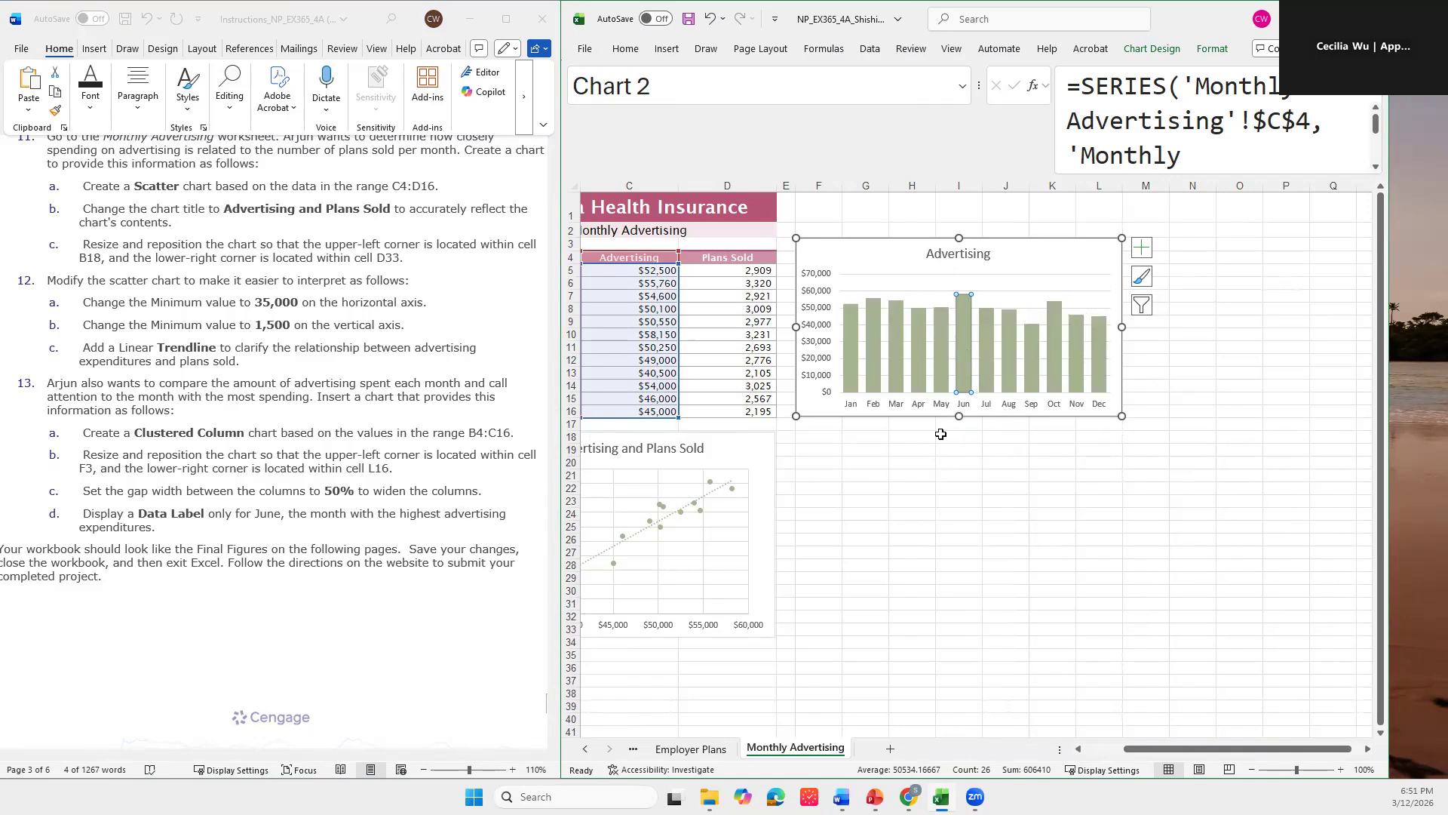
right_click(965, 365)
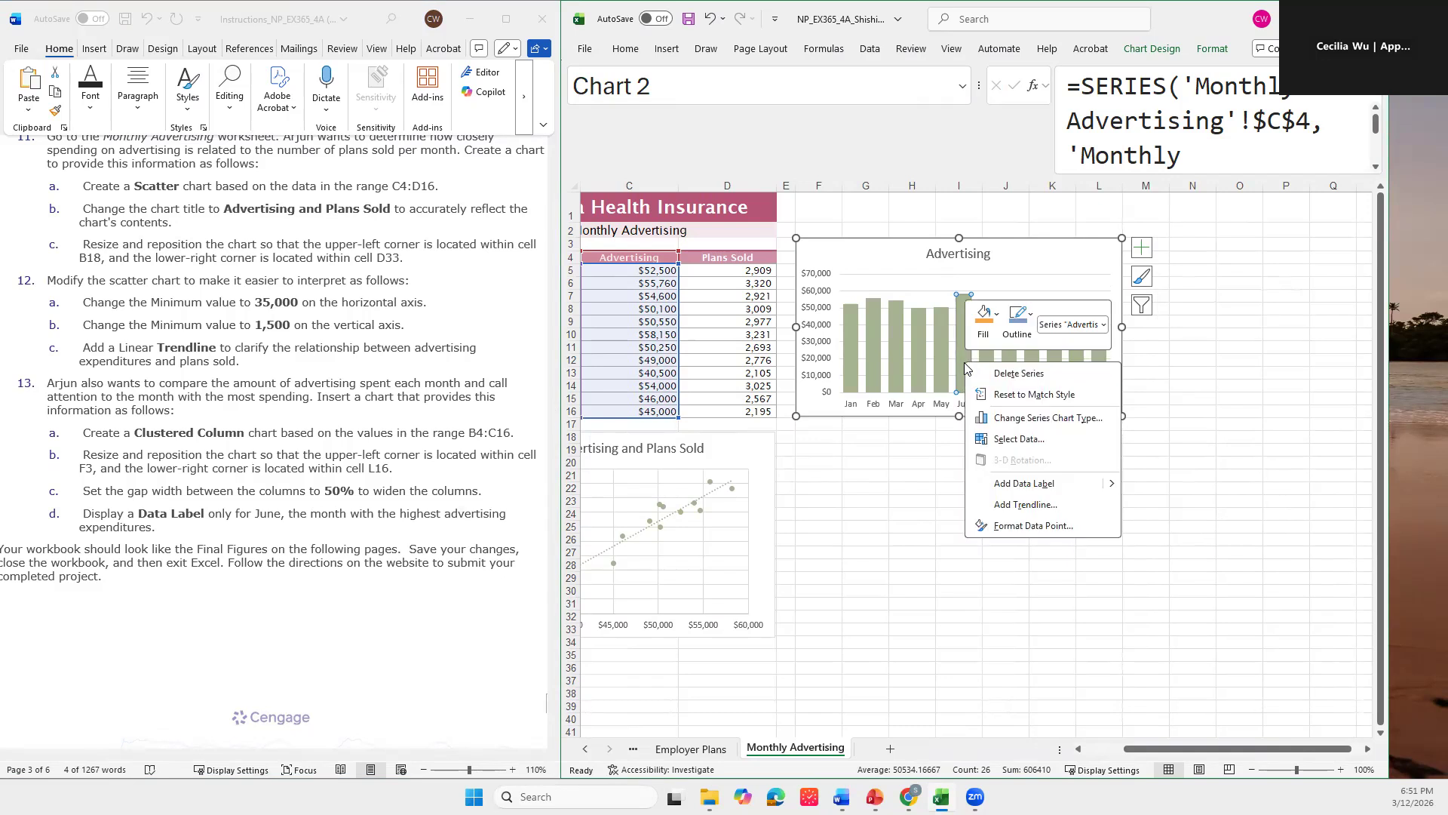
left_click(1019, 486)
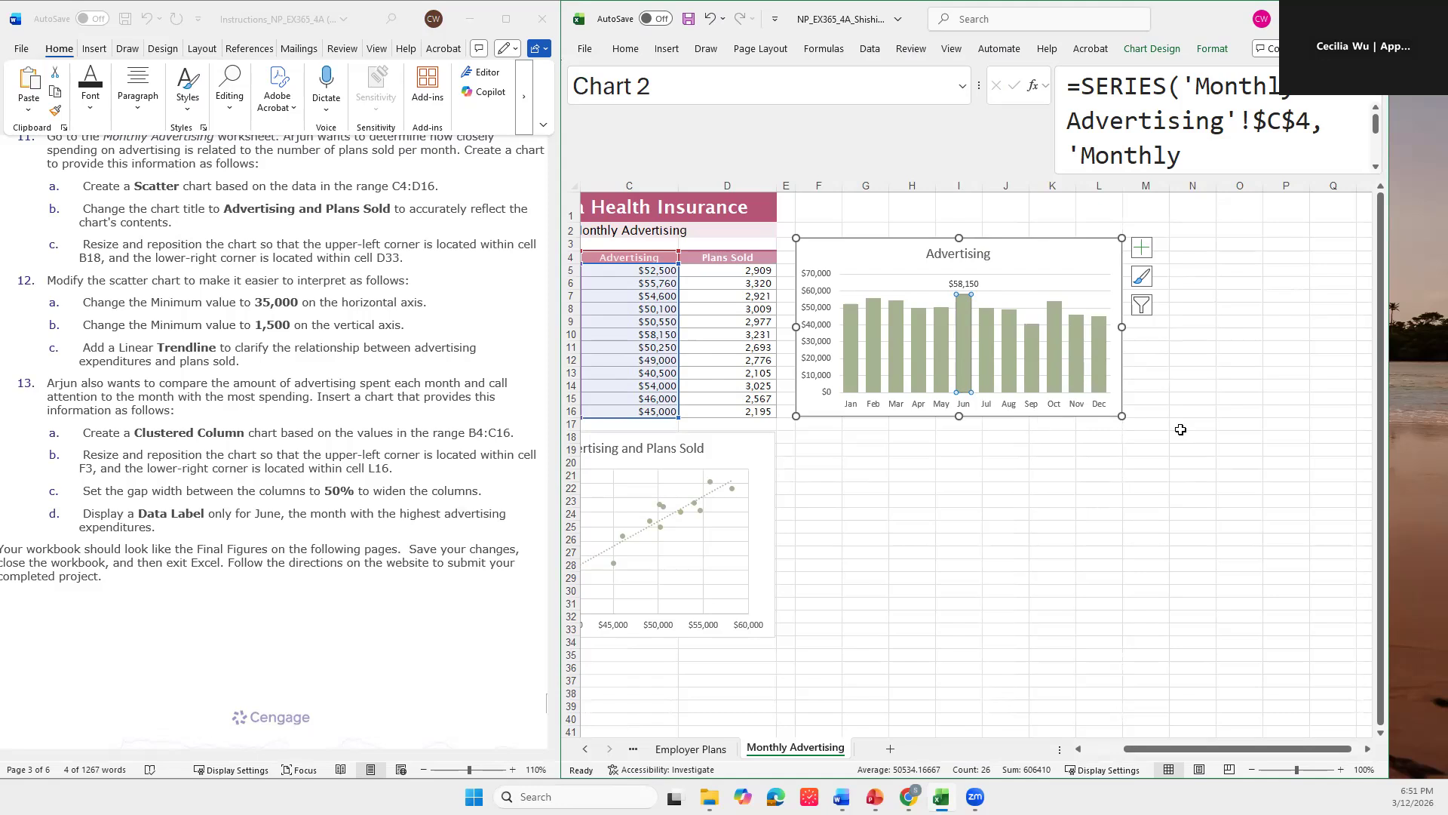
Step: Save the workbook and close the Chrome browser window
left_click(688, 23)
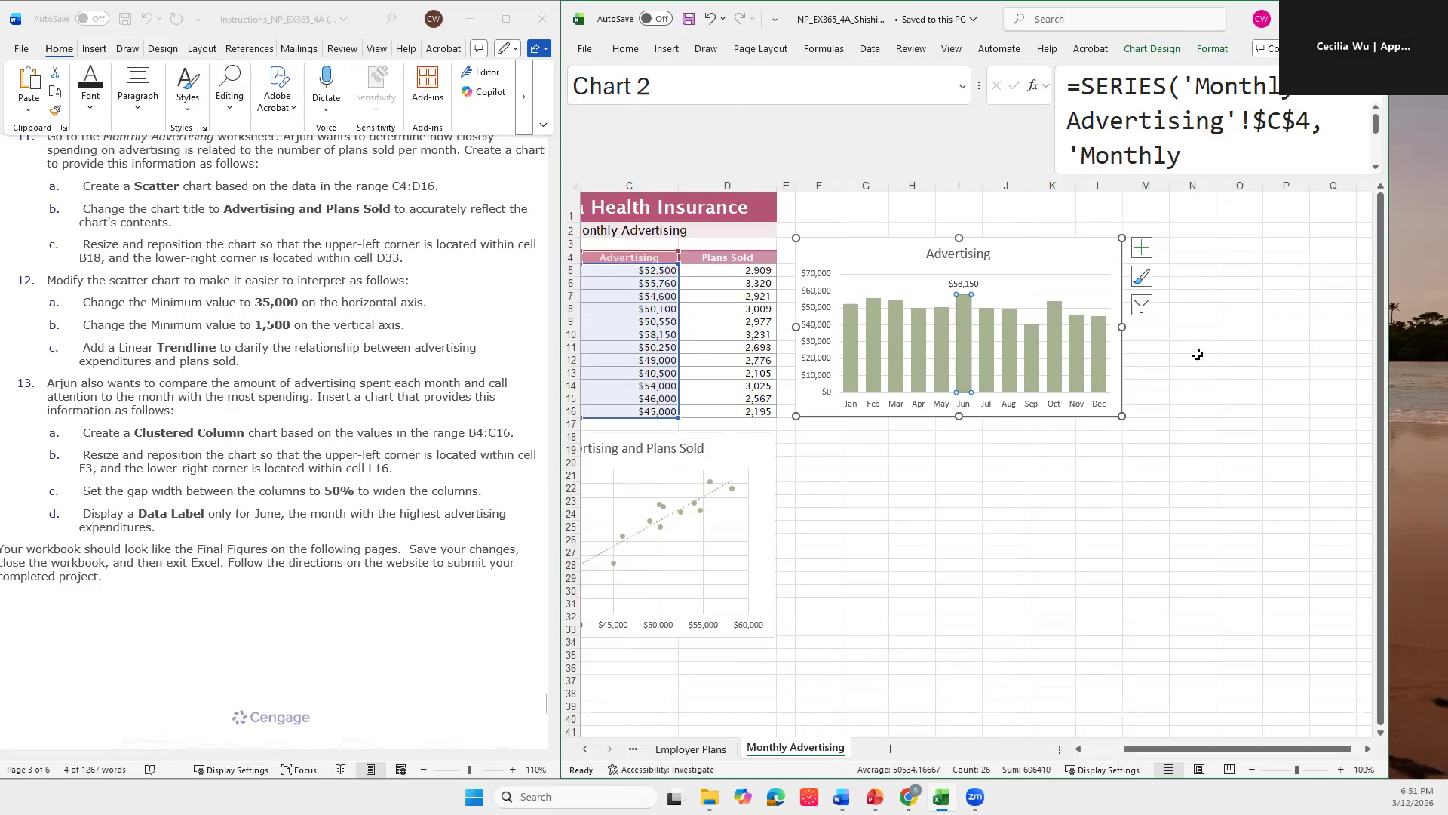
right_click(908, 796)
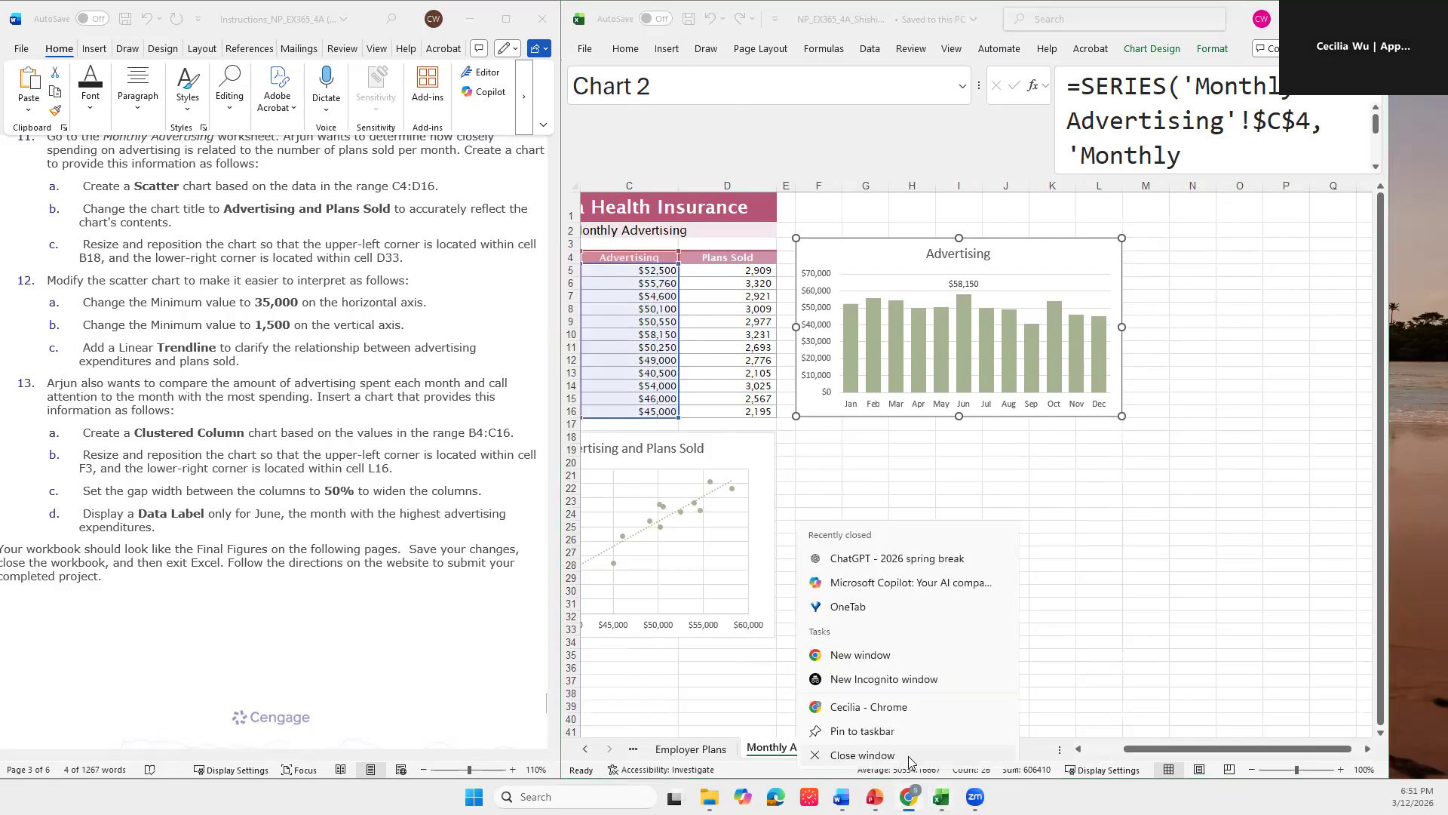
left_click(837, 749)
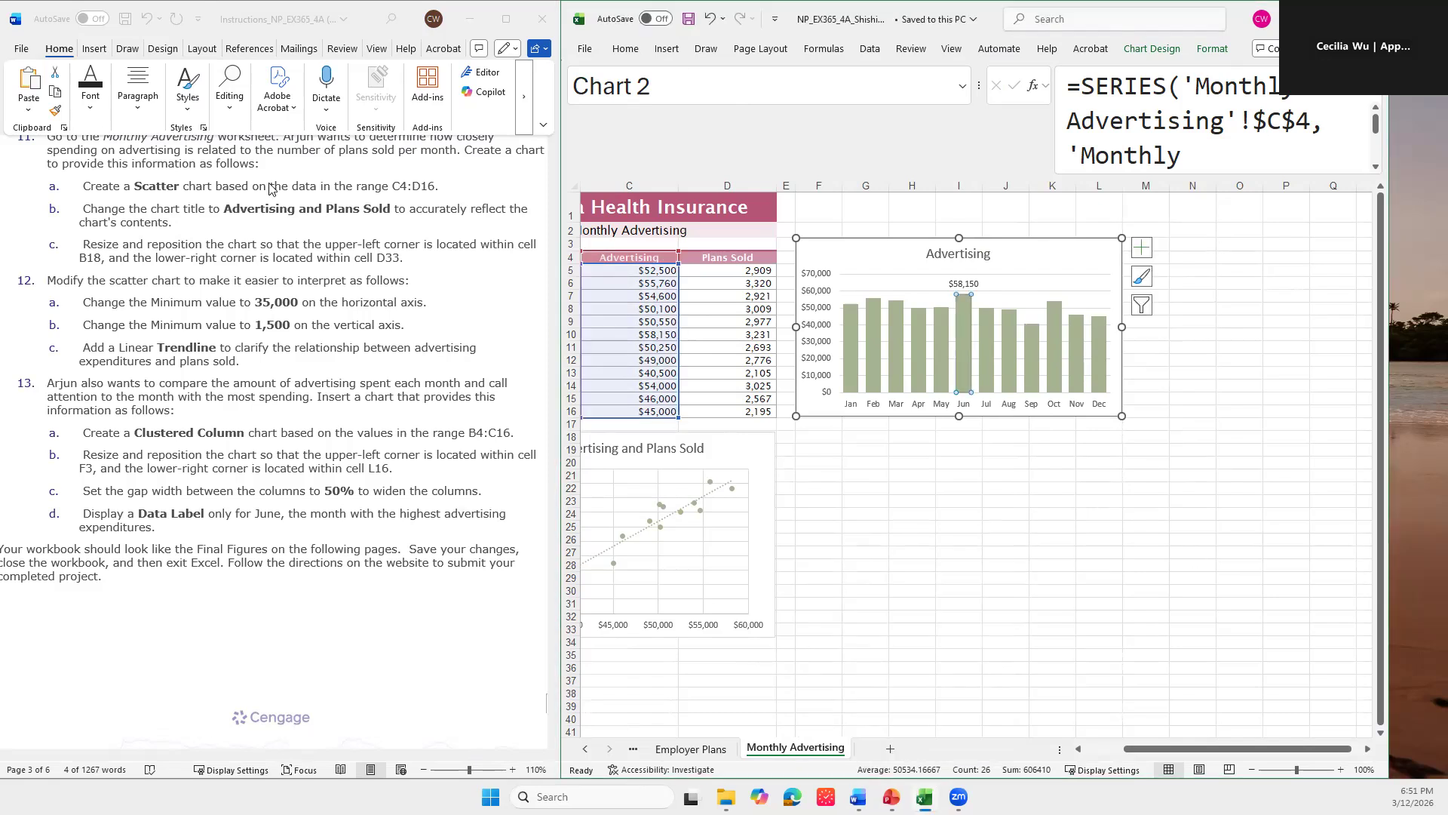
Step: Minimize the instructions document, open the Cengage website in a maximized Chrome window, and switch to the United States site
left_click(483, 20)
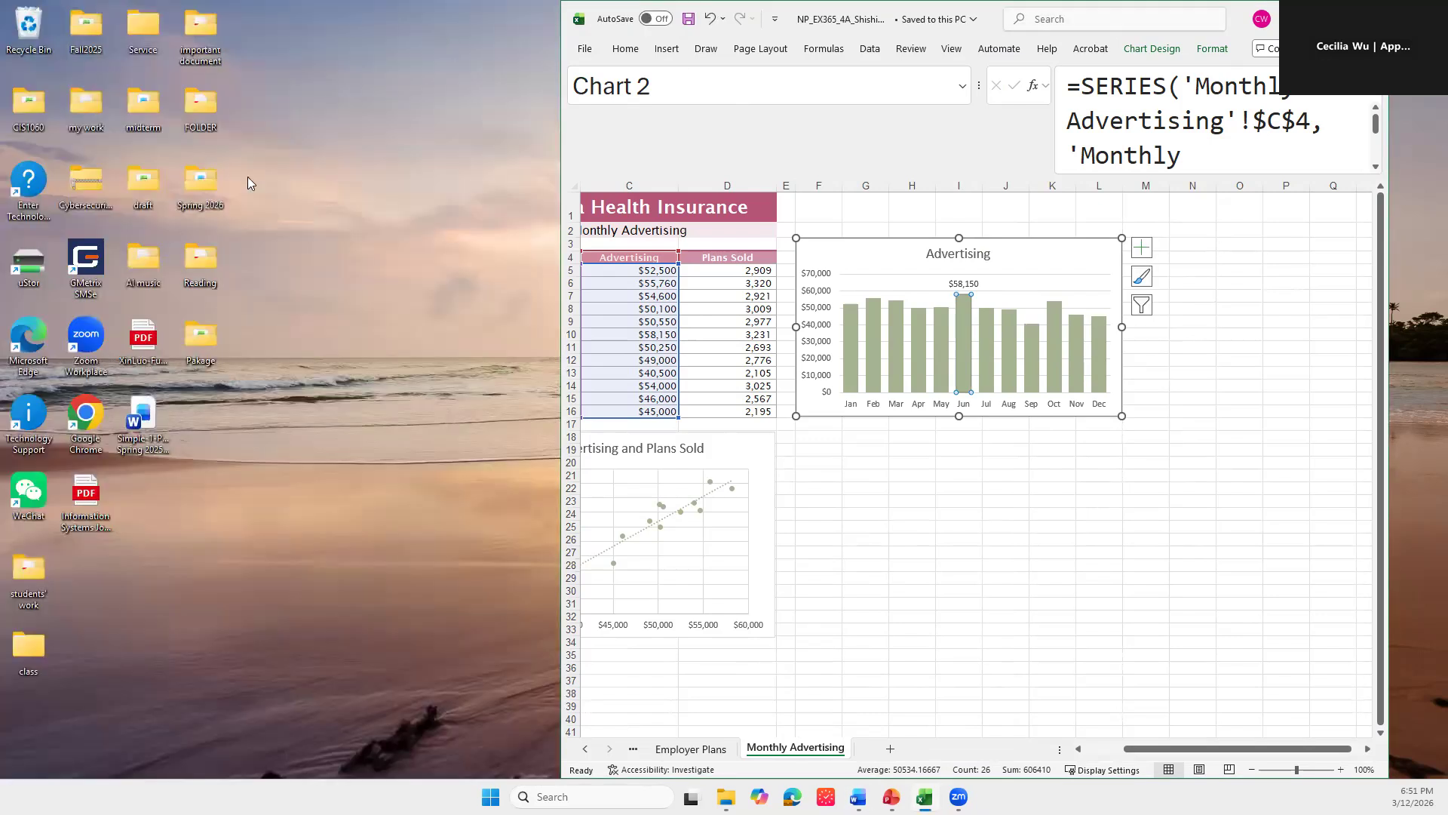
double_click(111, 424)
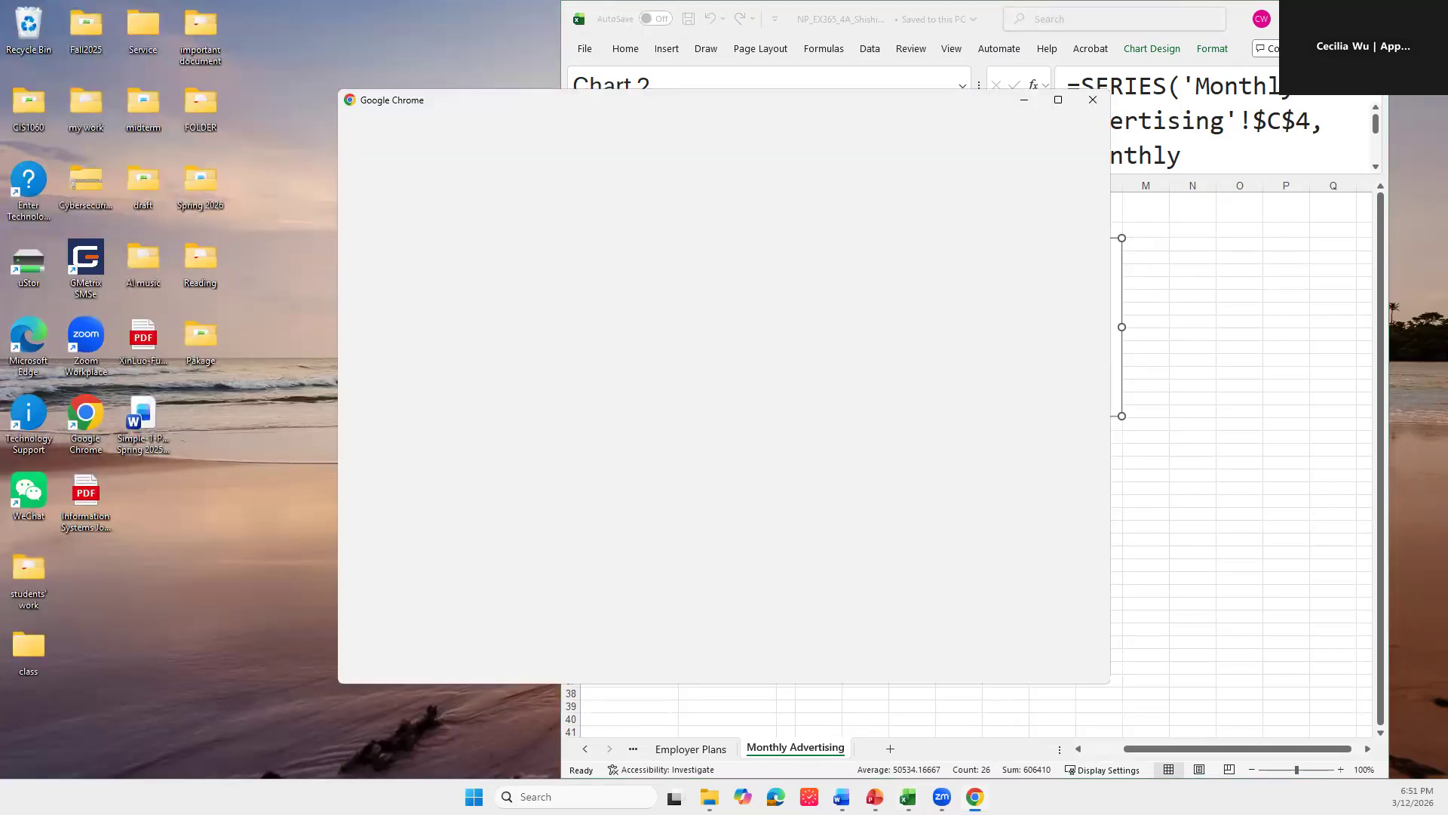
left_click(738, 454)
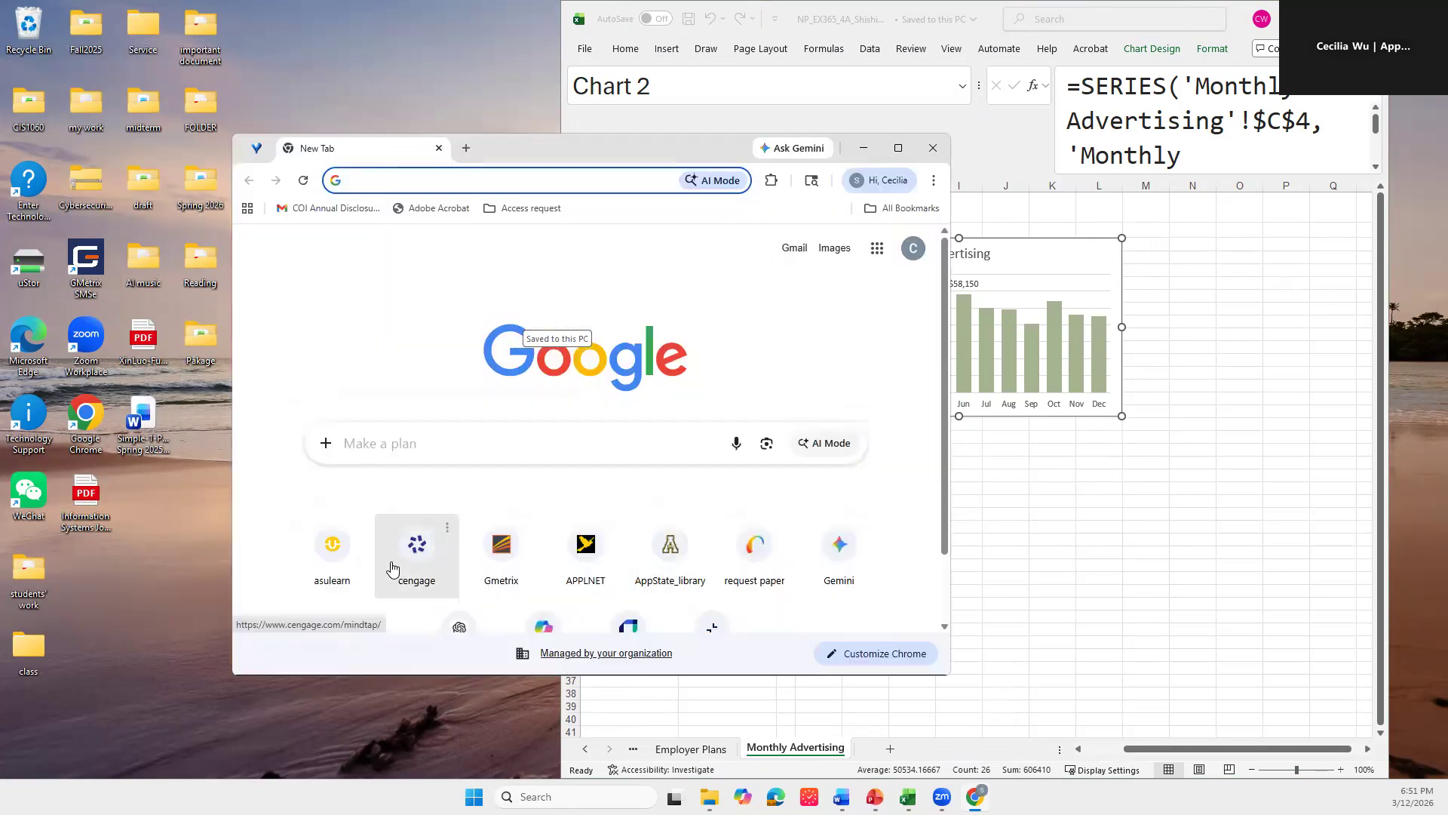
left_click(393, 569)
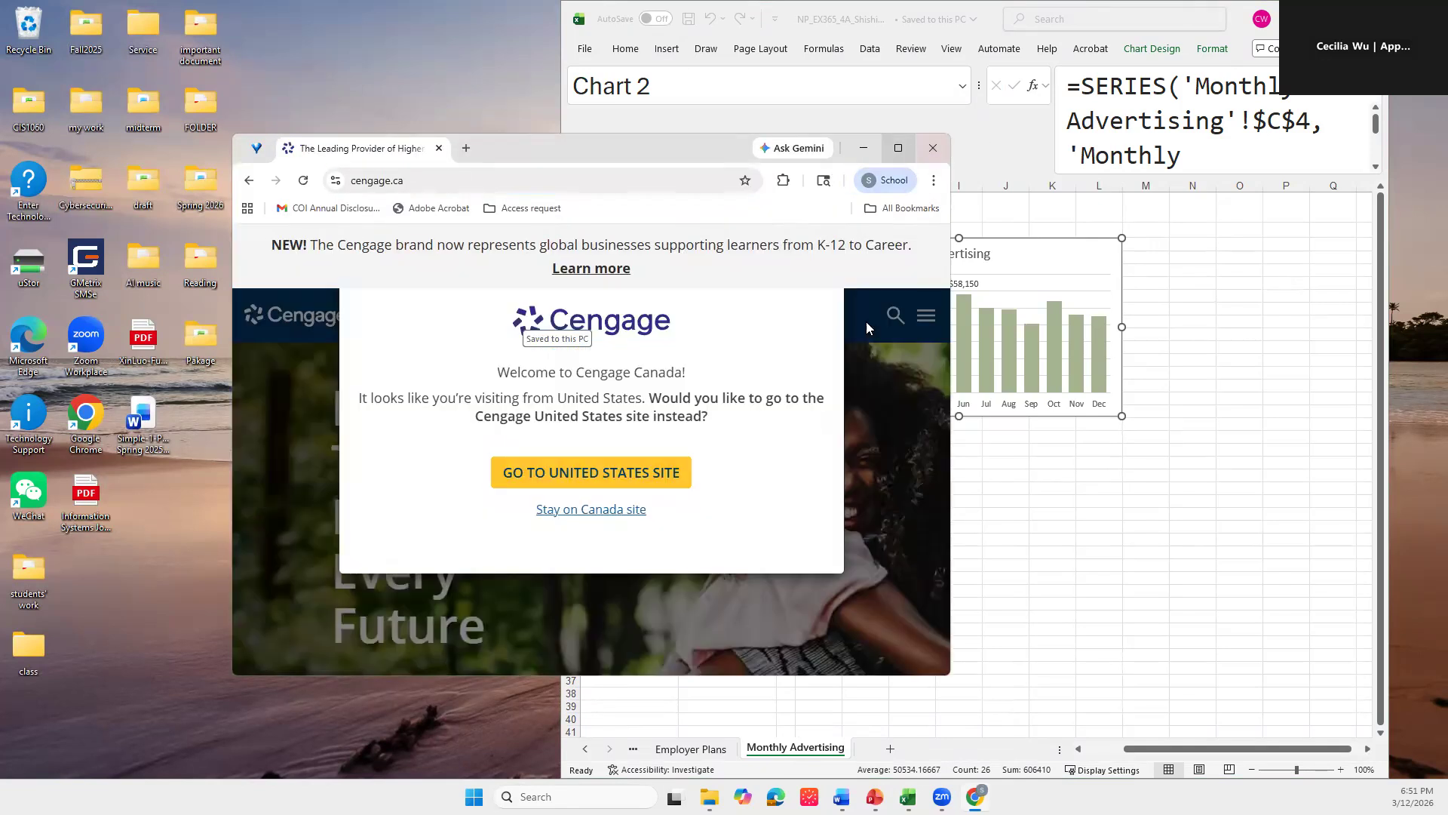
left_click(898, 148)
left_click(757, 337)
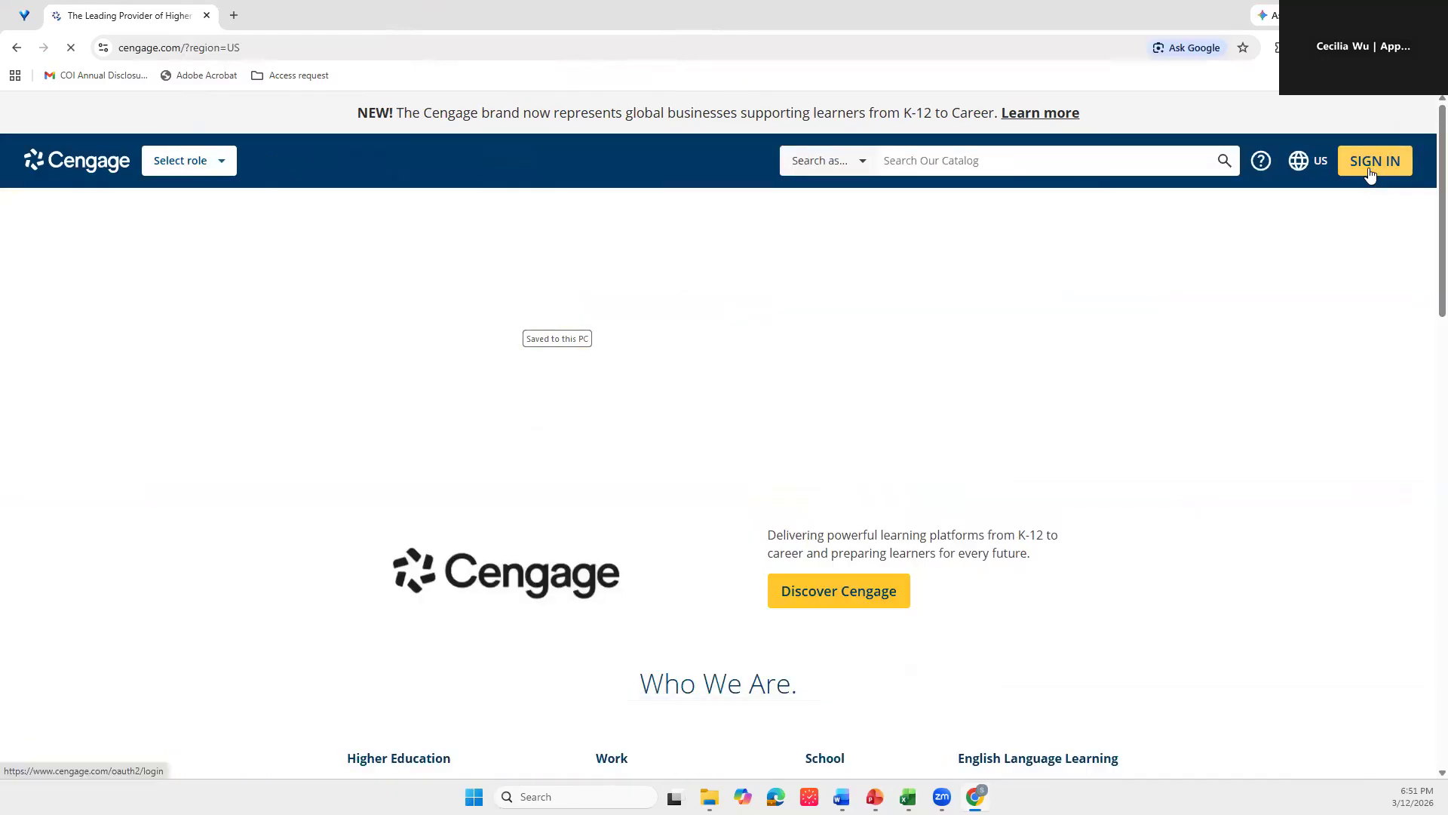
Step: Sign in to the Cengage instructor account
left_click(1371, 172)
left_click(572, 378)
left_click(621, 403)
left_click(622, 422)
left_click(661, 483)
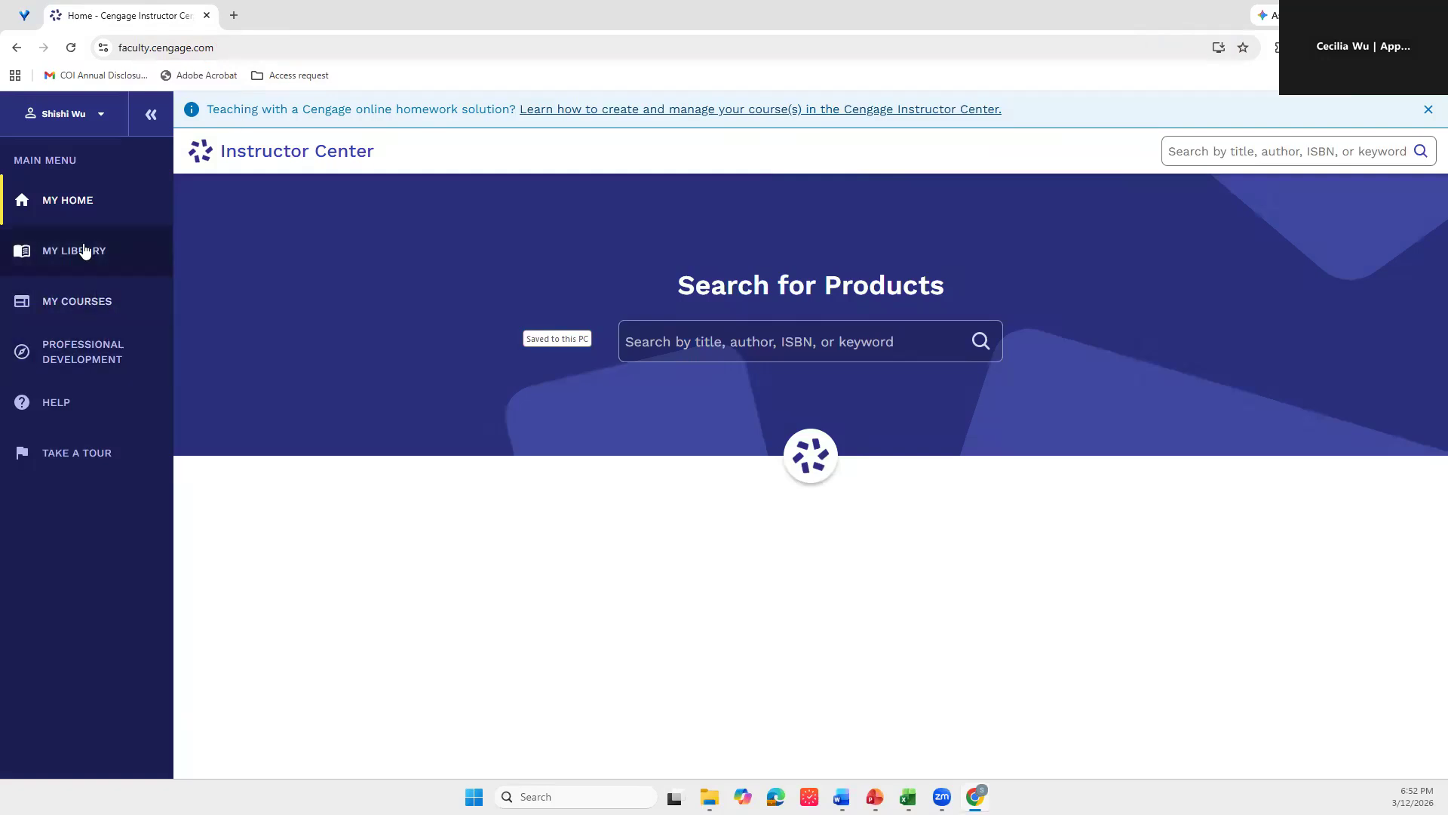
Step: From the instructor's courses, open the CIS1060-126 Spring 2026 section that uses the New Perspectives Microsoft 365 Collection textbook
left_click(88, 301)
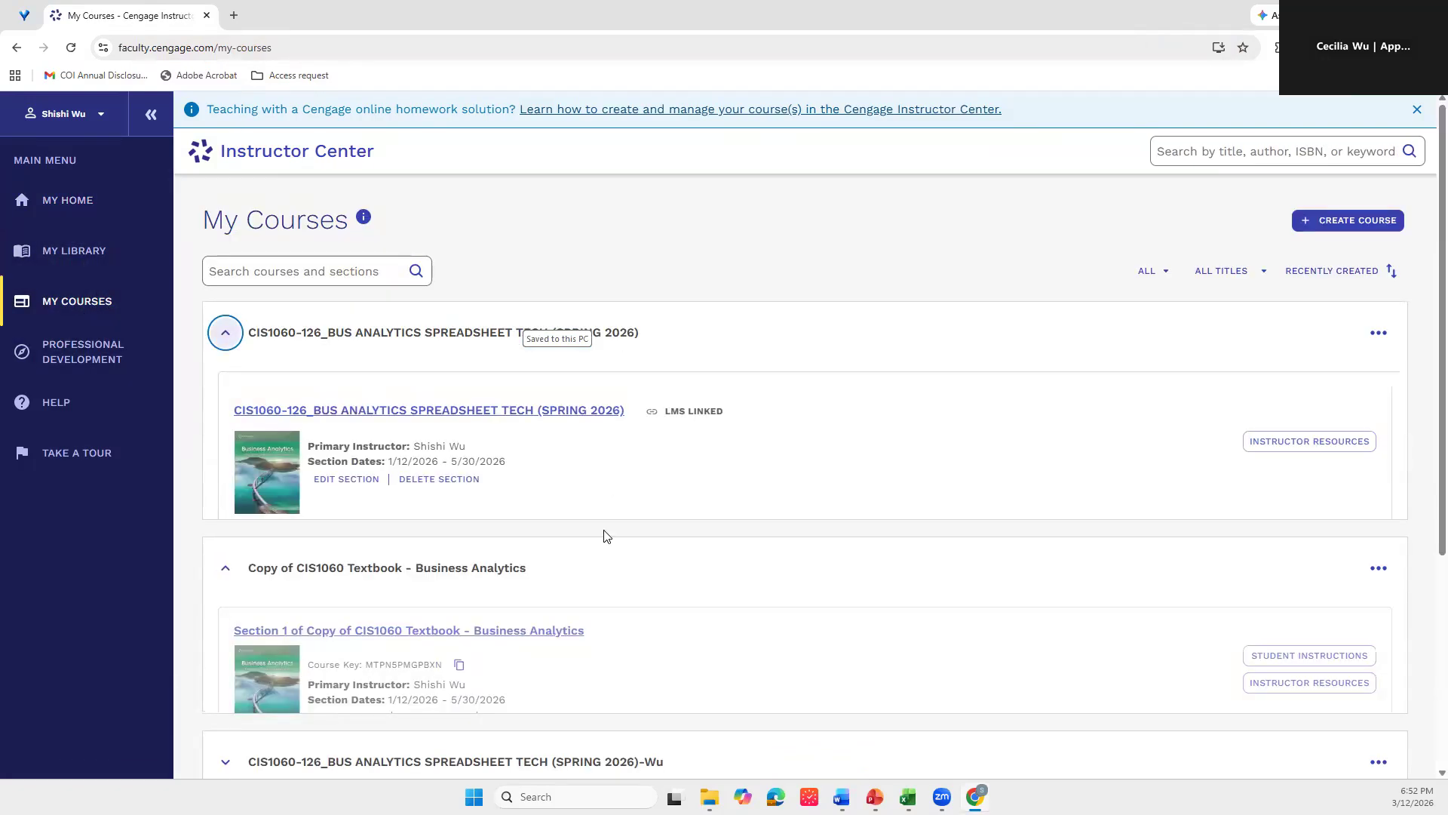
scroll(573, 550, "down", 2)
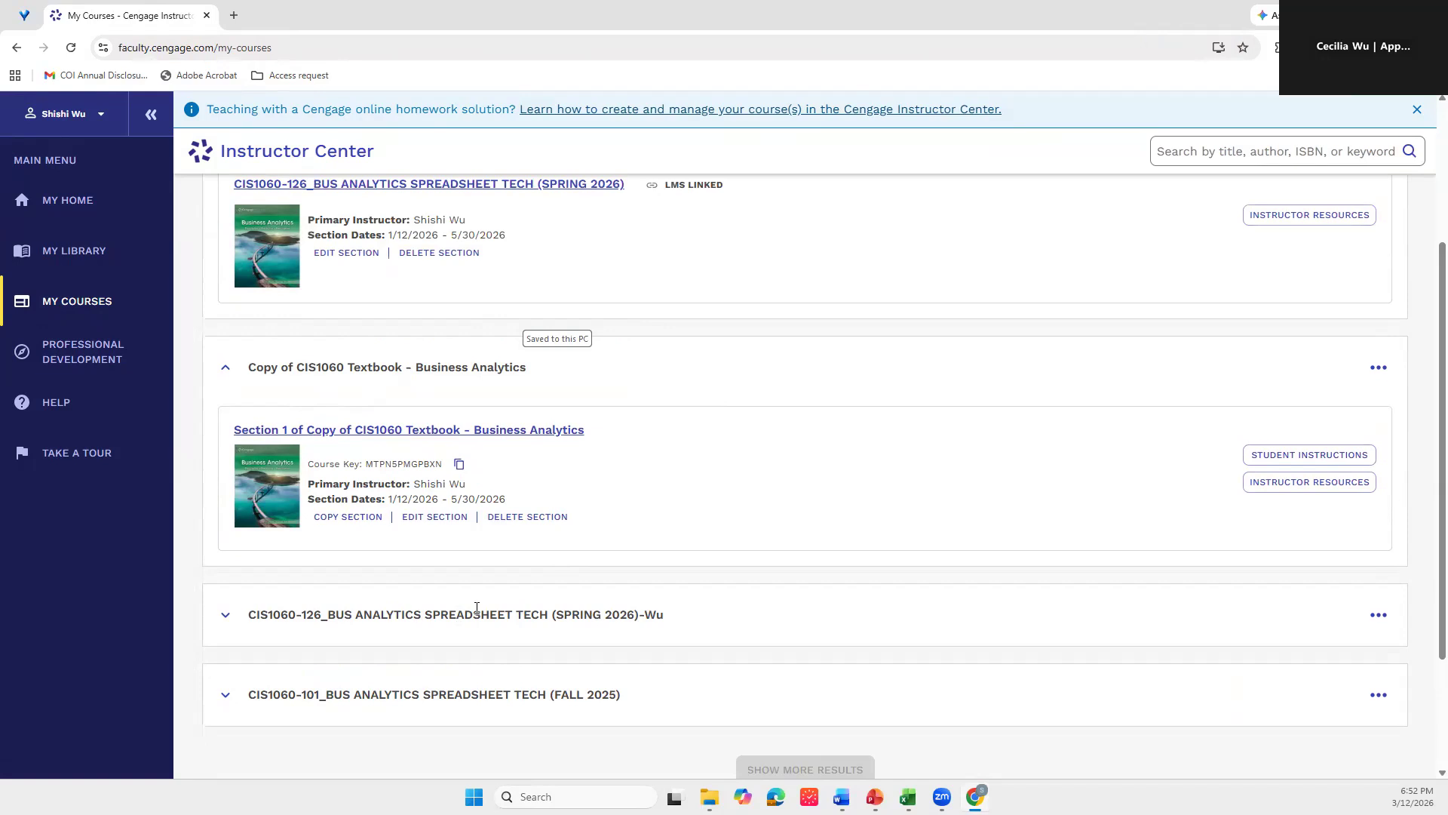
left_click(236, 621)
scroll(546, 463, "down", 4)
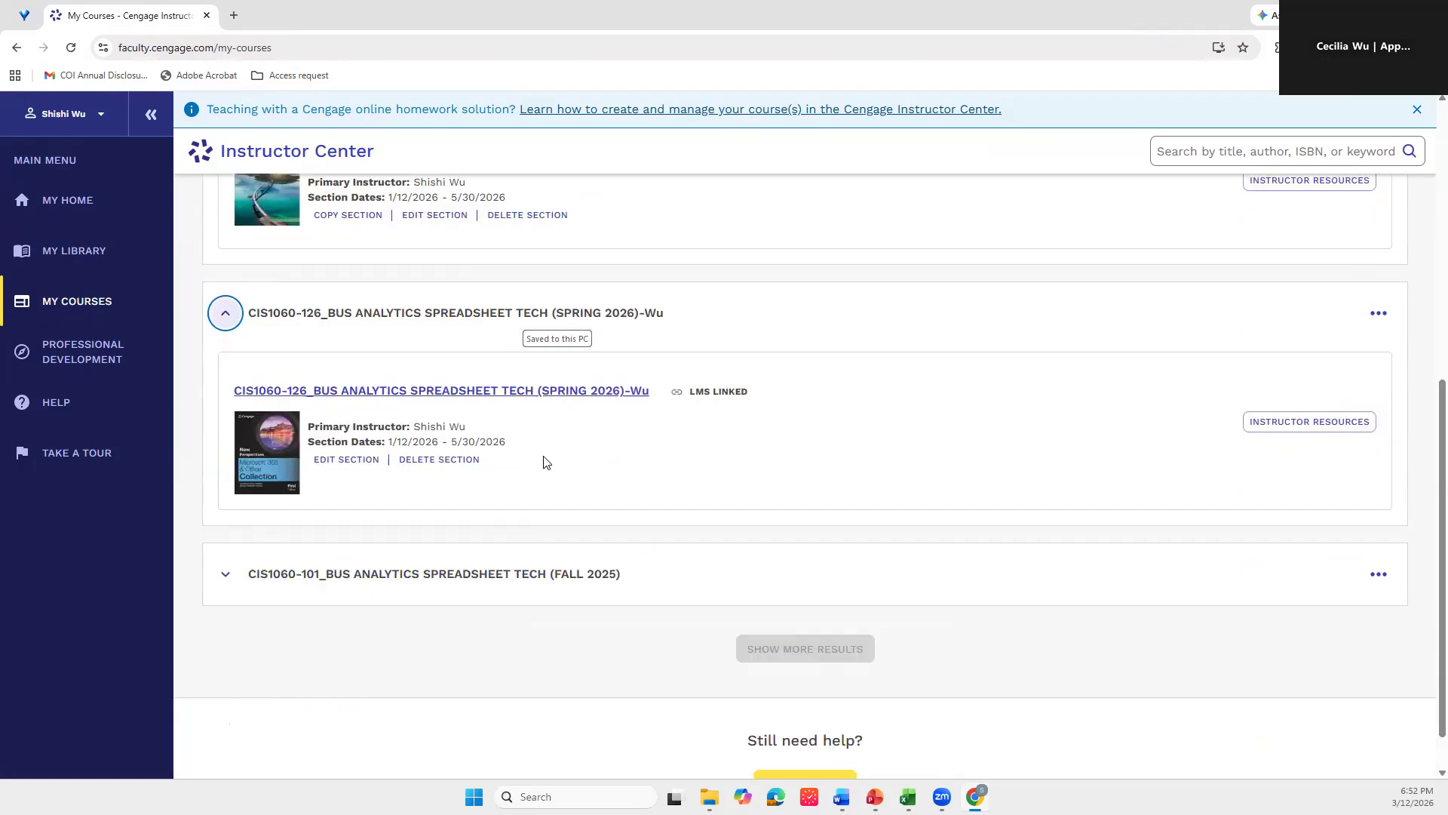
left_click(562, 391)
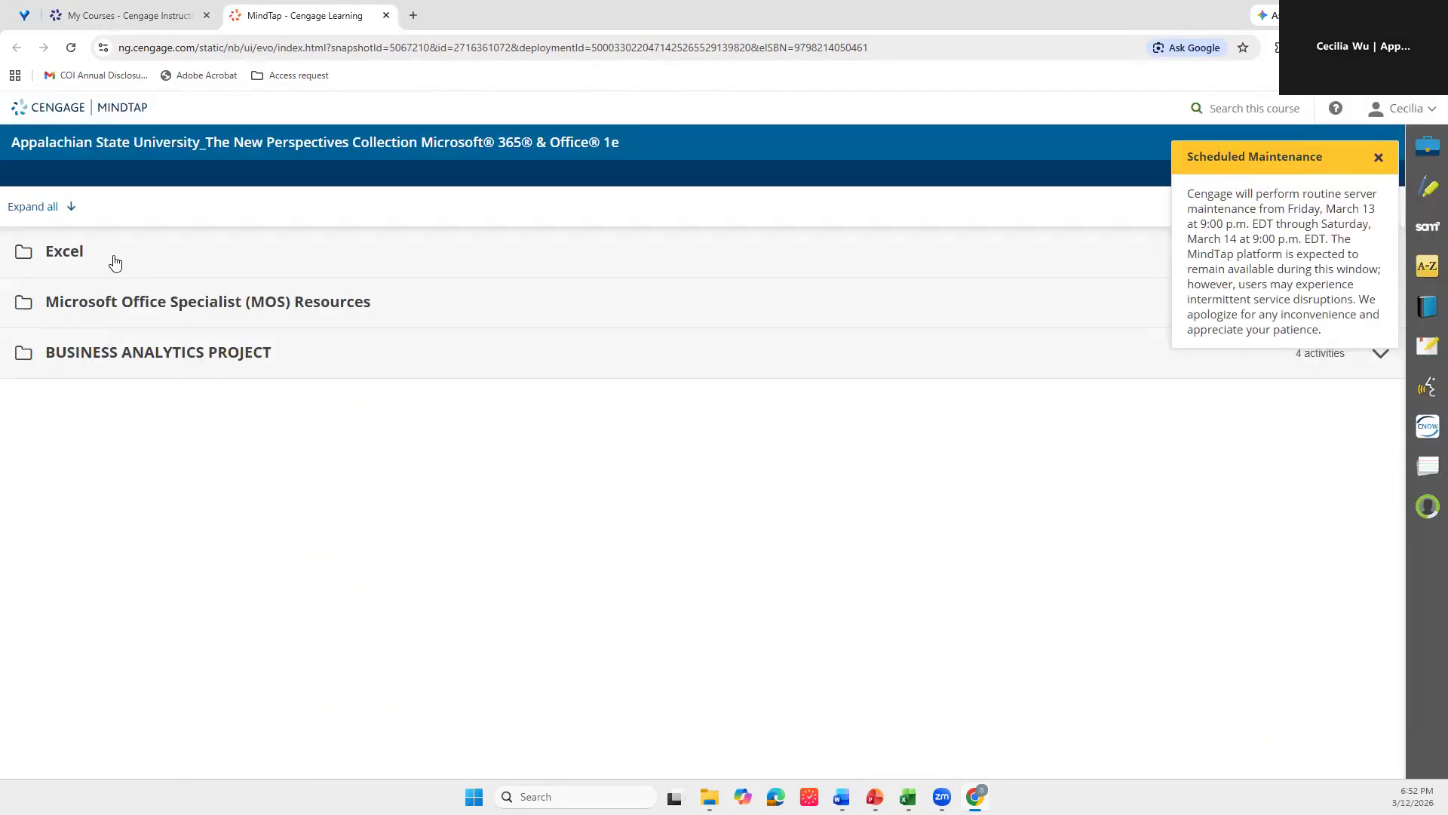
Step: Open SAM Project A under Excel Module 04's Apply It activities, dismiss the maintenance notice, and start the assignment
left_click(113, 255)
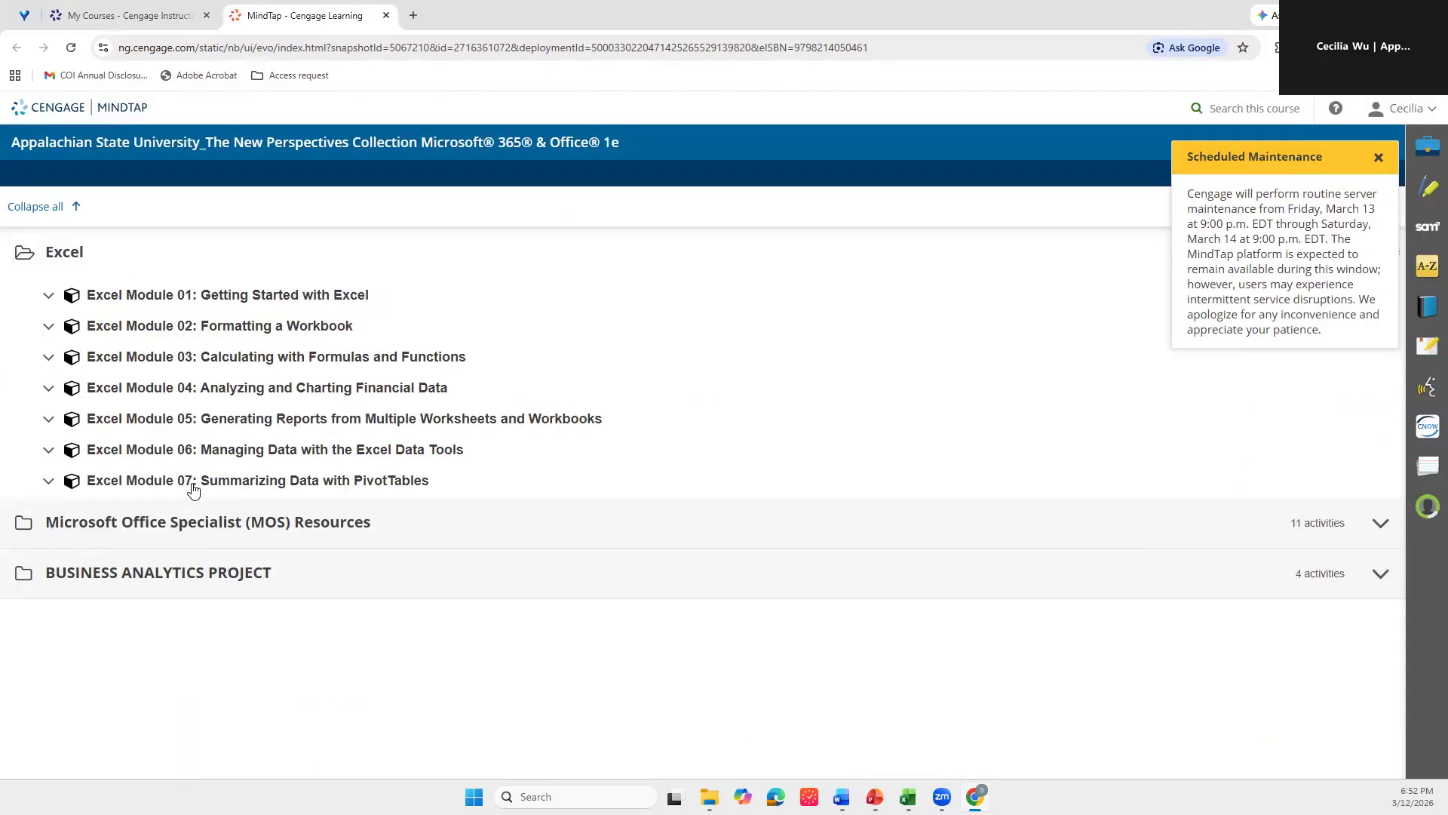
left_click(218, 389)
left_click(157, 451)
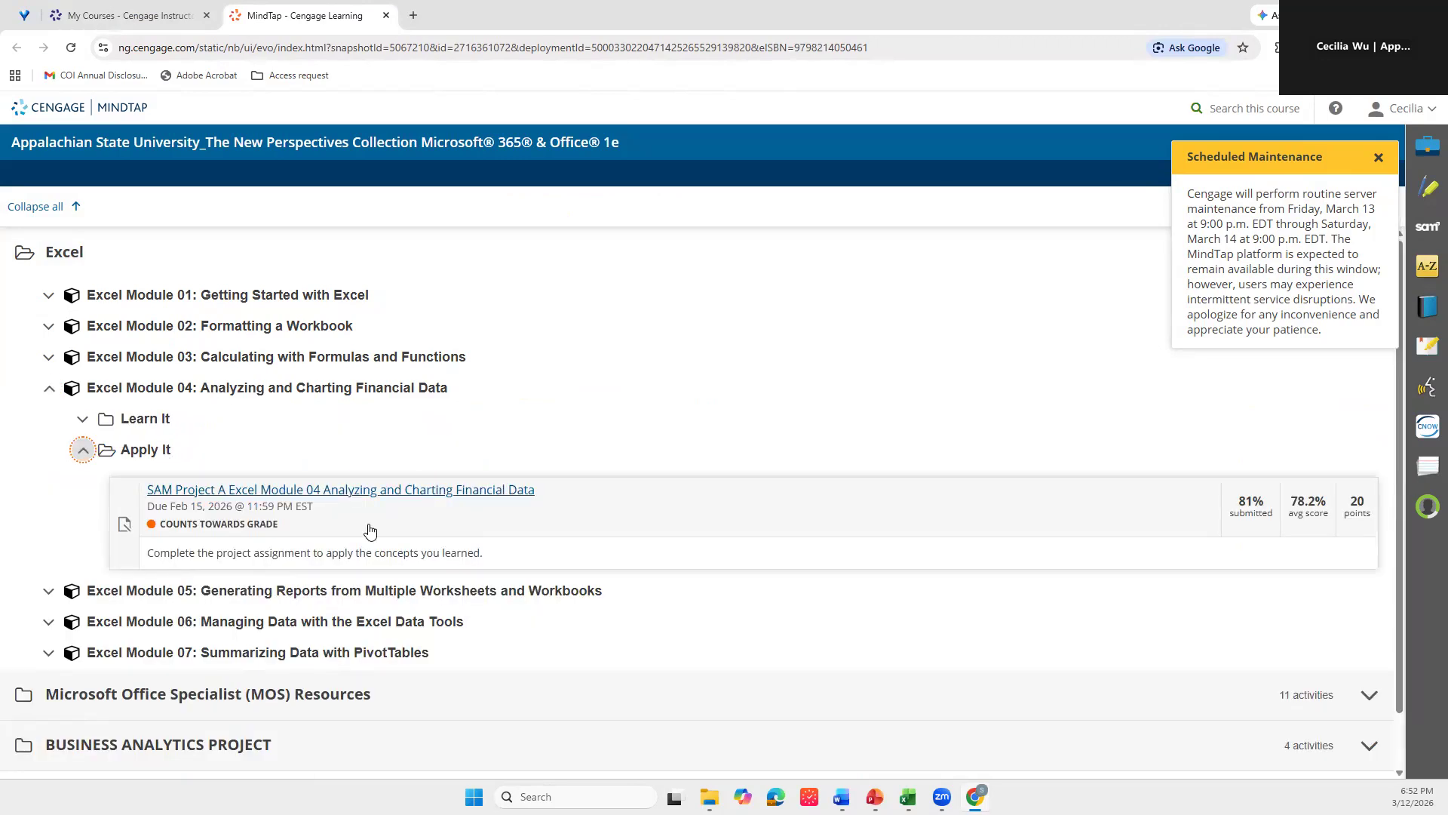
left_click(426, 489)
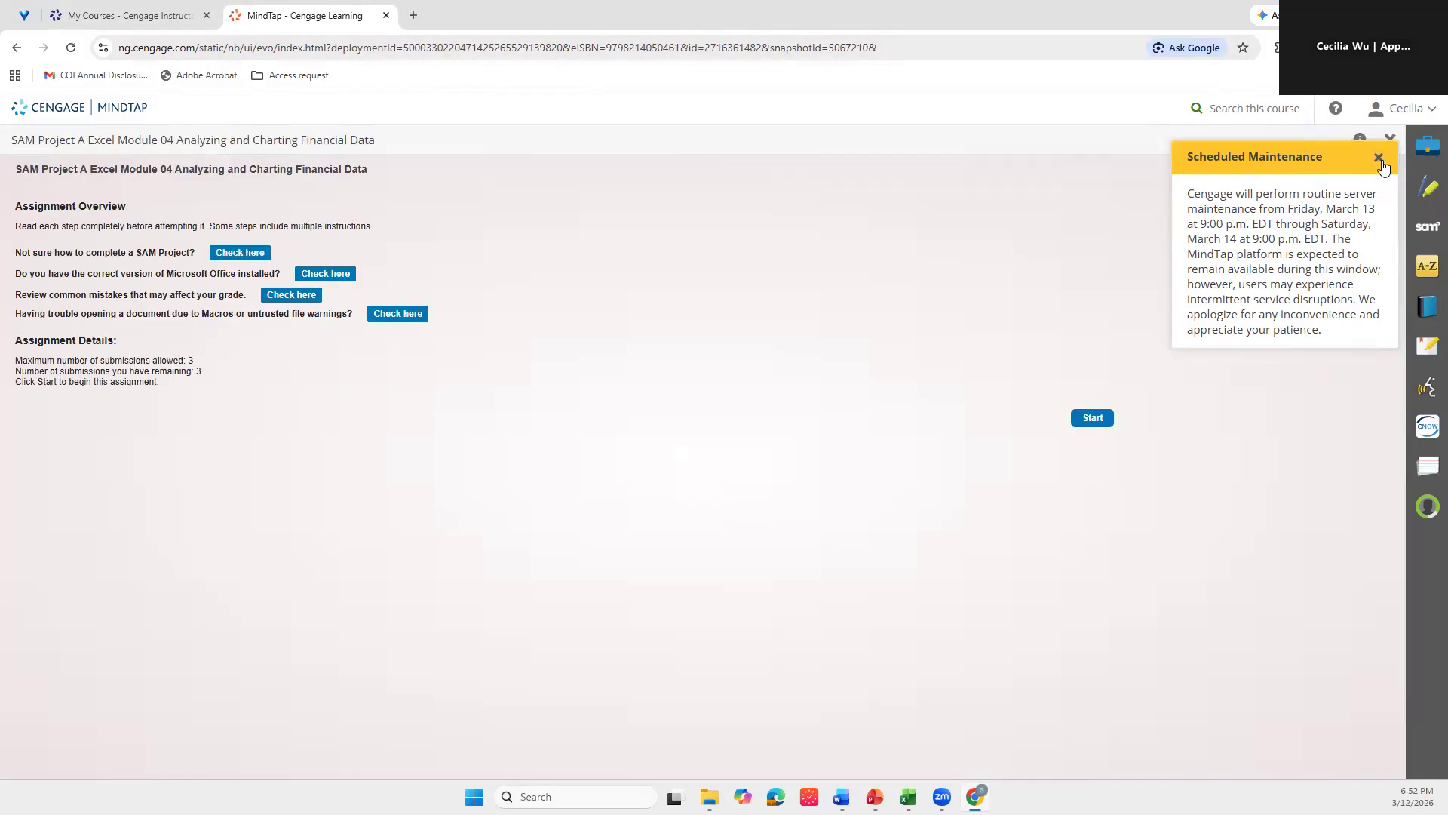
left_click(1379, 158)
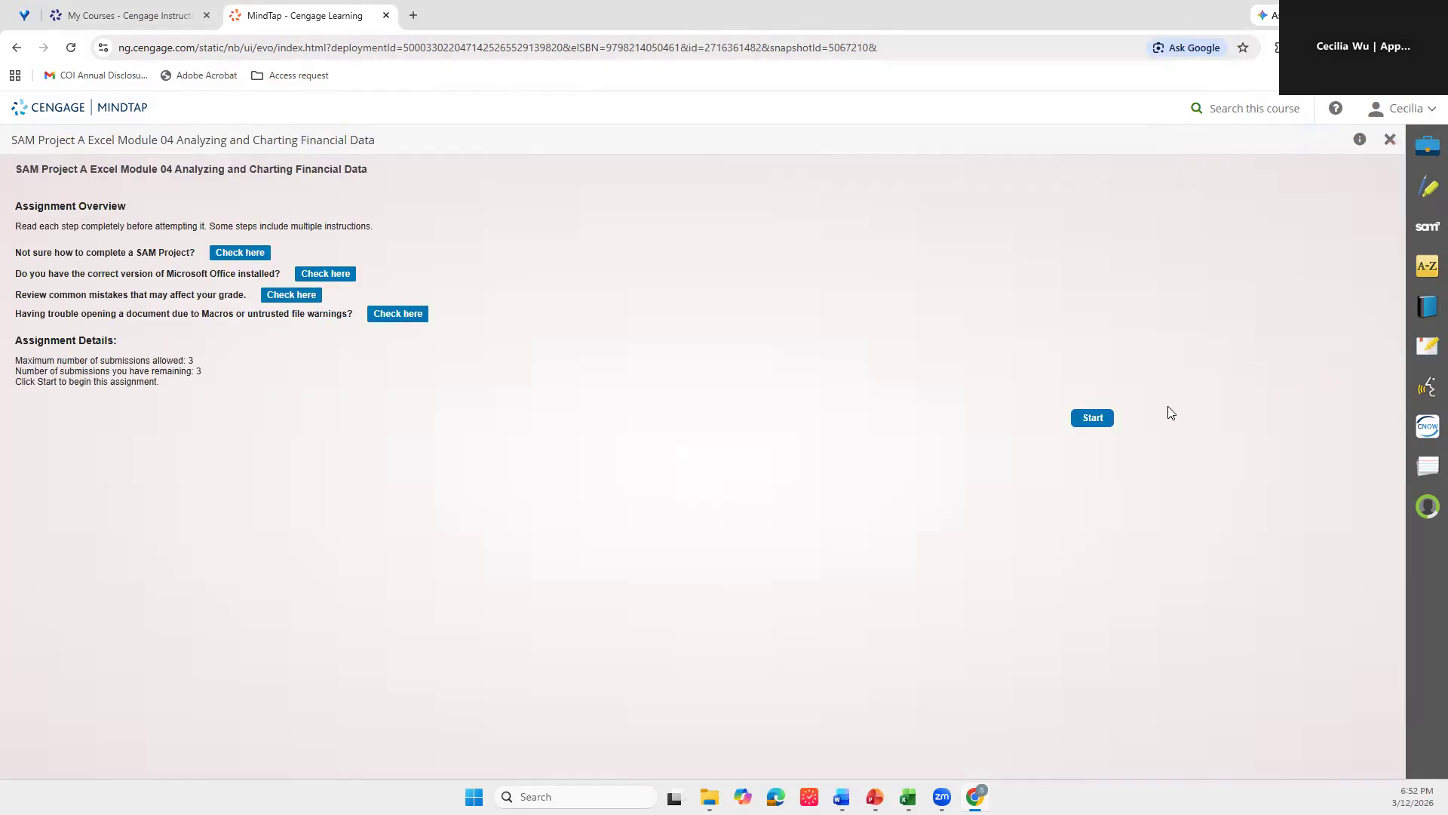
left_click(1108, 418)
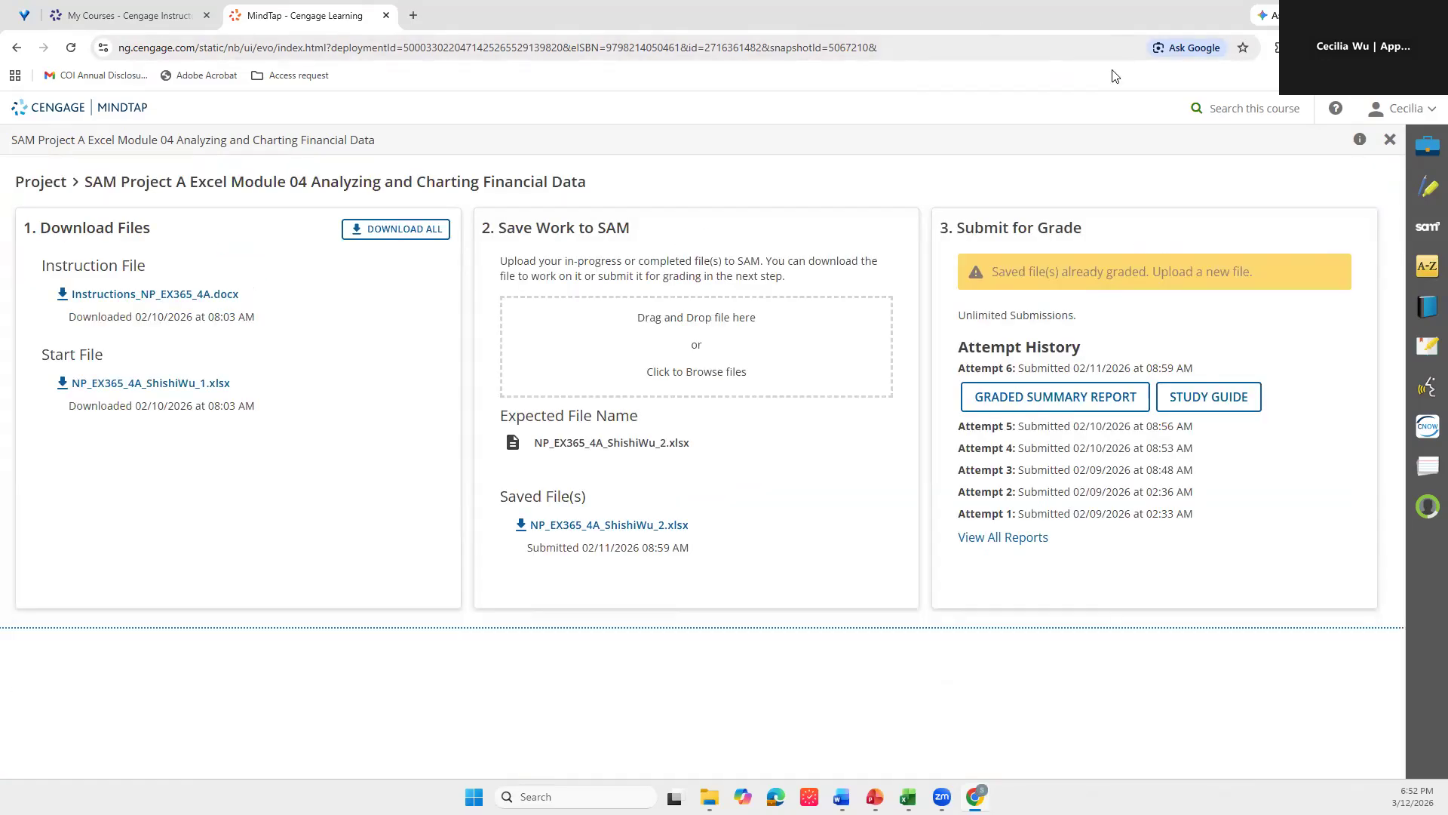
Step: Arrange the browser beside the week 5 folder and upload the completed NP_EX365_4A workbook ending in _2 to Save Work to SAM
left_click_drag(978, 25, 1116, 77)
left_click(709, 797)
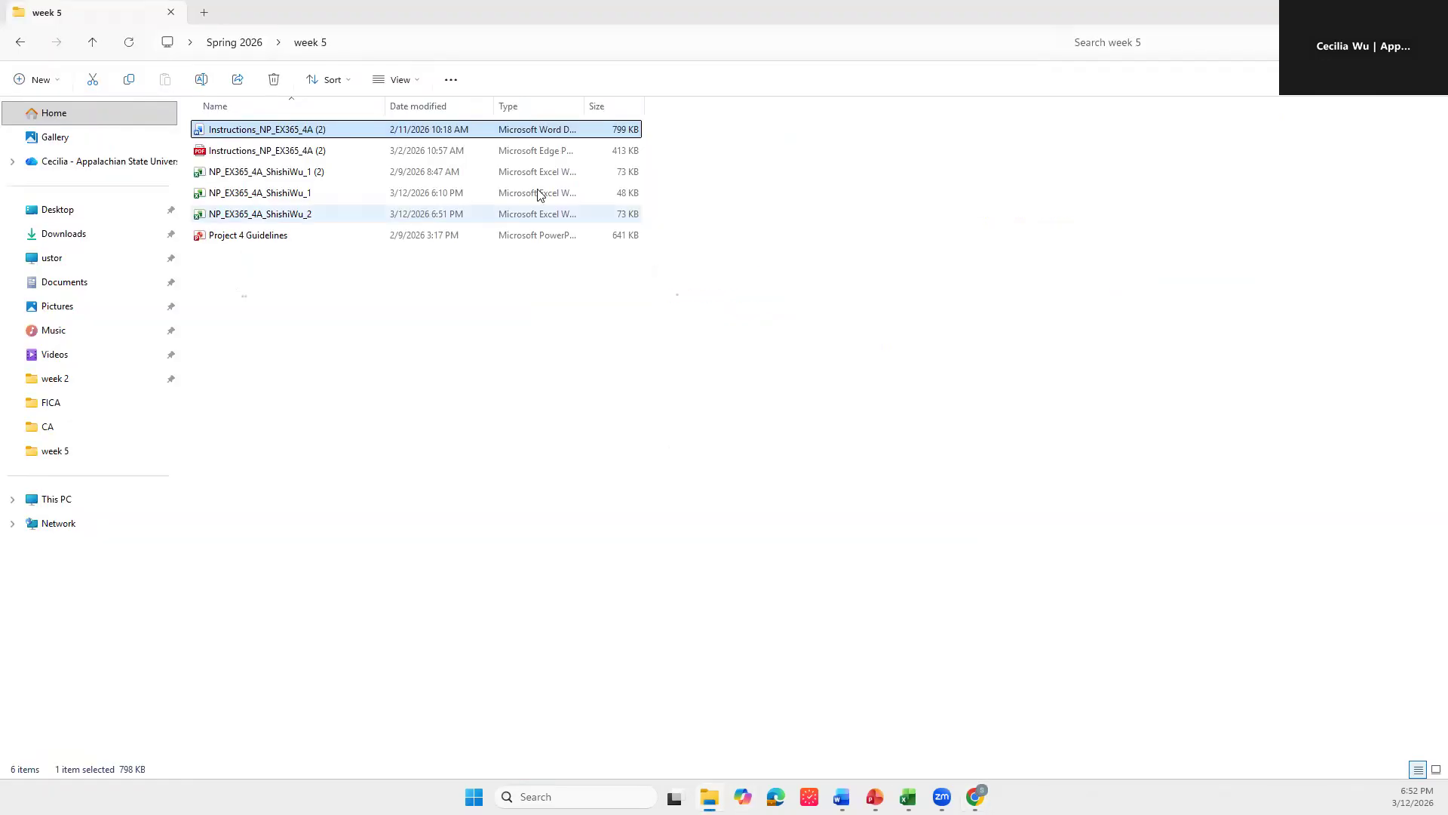
left_click(1396, 12)
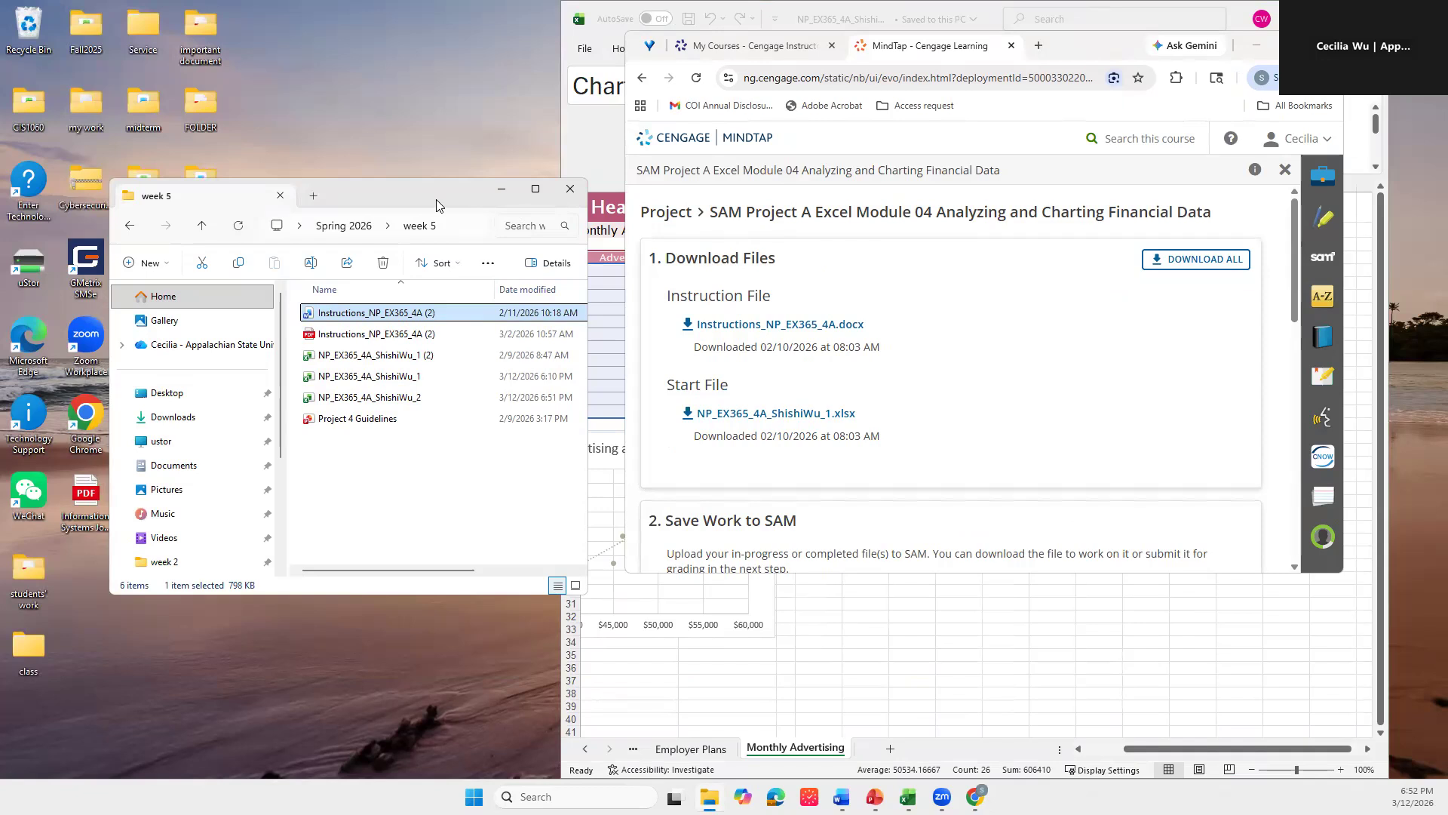
left_click_drag(436, 205, 327, 139)
left_click_drag(285, 331, 820, 371)
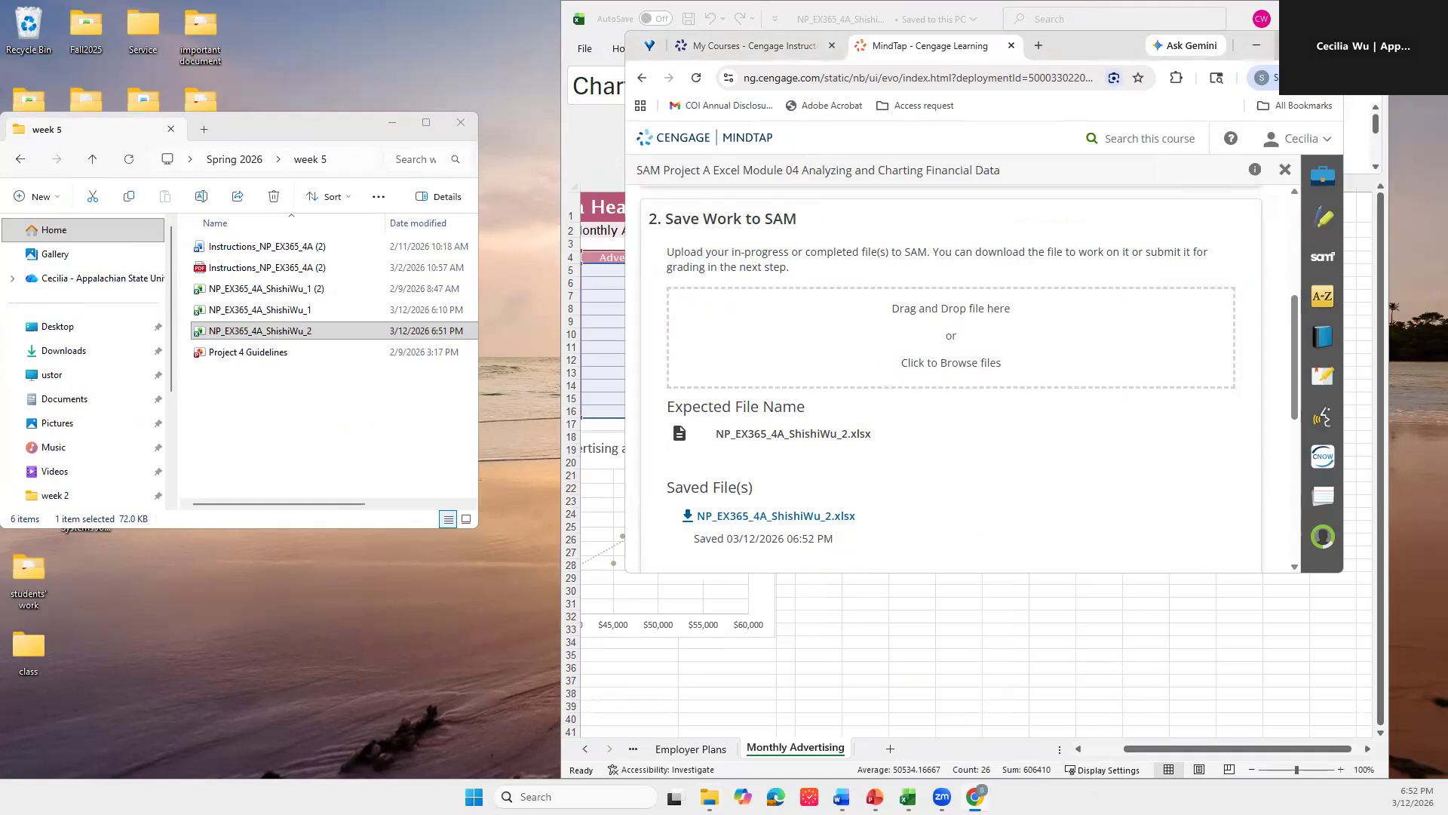
Step: Maximize the browser, submit the uploaded workbook for grading, and download the Graded Summary Report for the new attempt
left_click(1290, 45)
left_click(980, 273)
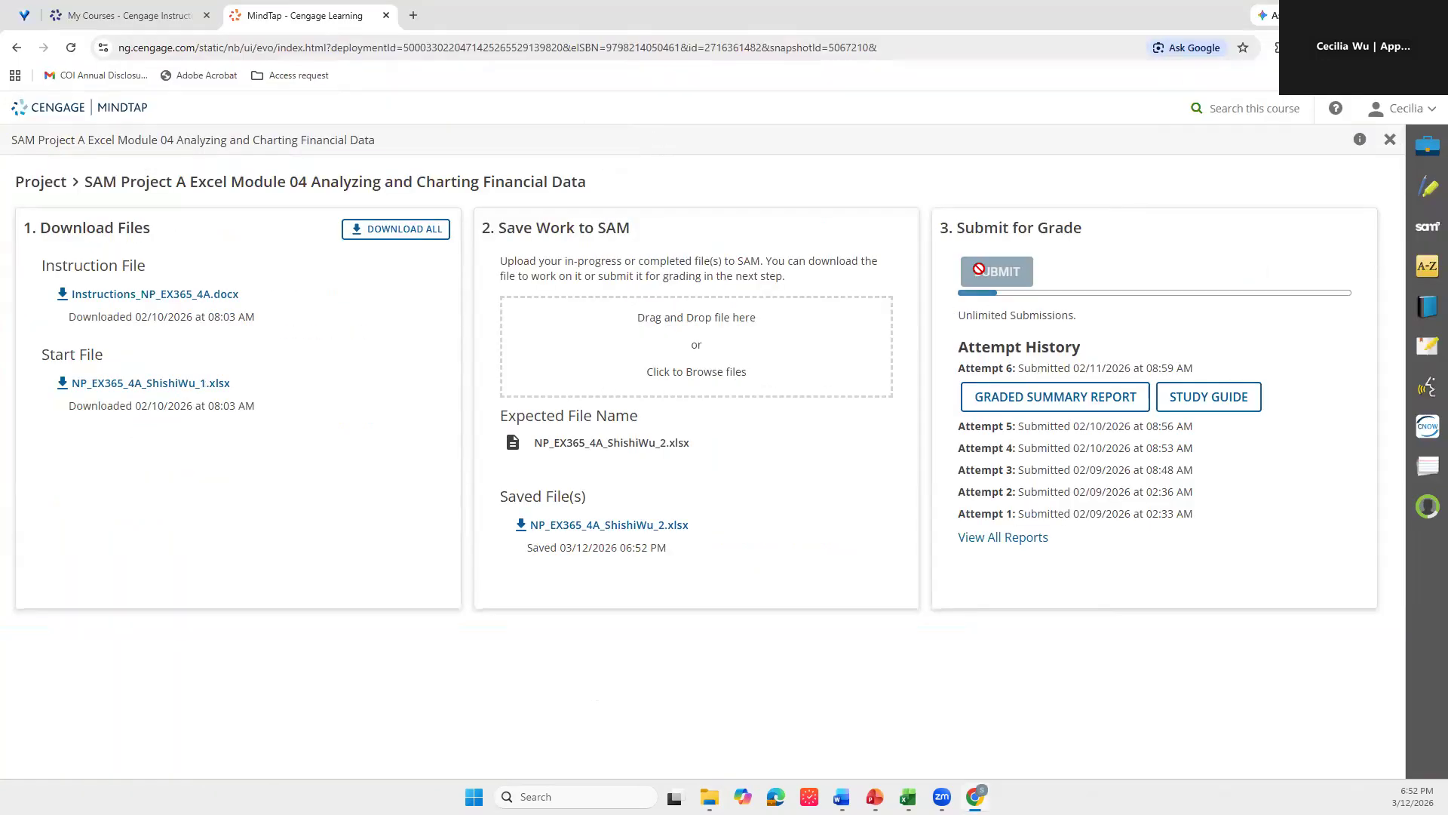
left_click(1055, 451)
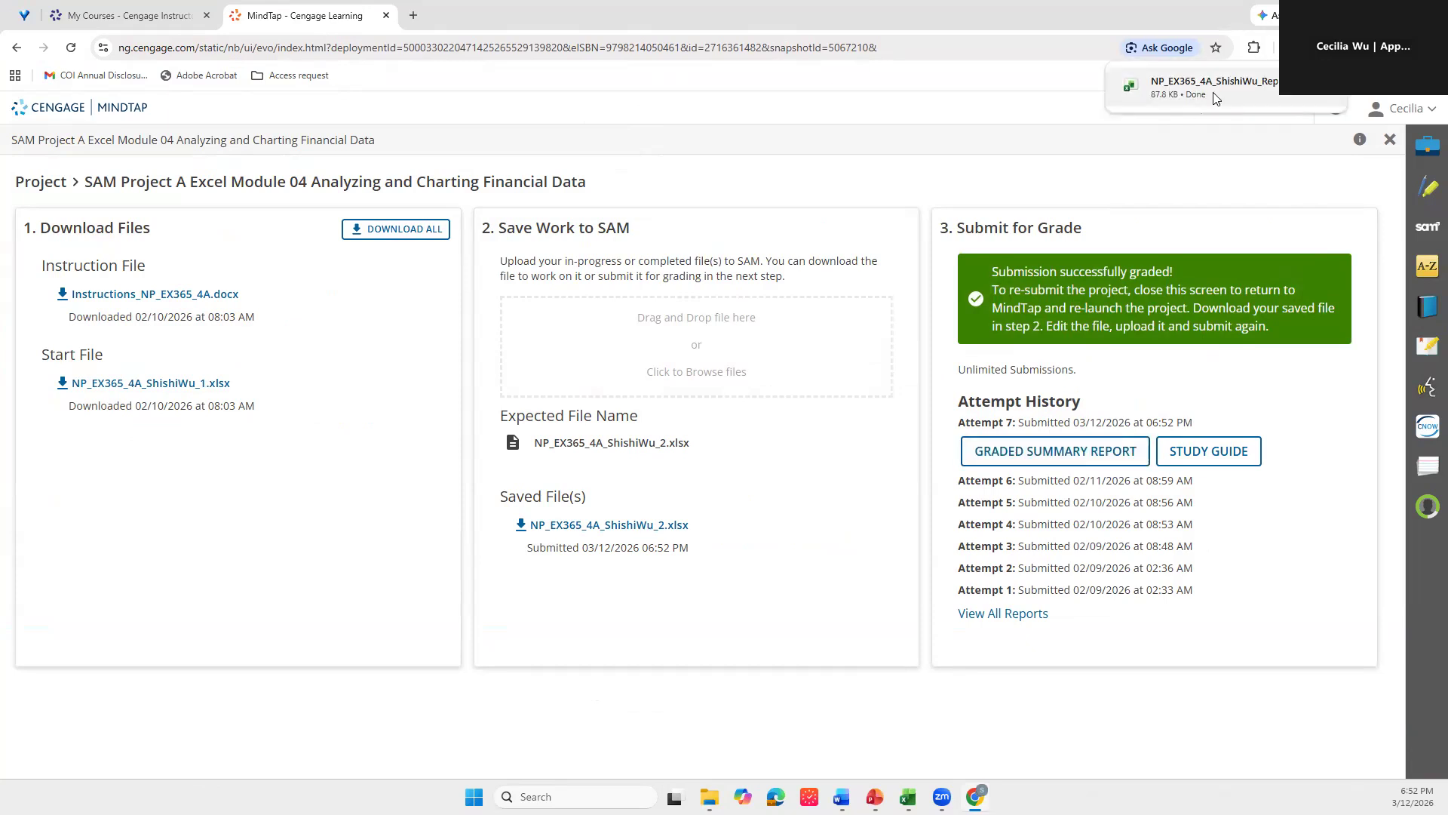
Step: Open the downloaded graded summary report in Excel and maximize its window for review
left_click(1217, 91)
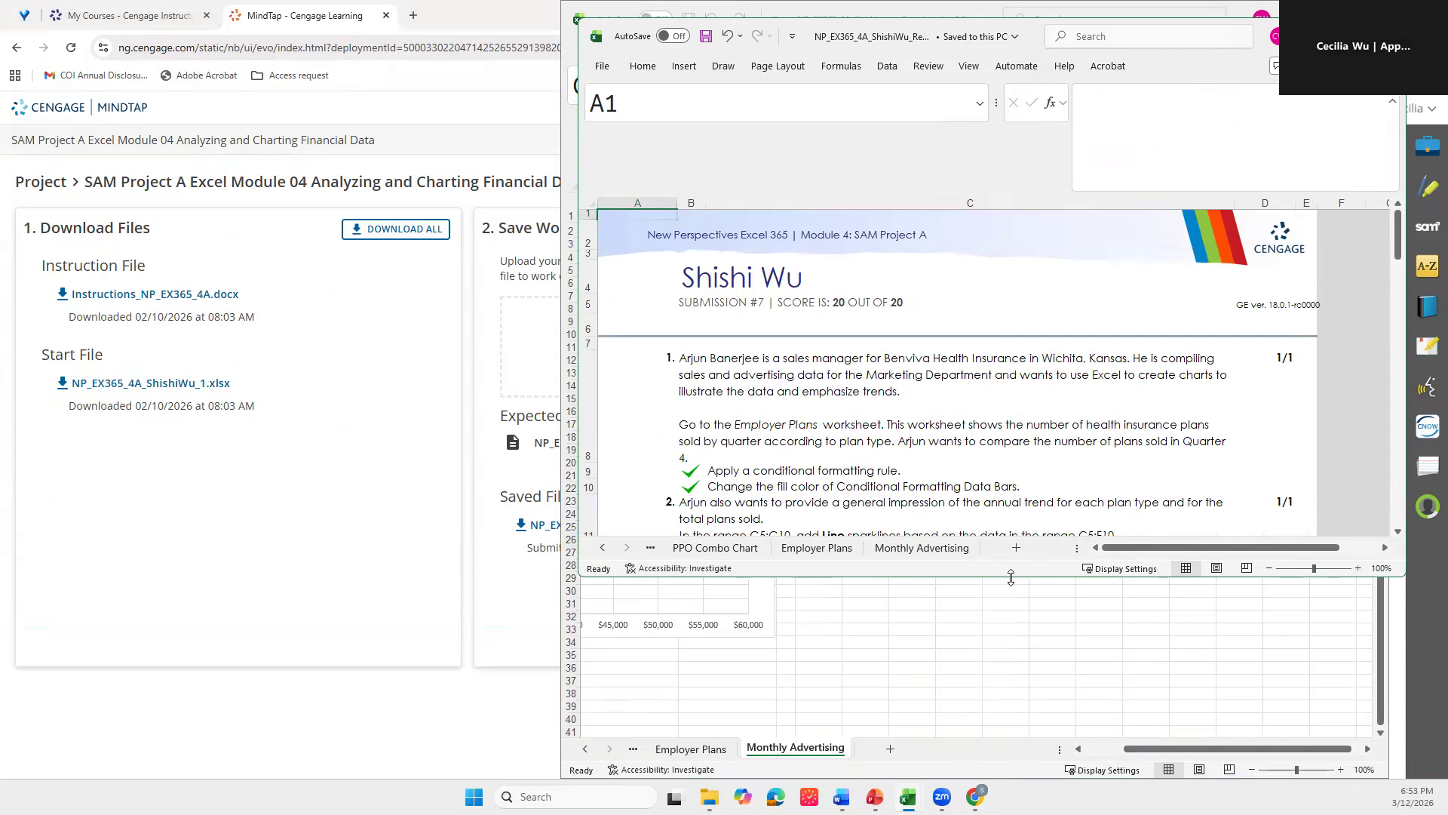
left_click_drag(1010, 577, 1011, 759)
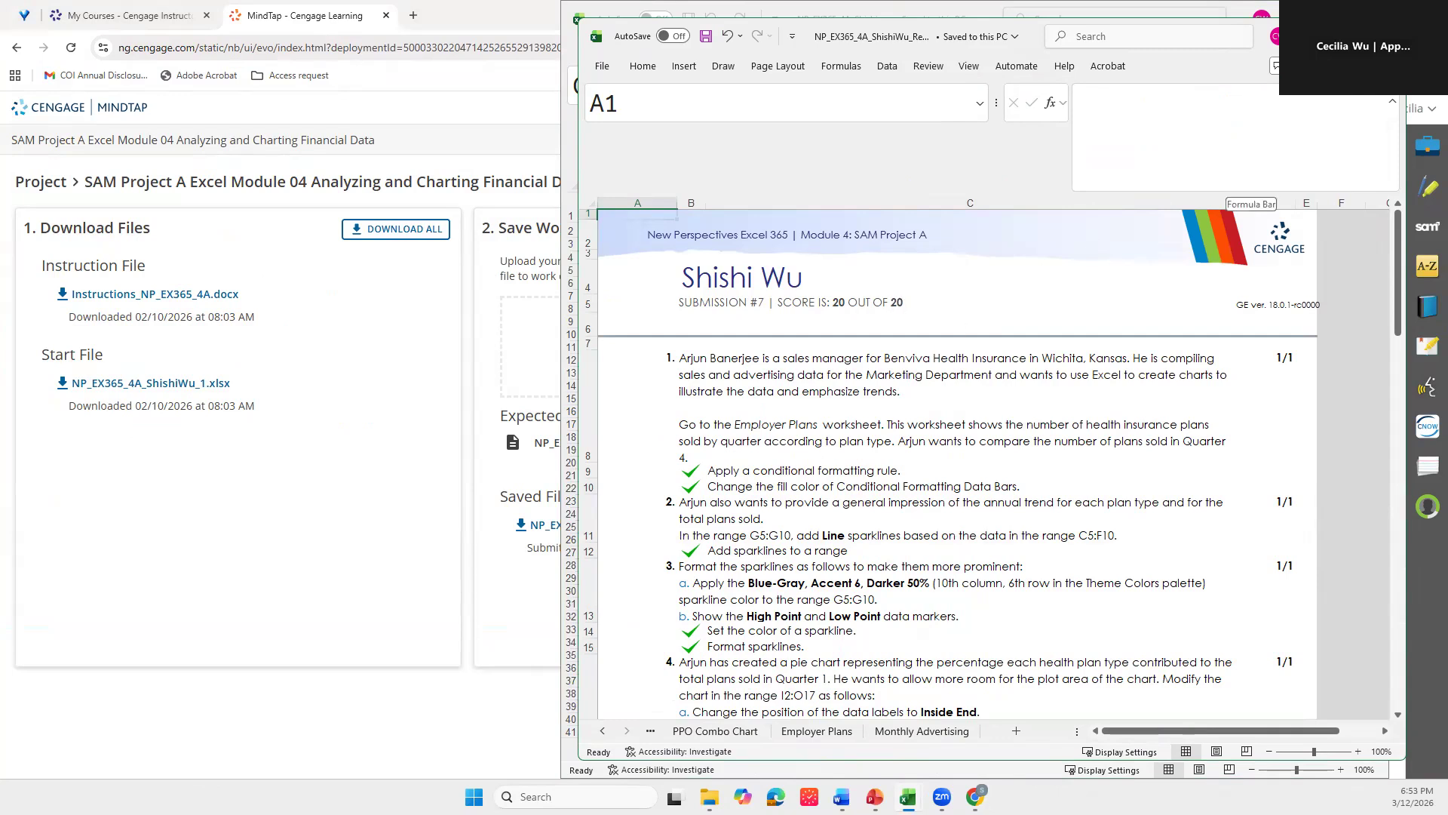
key("super+Up")
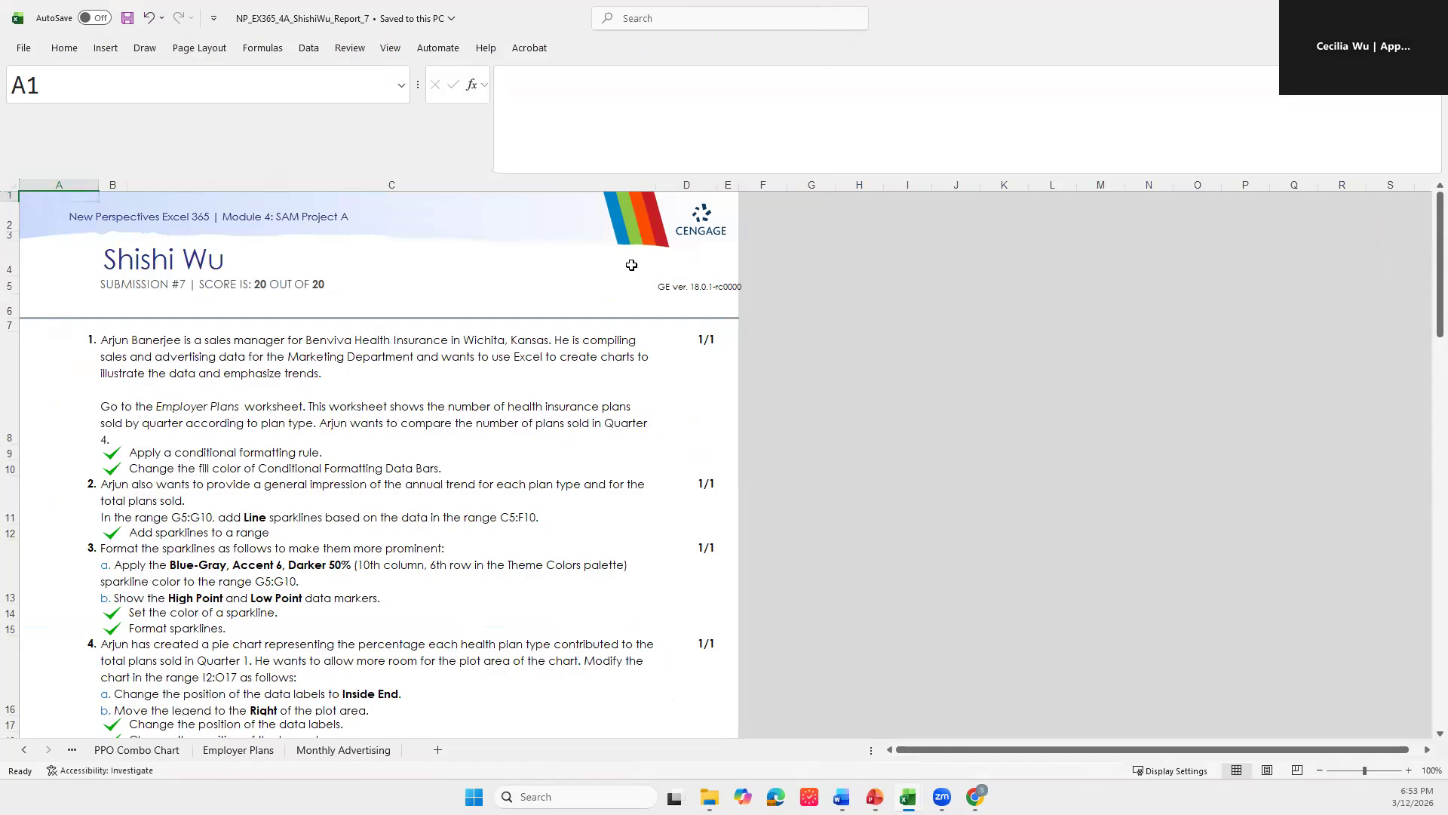